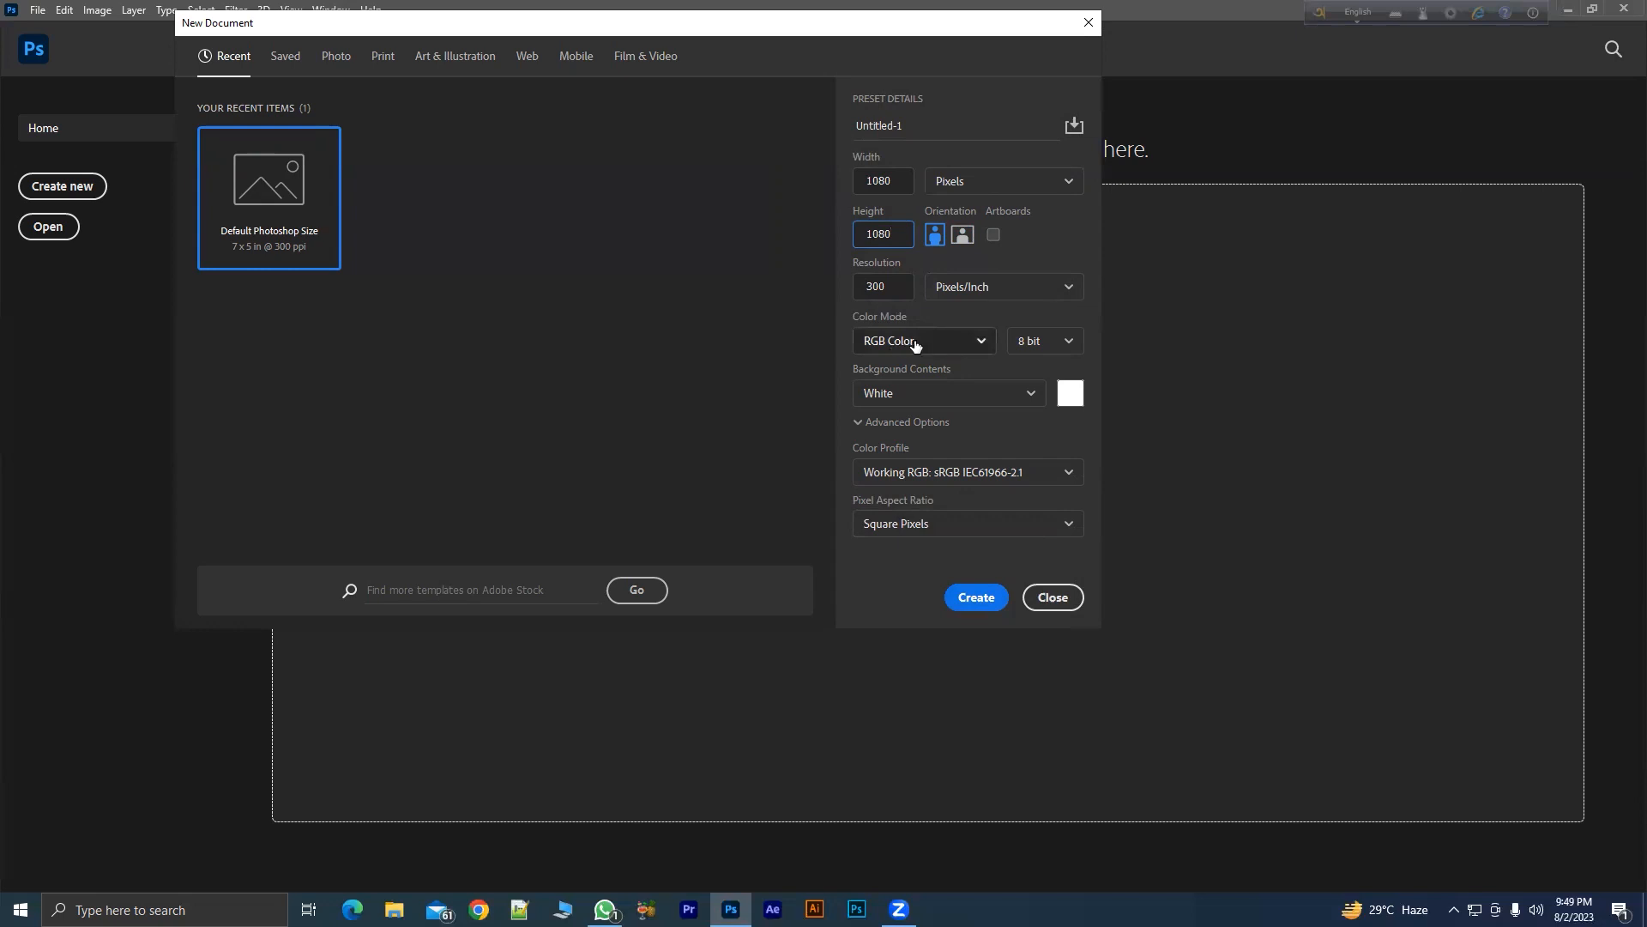
- Create the 1080 by 1080 pixel RGB document at 300 pixels per inch and expand the toolbar to two columns
drag(530, 34, 558, 96)
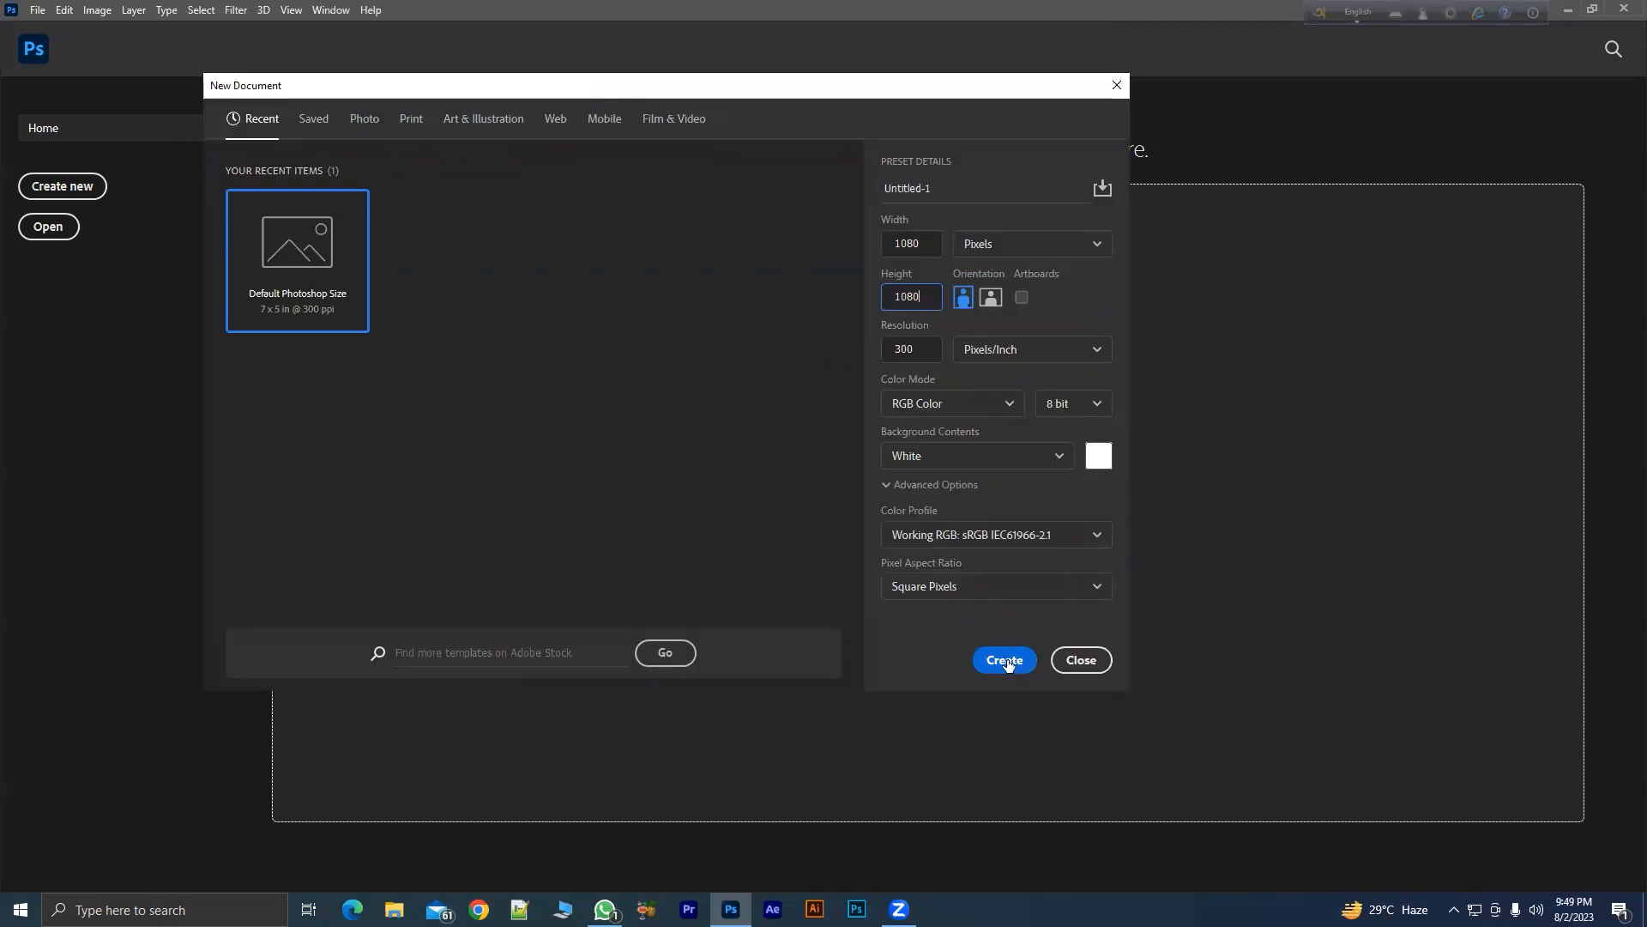
click(1005, 660)
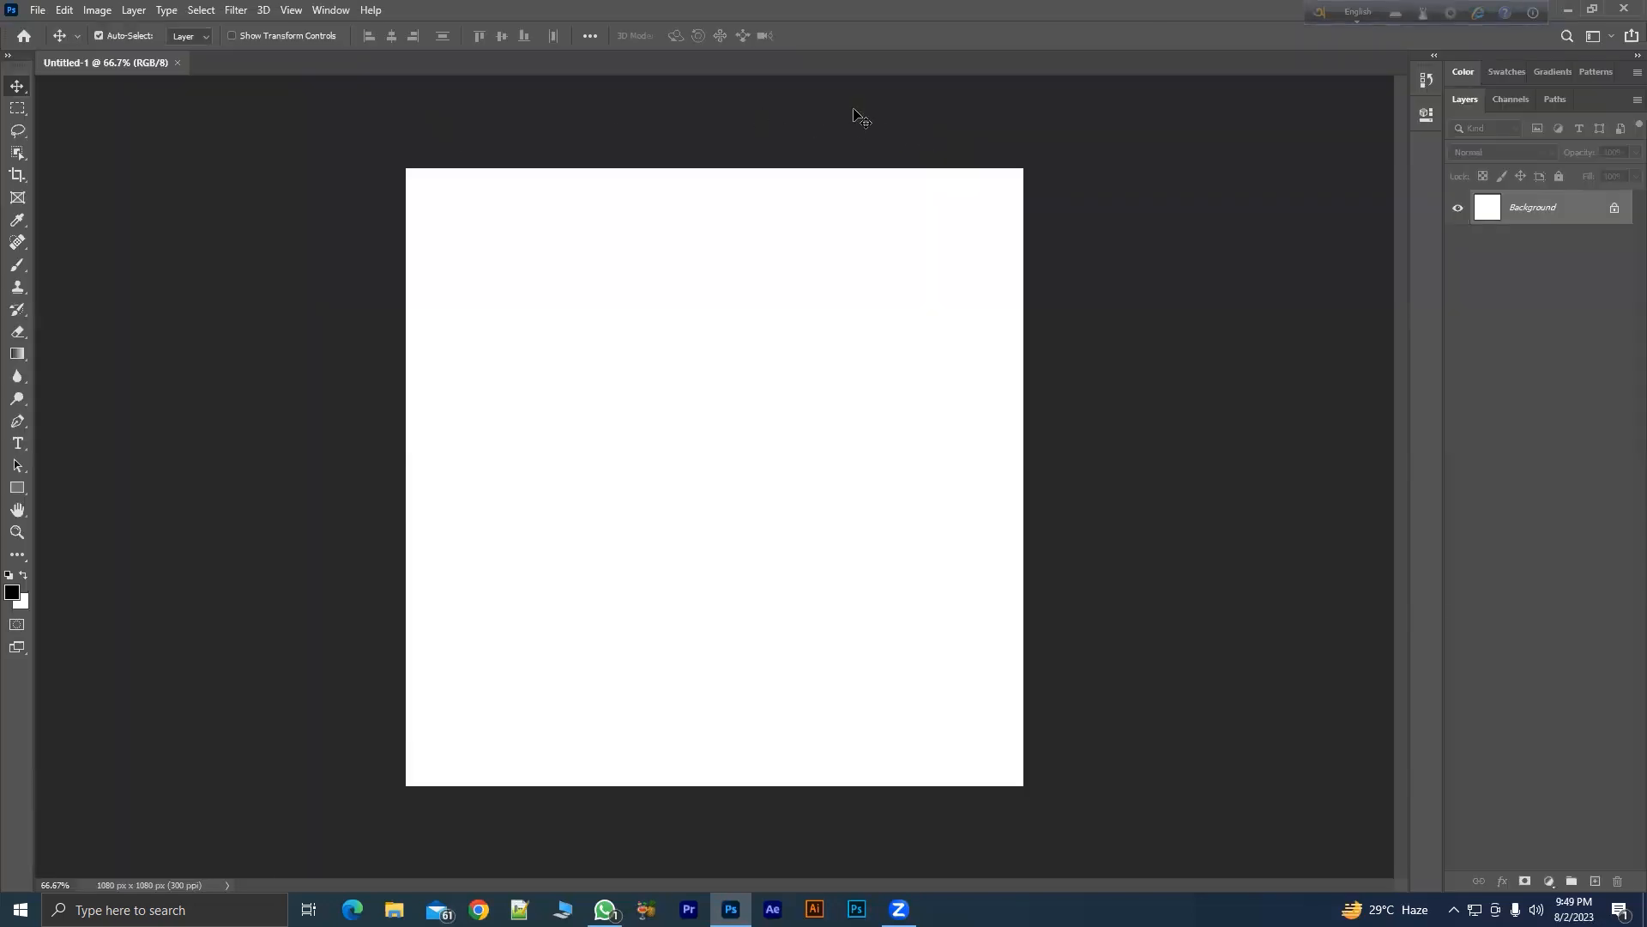
click(9, 56)
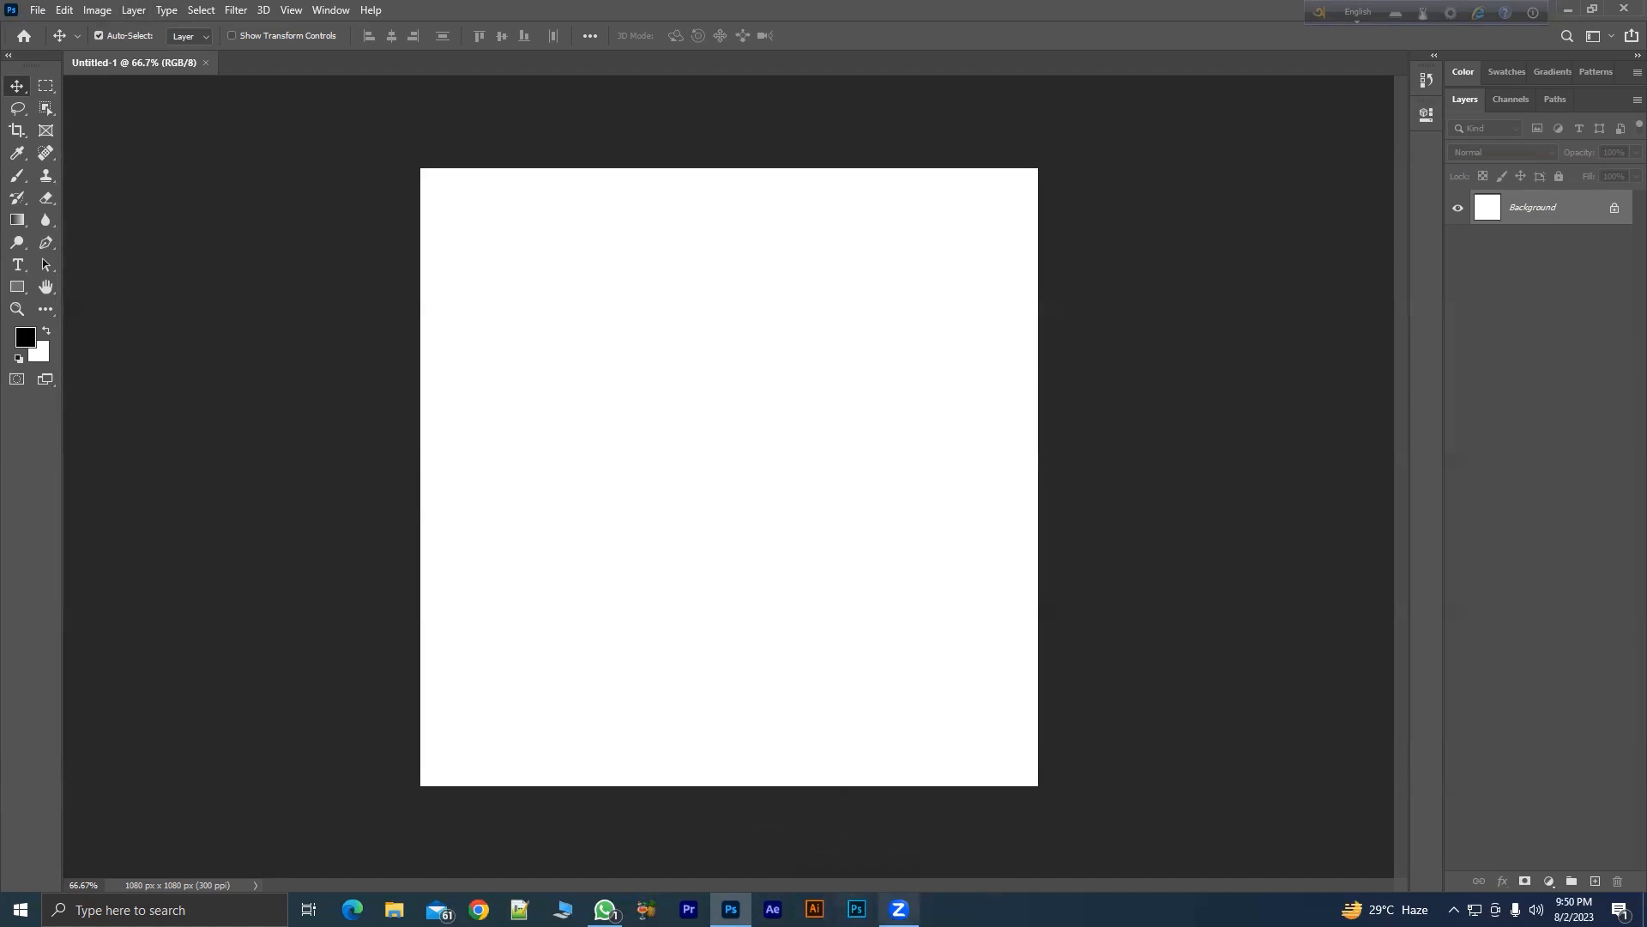
- Expand the collapsed color panel group, look through the swatches and gradients, and leave the color picker showing
mouse_move(731, 911)
click(1463, 71)
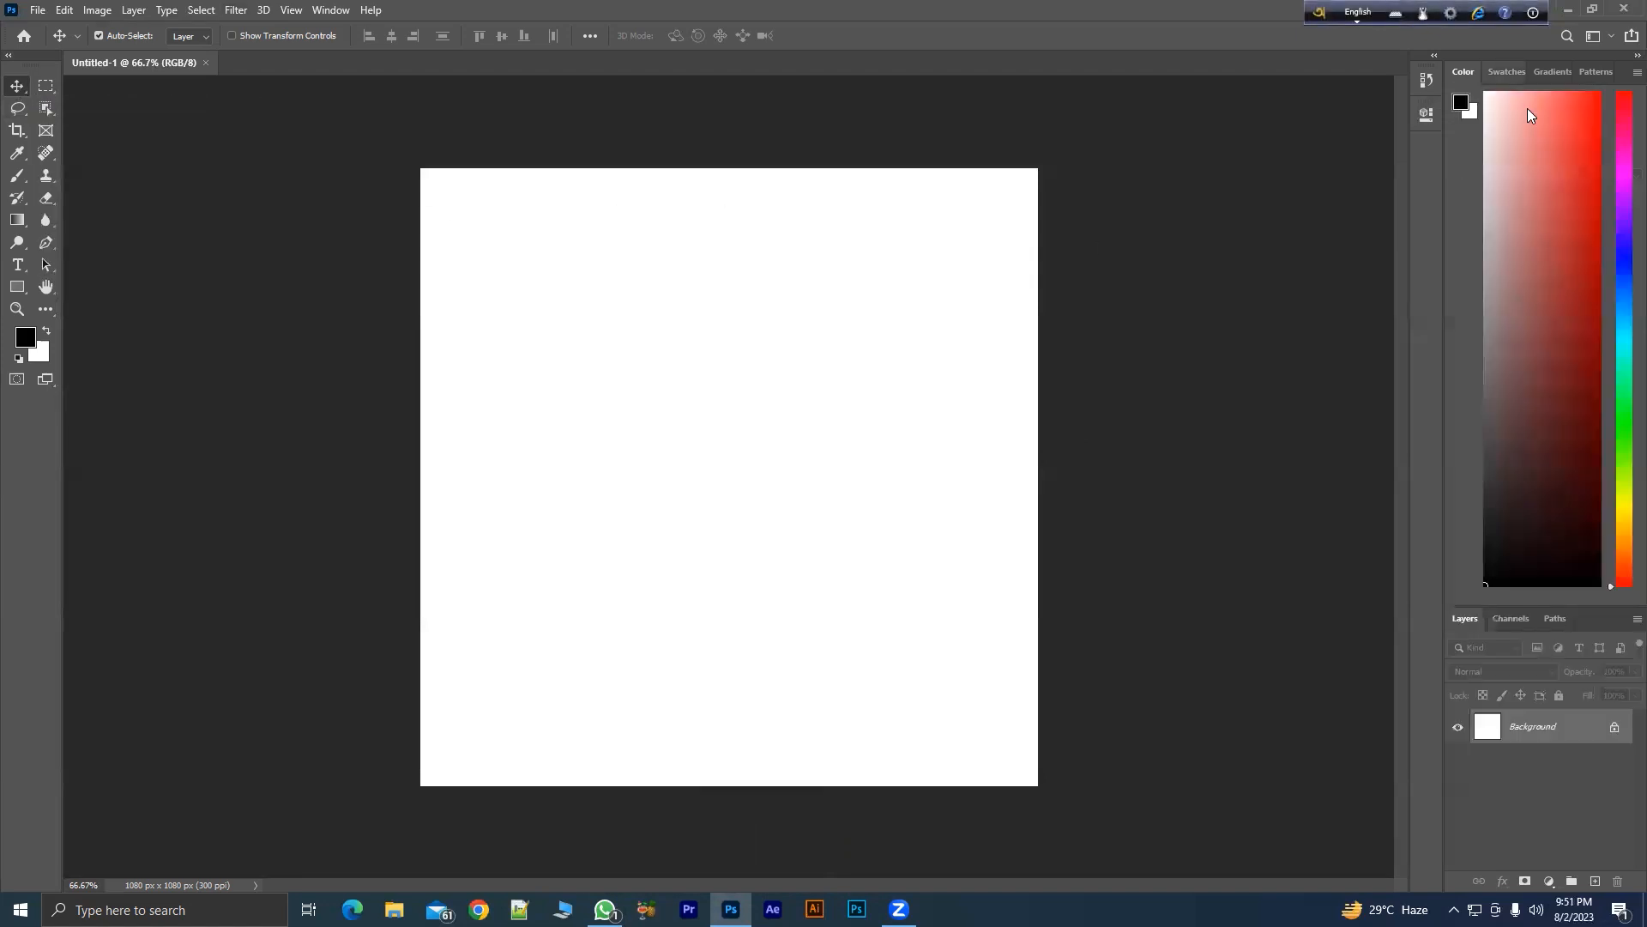
click(1507, 71)
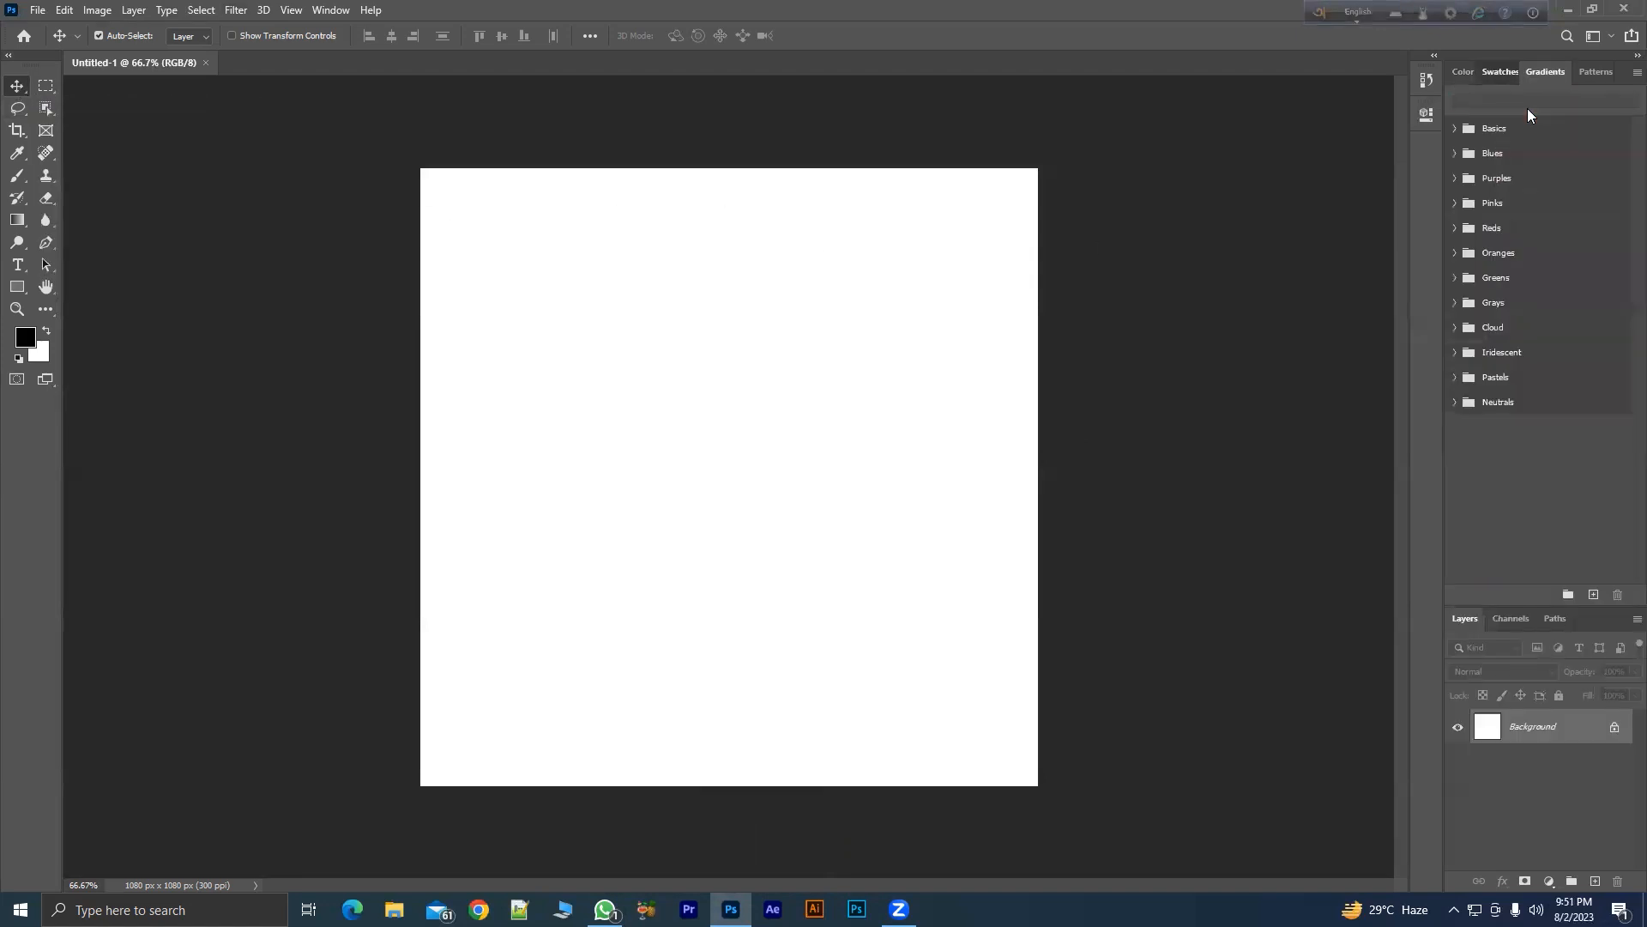
click(1463, 72)
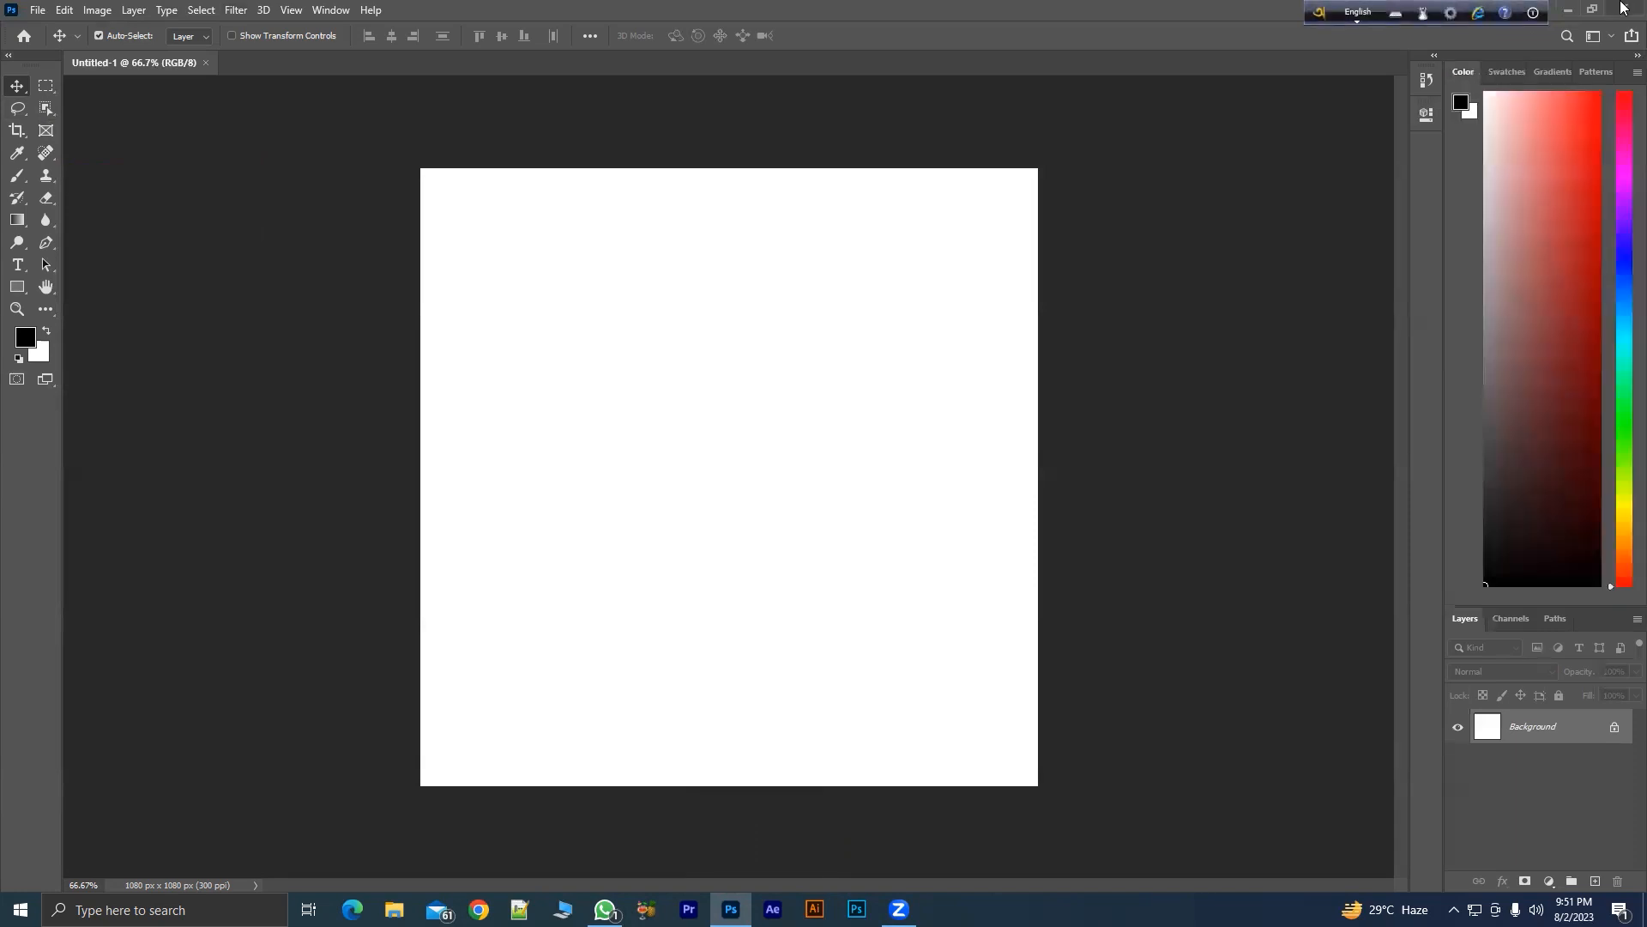
click(1568, 9)
click(730, 909)
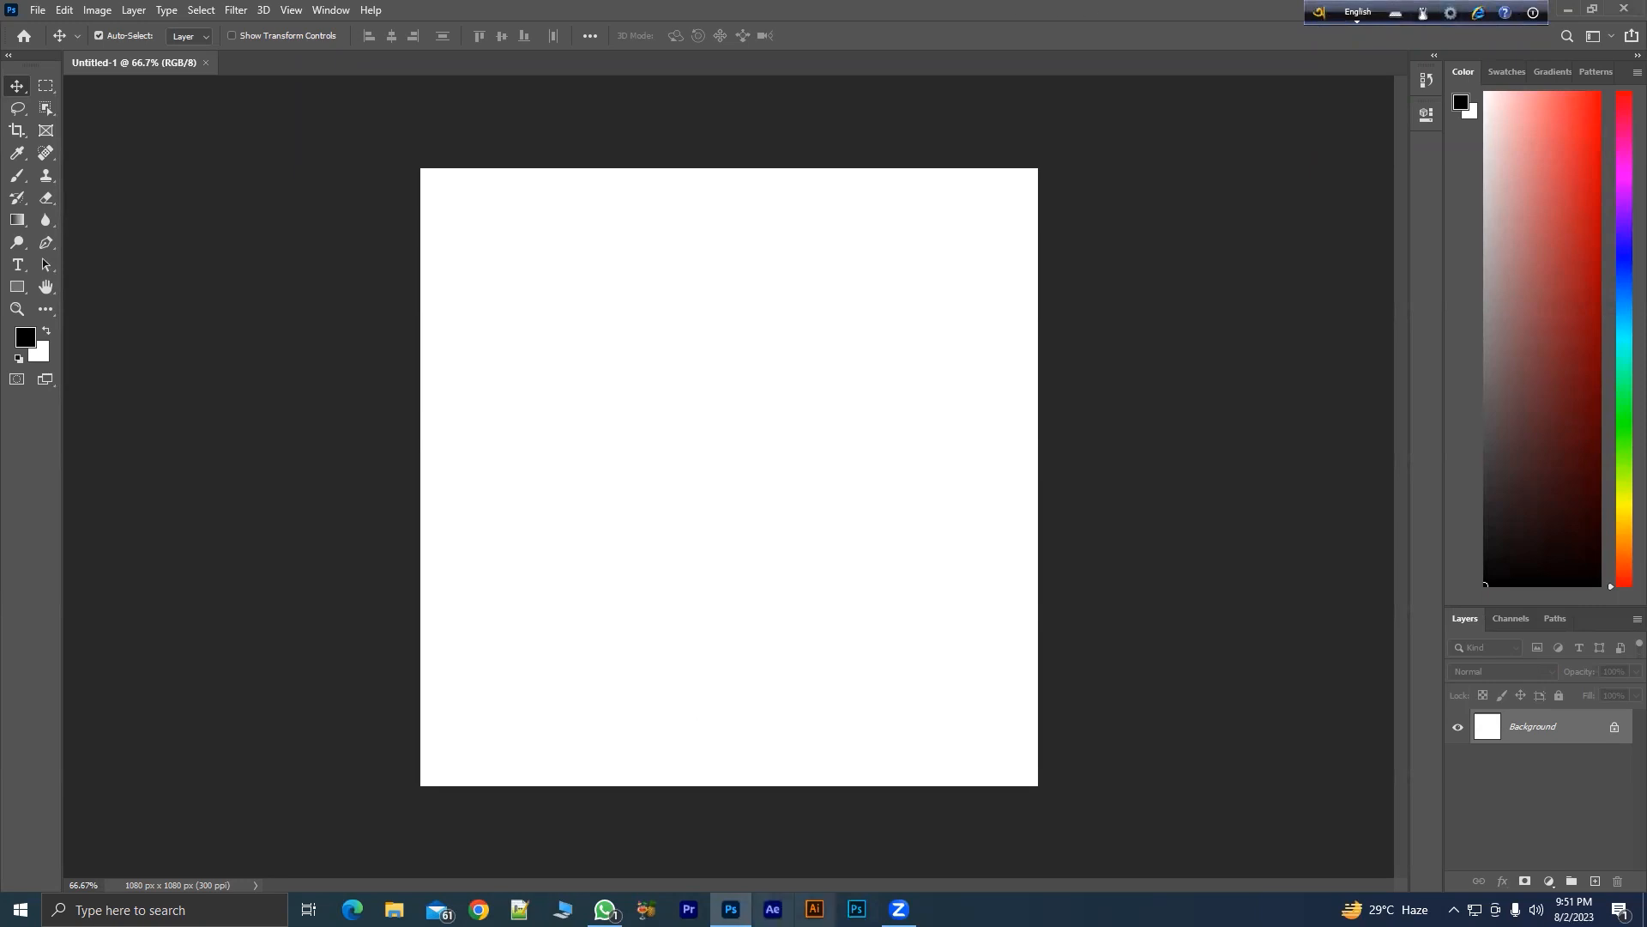
click(1568, 9)
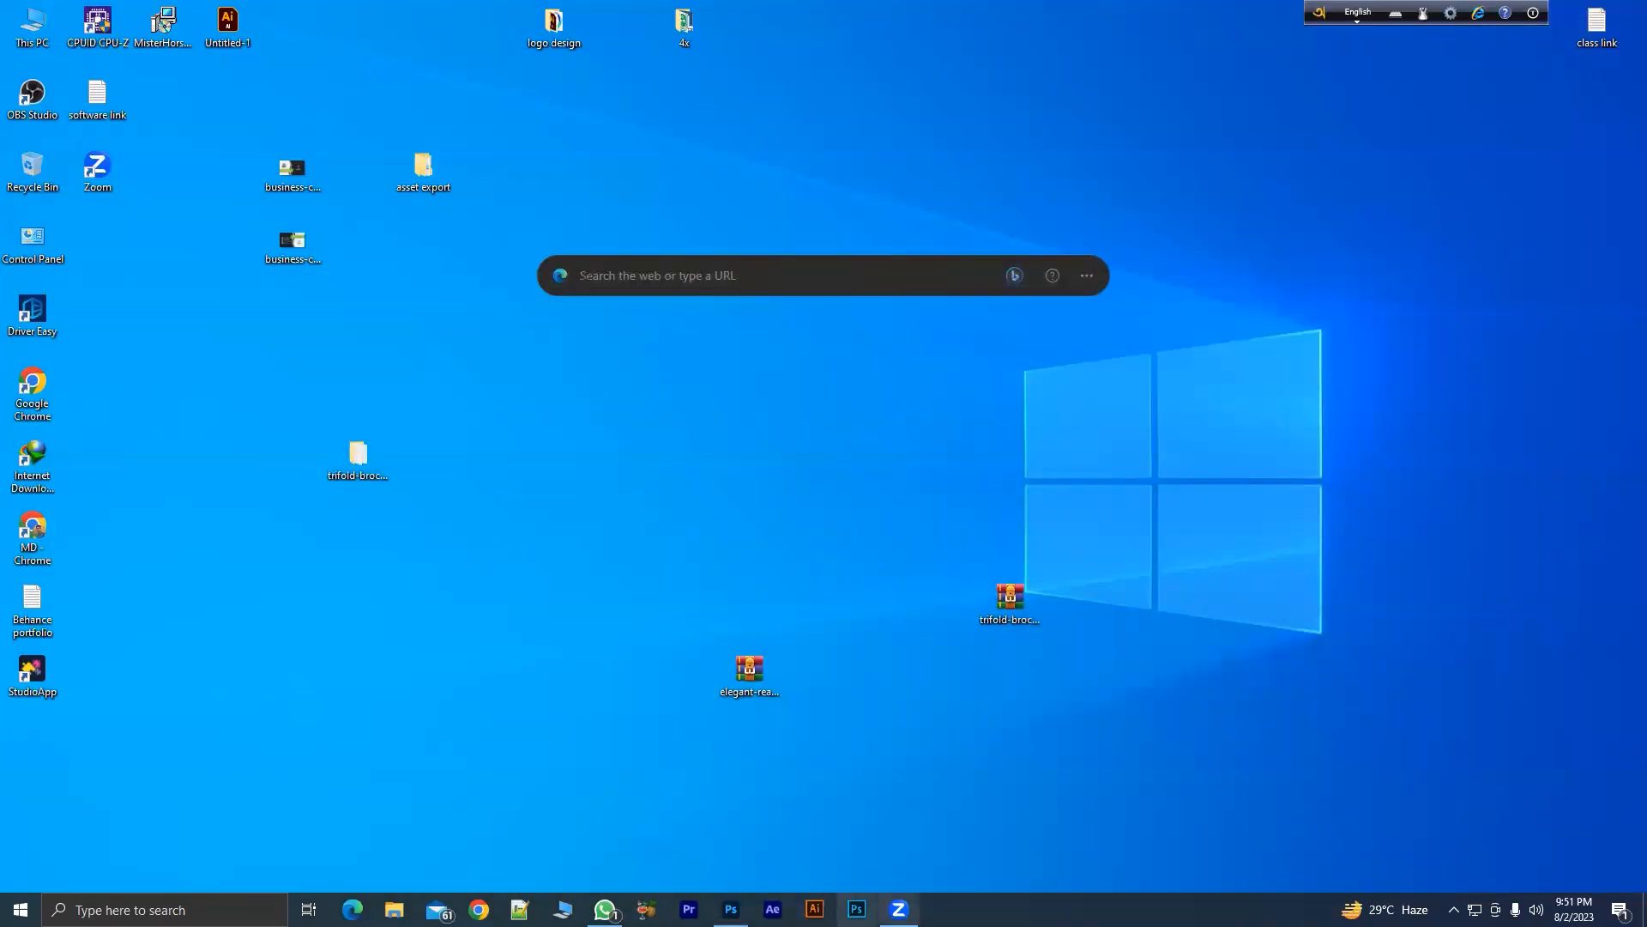
click(856, 908)
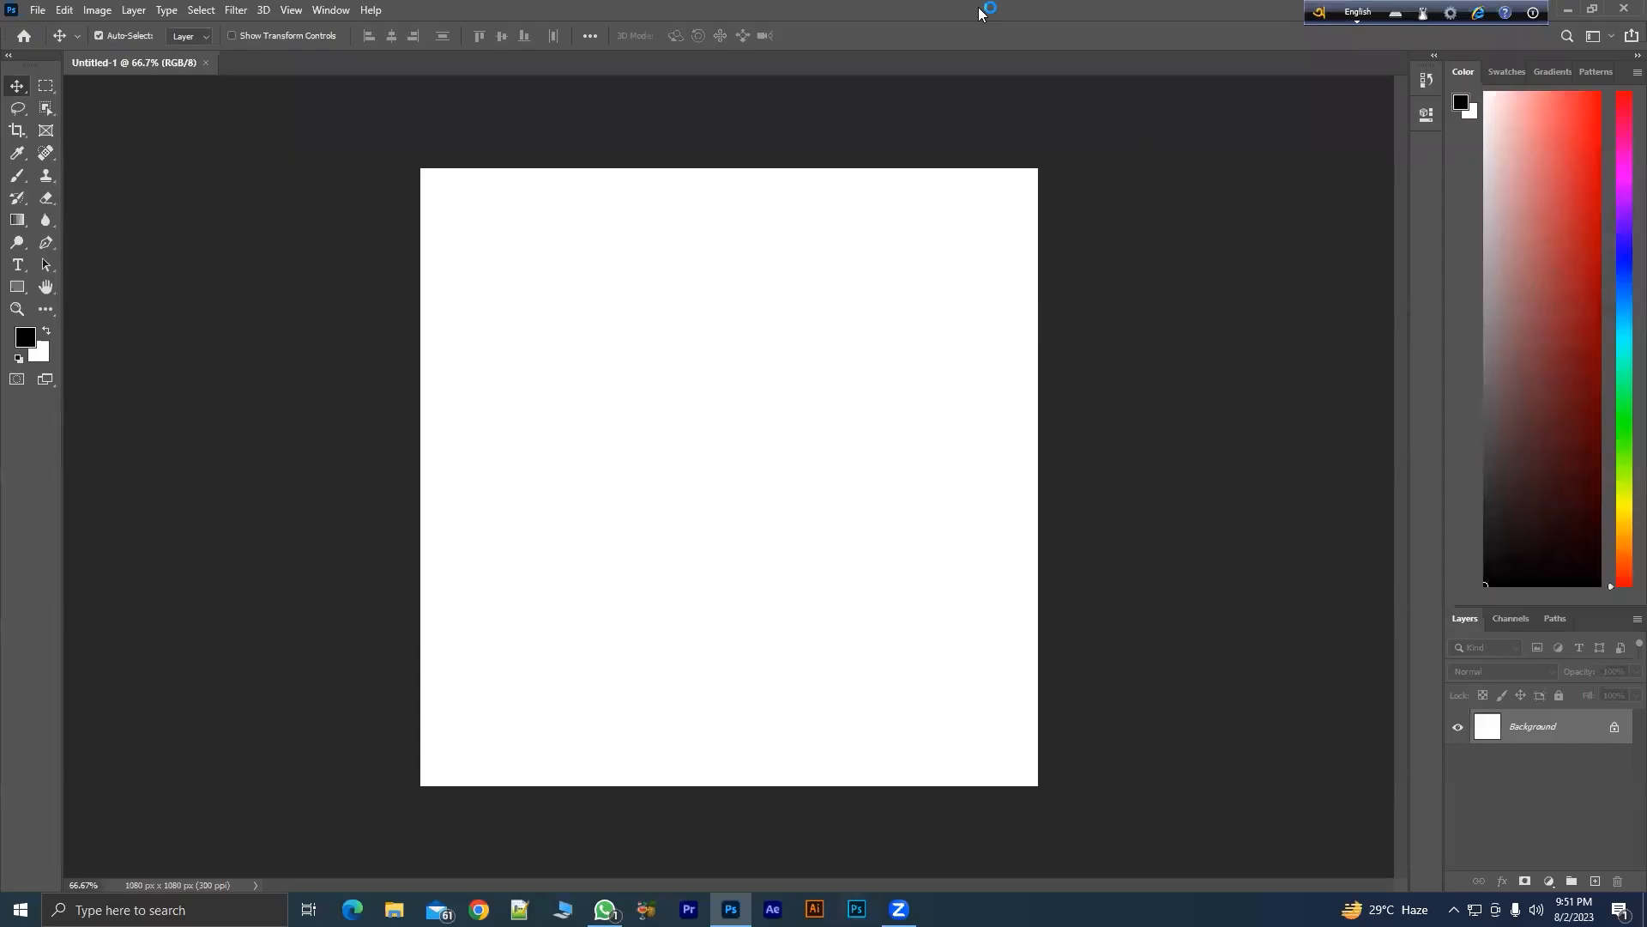
- Look over the Crop and Lasso tools, then activate the Spot Healing Brush and show its related retouching tools
click(20, 131)
click(43, 126)
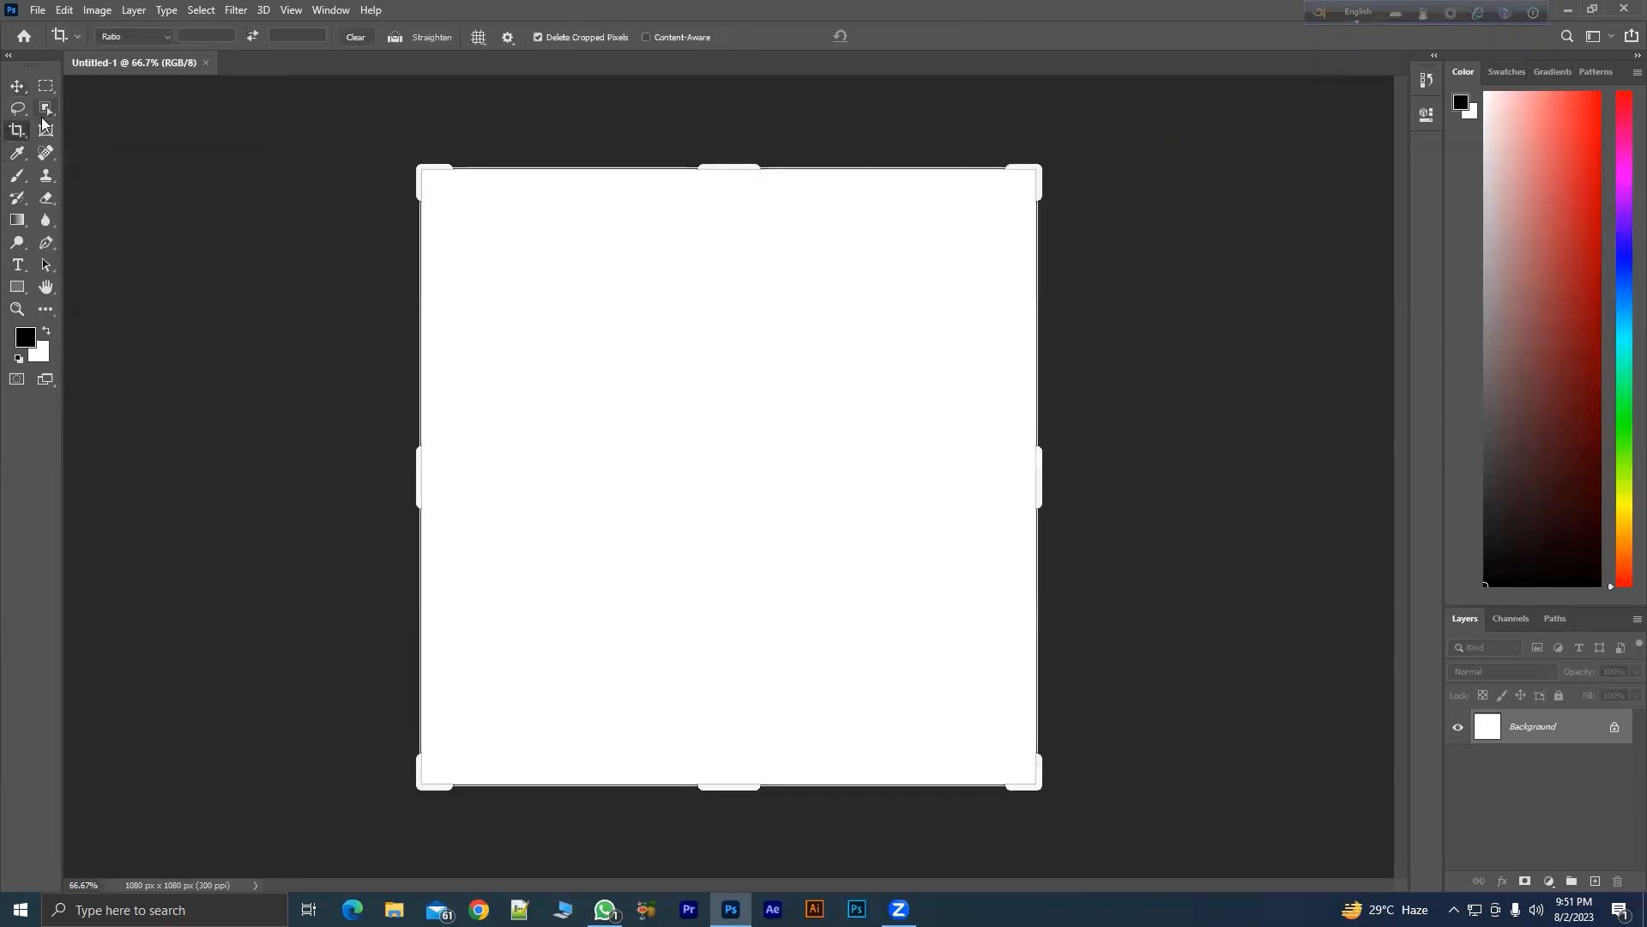
click(18, 108)
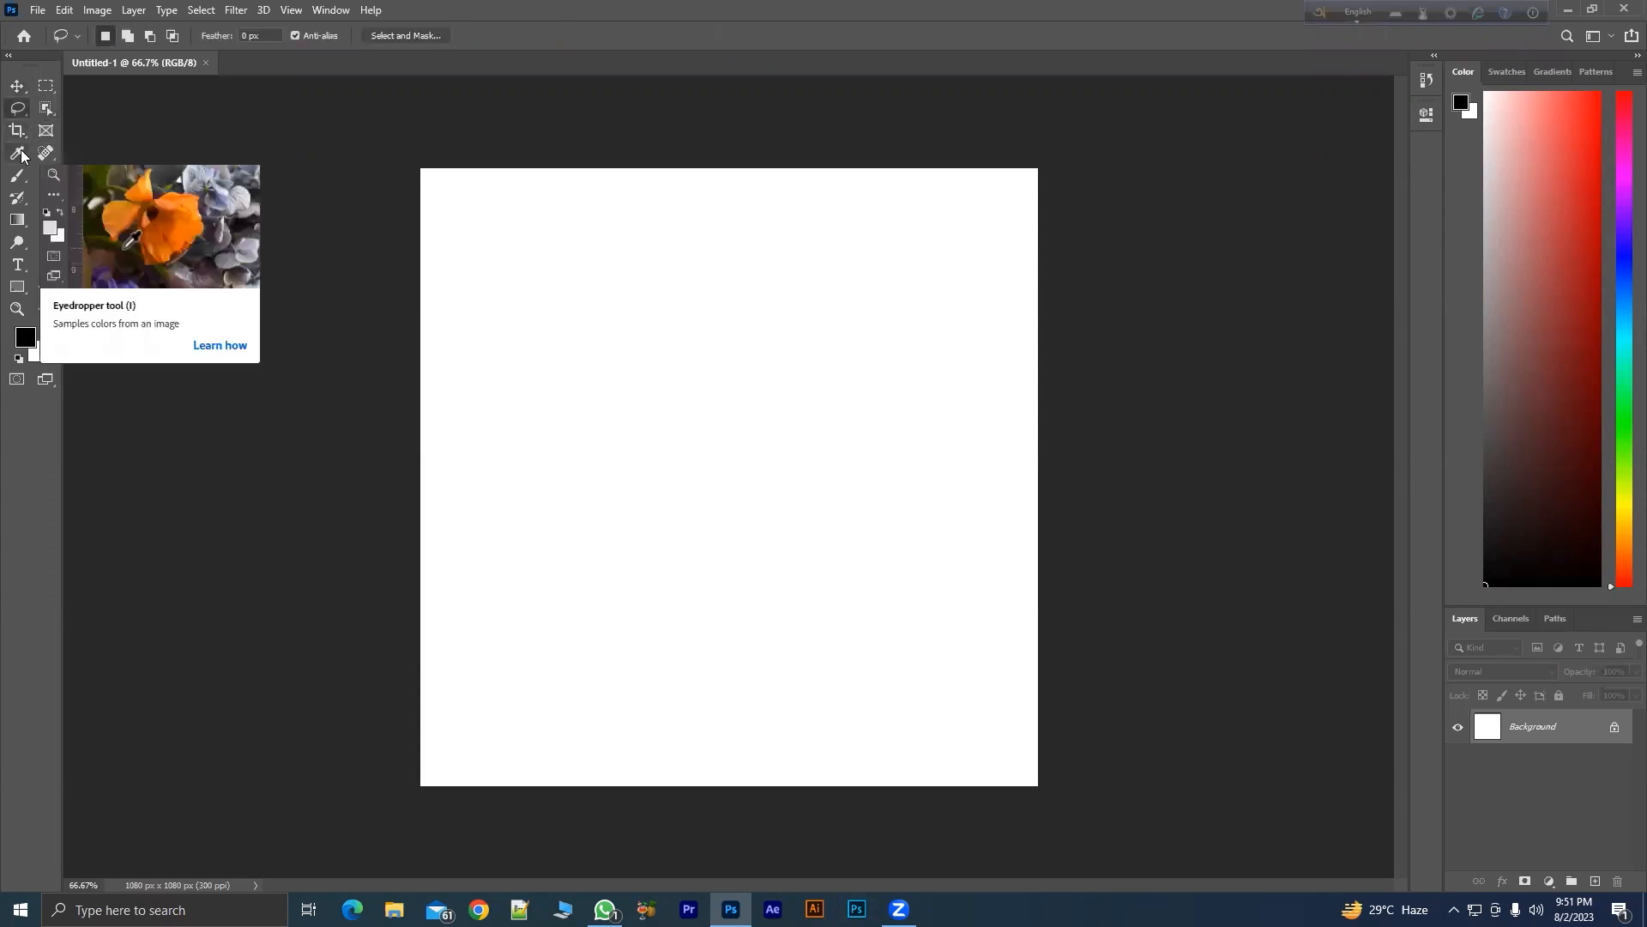
click(49, 154)
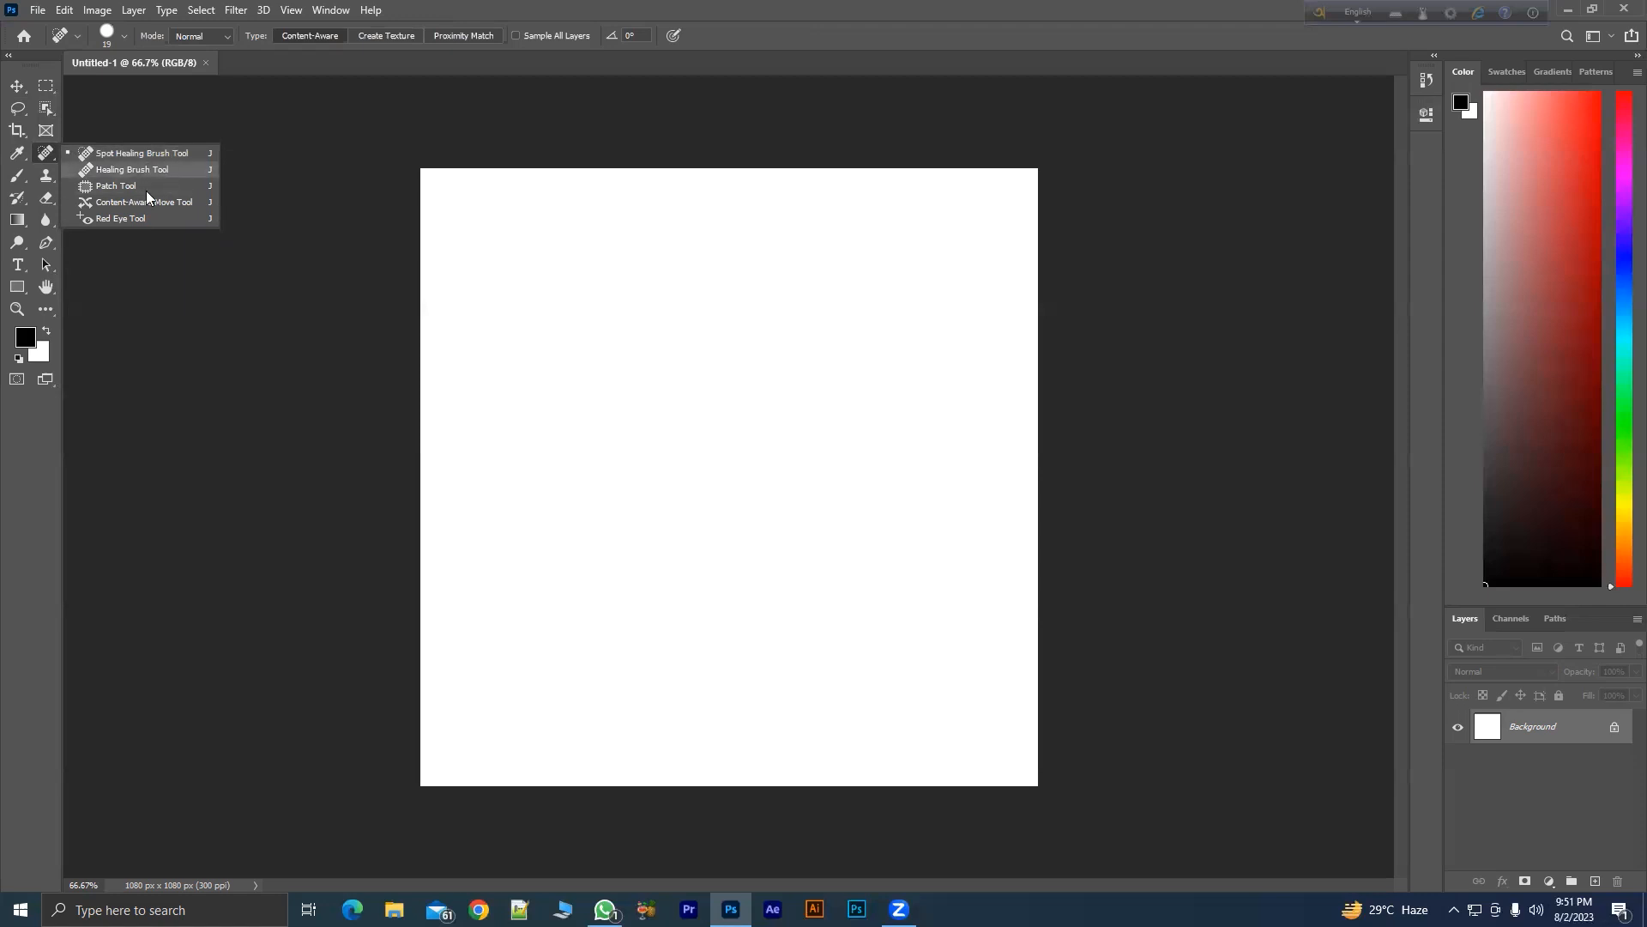
- Switch to Google Chrome with the Person 1 profile and restore the previously open pages
click(479, 909)
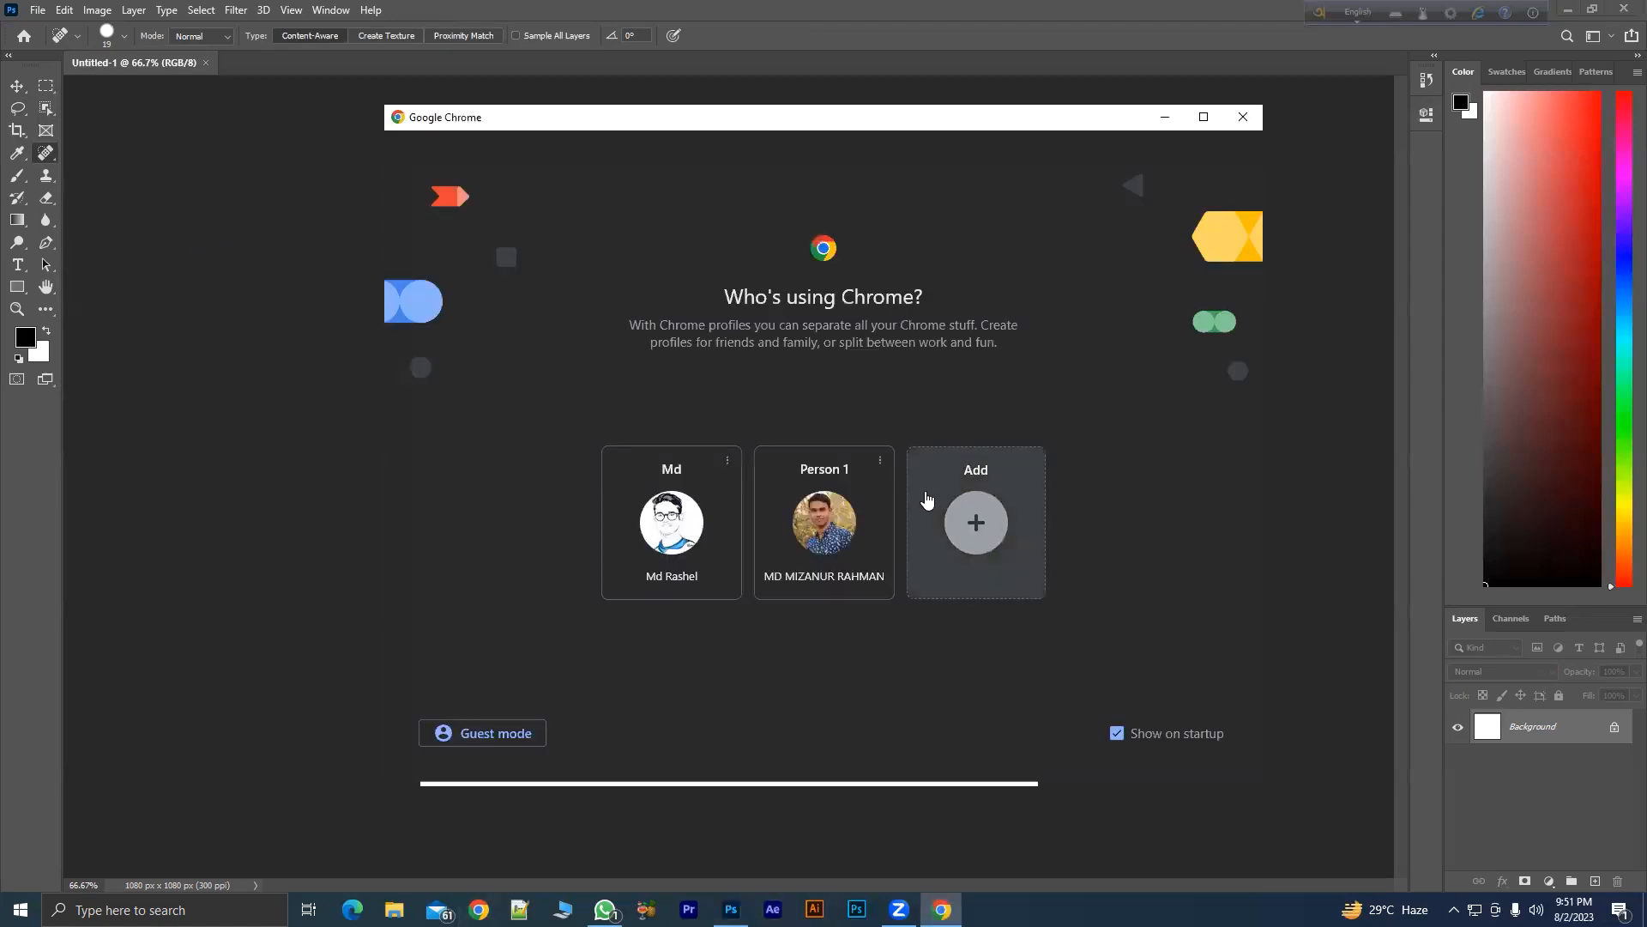
click(783, 526)
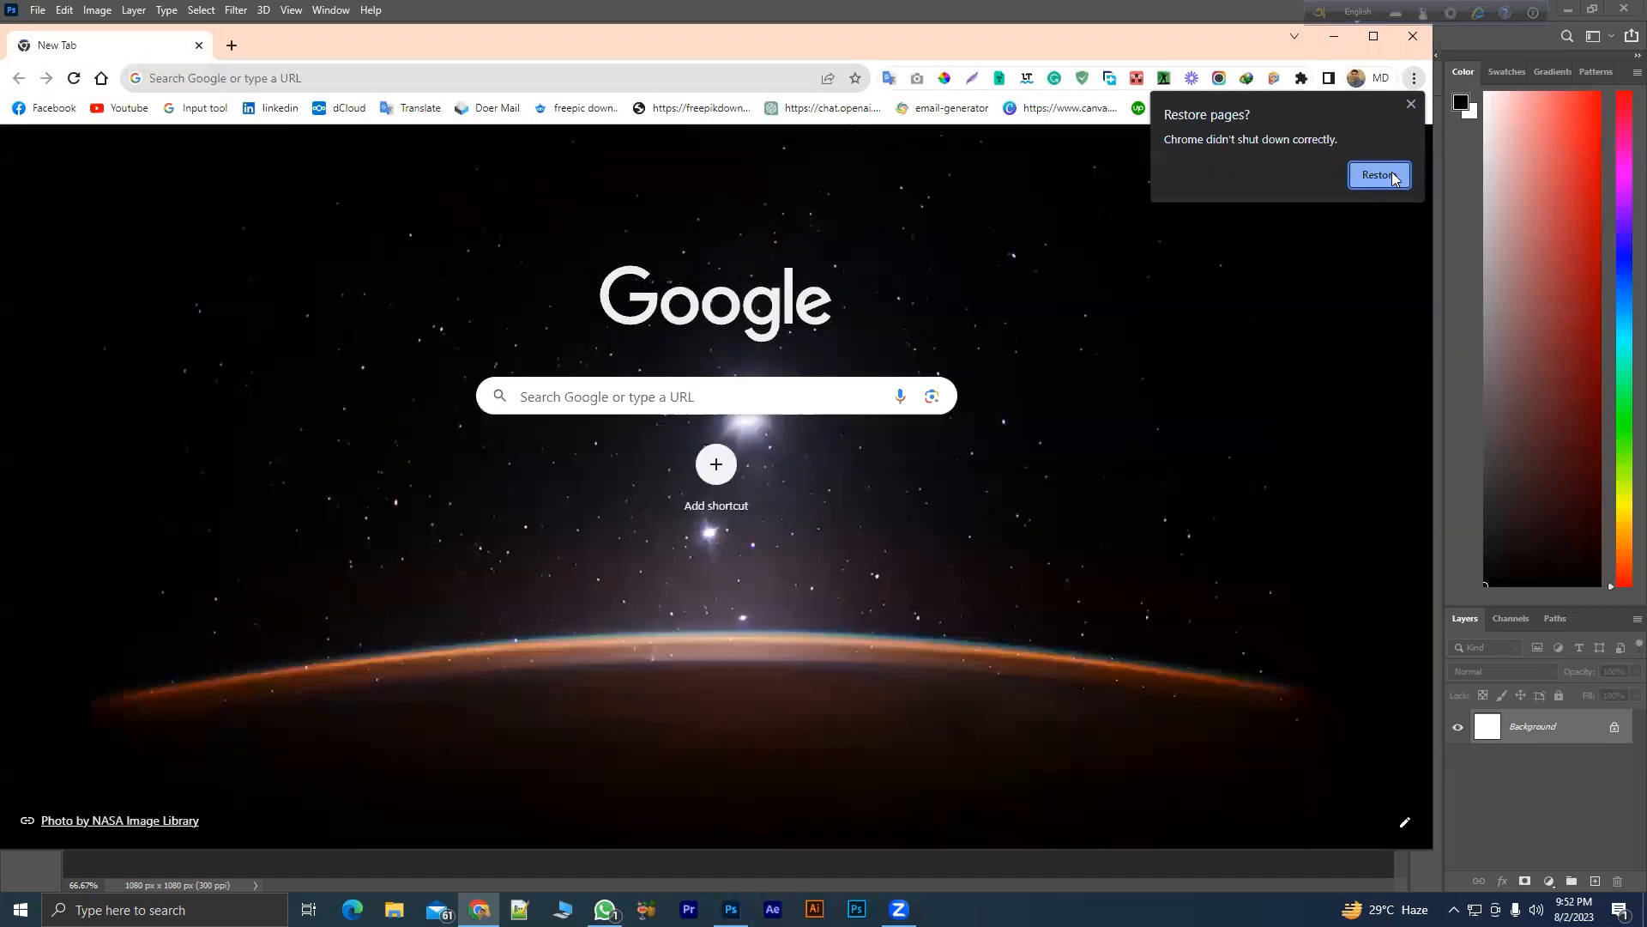
click(1382, 176)
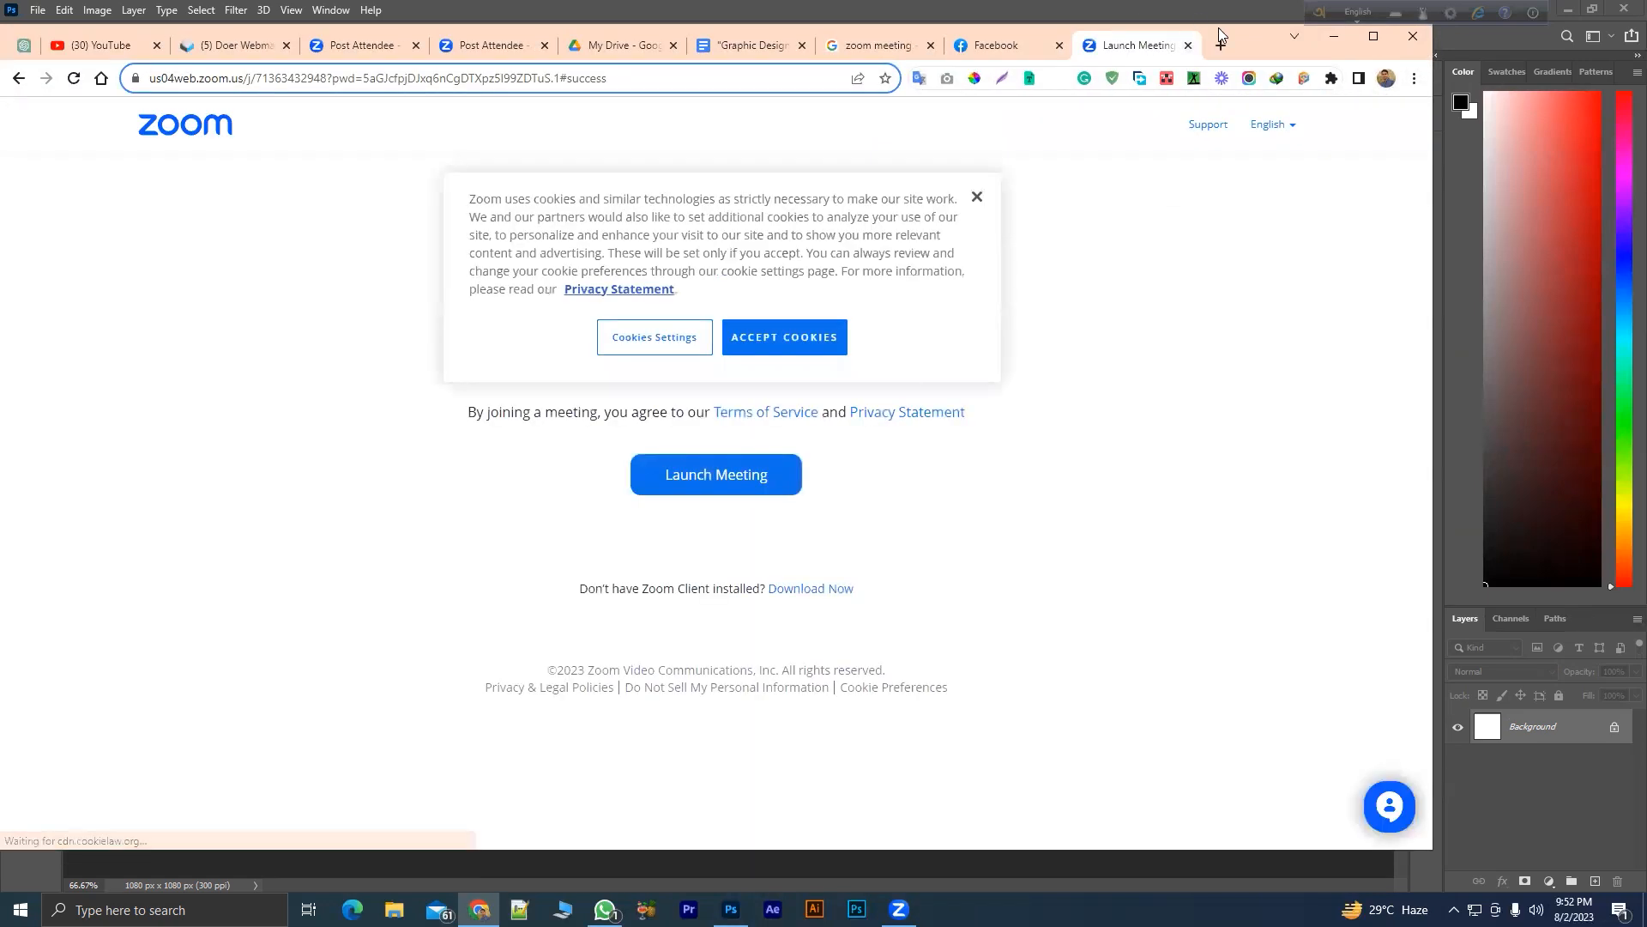
- Try to open pixel.com in a new browser tab
click(1221, 44)
click(436, 78)
text(pixel.com)
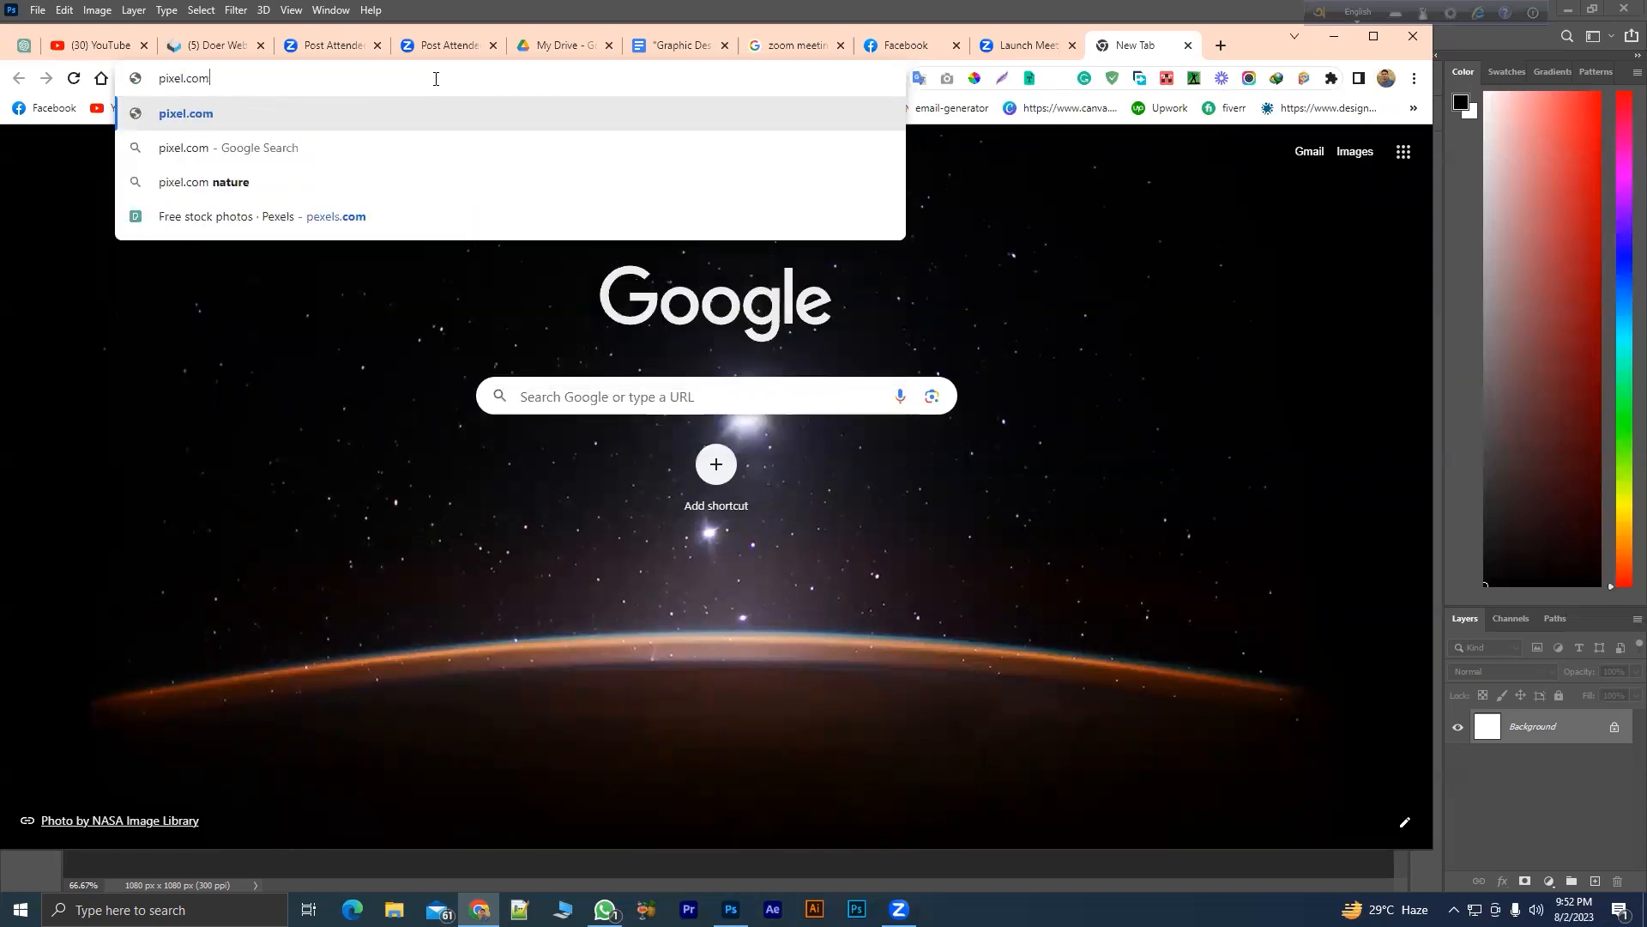
key(Return)
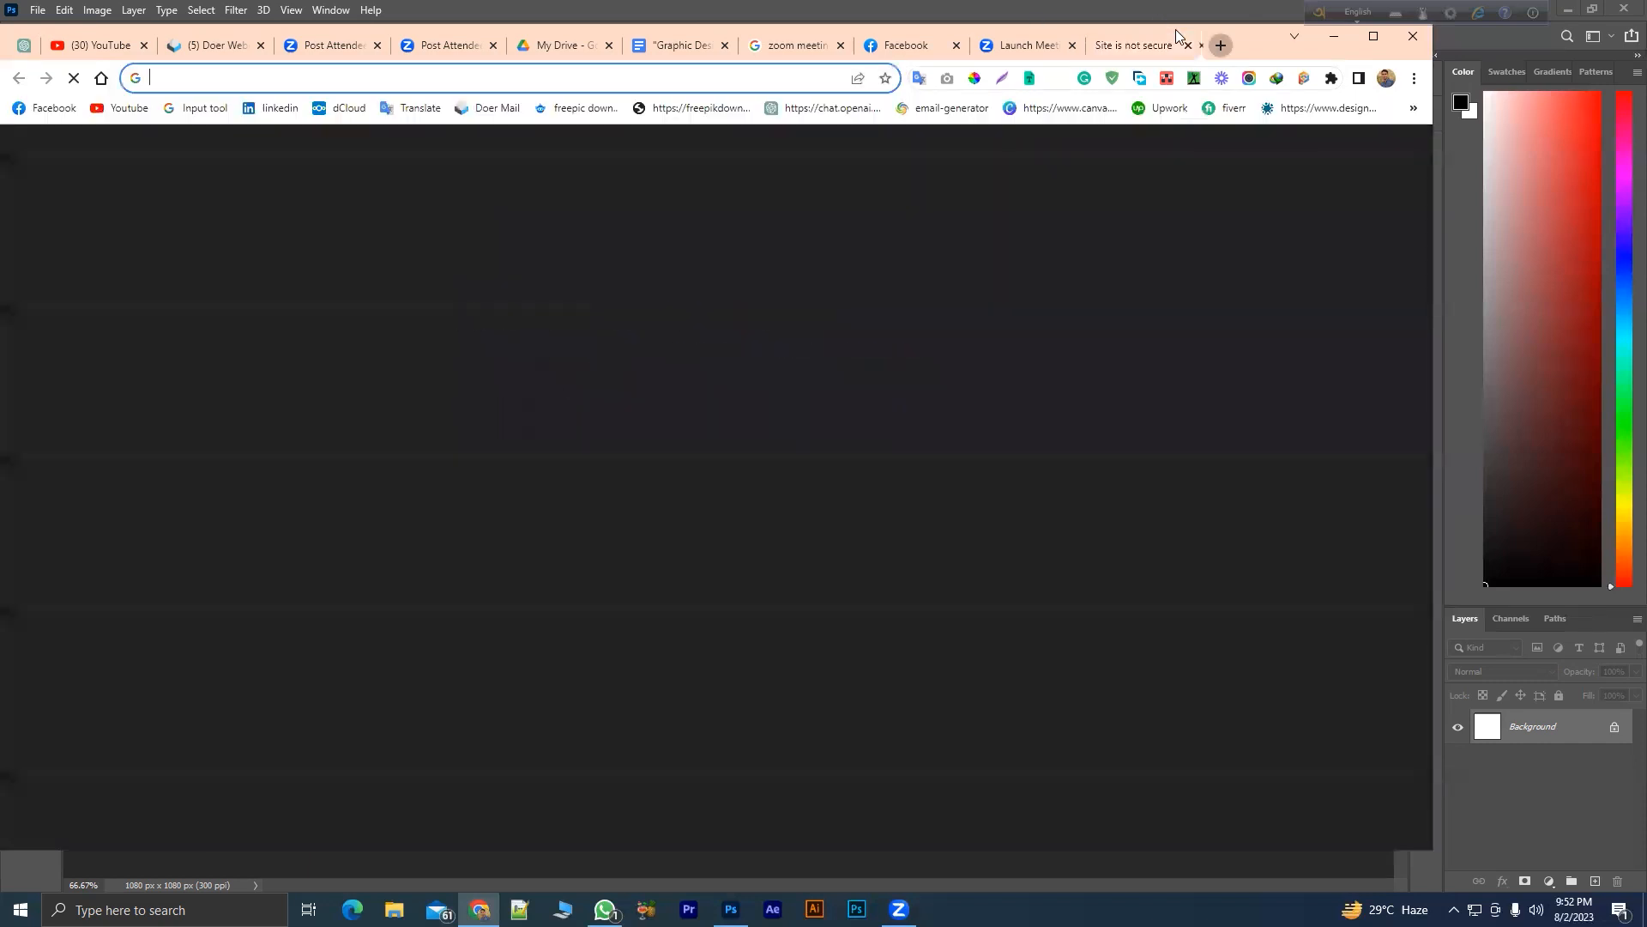
- Open unsplash.com in another new browser tab
key(ctrl+t)
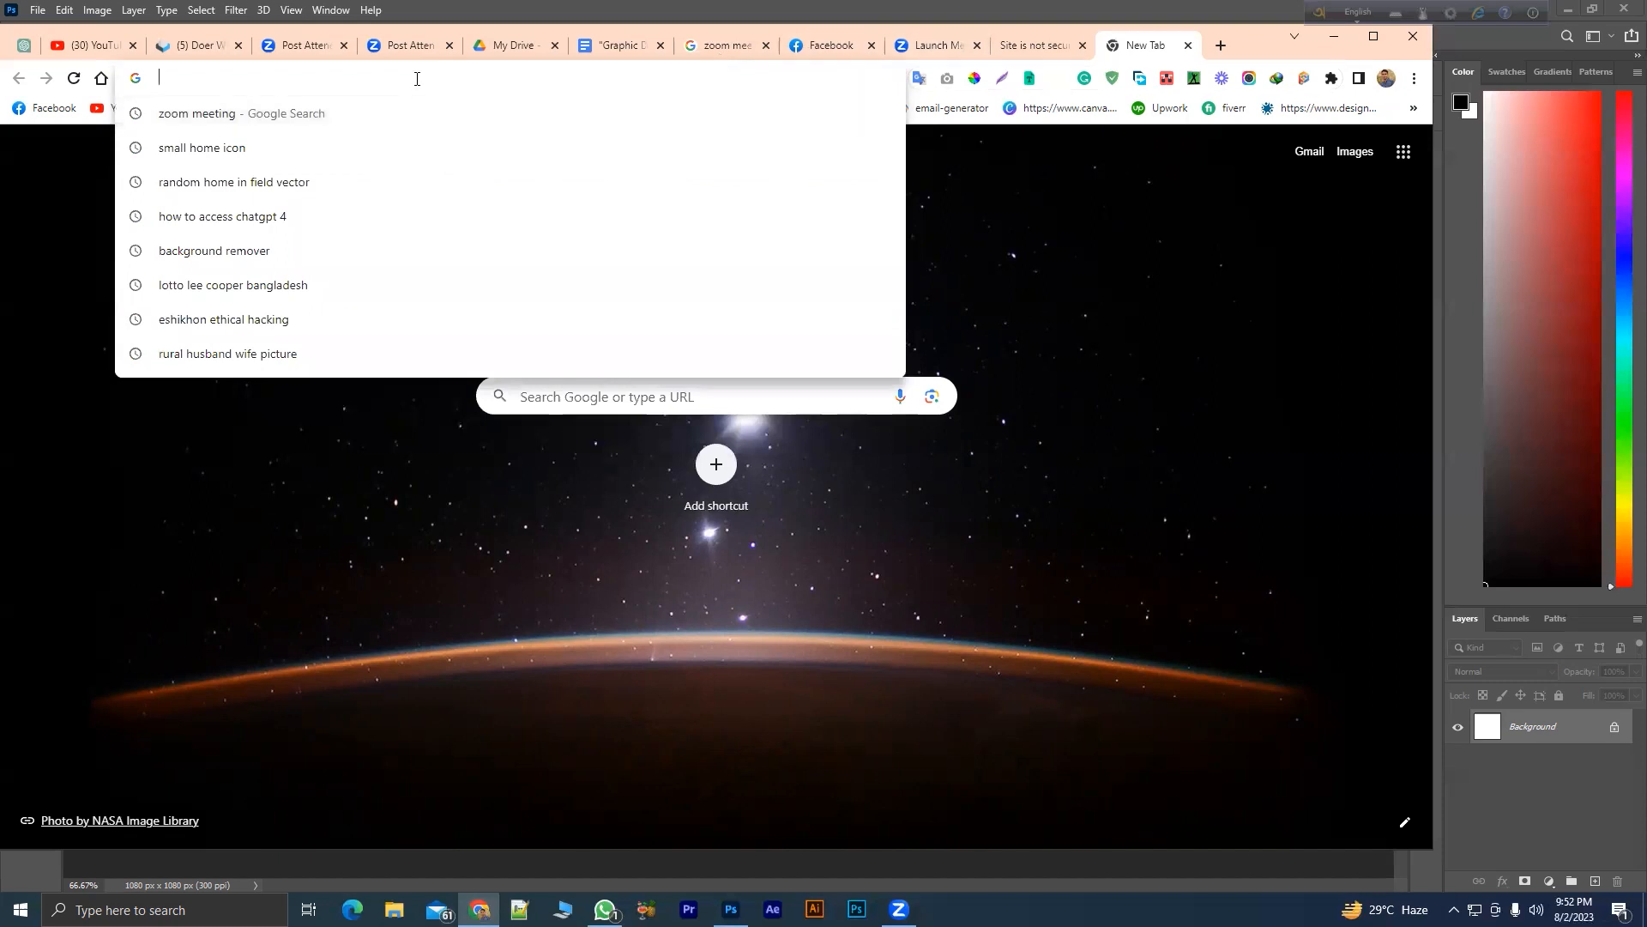
text(un)
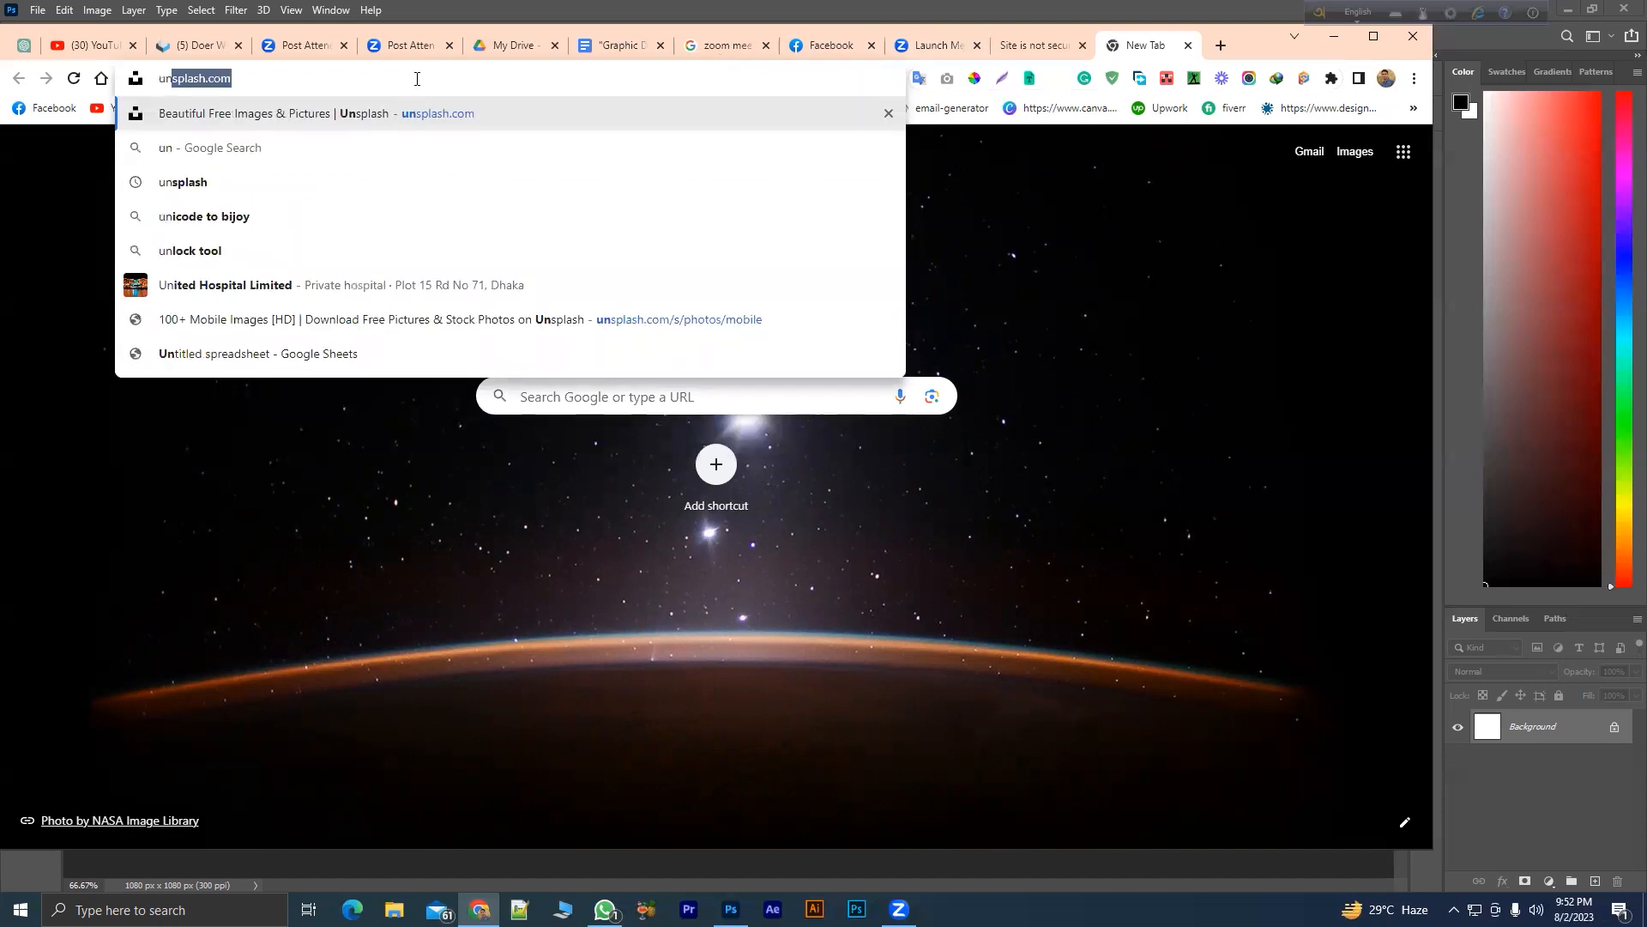
key(Right)
key(Return)
- Search Unsplash for "spot face" photos
scroll(678, 429, down, 5)
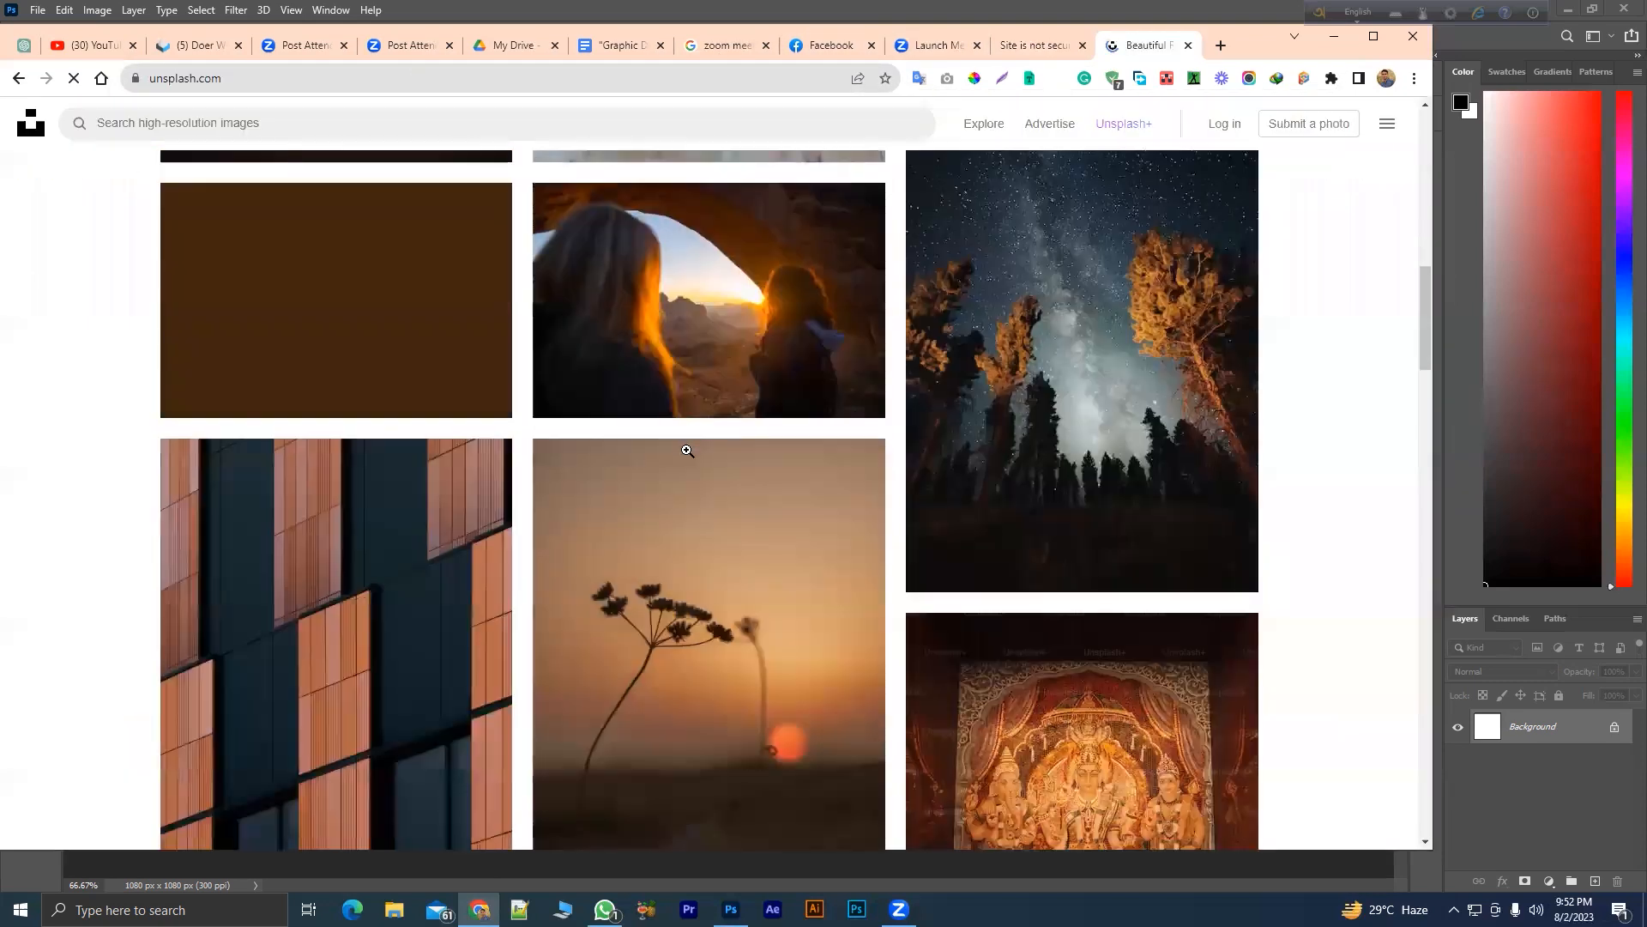
scroll(687, 449, down, 10)
click(415, 125)
text(sp)
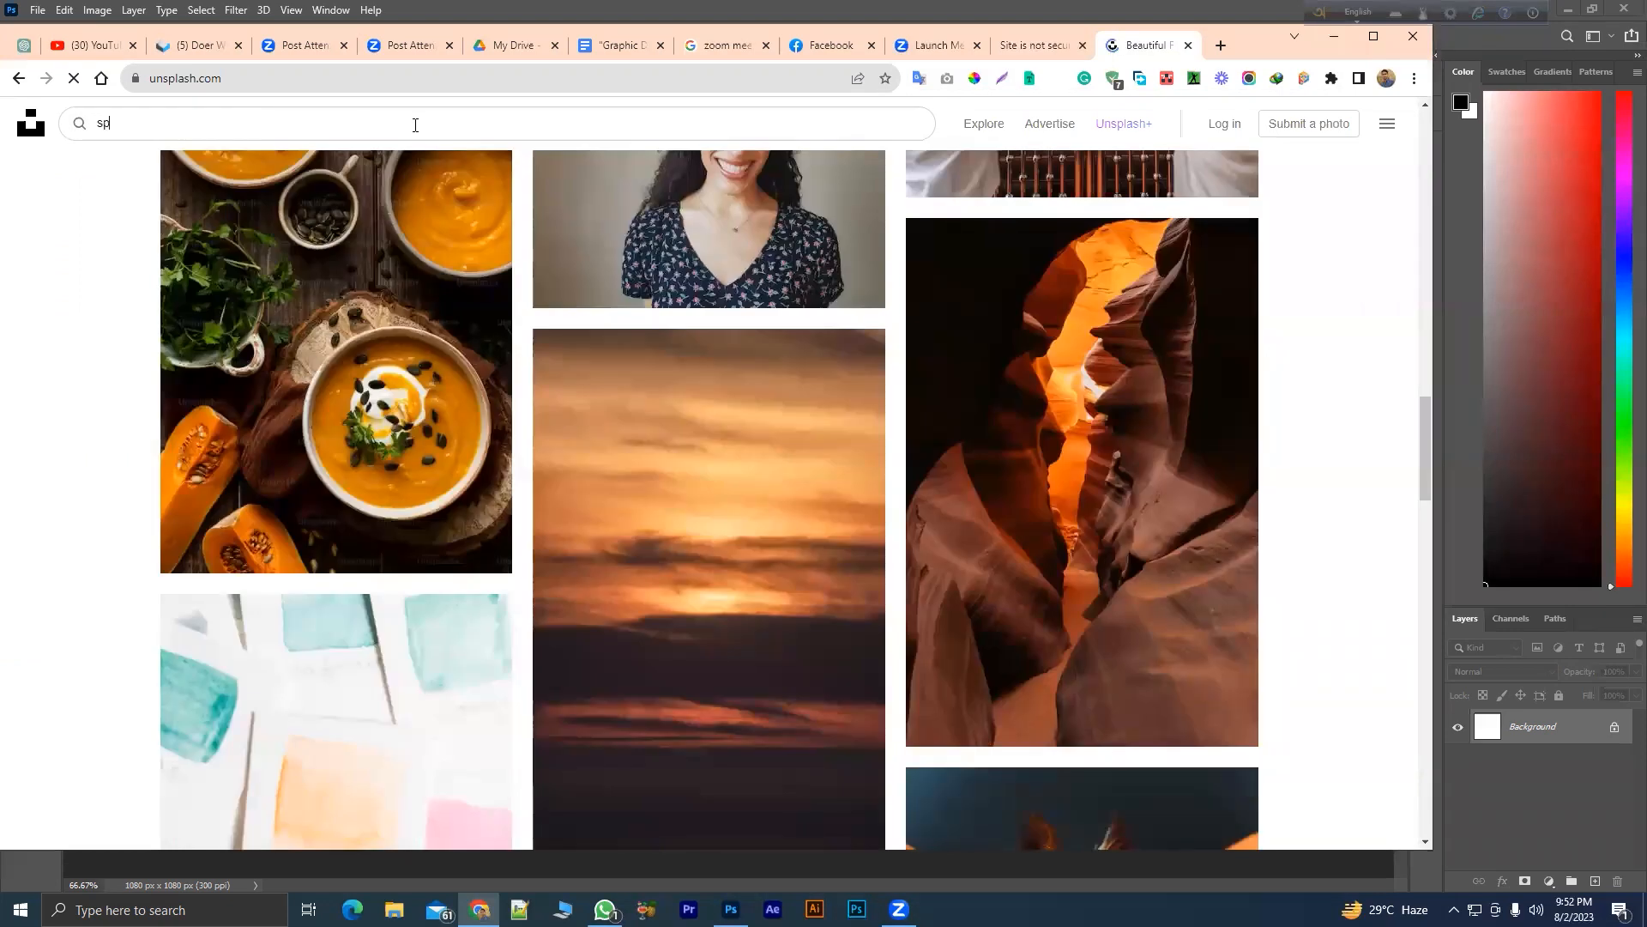
text(ot face)
key(Return)
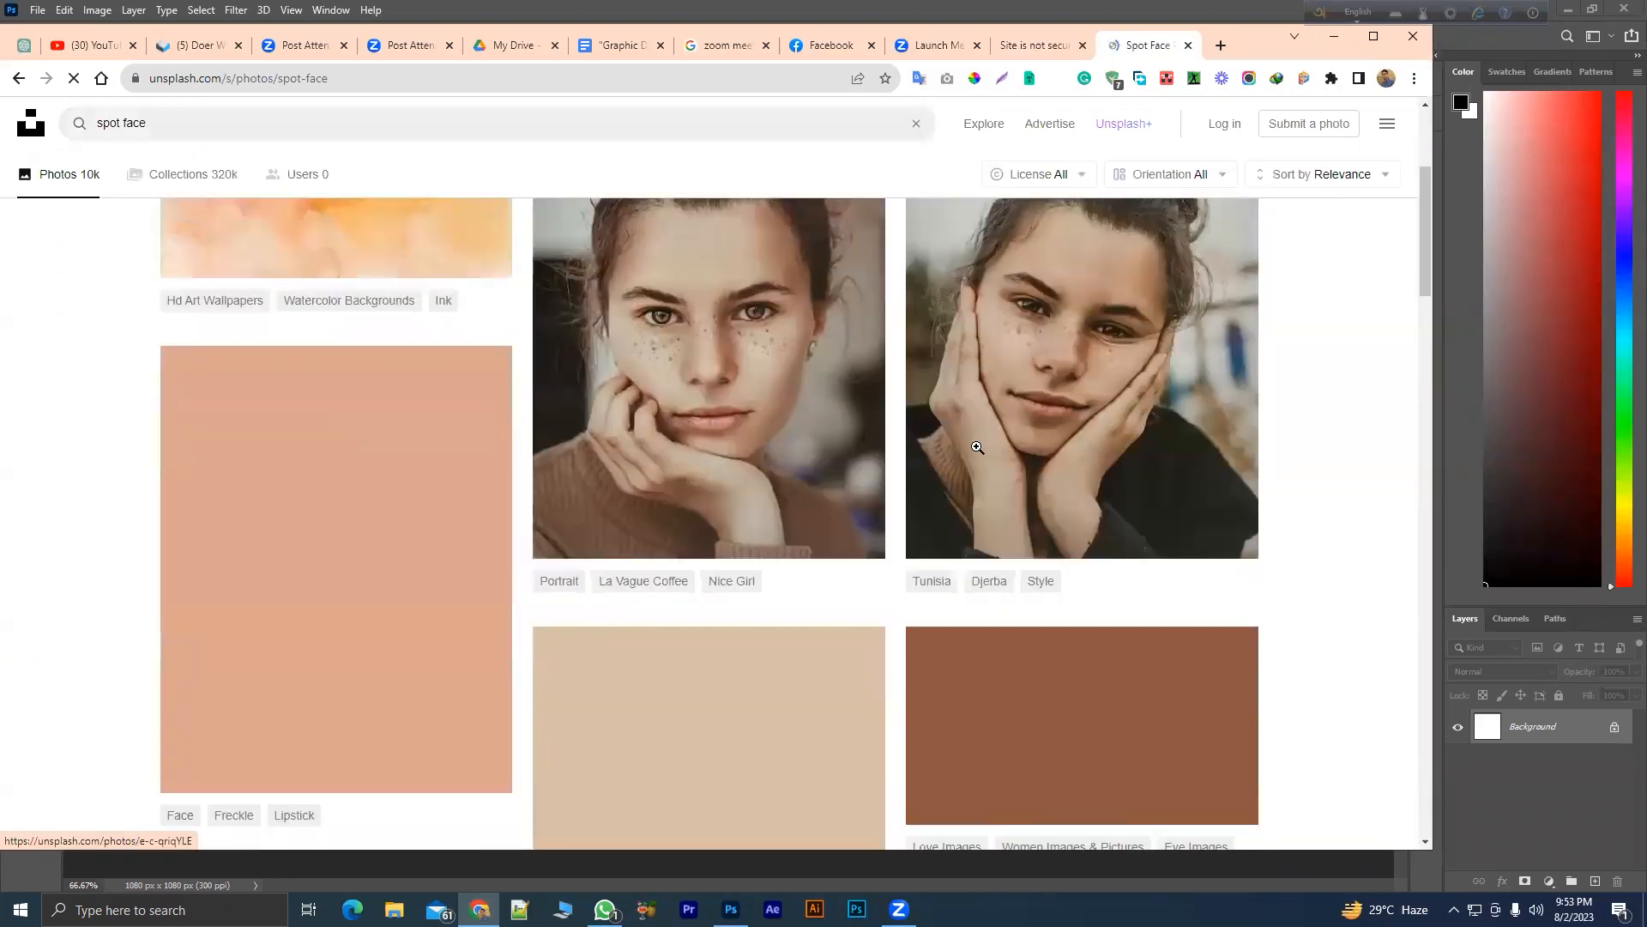
- Browse the "spot face" photo results for a close-up portrait with clearly visible spots on the face
scroll(677, 456, down, 4)
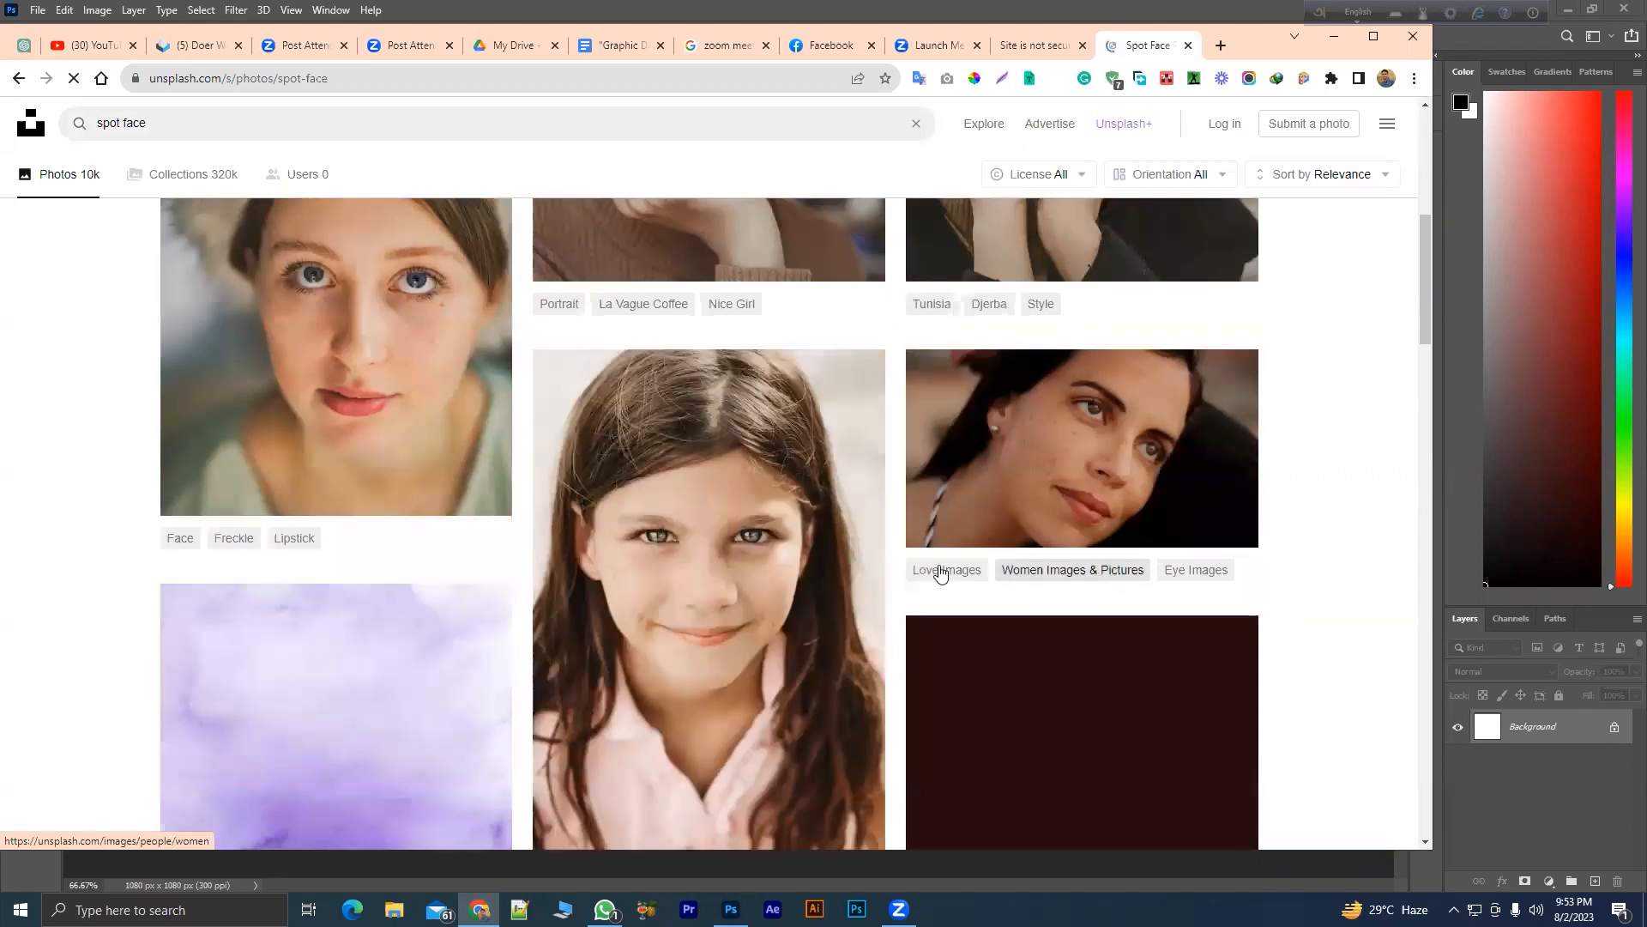
scroll(1029, 575, down, 5)
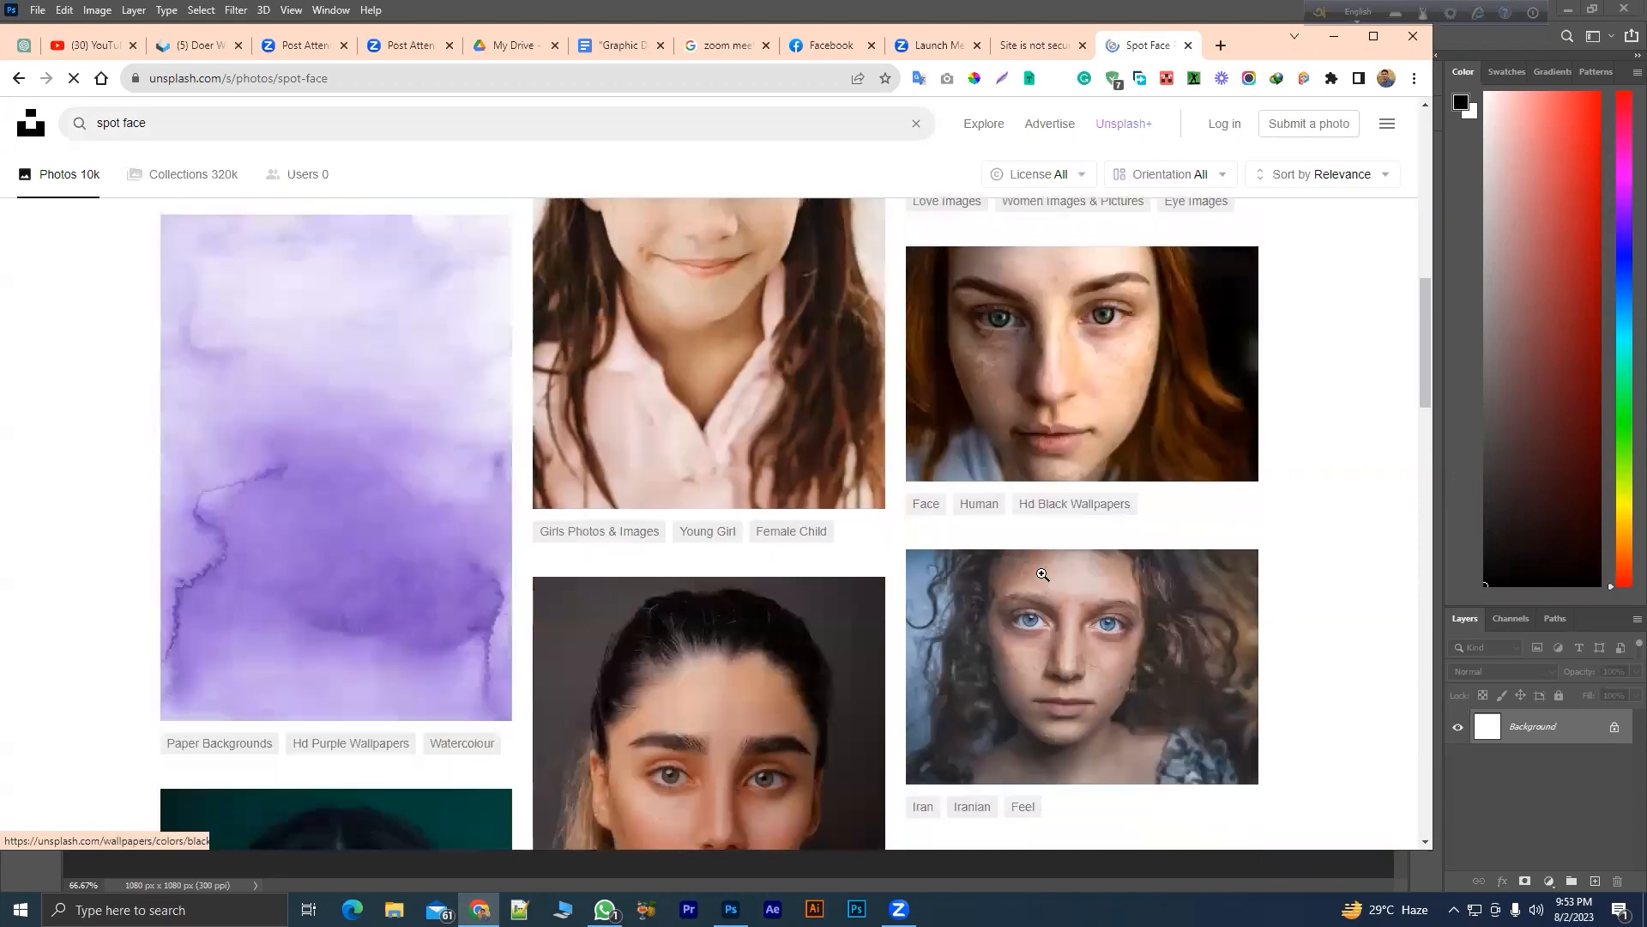
scroll(787, 684, down, 5)
scroll(830, 495, down, 2)
scroll(830, 496, down, 10)
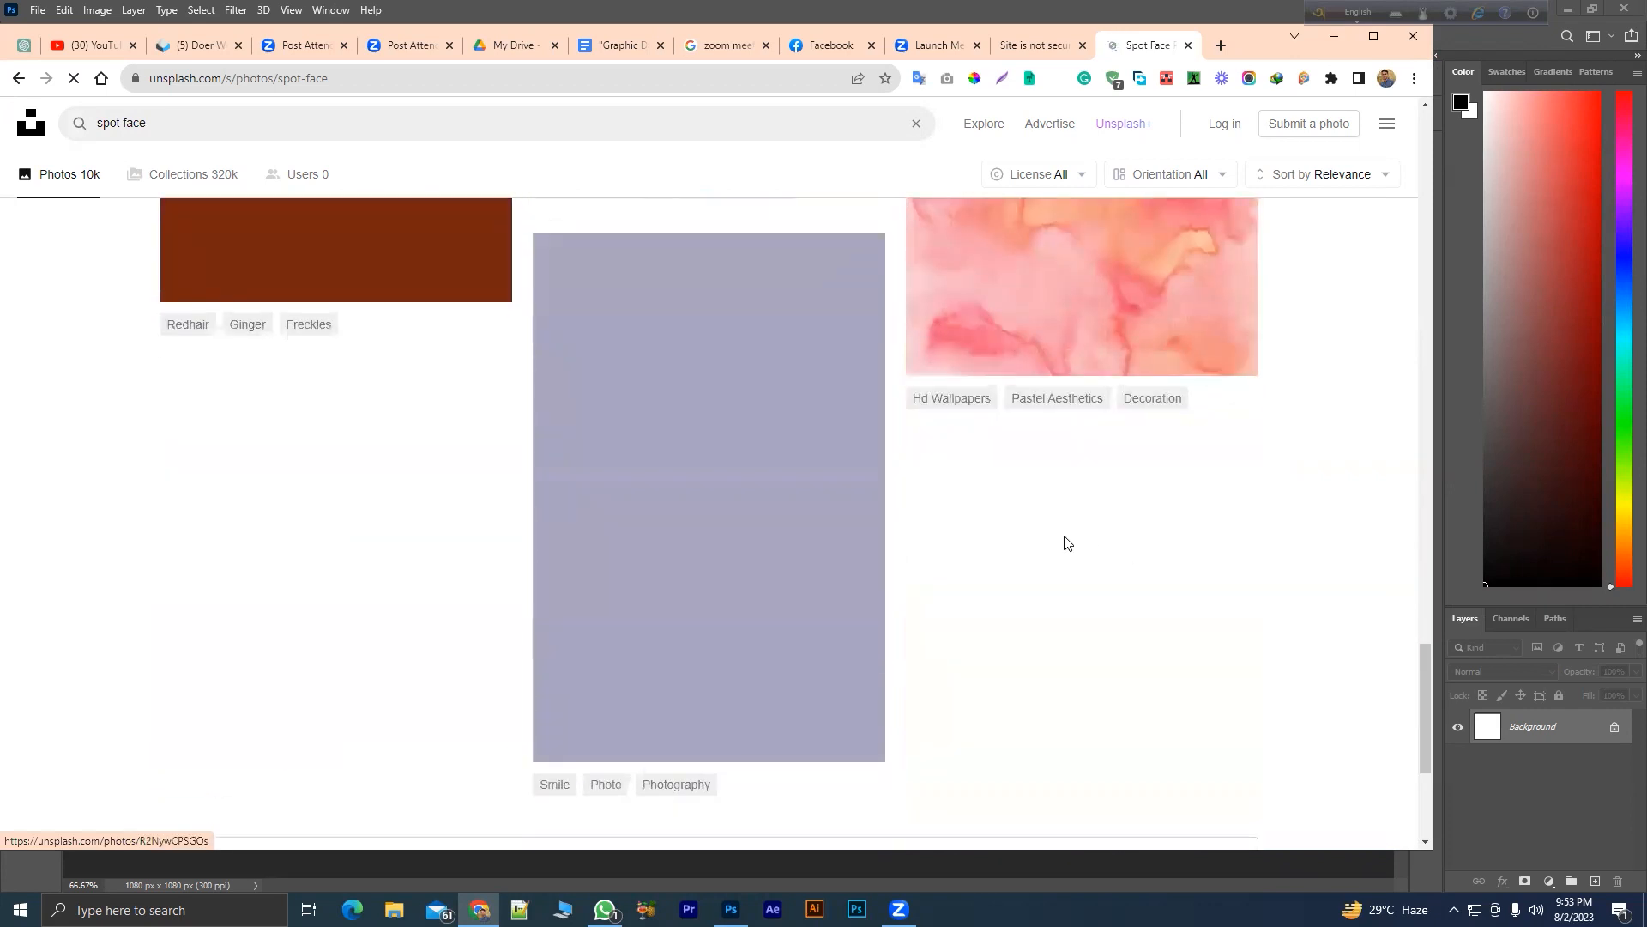
scroll(1138, 542, up, 15)
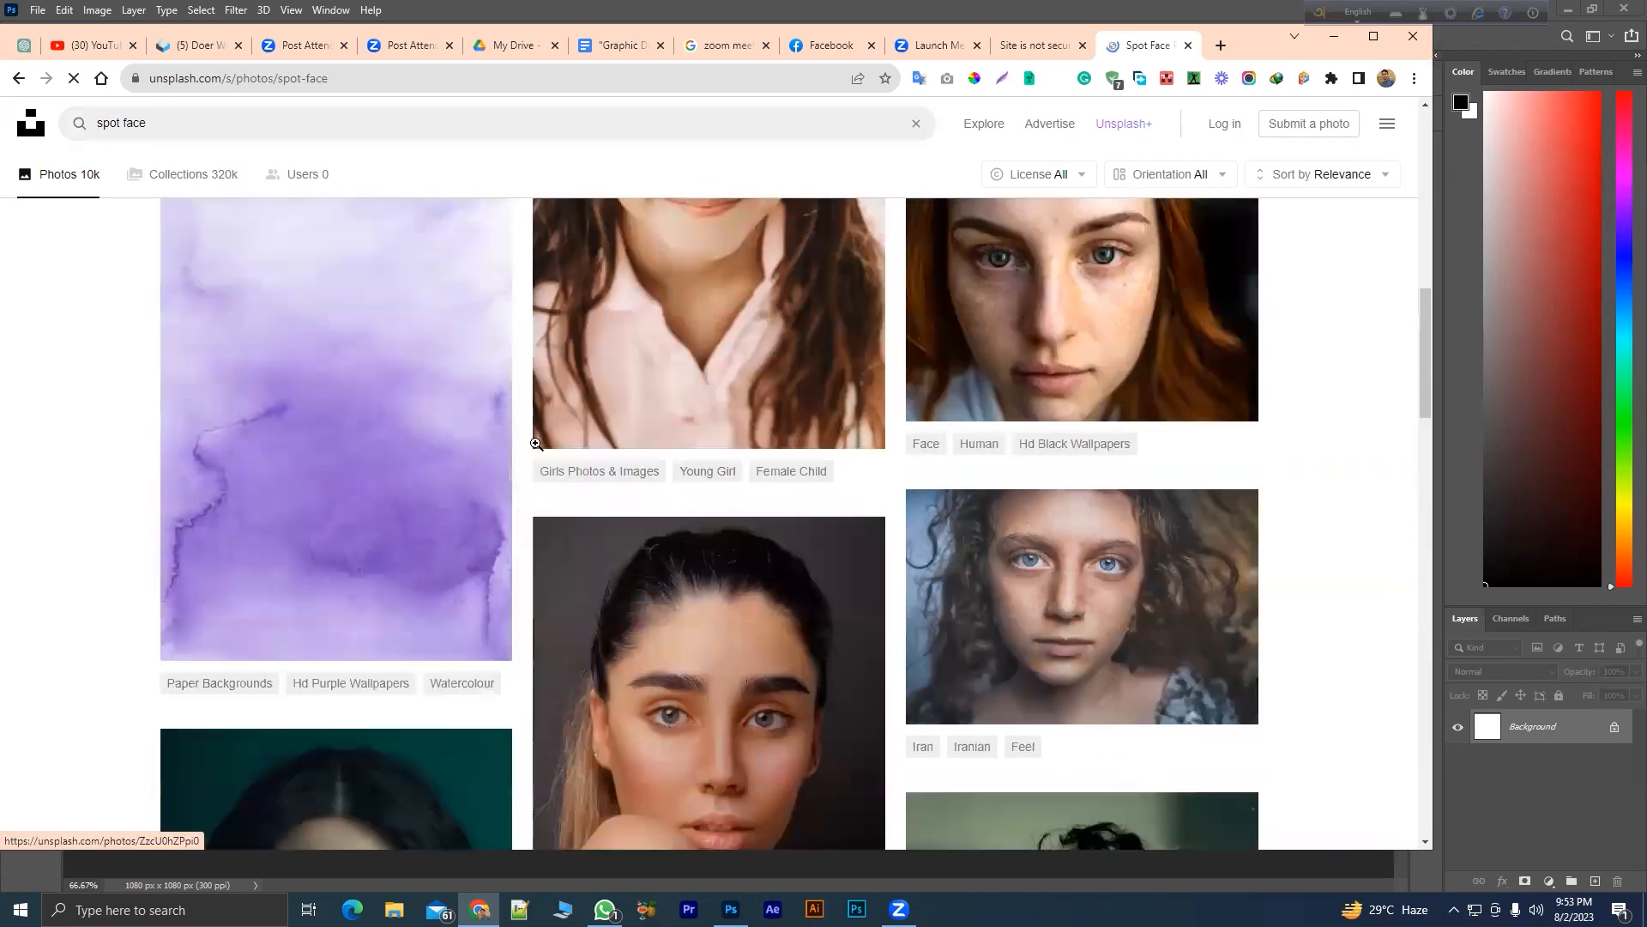
scroll(885, 492, up, 10)
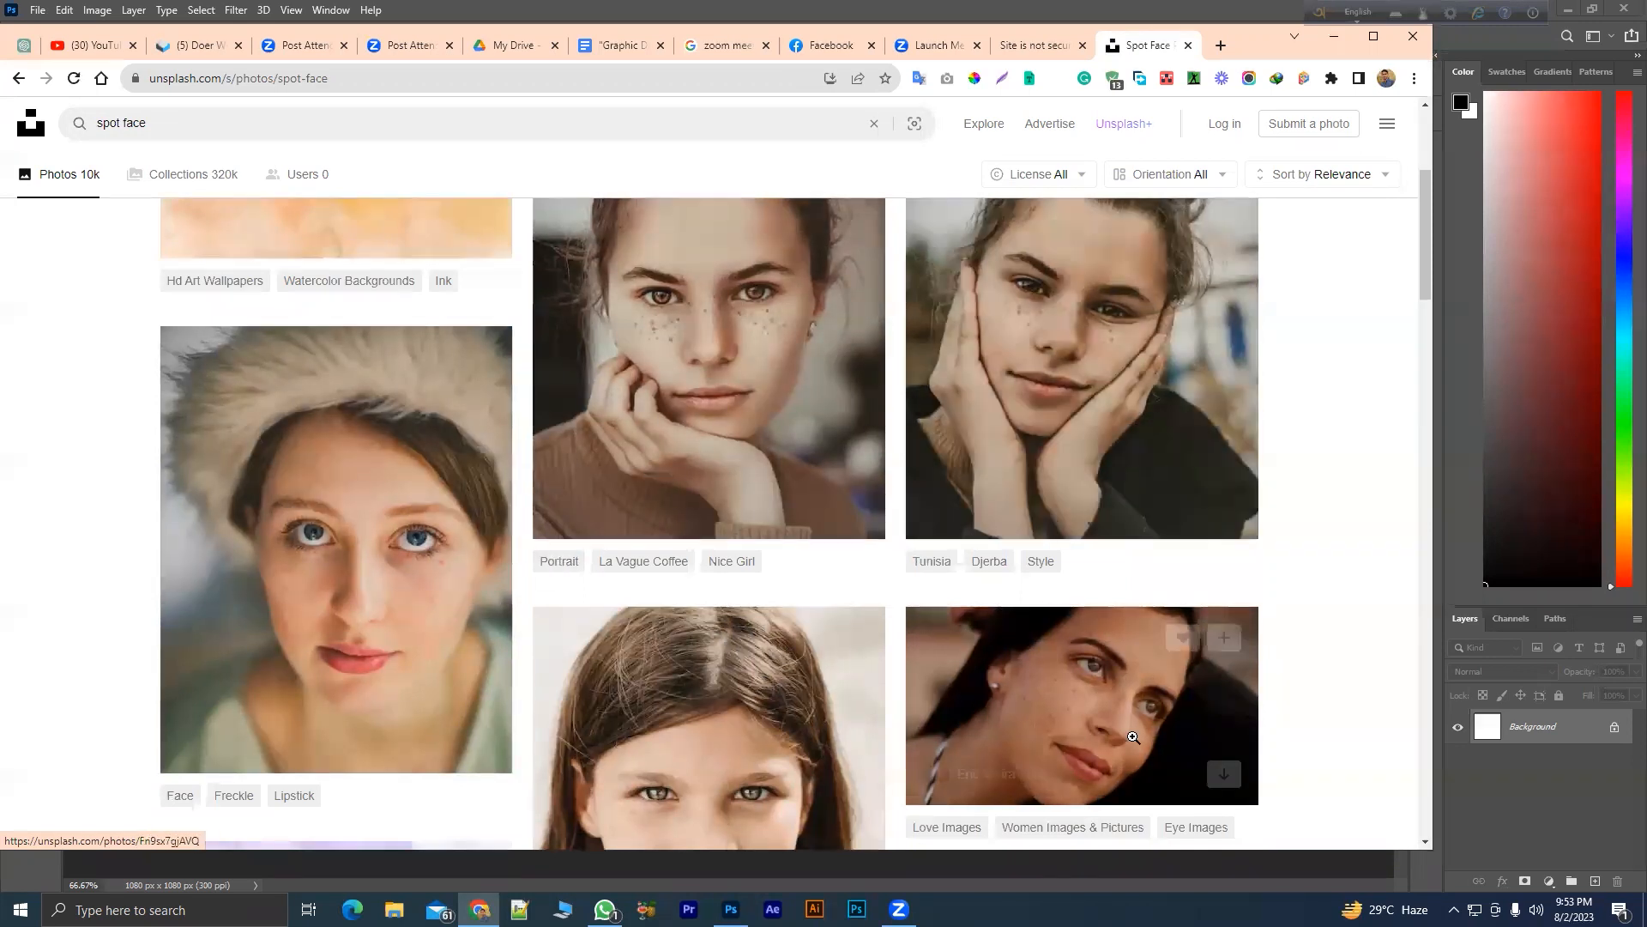
scroll(941, 443, down, 5)
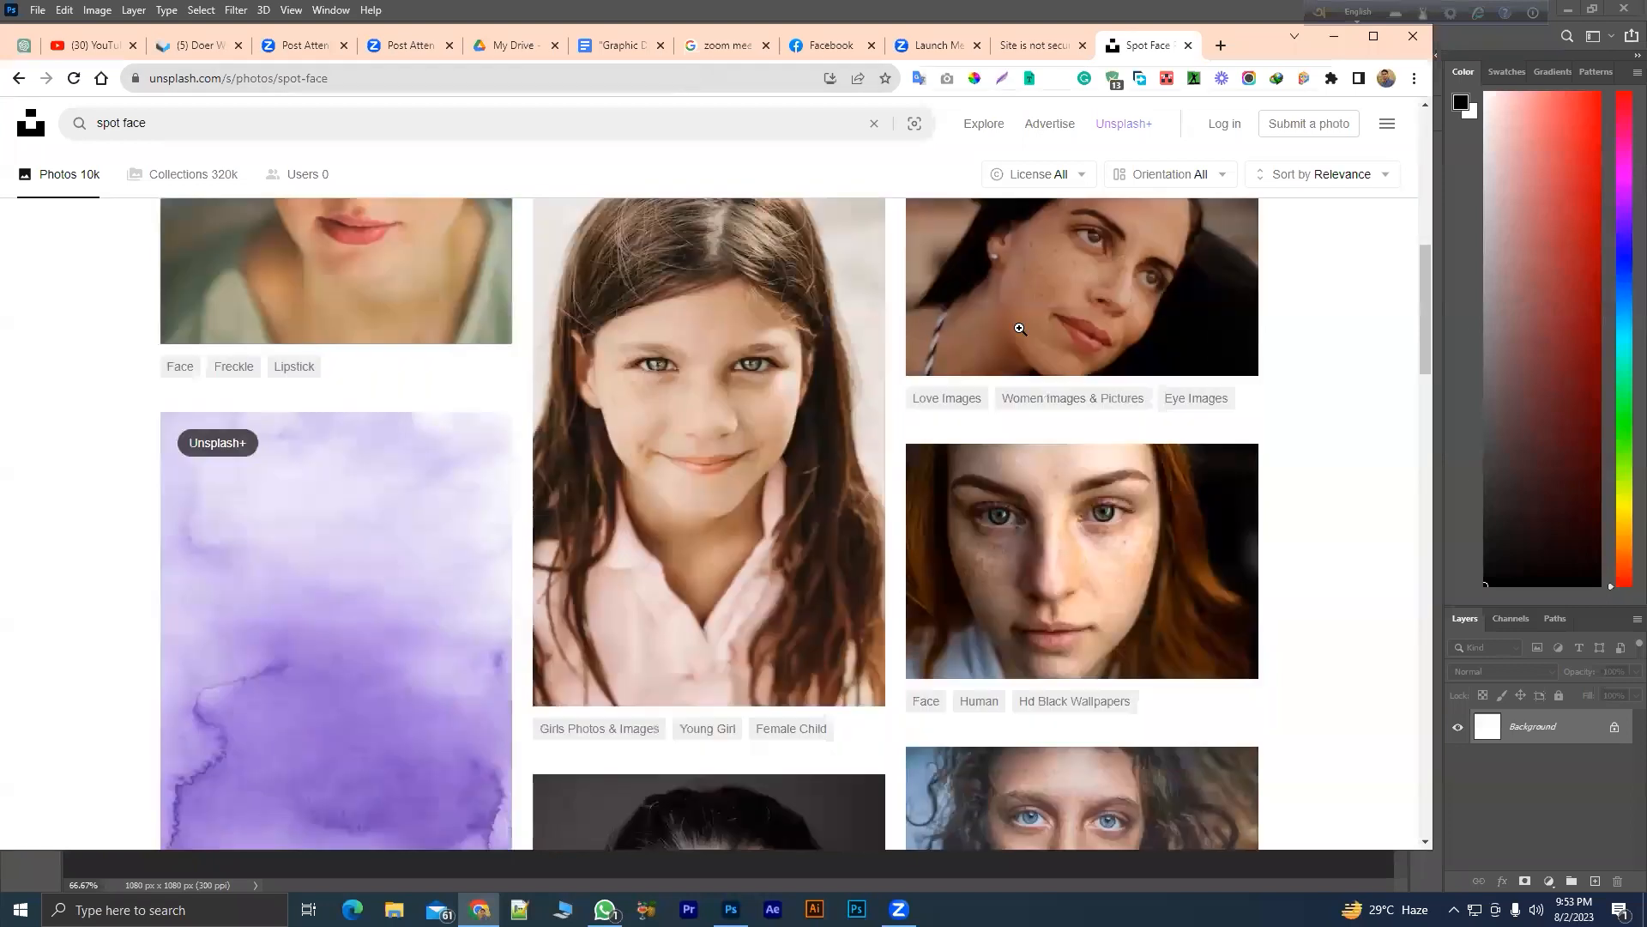
scroll(633, 601, down, 5)
scroll(632, 601, down, 4)
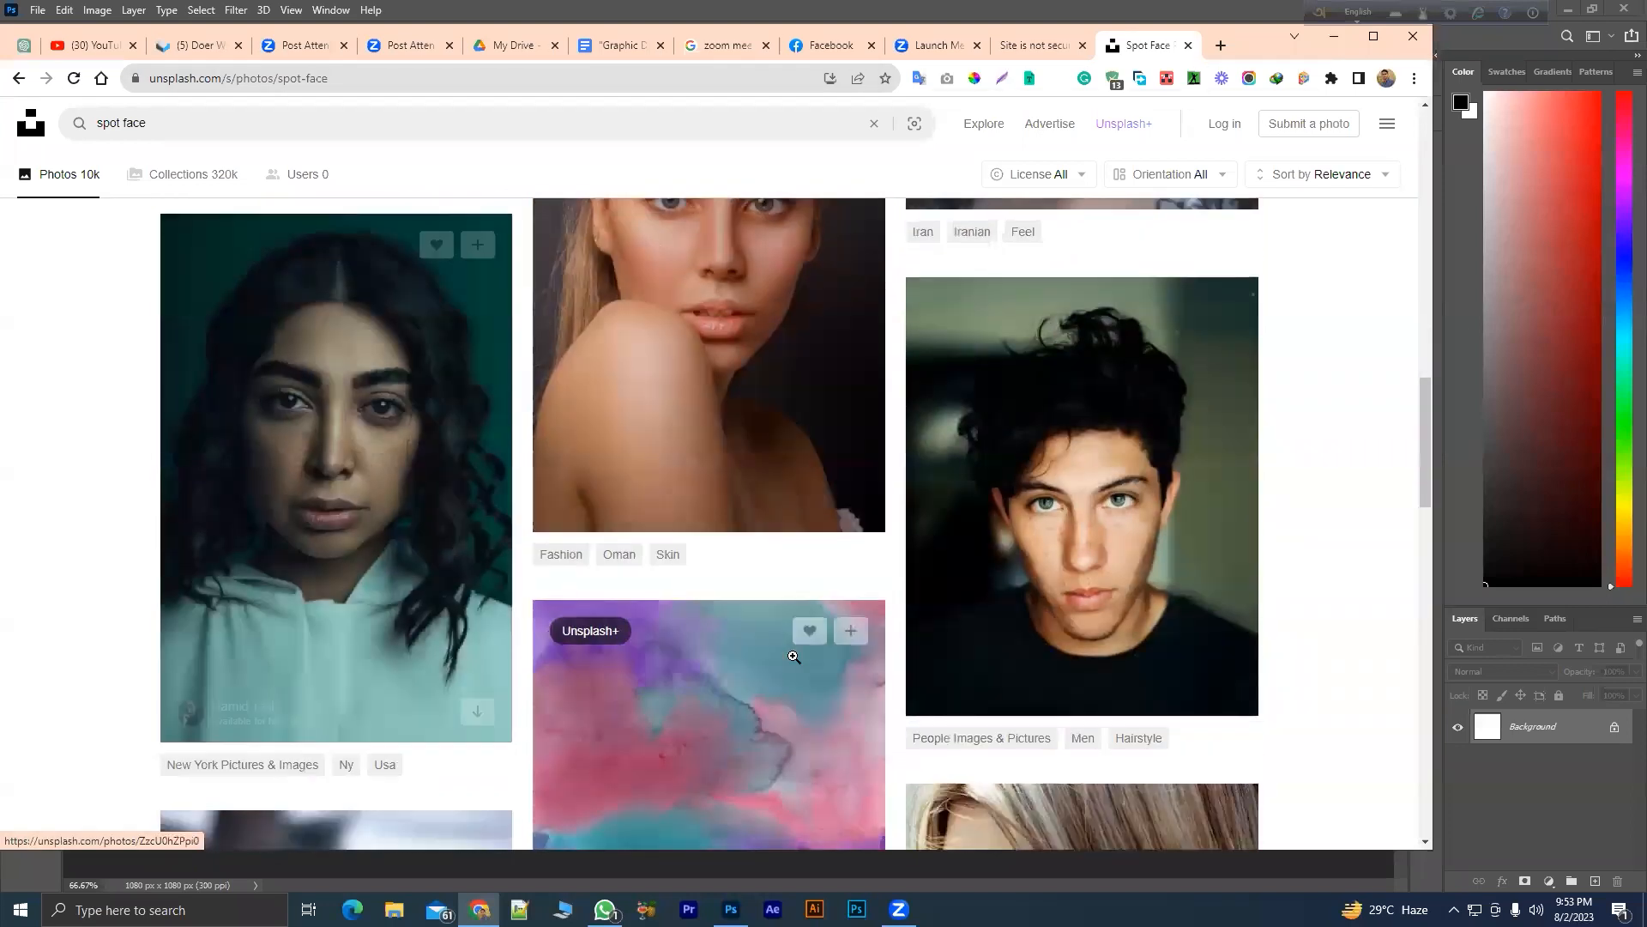
scroll(745, 556, up, 5)
scroll(867, 549, up, 4)
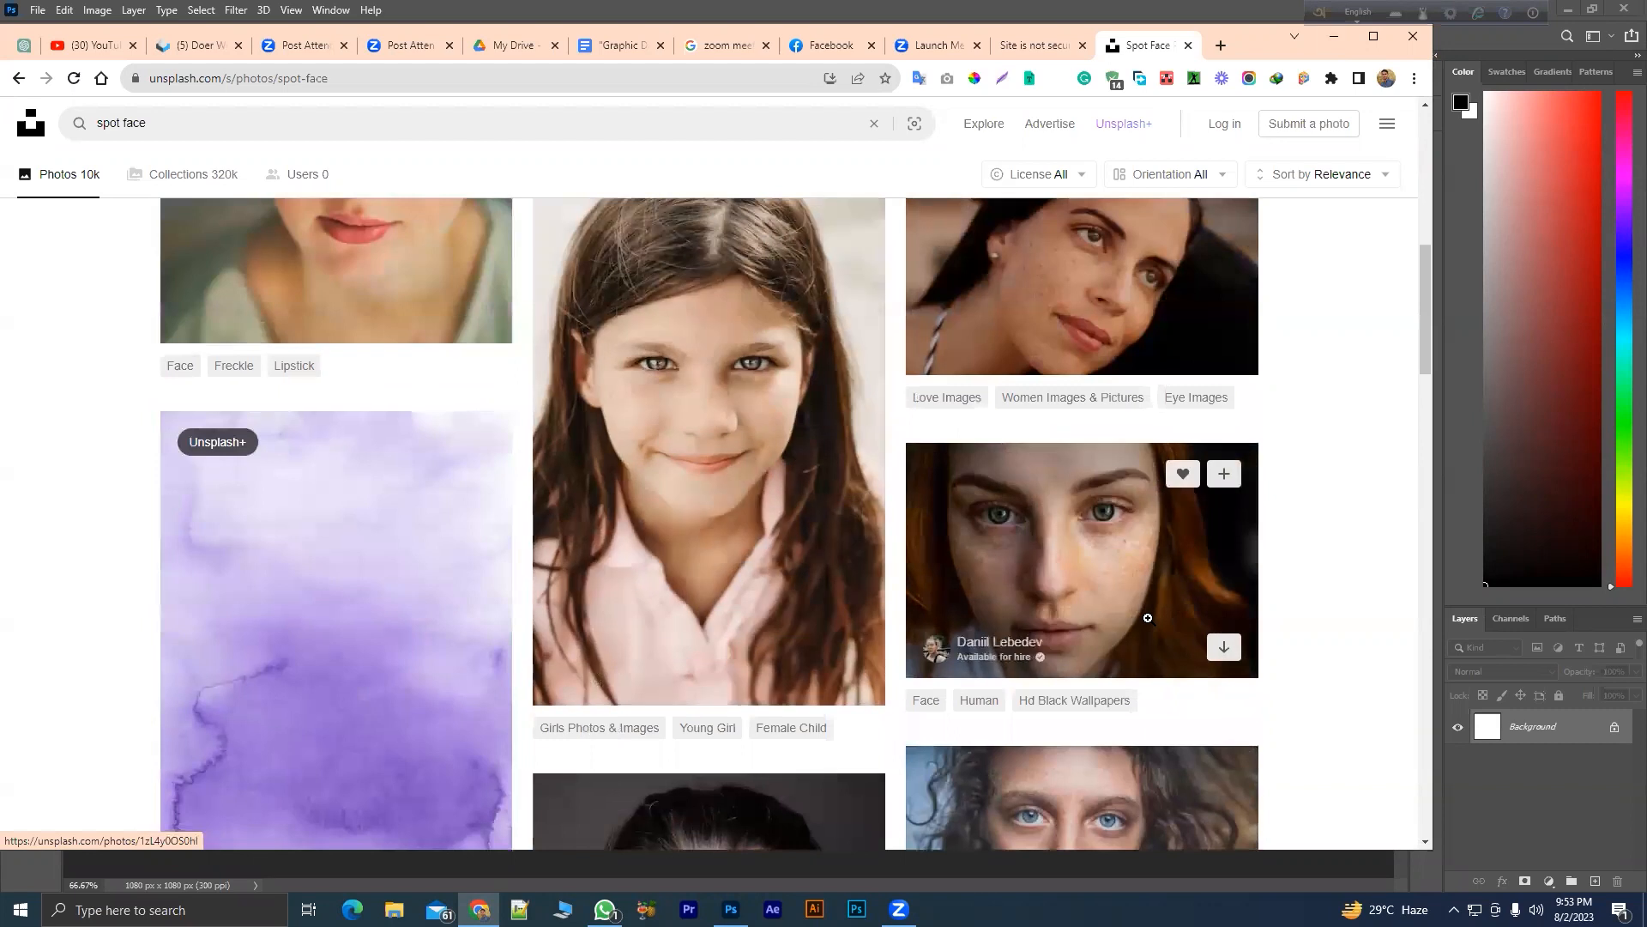
scroll(858, 574, down, 5)
scroll(770, 564, down, 10)
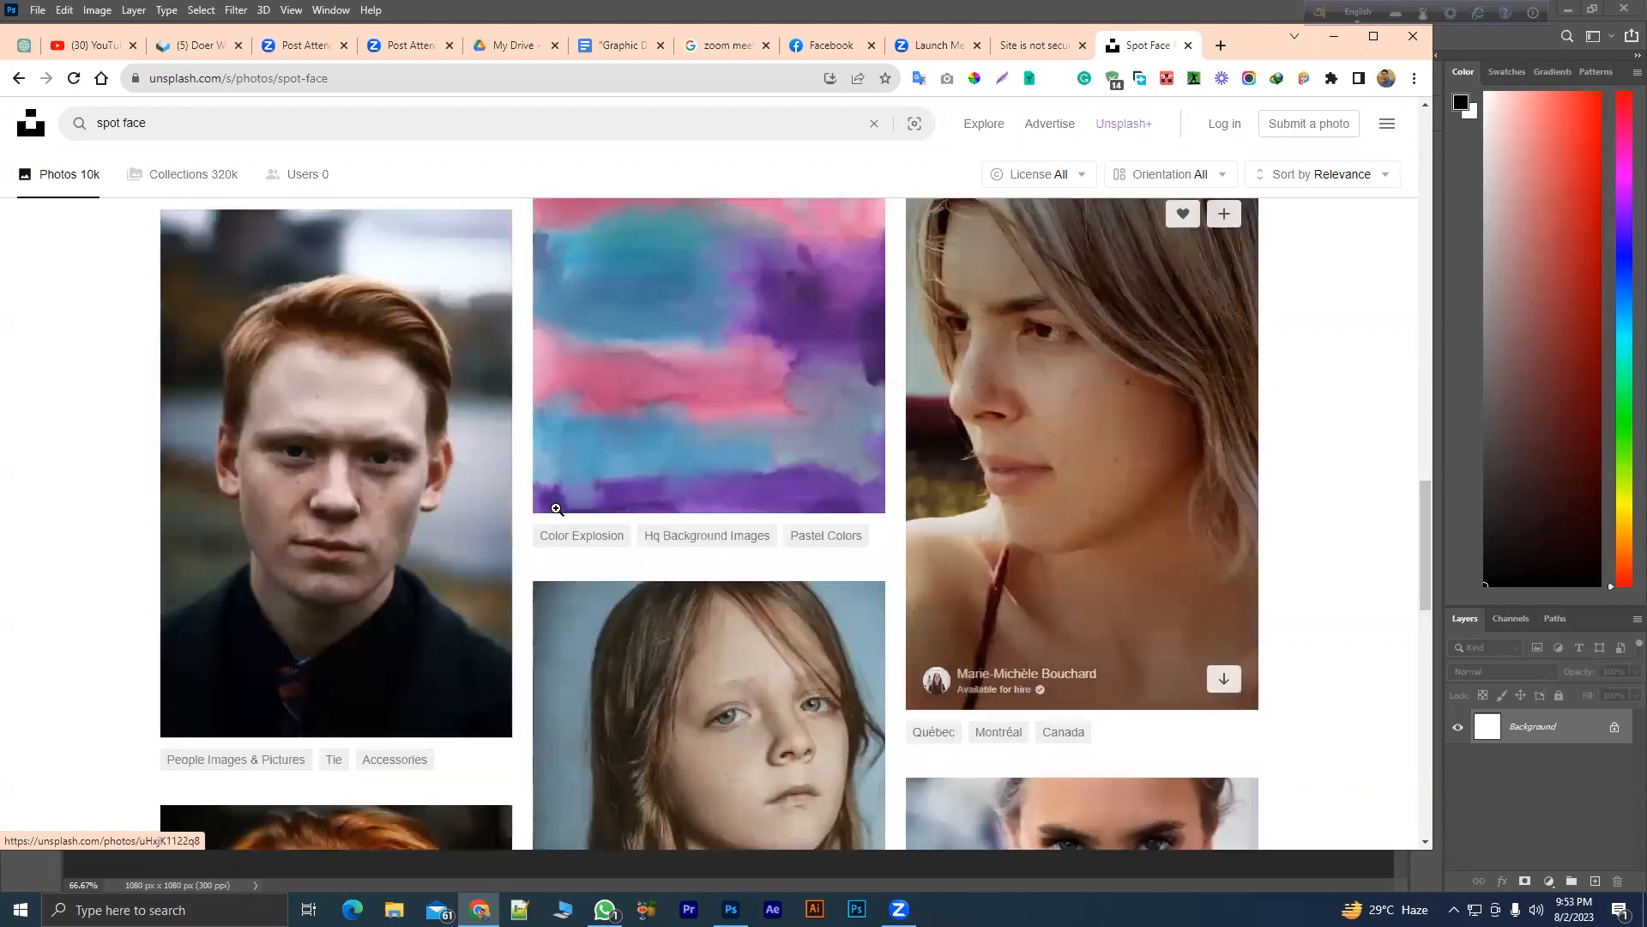
scroll(476, 553, down, 5)
scroll(475, 553, down, 5)
scroll(429, 532, up, 4)
scroll(378, 502, down, 9)
scroll(807, 571, up, 5)
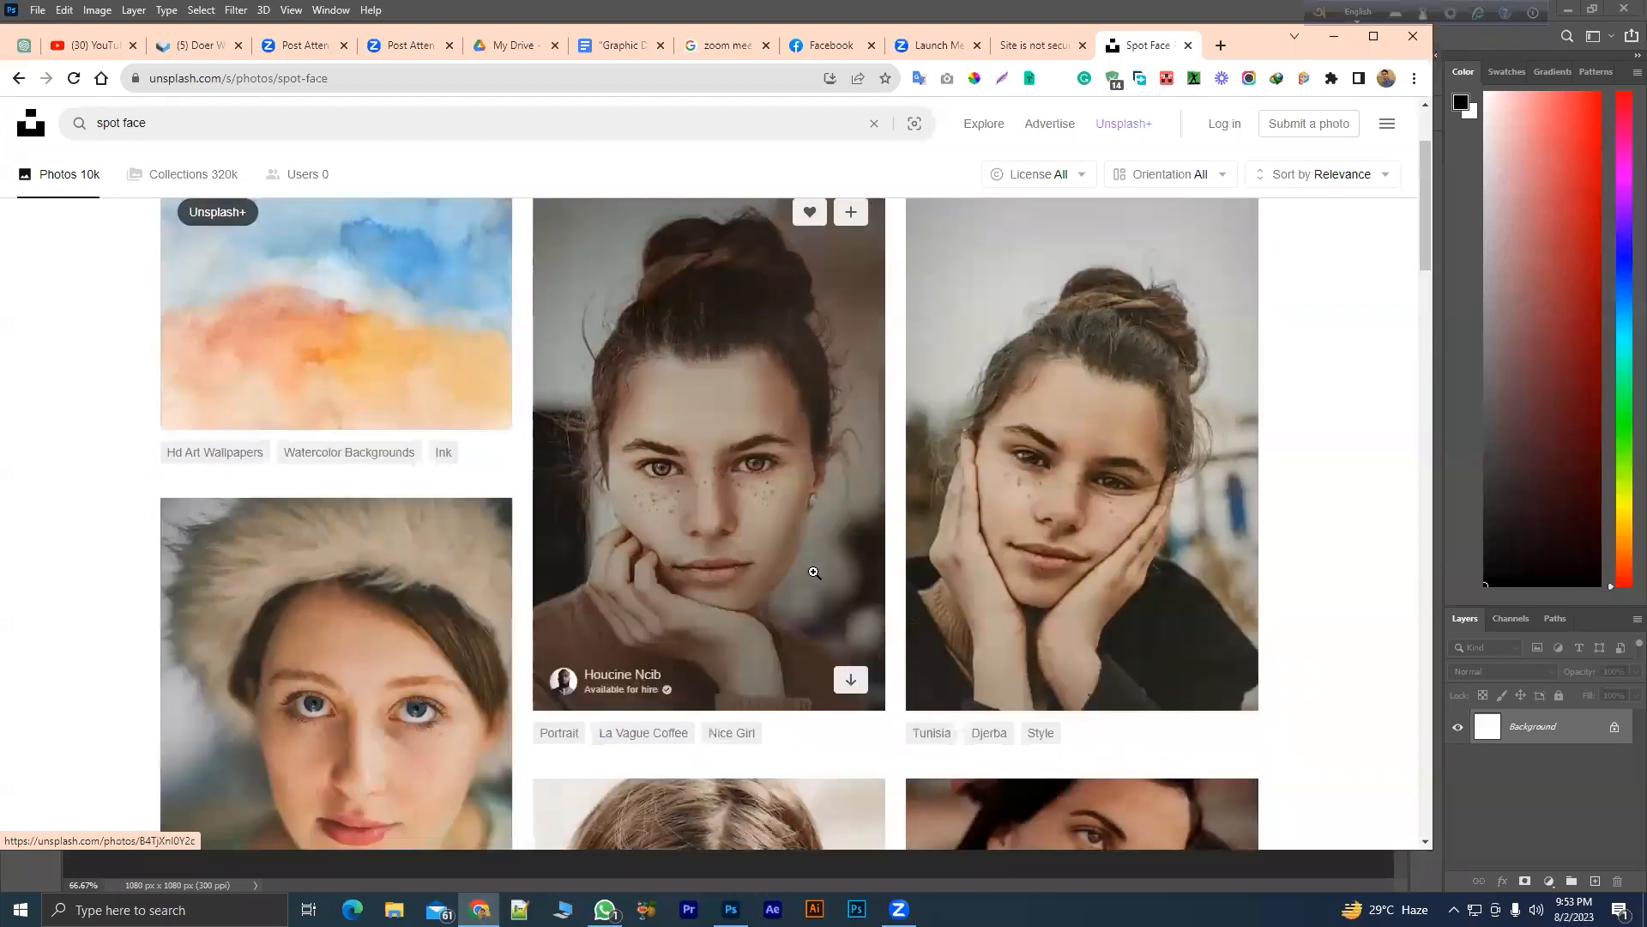
scroll(518, 613, down, 4)
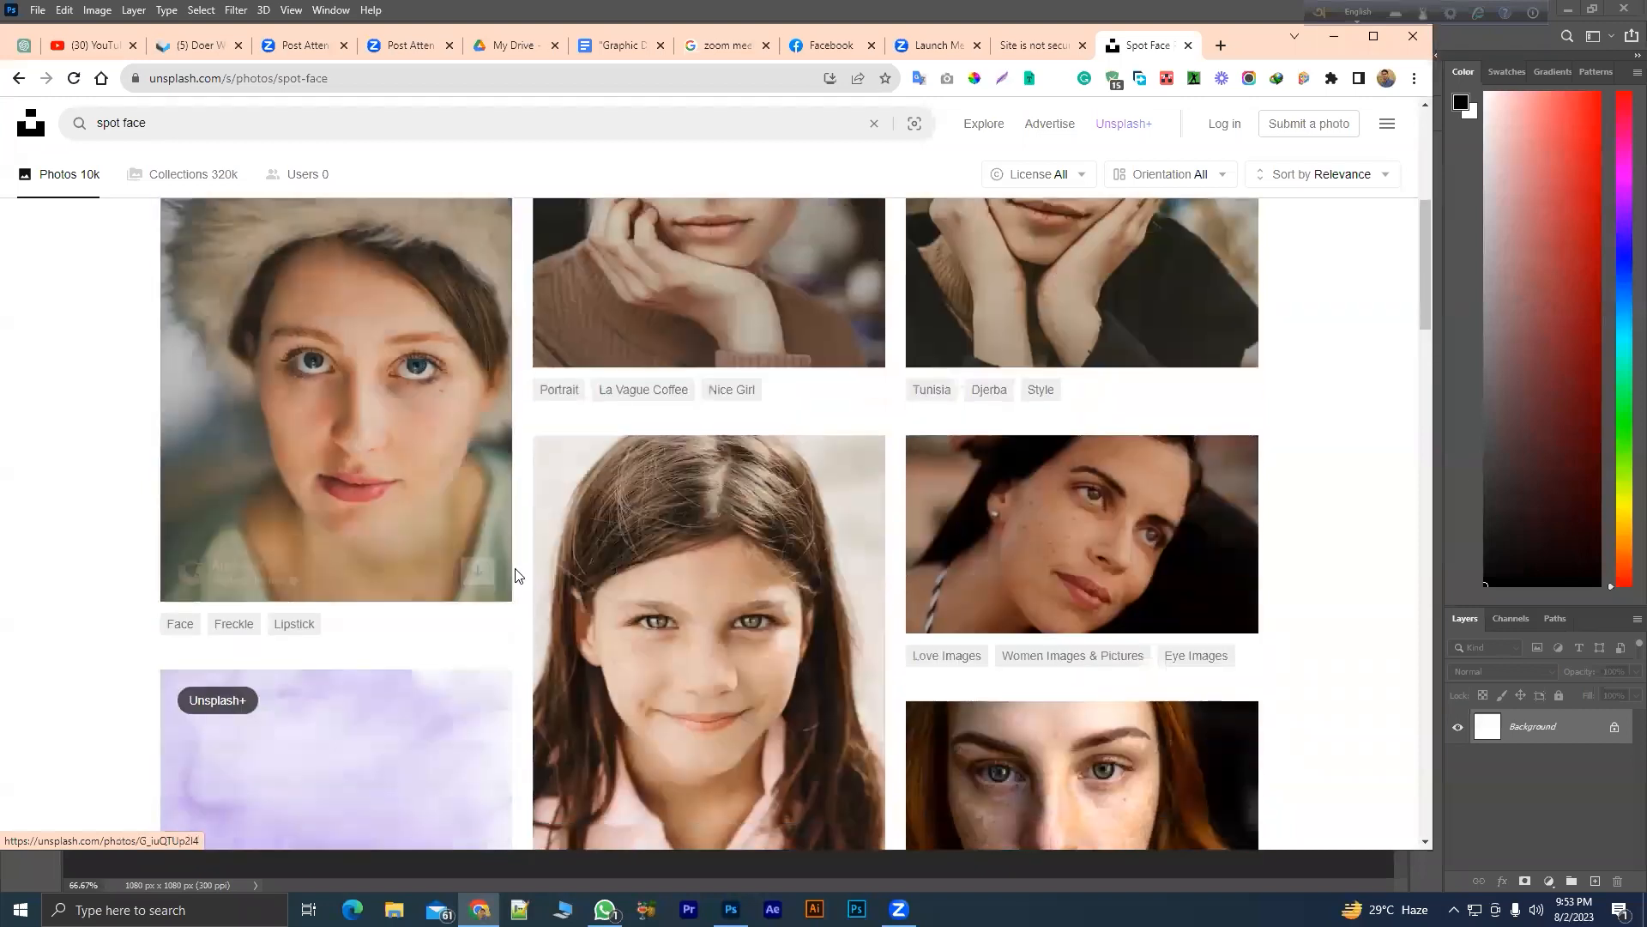
scroll(735, 682, down, 2)
scroll(736, 509, down, 1)
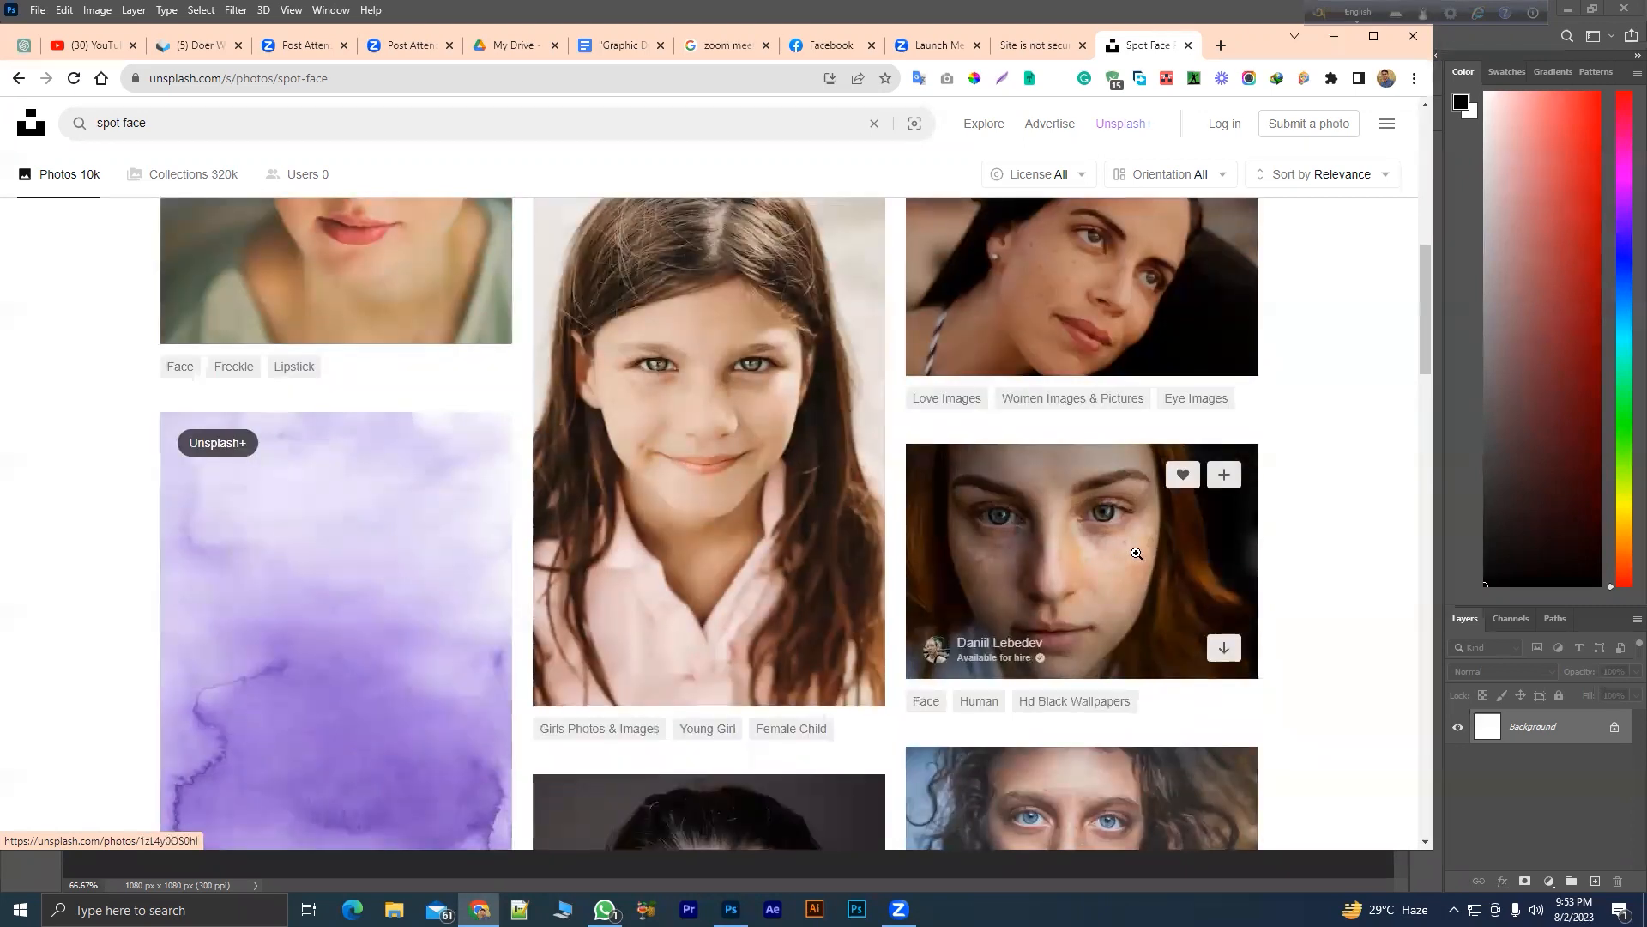
scroll(1077, 655, up, 3)
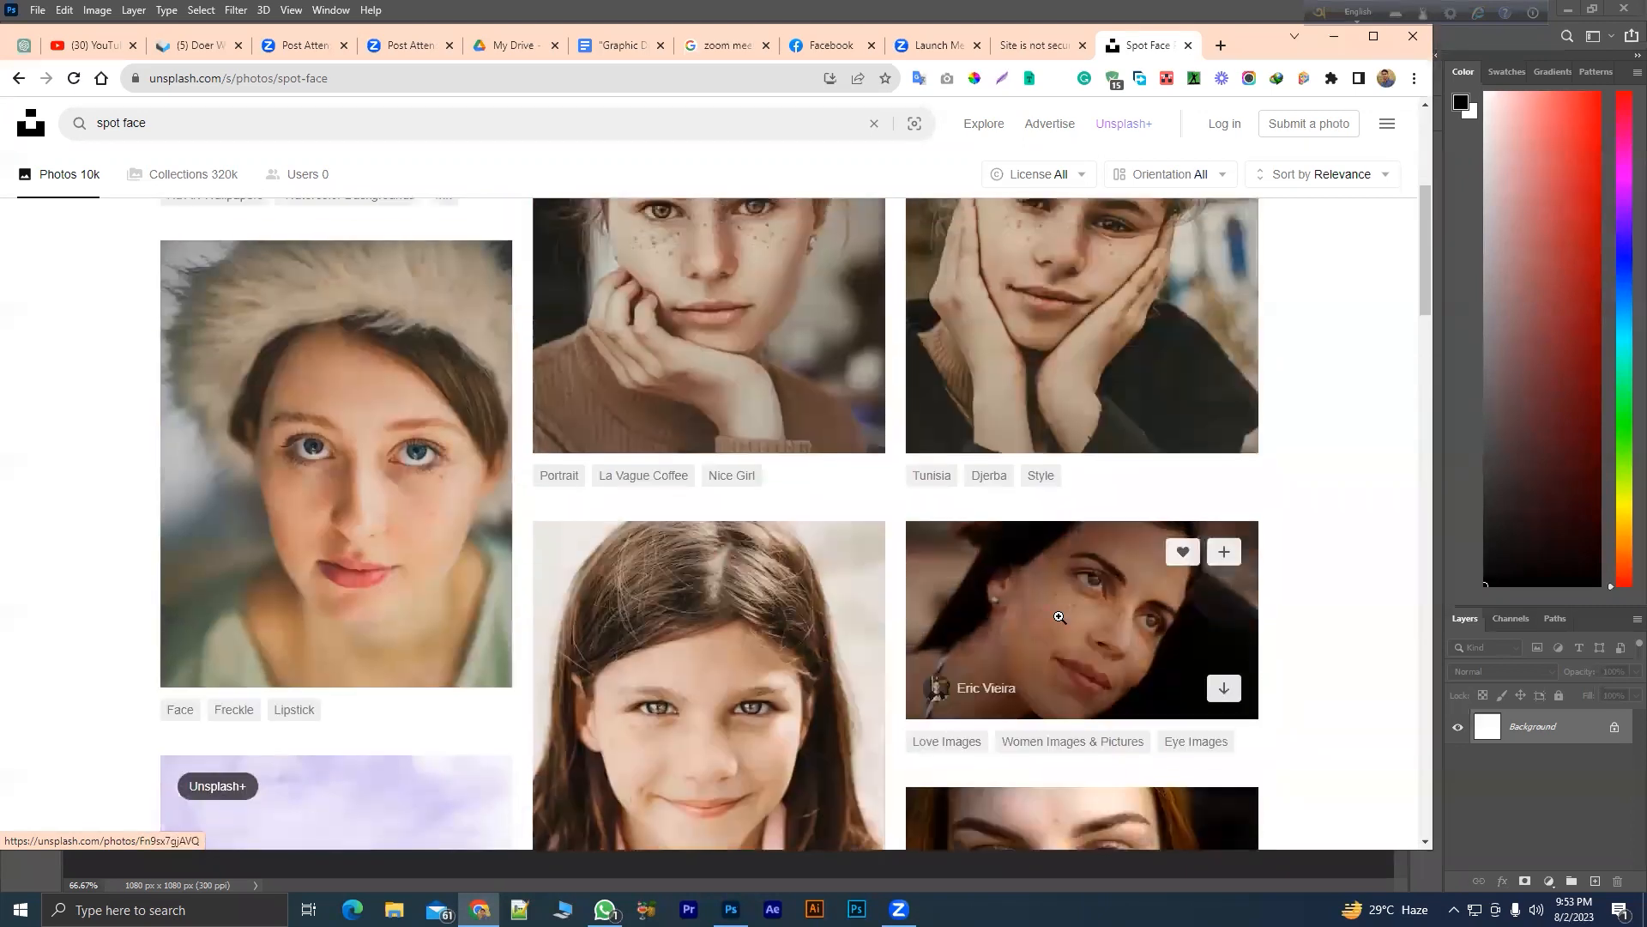
scroll(1064, 442, down, 6)
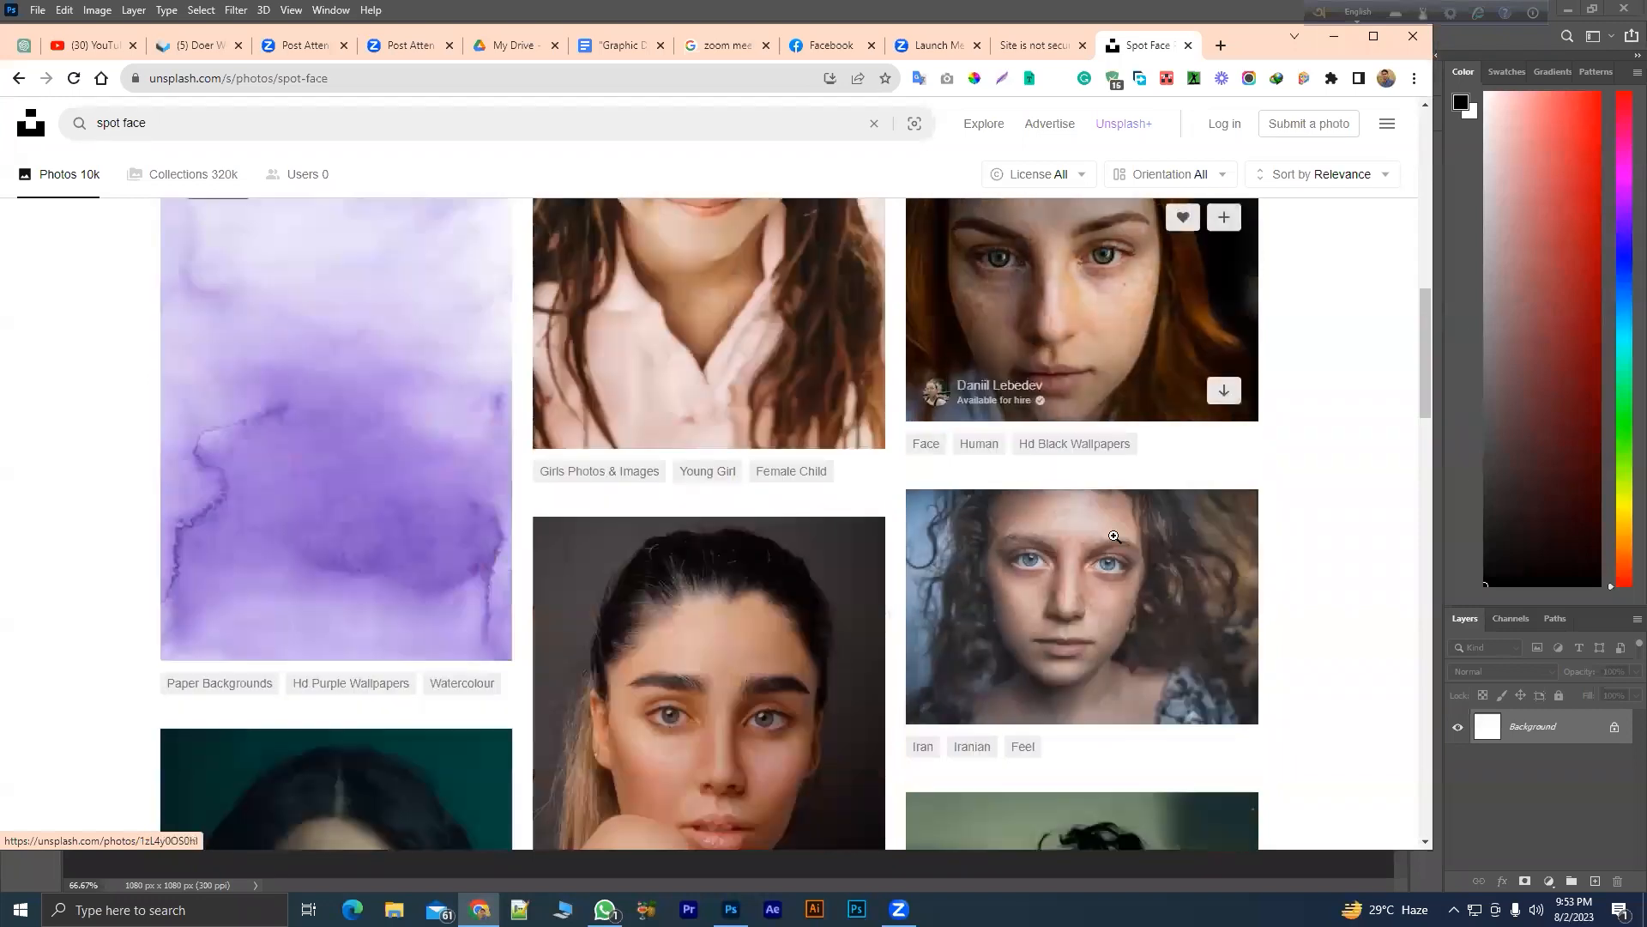
scroll(1004, 450, up, 2)
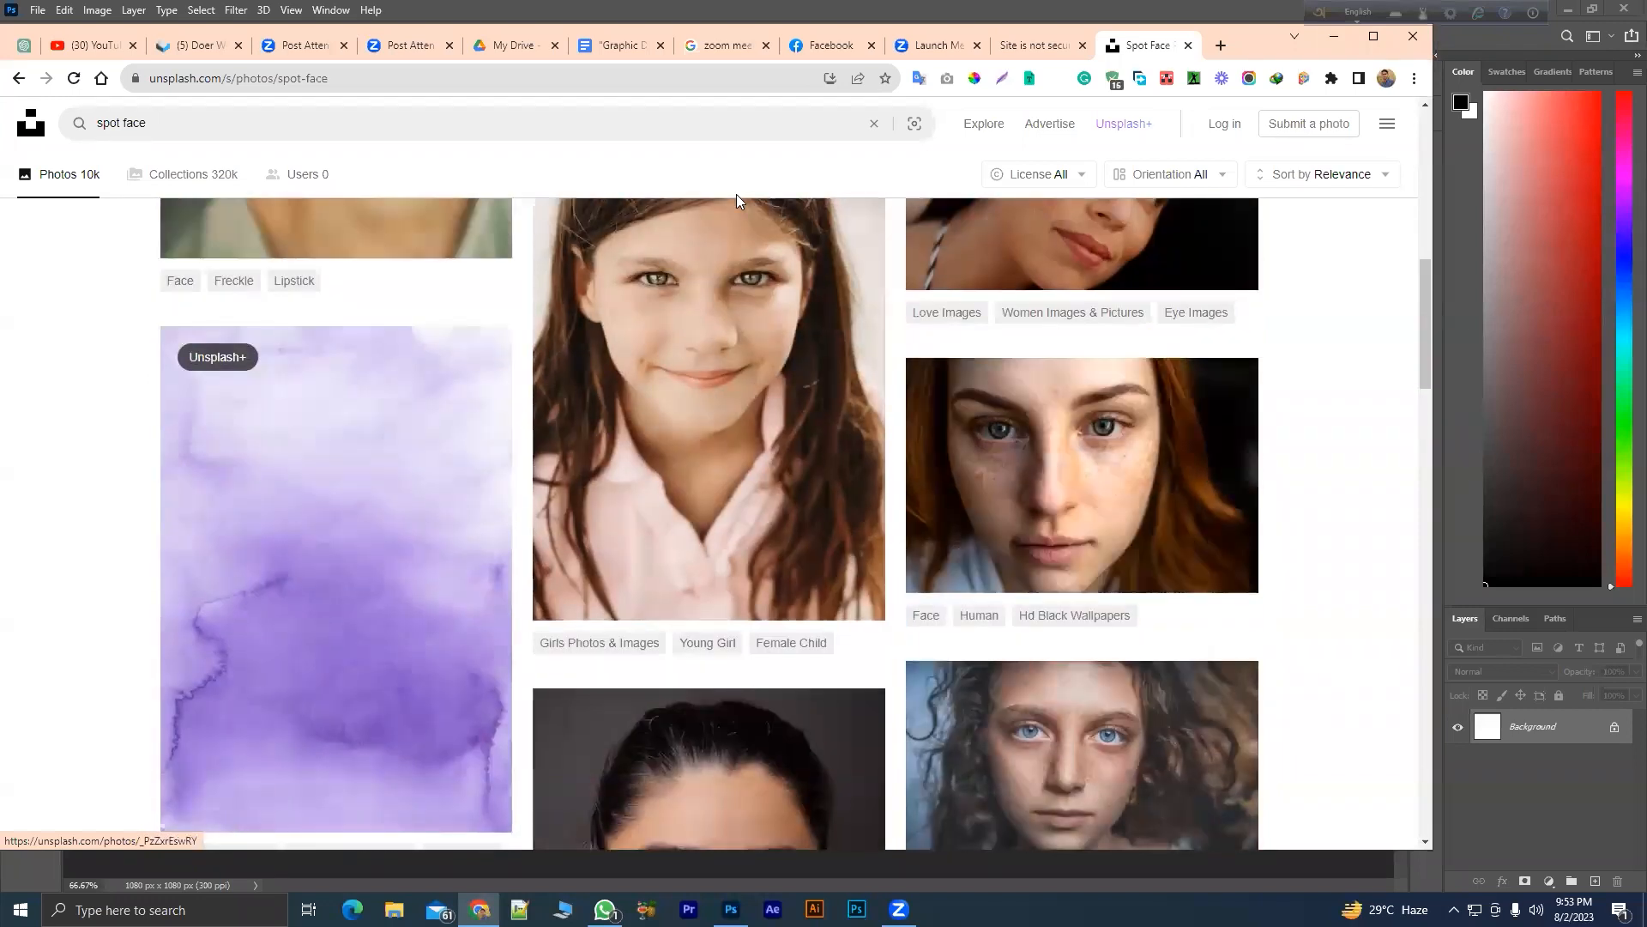
scroll(694, 545, down, 5)
scroll(695, 545, down, 4)
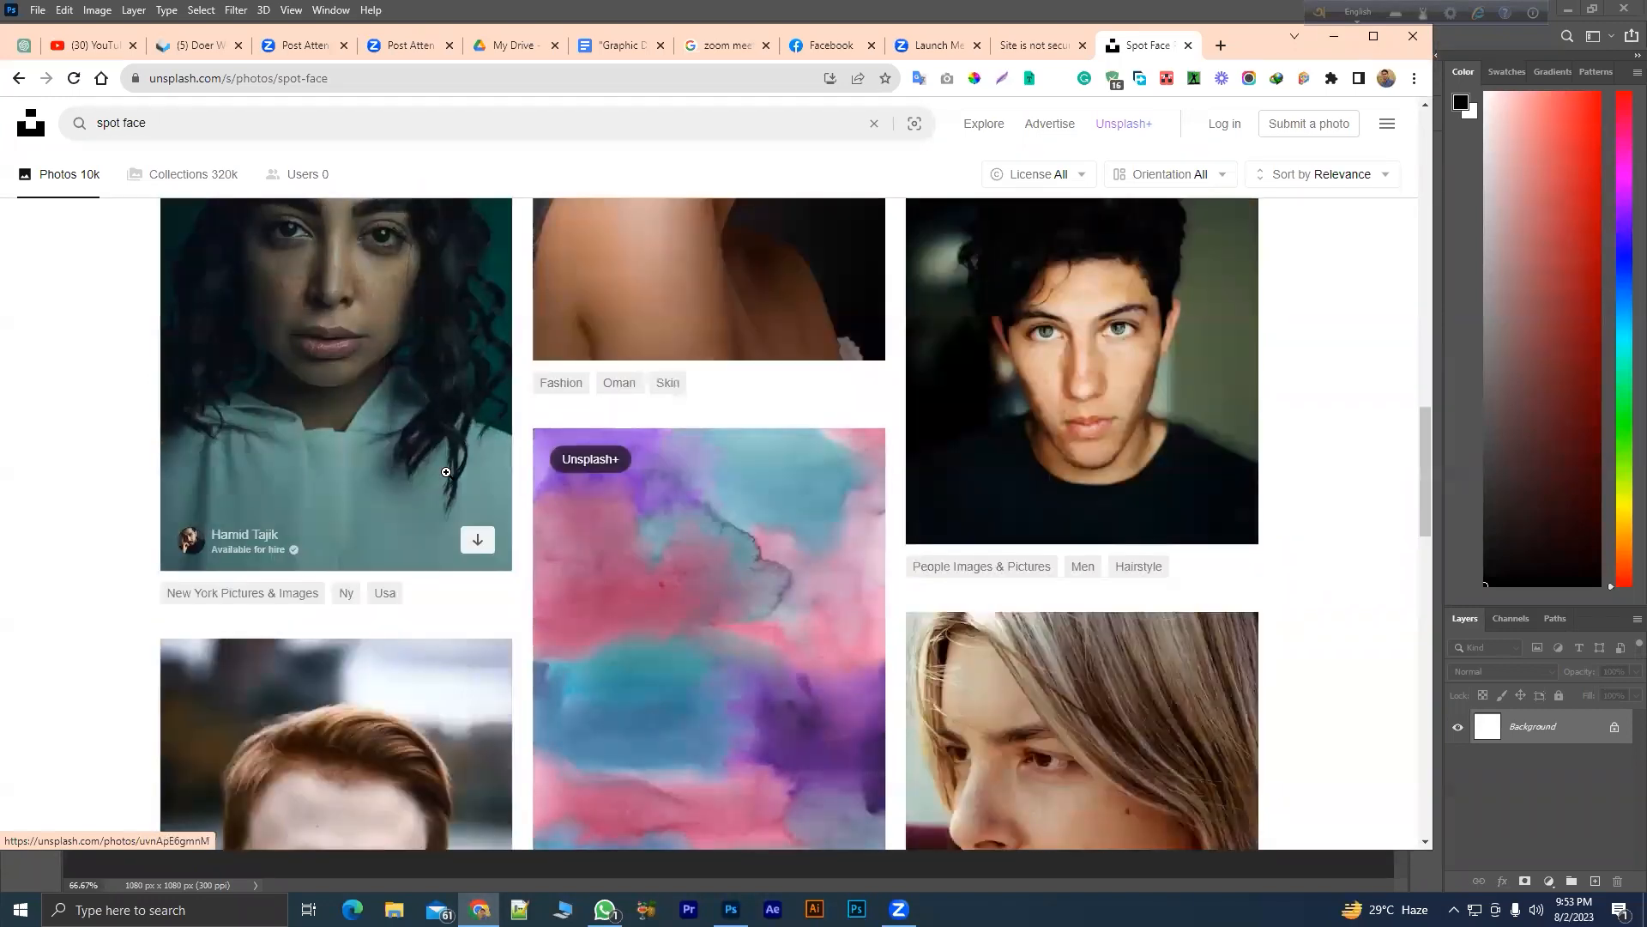
scroll(1016, 375, down, 7)
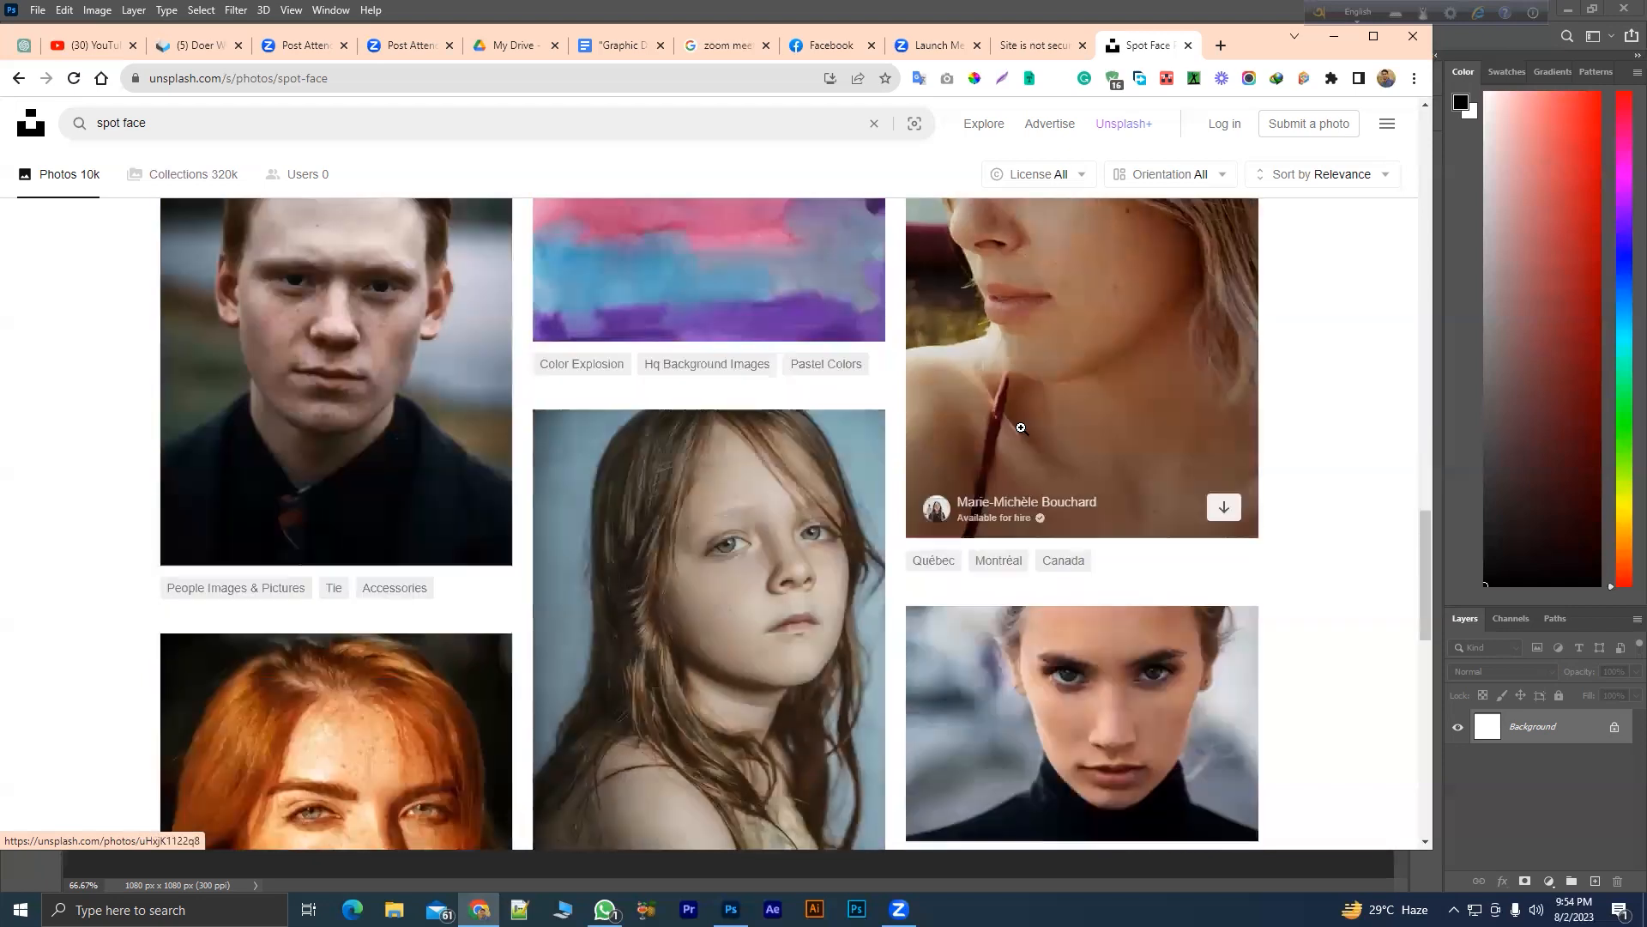
scroll(1076, 482, down, 12)
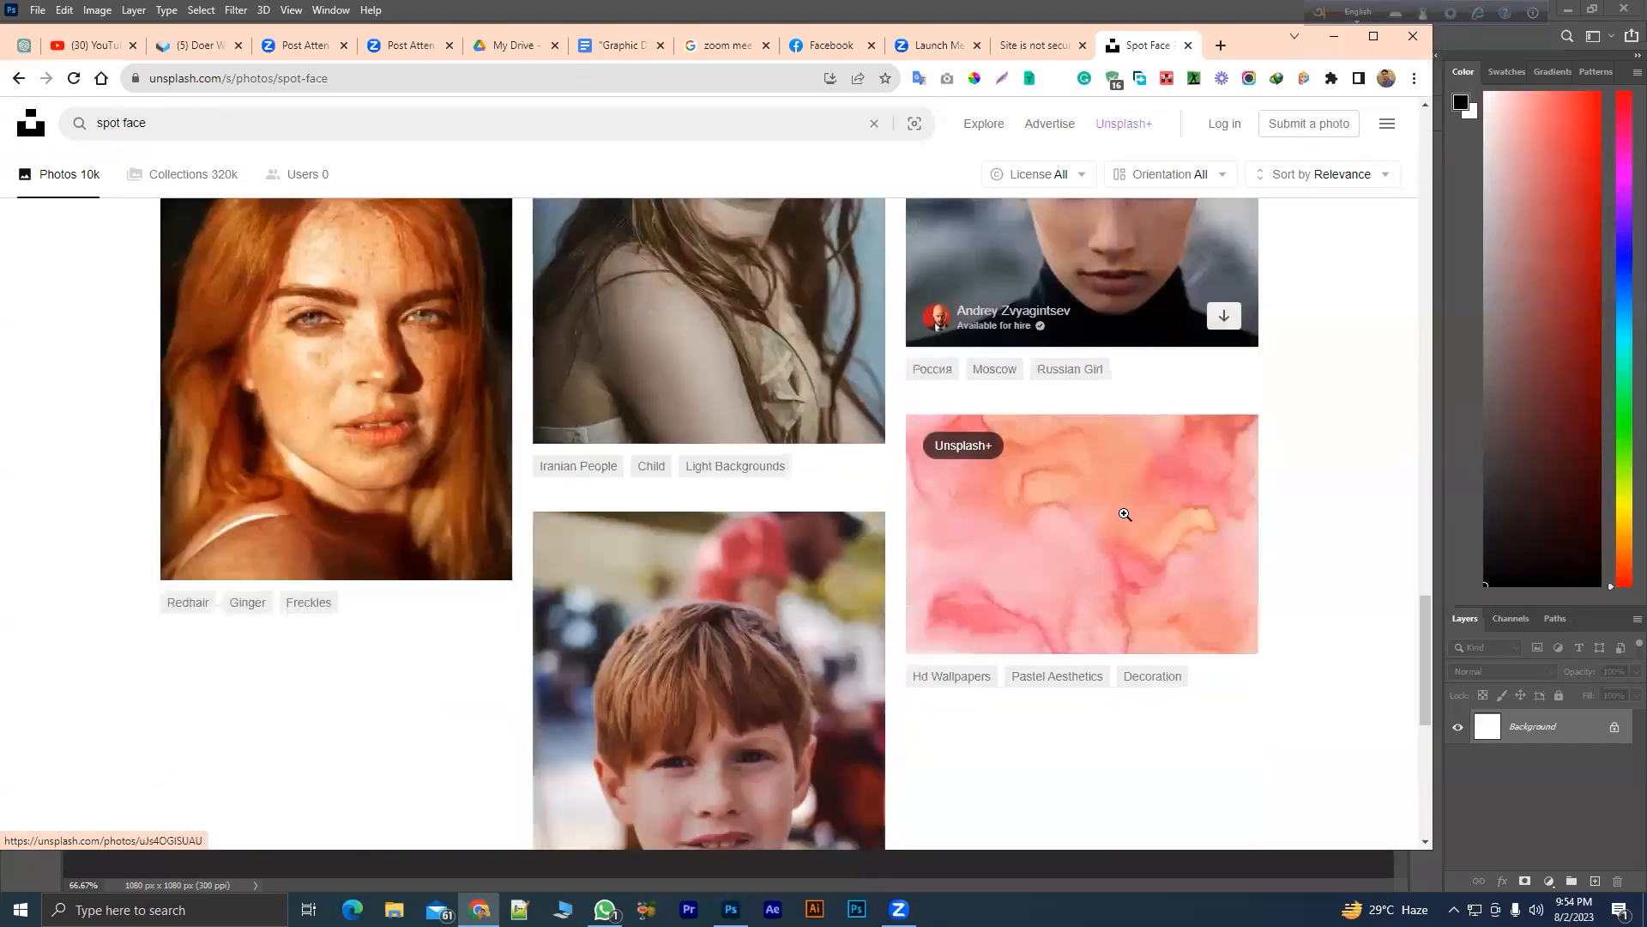
scroll(883, 543, up, 5)
scroll(883, 559, down, 7)
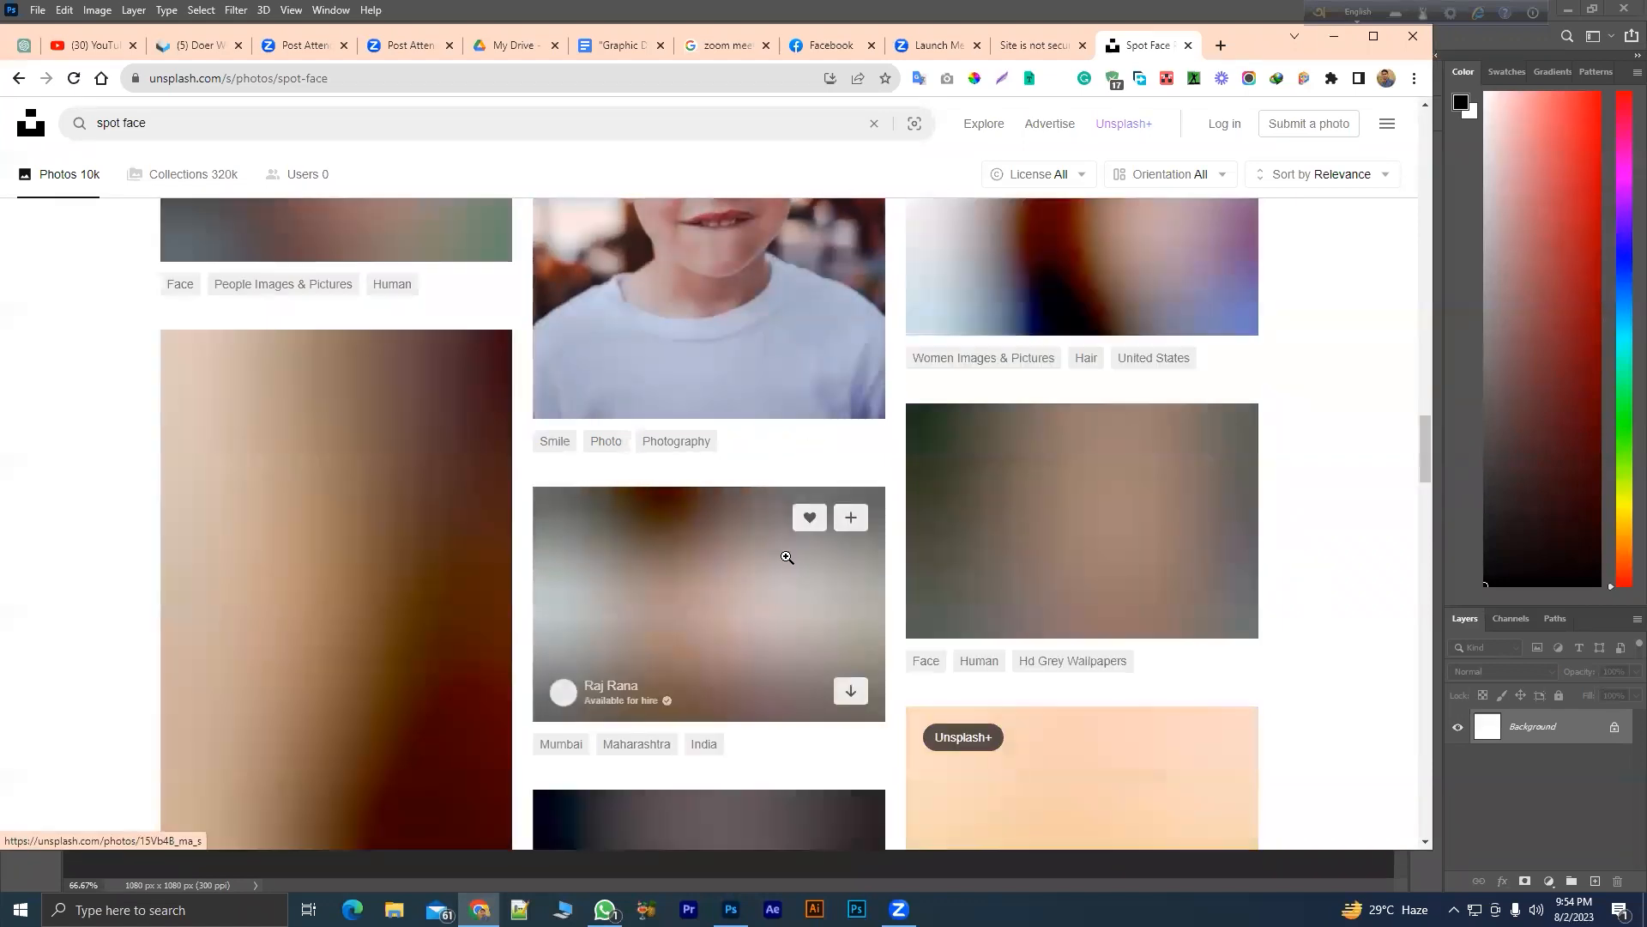
scroll(788, 576, up, 3)
scroll(1088, 599, down, 10)
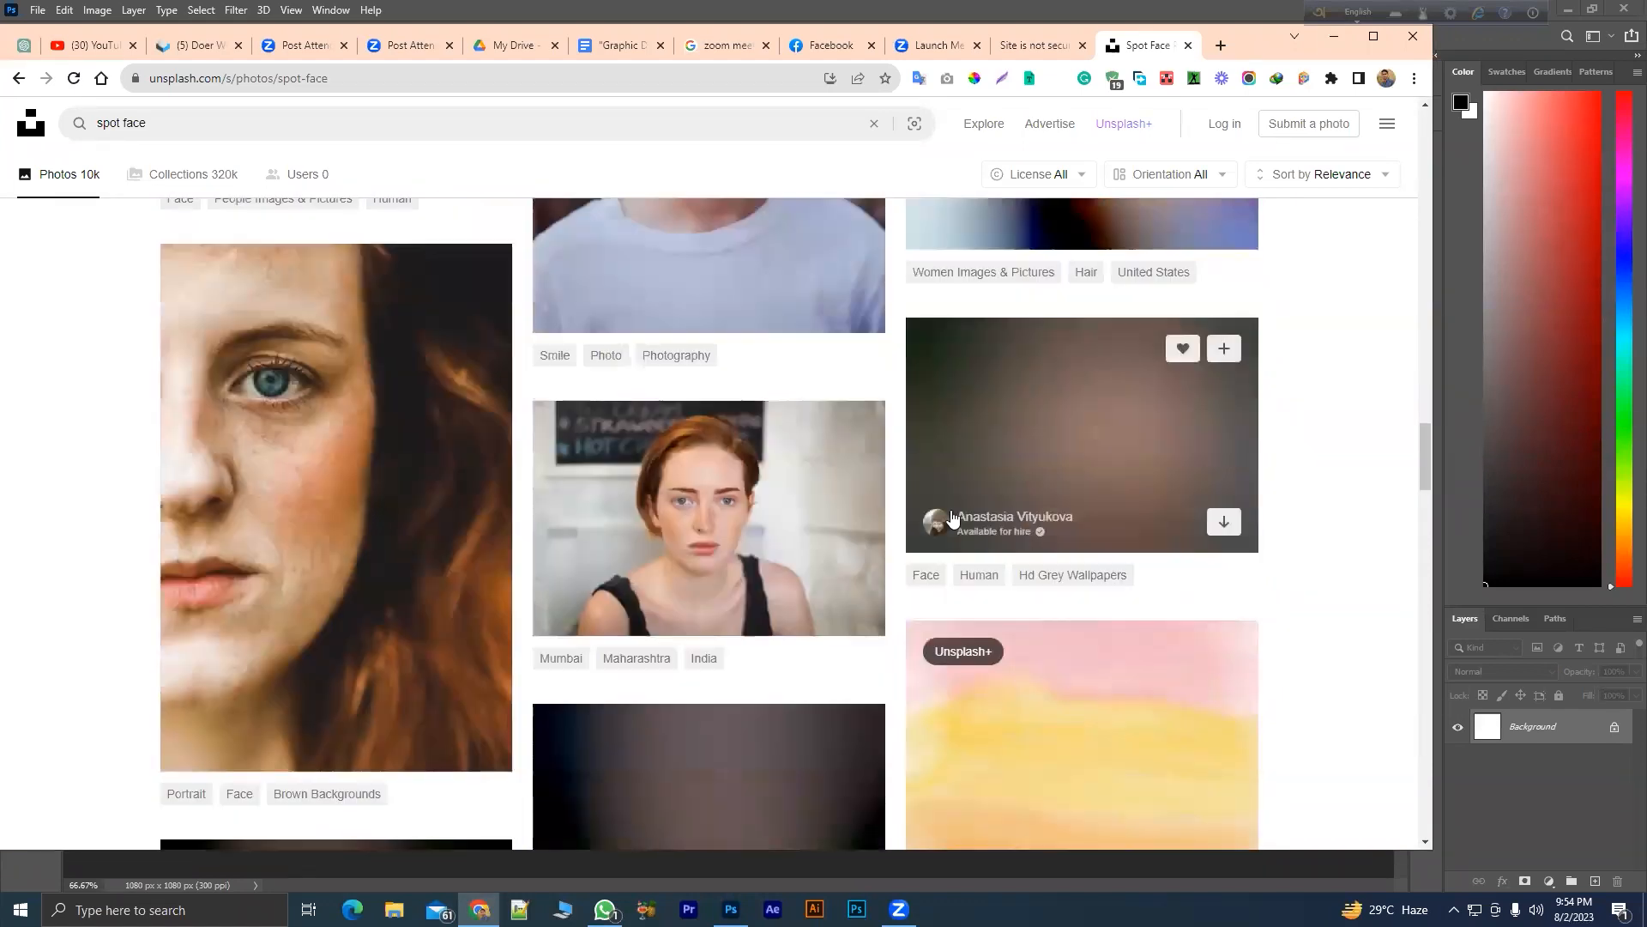
scroll(883, 611, down, 5)
scroll(901, 609, up, 8)
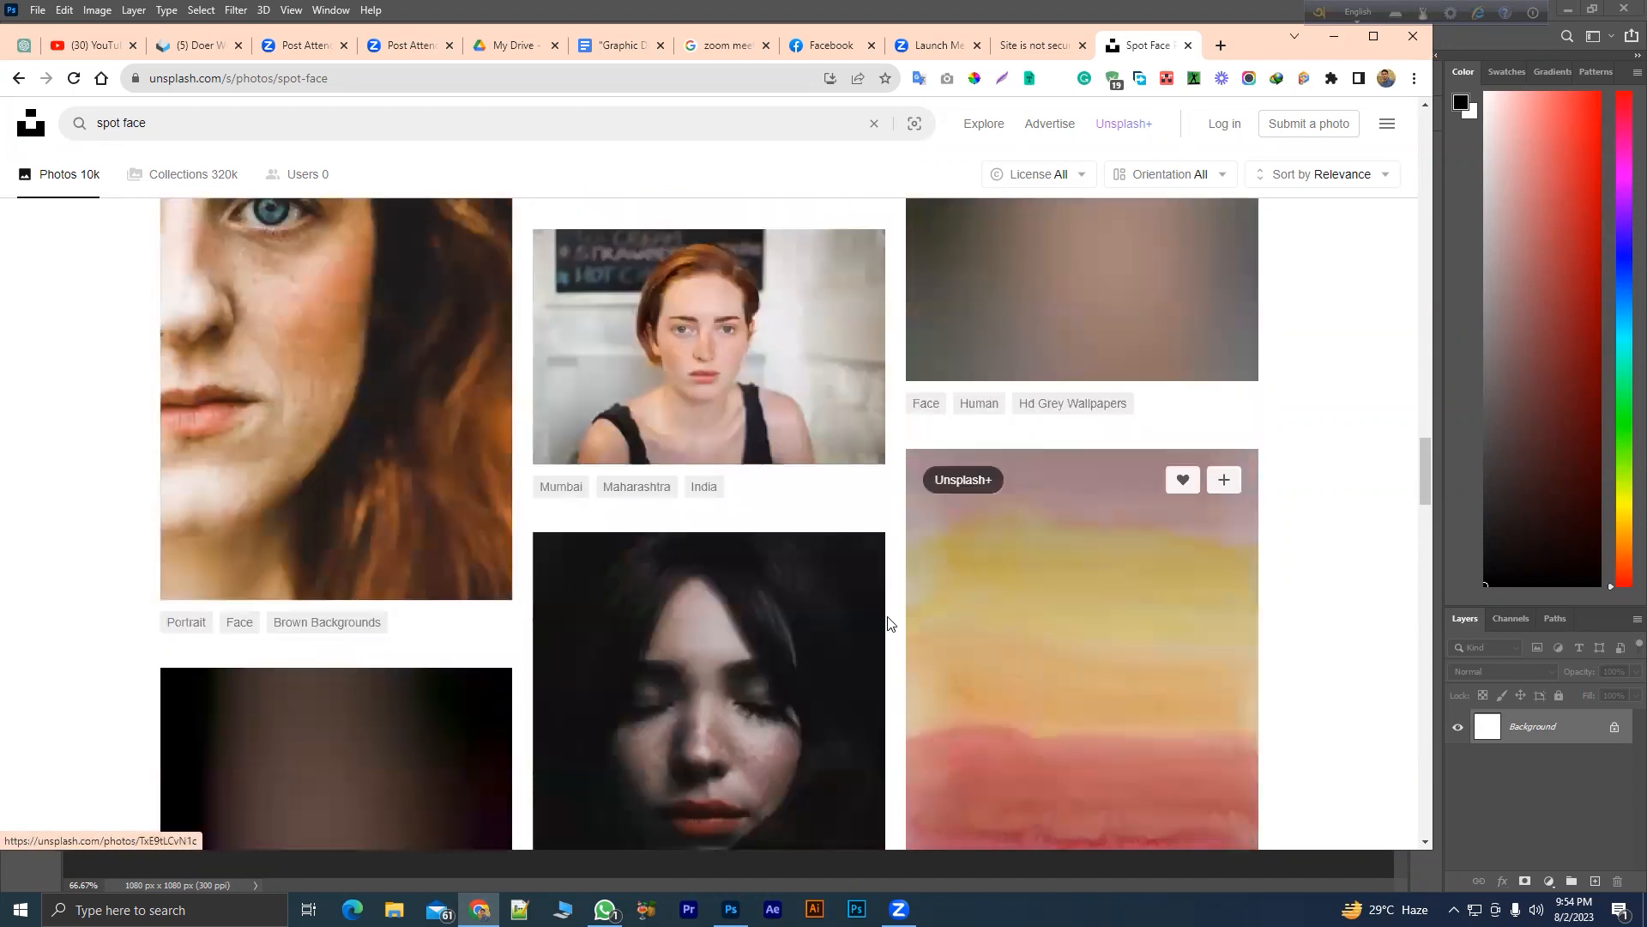
scroll(892, 615, down, 14)
scroll(652, 588, down, 10)
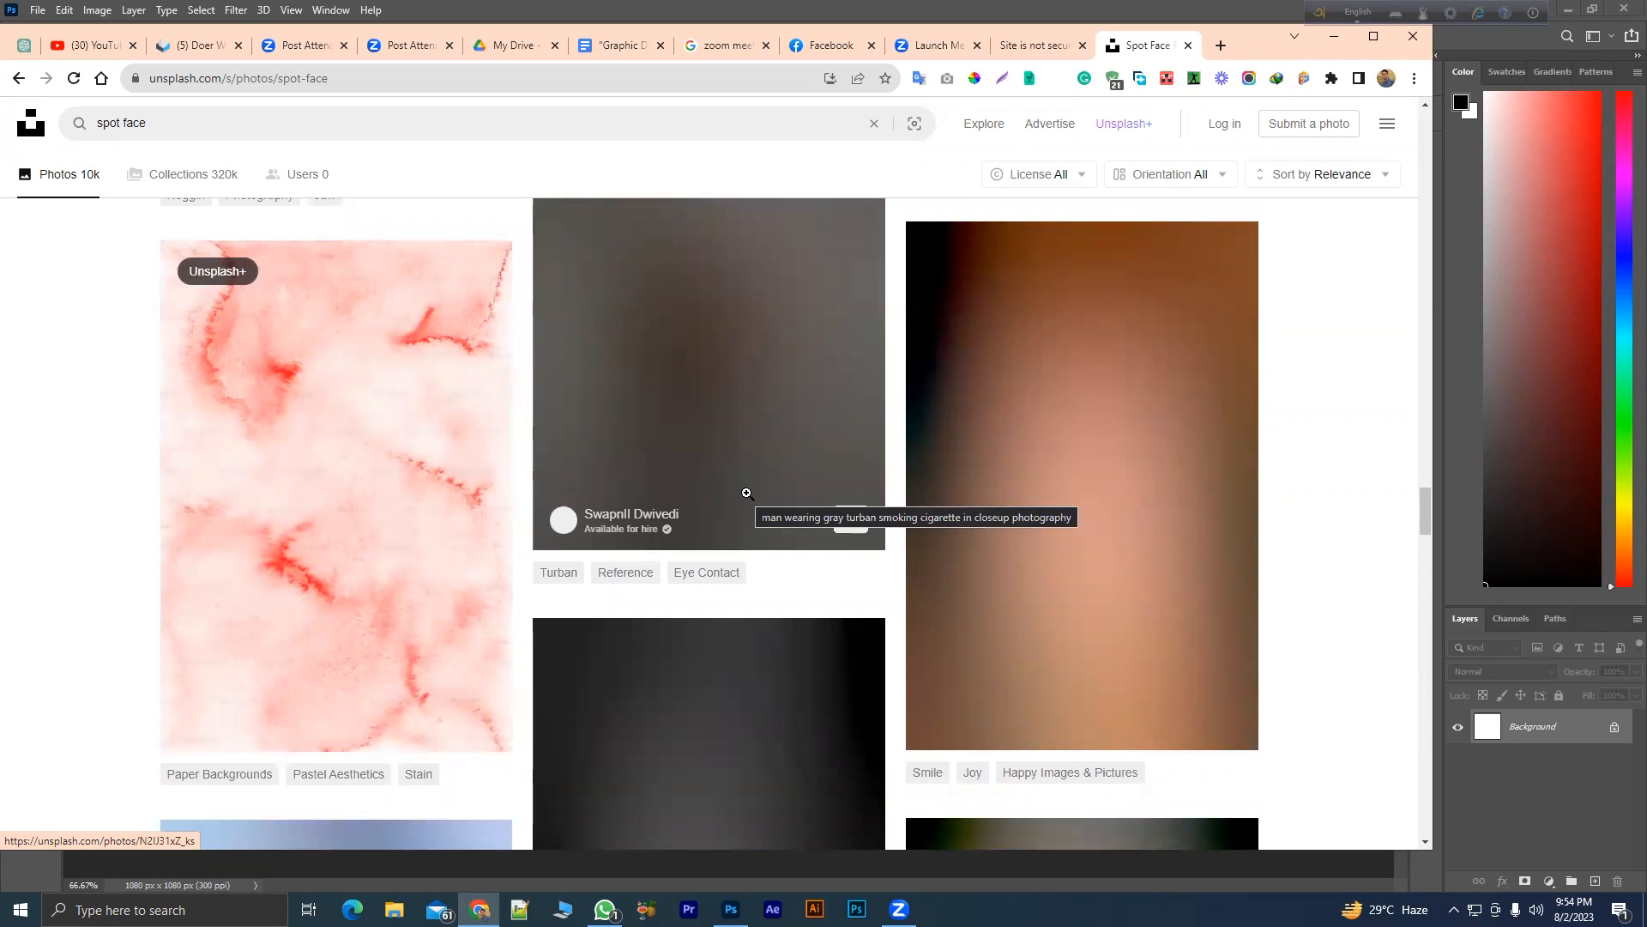
scroll(746, 493, up, 15)
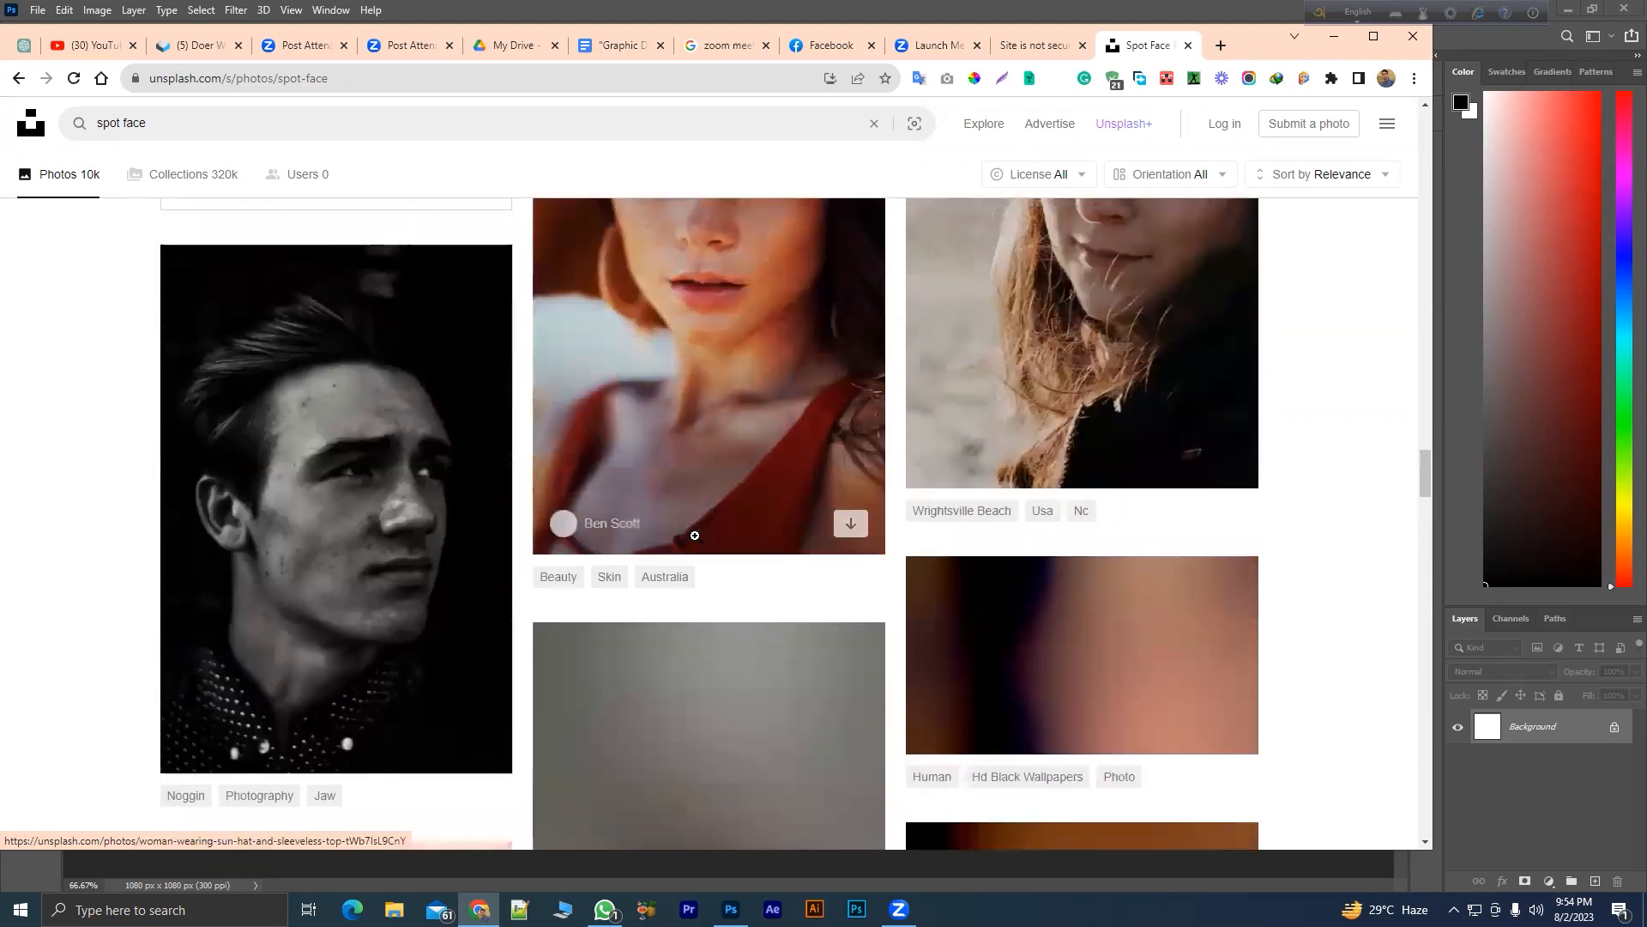
scroll(747, 617, up, 10)
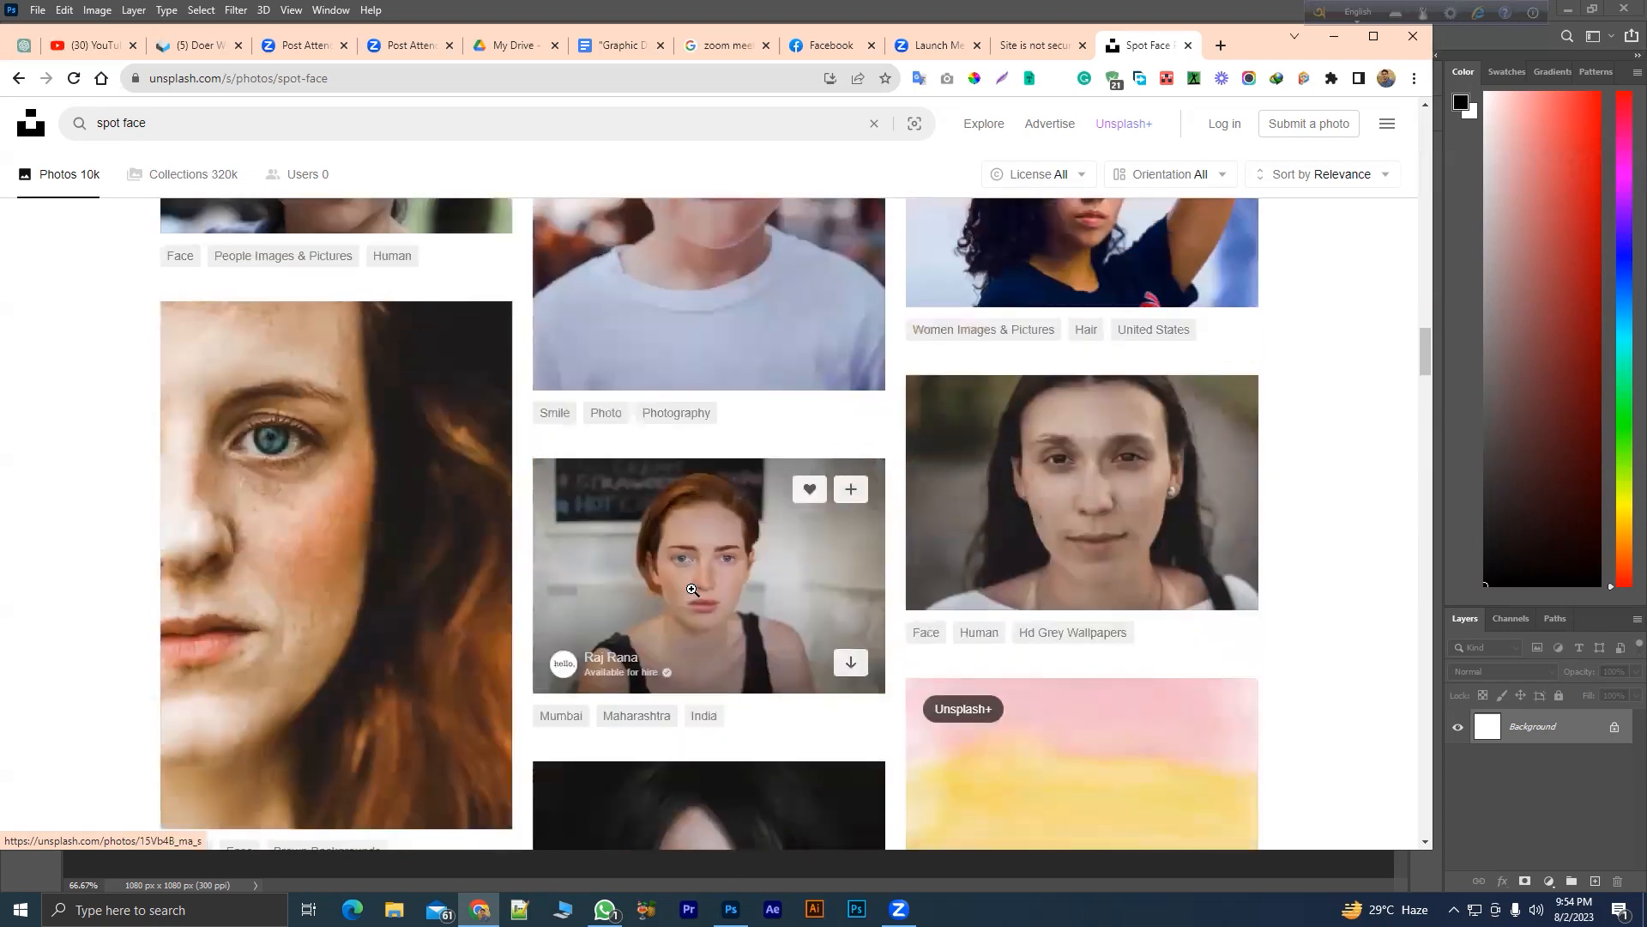
scroll(691, 586, up, 10)
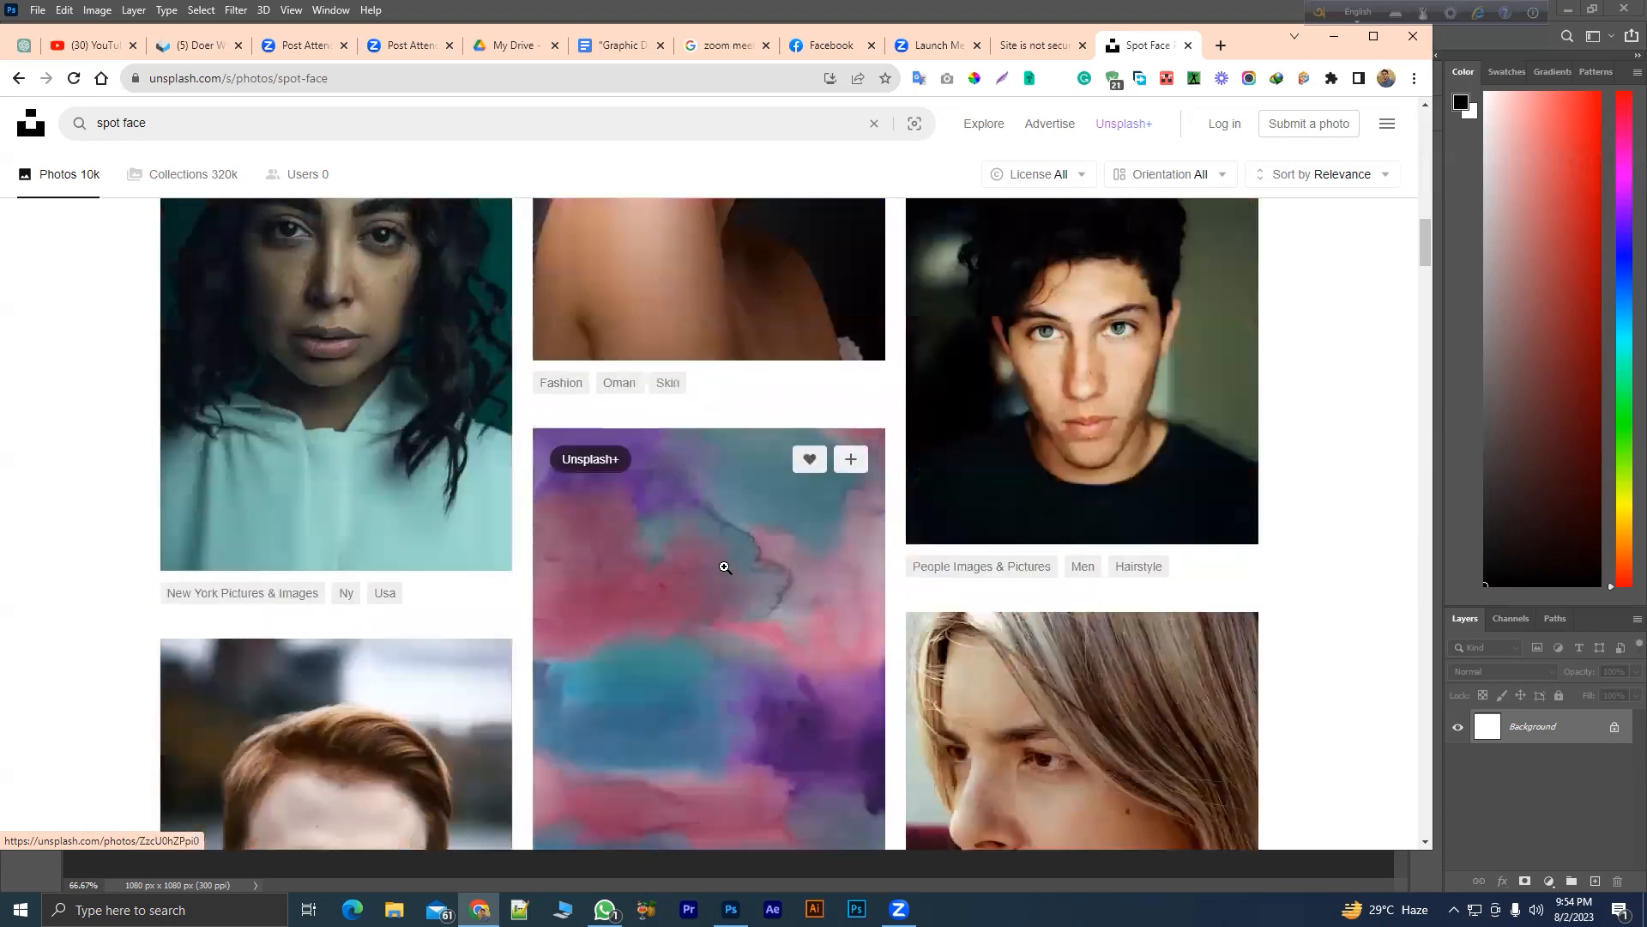
scroll(852, 581, down, 4)
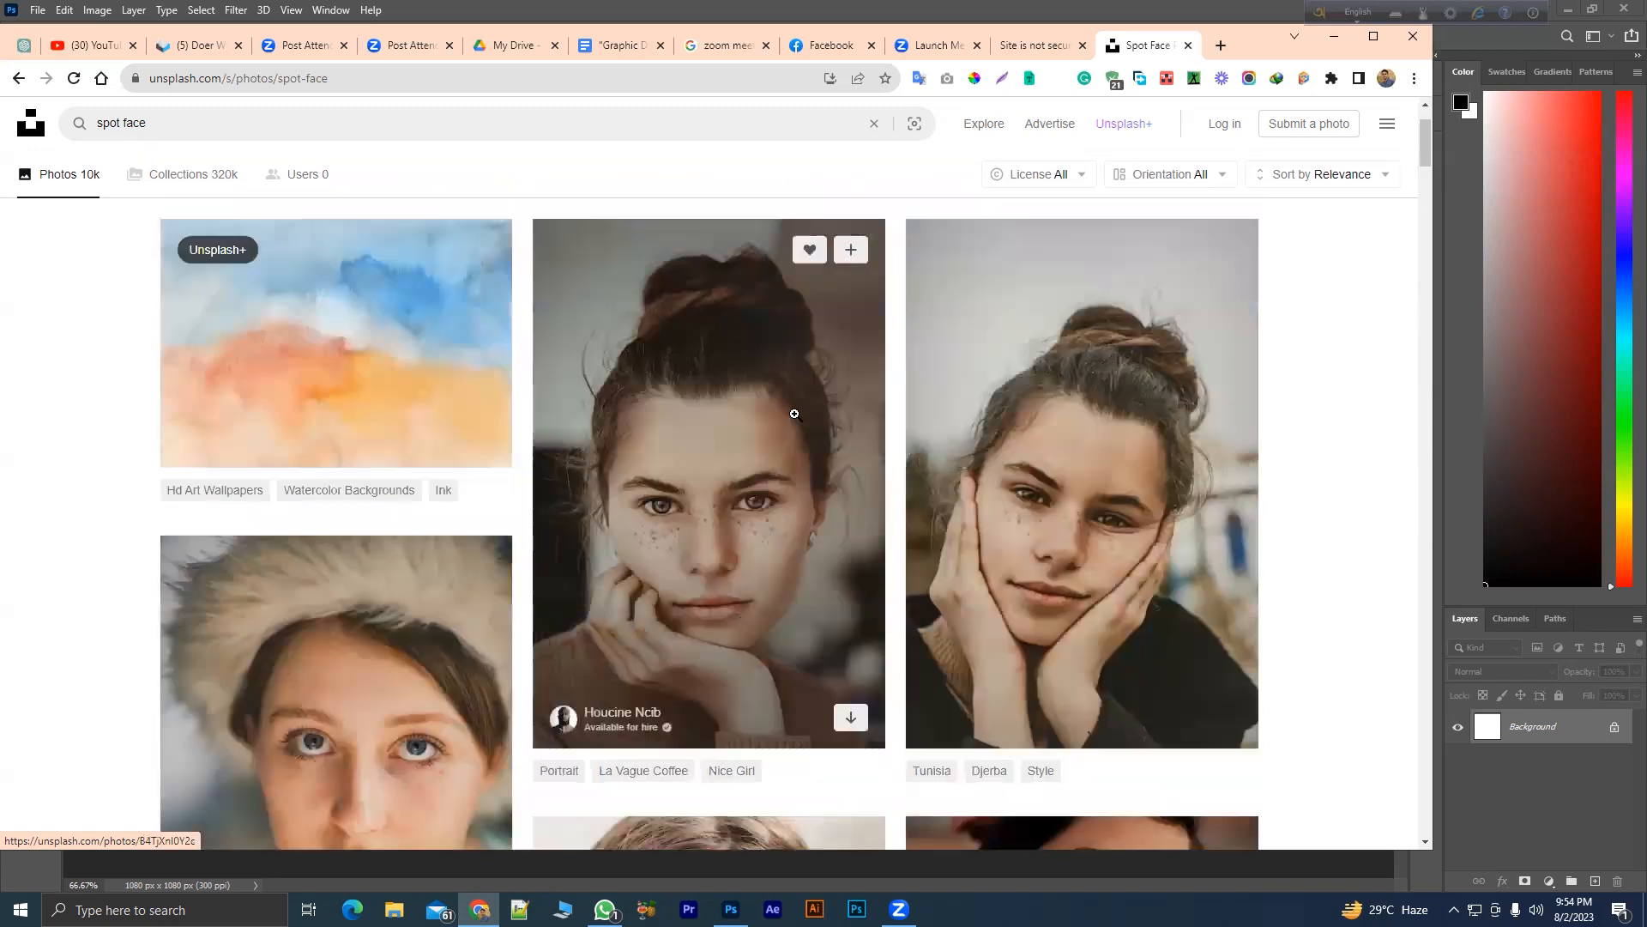
- Download the spotted-face portrait of the woman resting her face in both hands, saving it to the Downloads folder
scroll(1218, 592, up, 1)
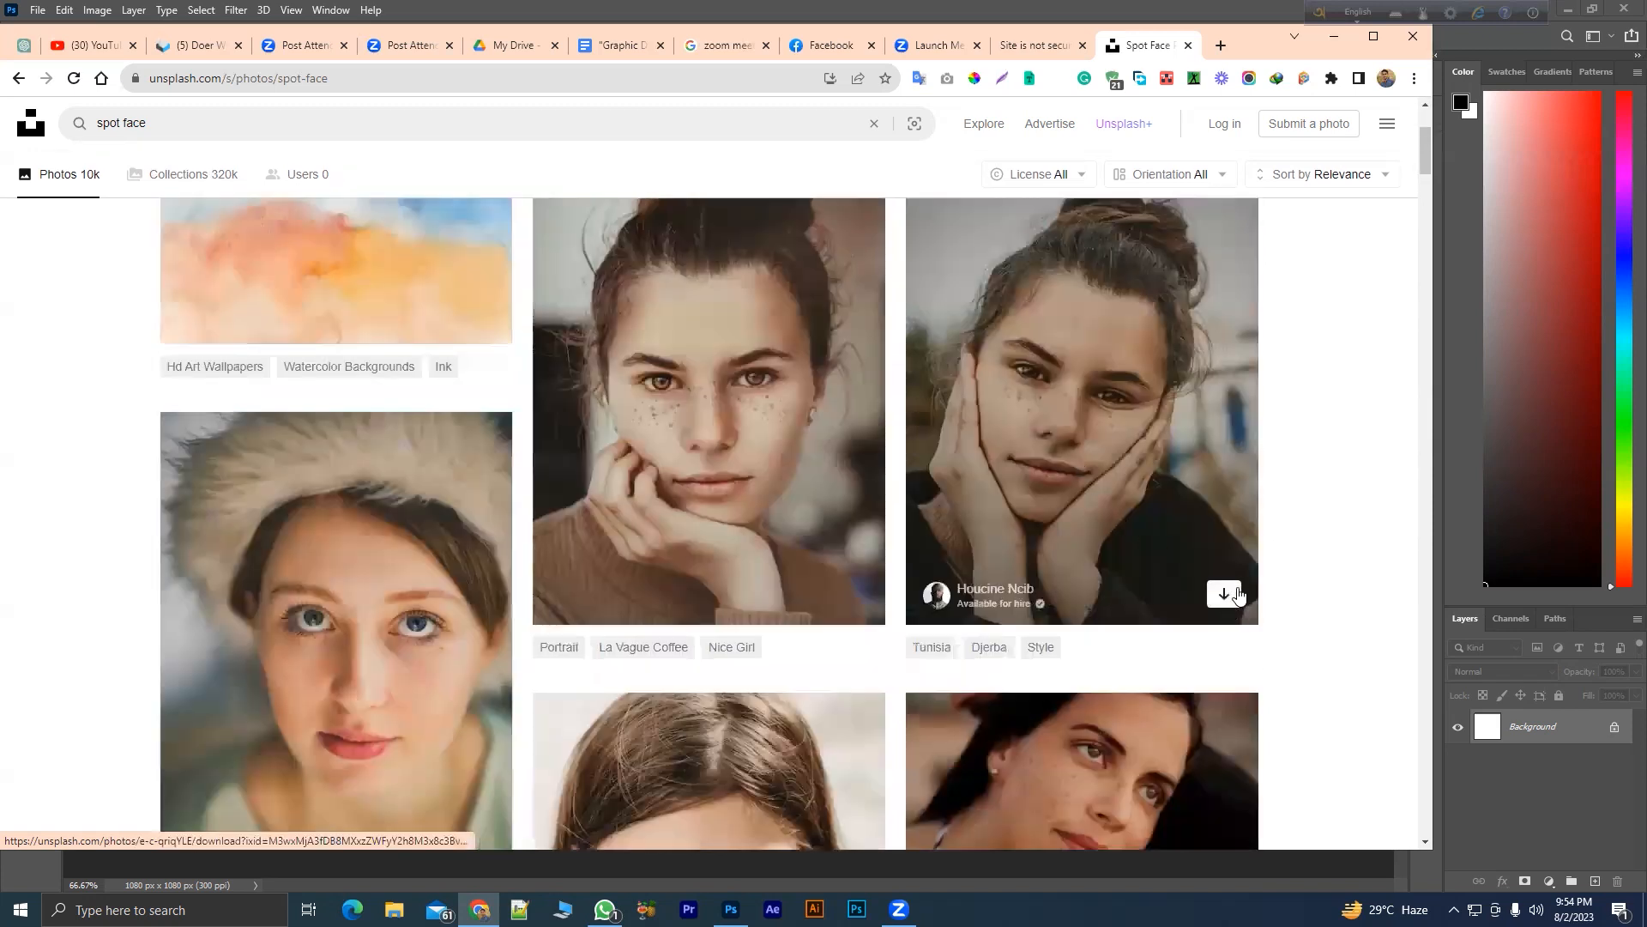
click(1235, 593)
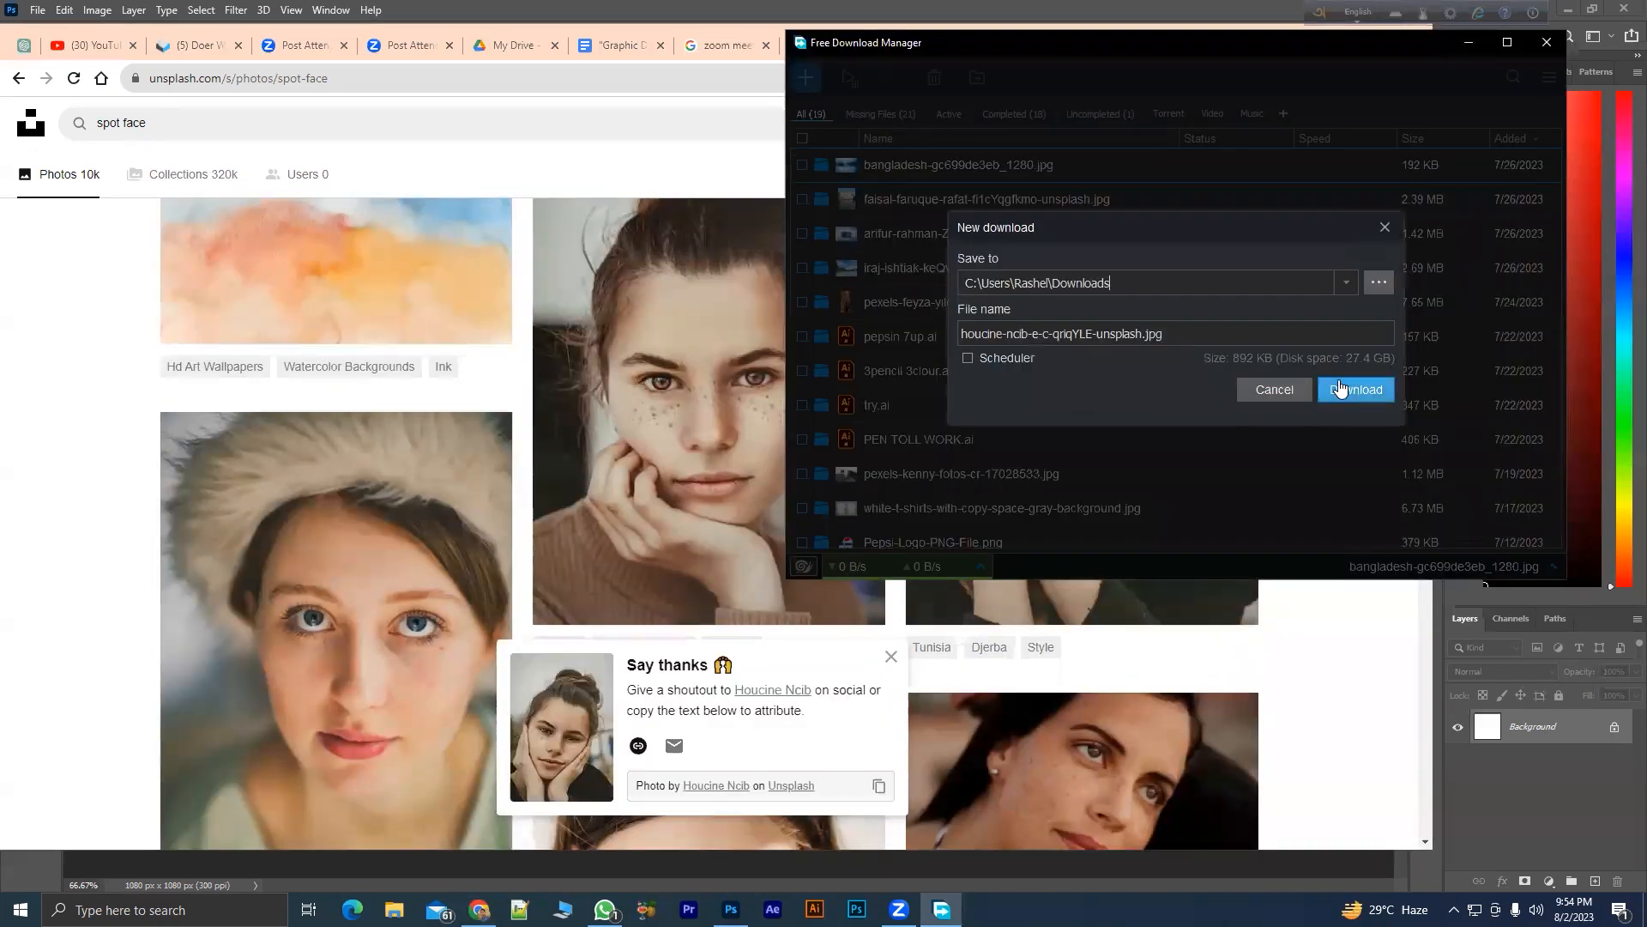
click(1341, 388)
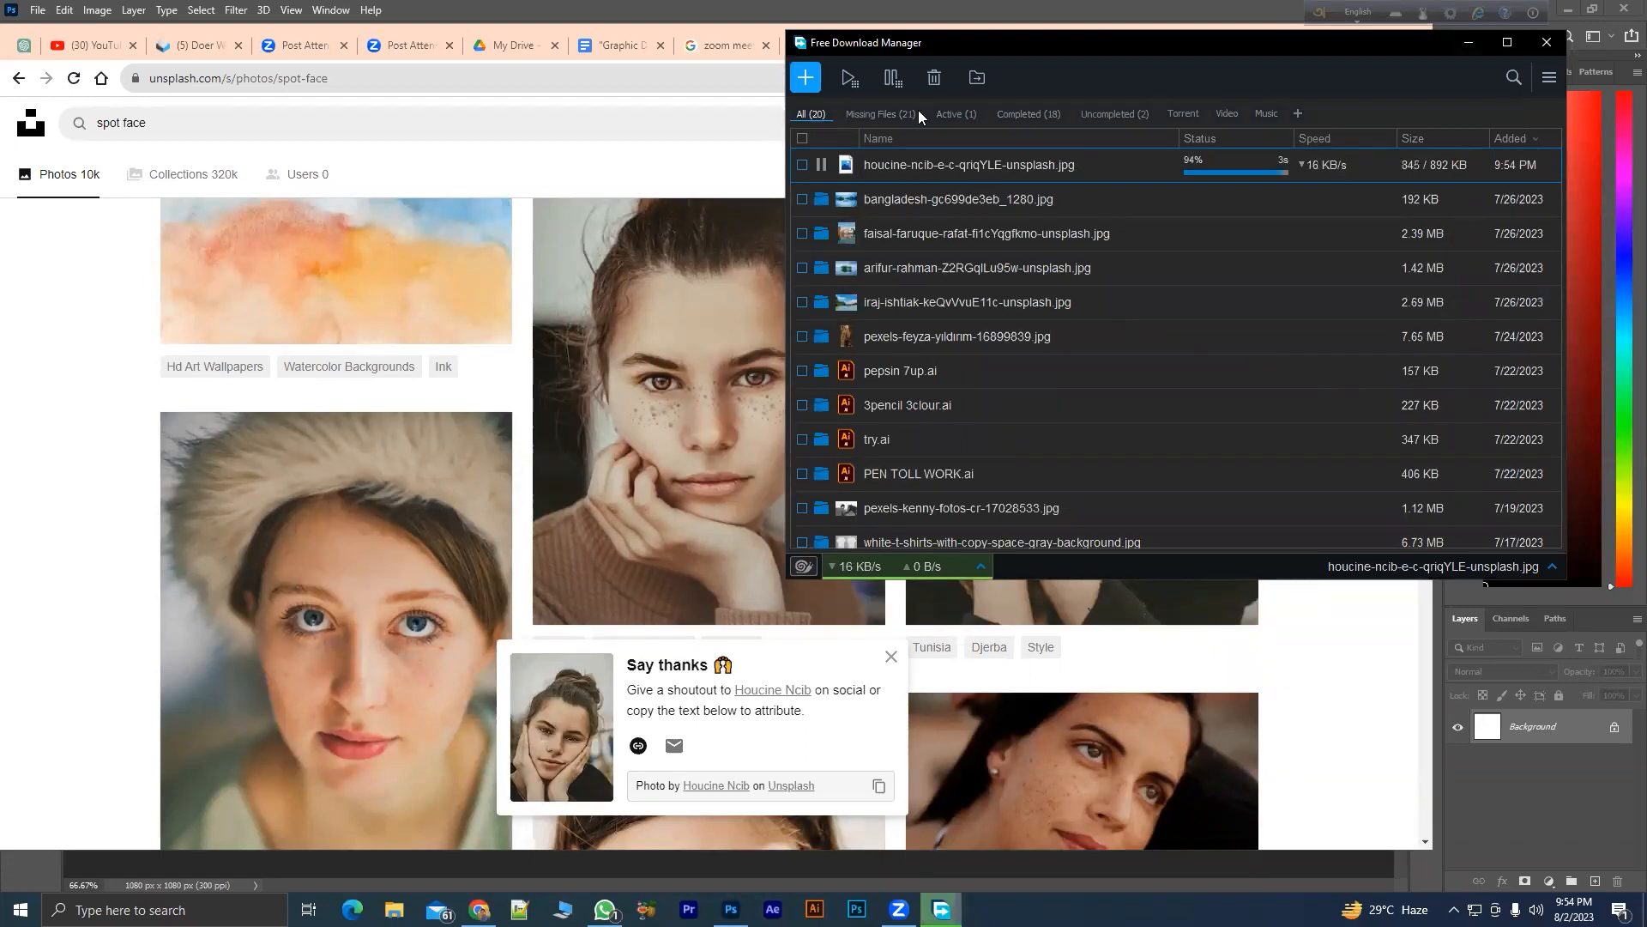
- Switch to Photoshop and open the downloaded portrait as a separate document
drag(776, 396, 729, 55)
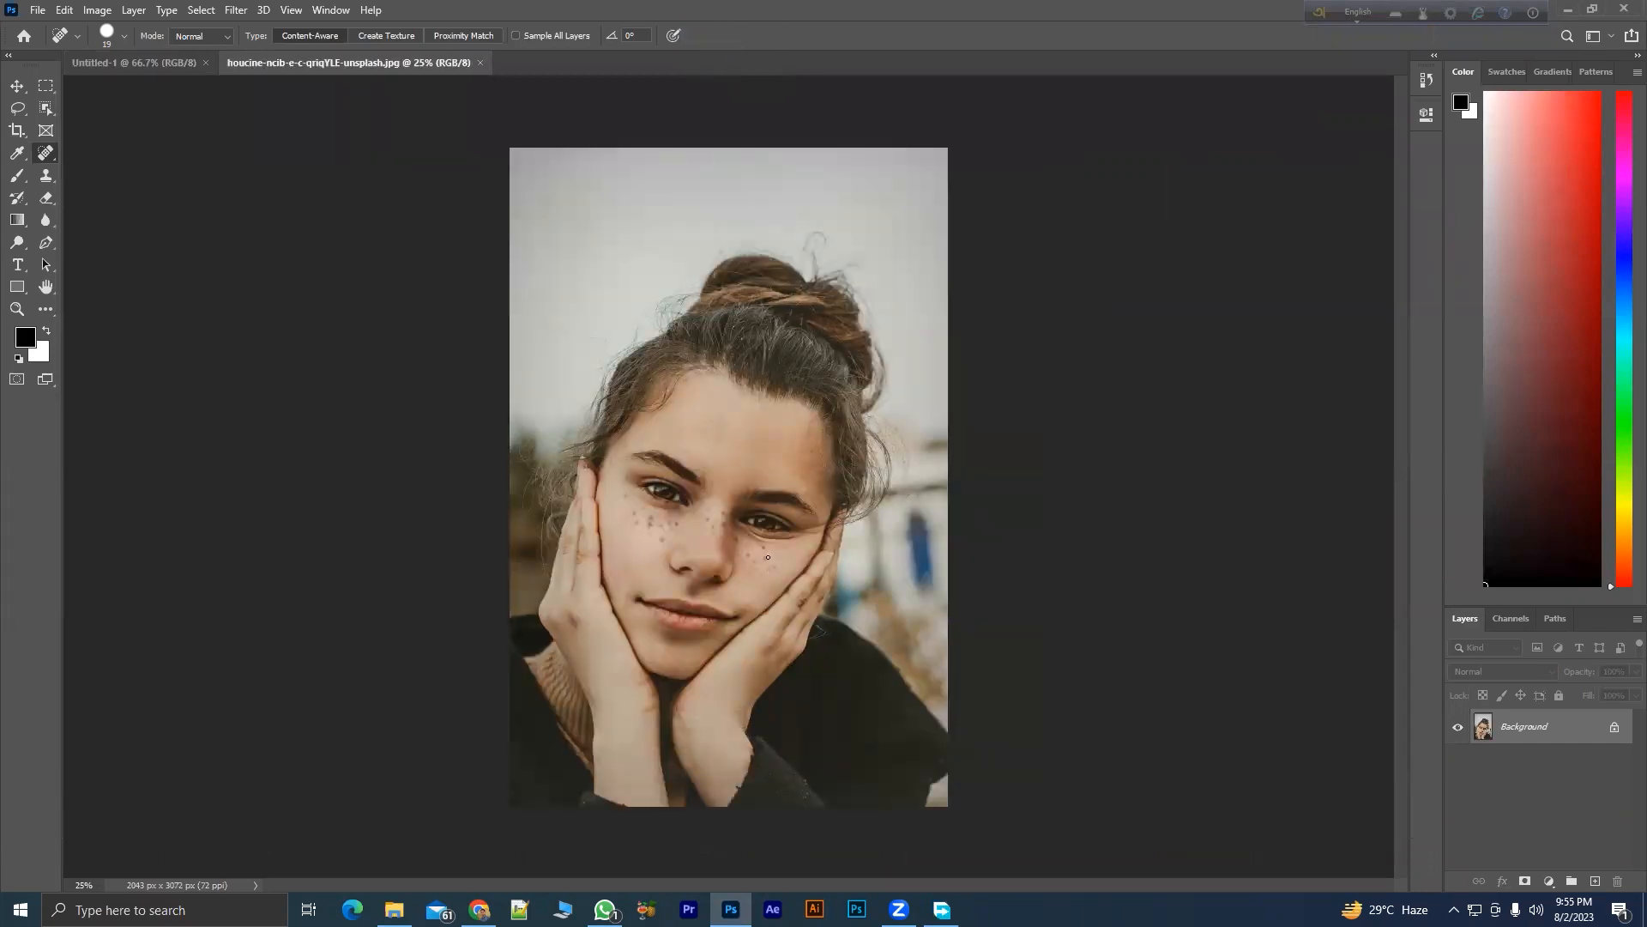
scroll(684, 538, up, 5)
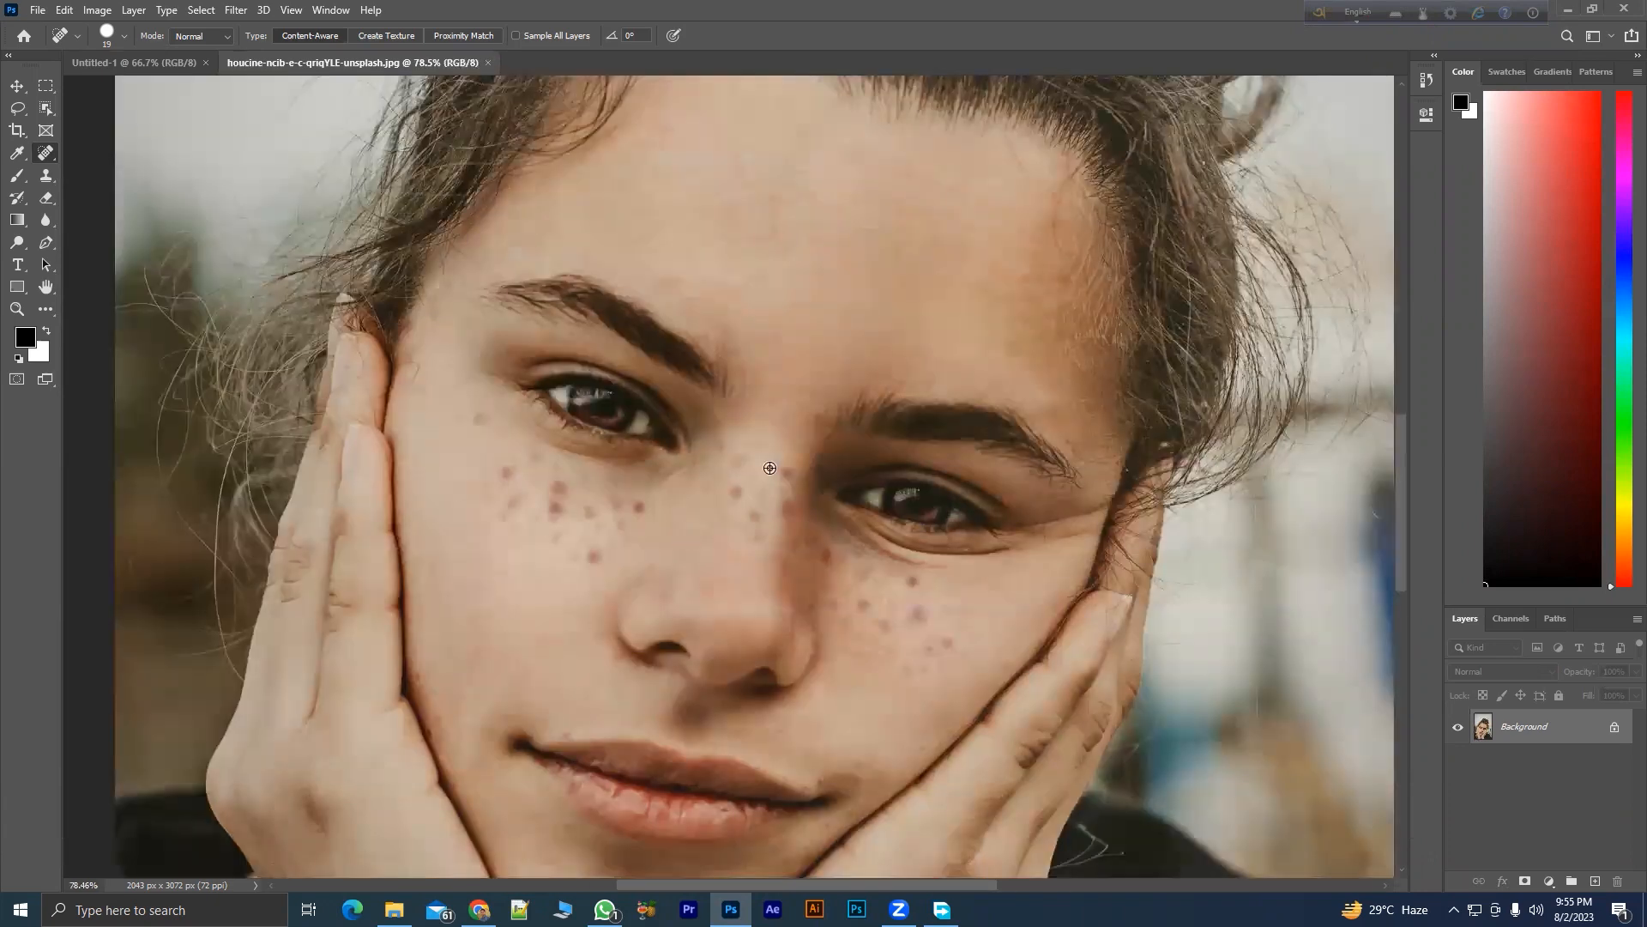
scroll(771, 468, down, 1)
- Restore the Photoshop window from full screen and extend its height down to the taskbar
click(1592, 9)
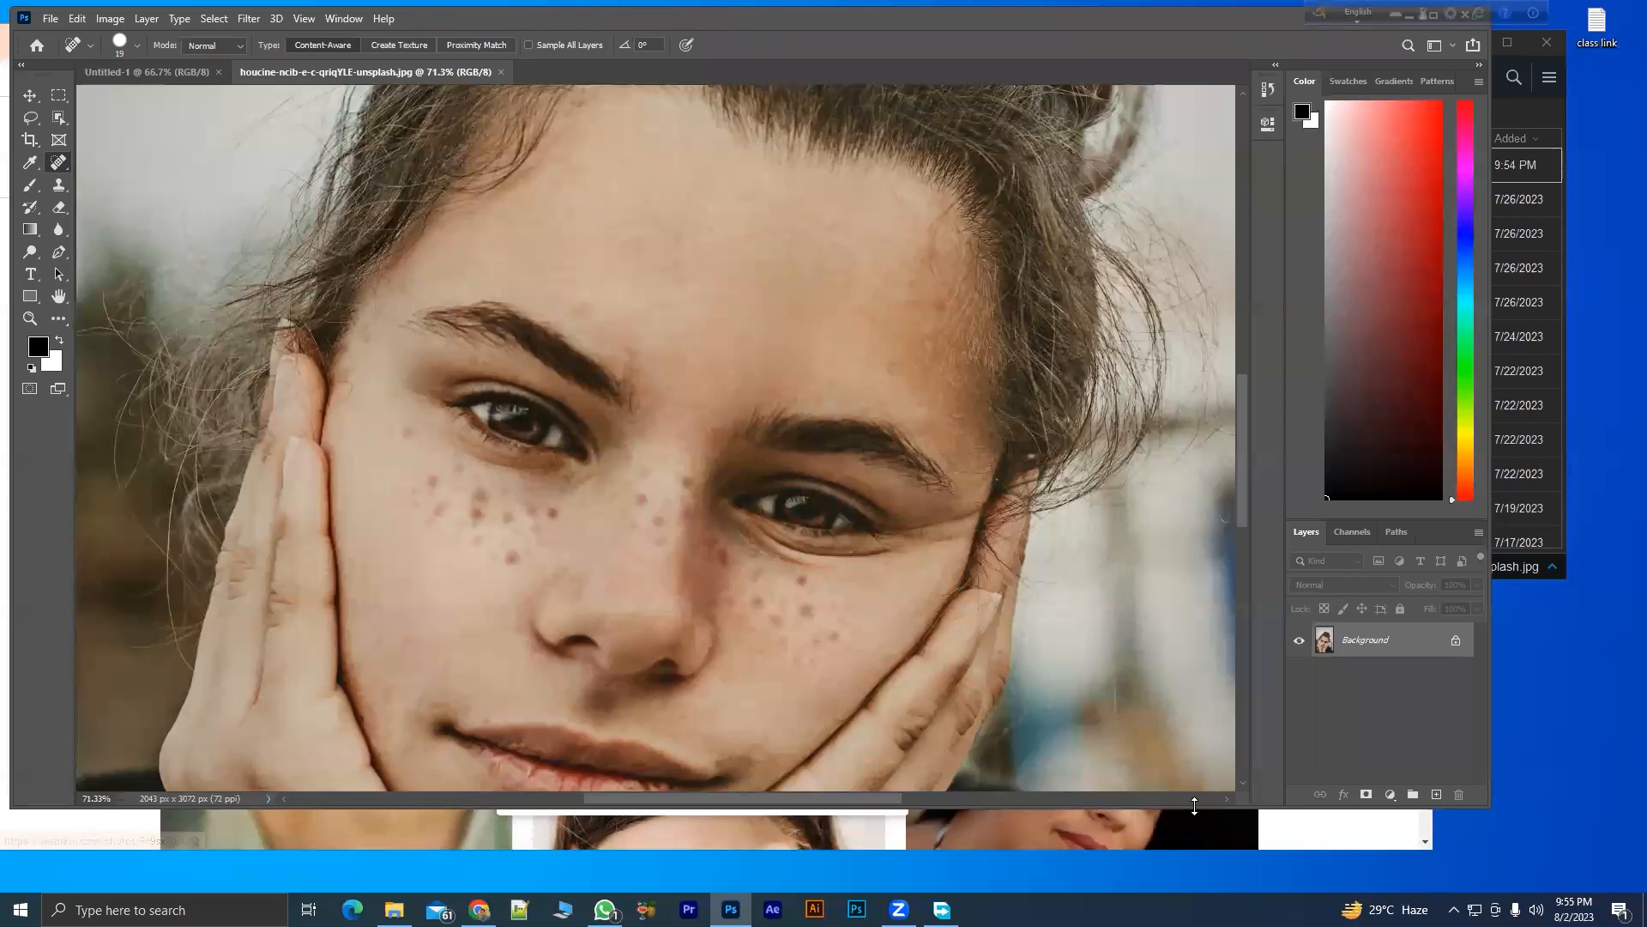
drag(1194, 805, 1194, 888)
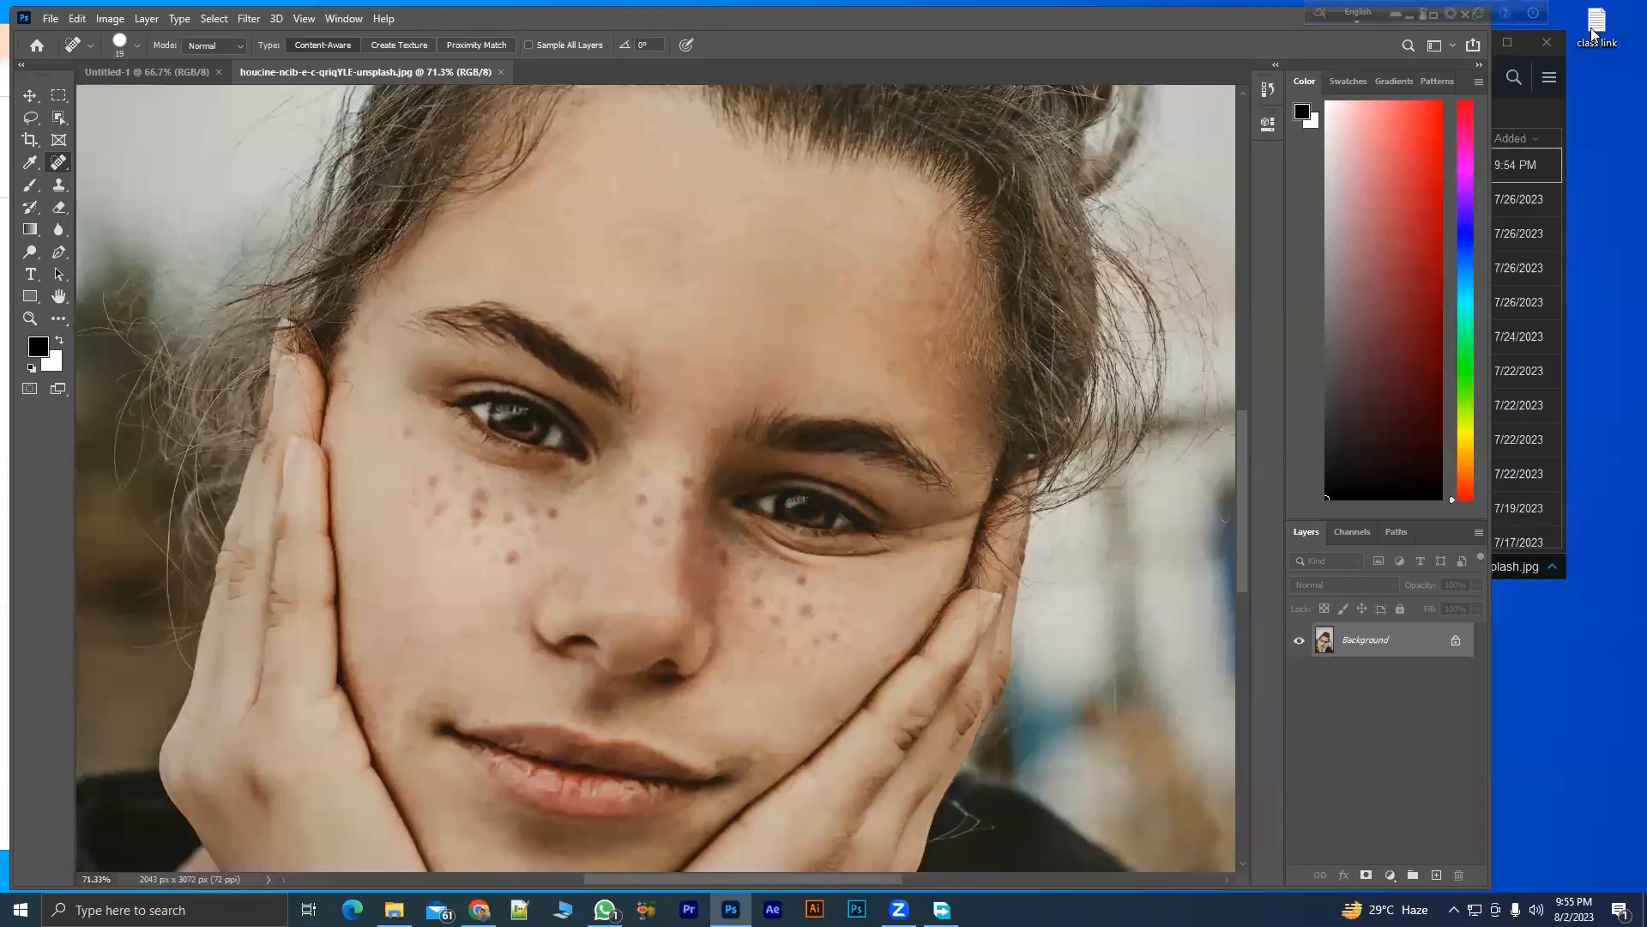
- Review the tools grouped with the Spot Healing Brush, and switch to the Crop tool
right_click(61, 161)
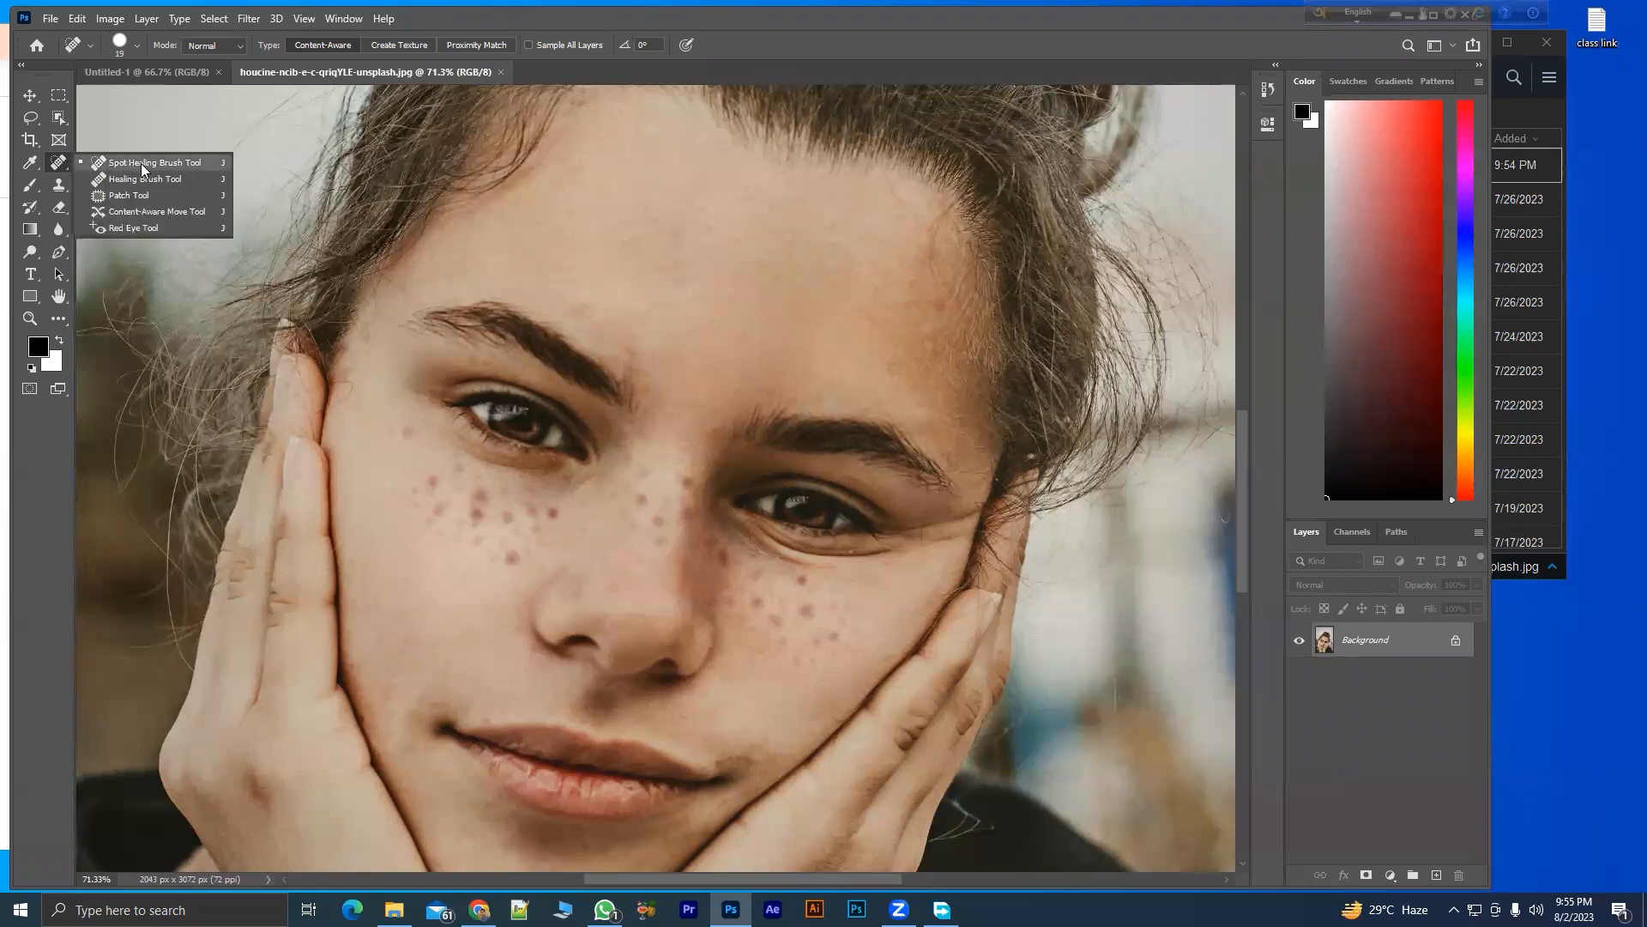
click(31, 138)
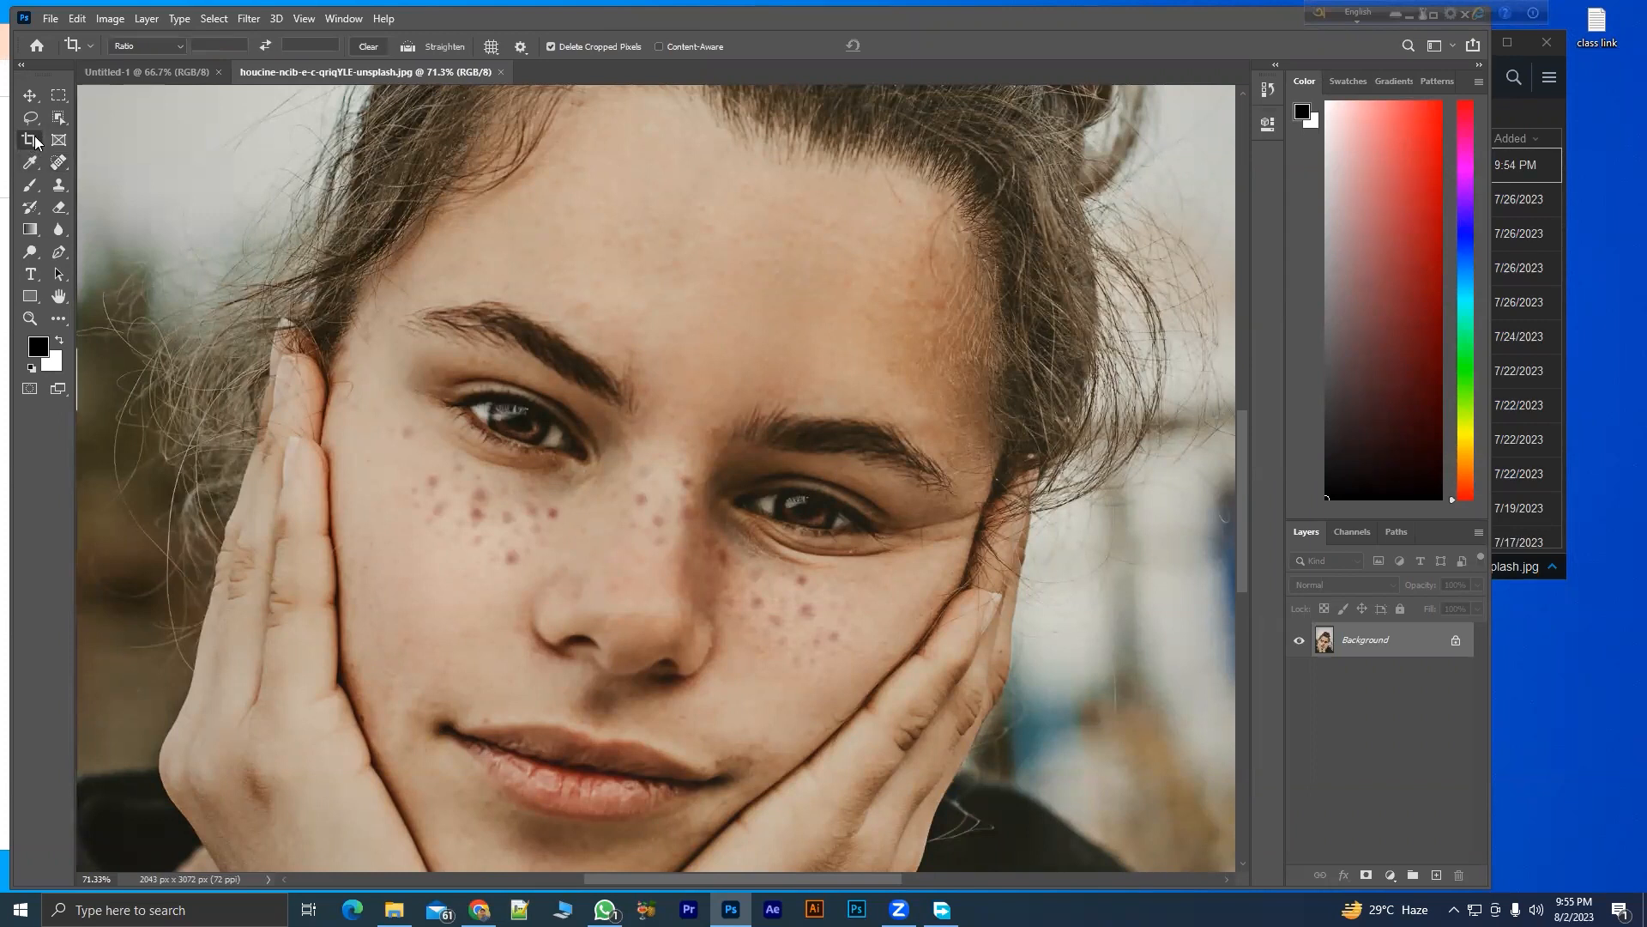
- Select the whole woman with the Object Selection tool in Rectangle mode
click(62, 117)
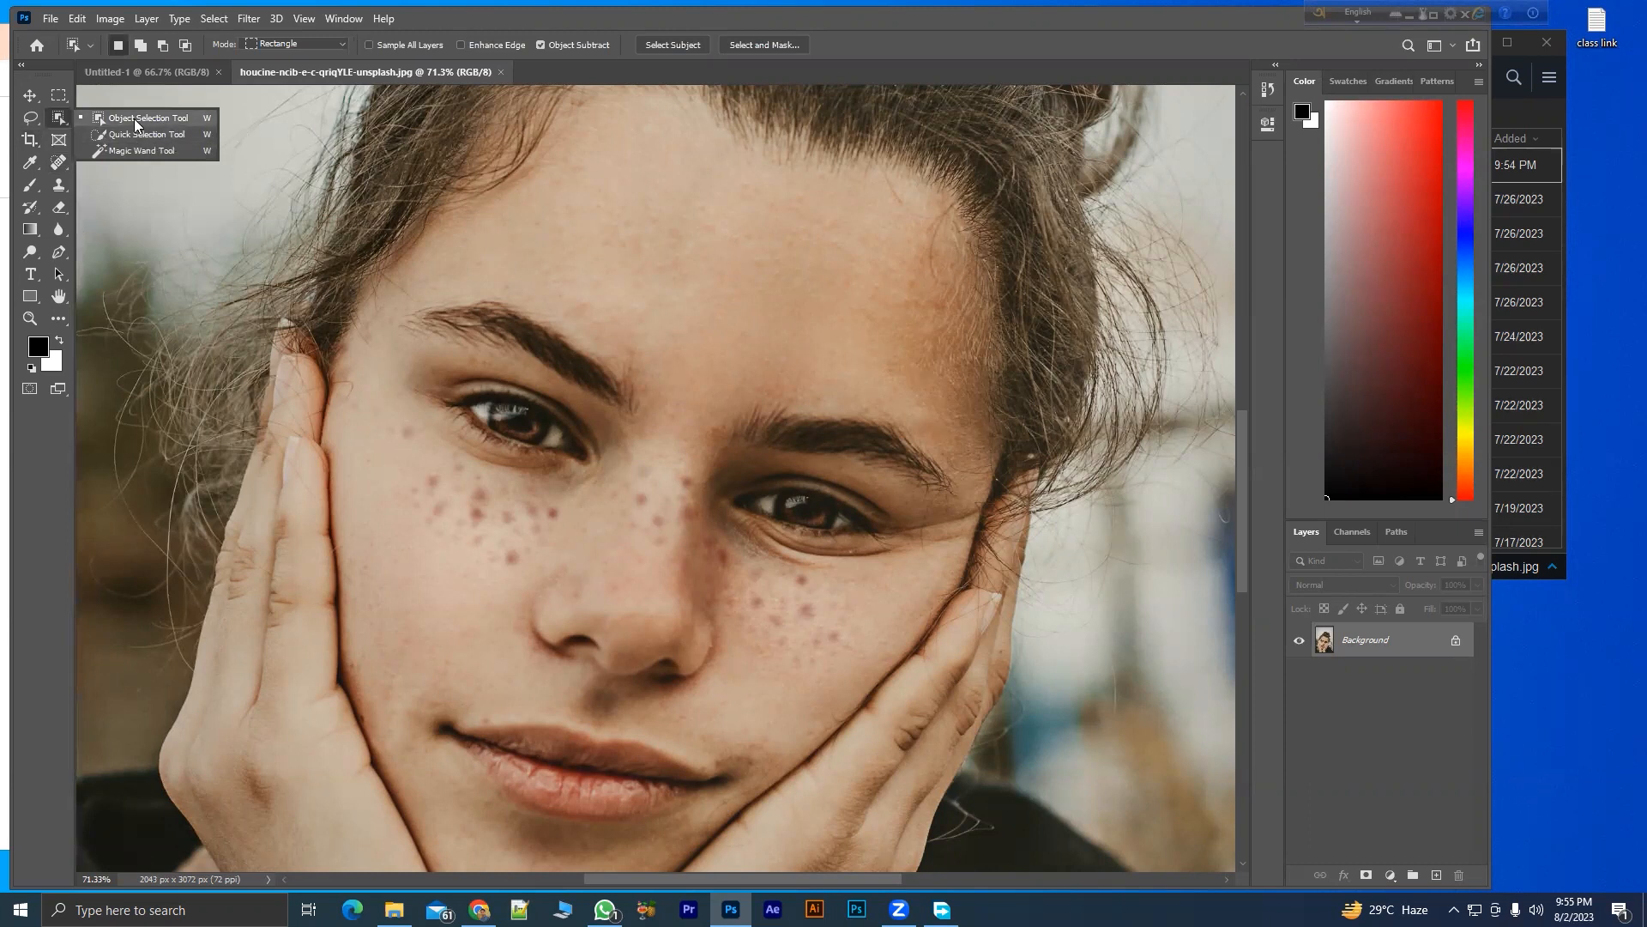
scroll(600, 476, up, 2)
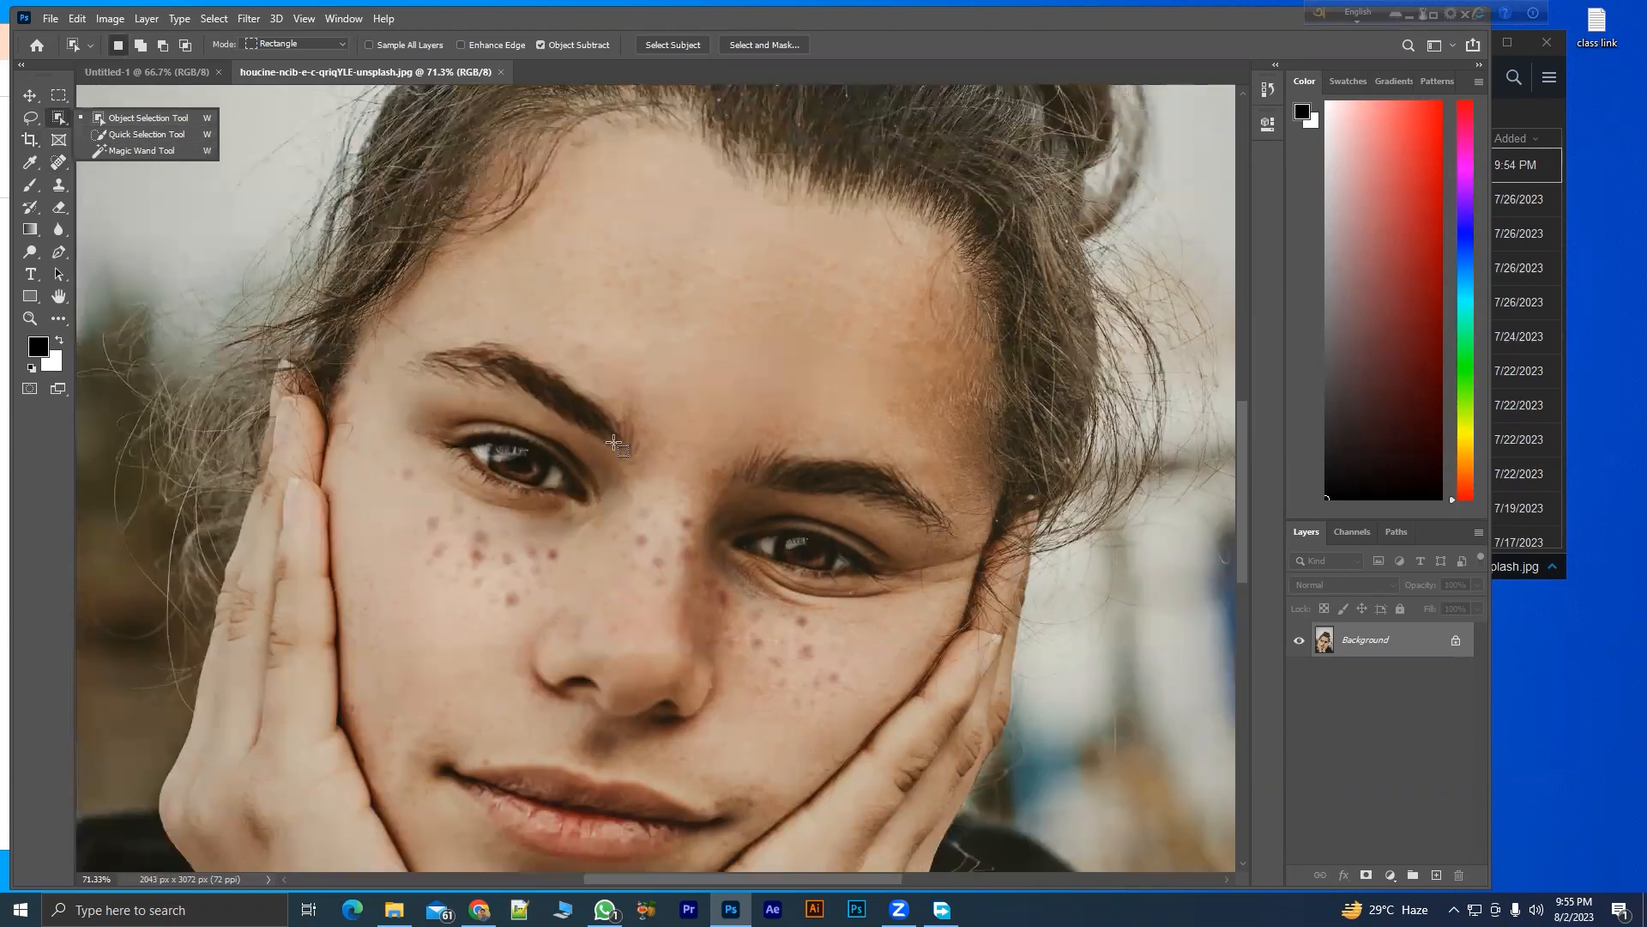
scroll(614, 443, down, 5)
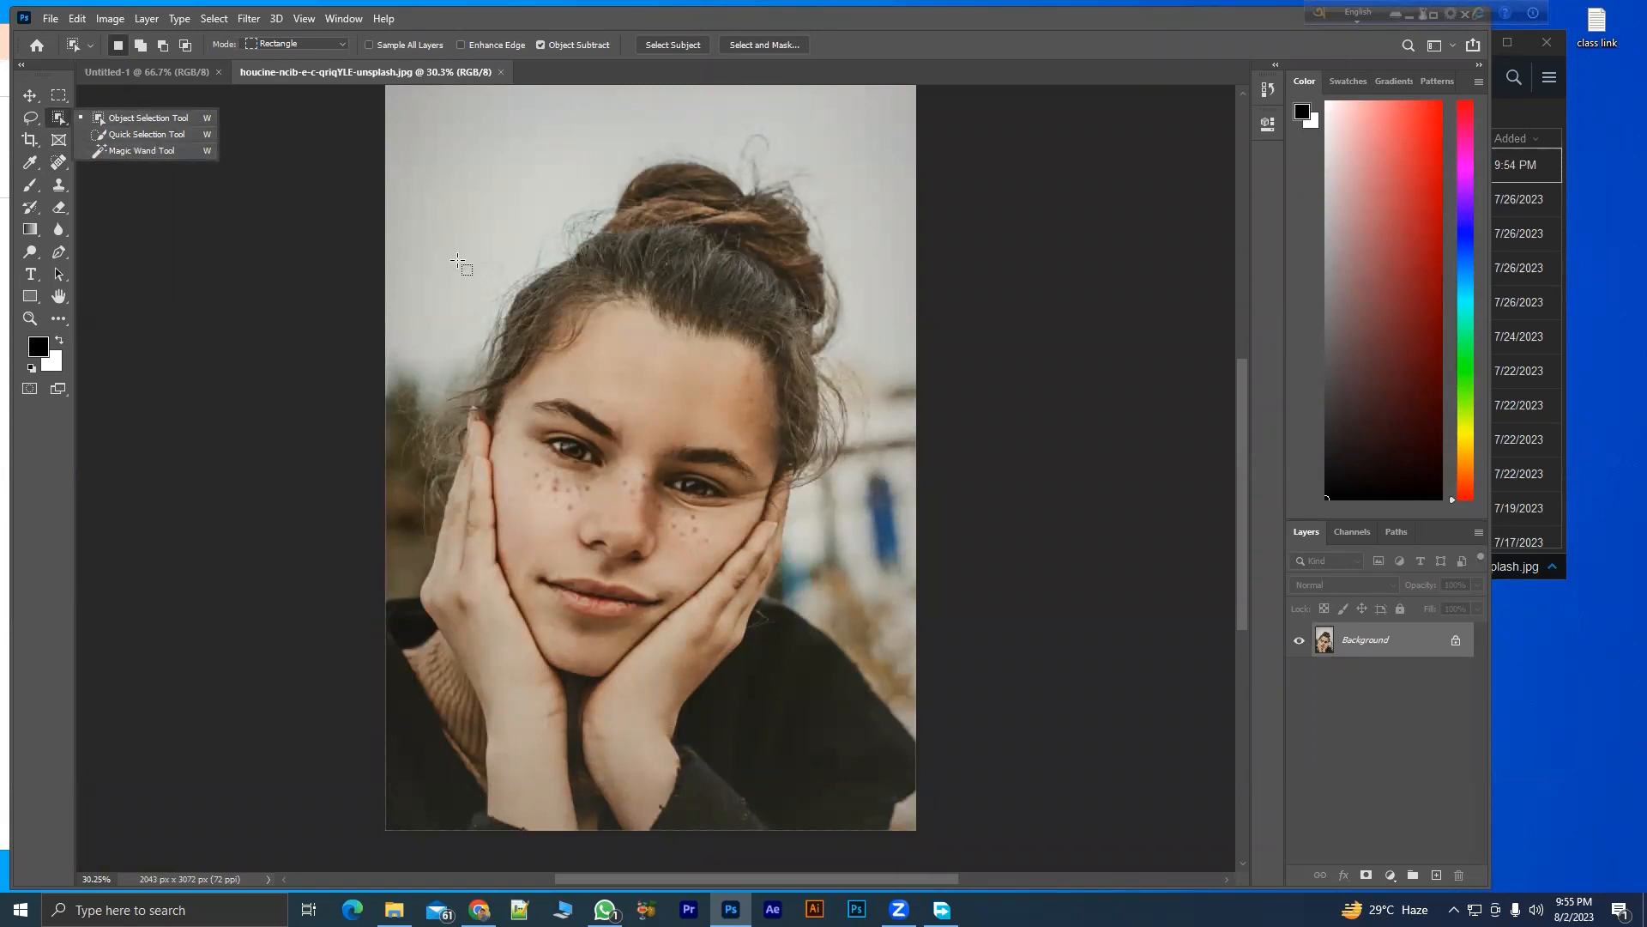
drag(382, 148, 852, 833)
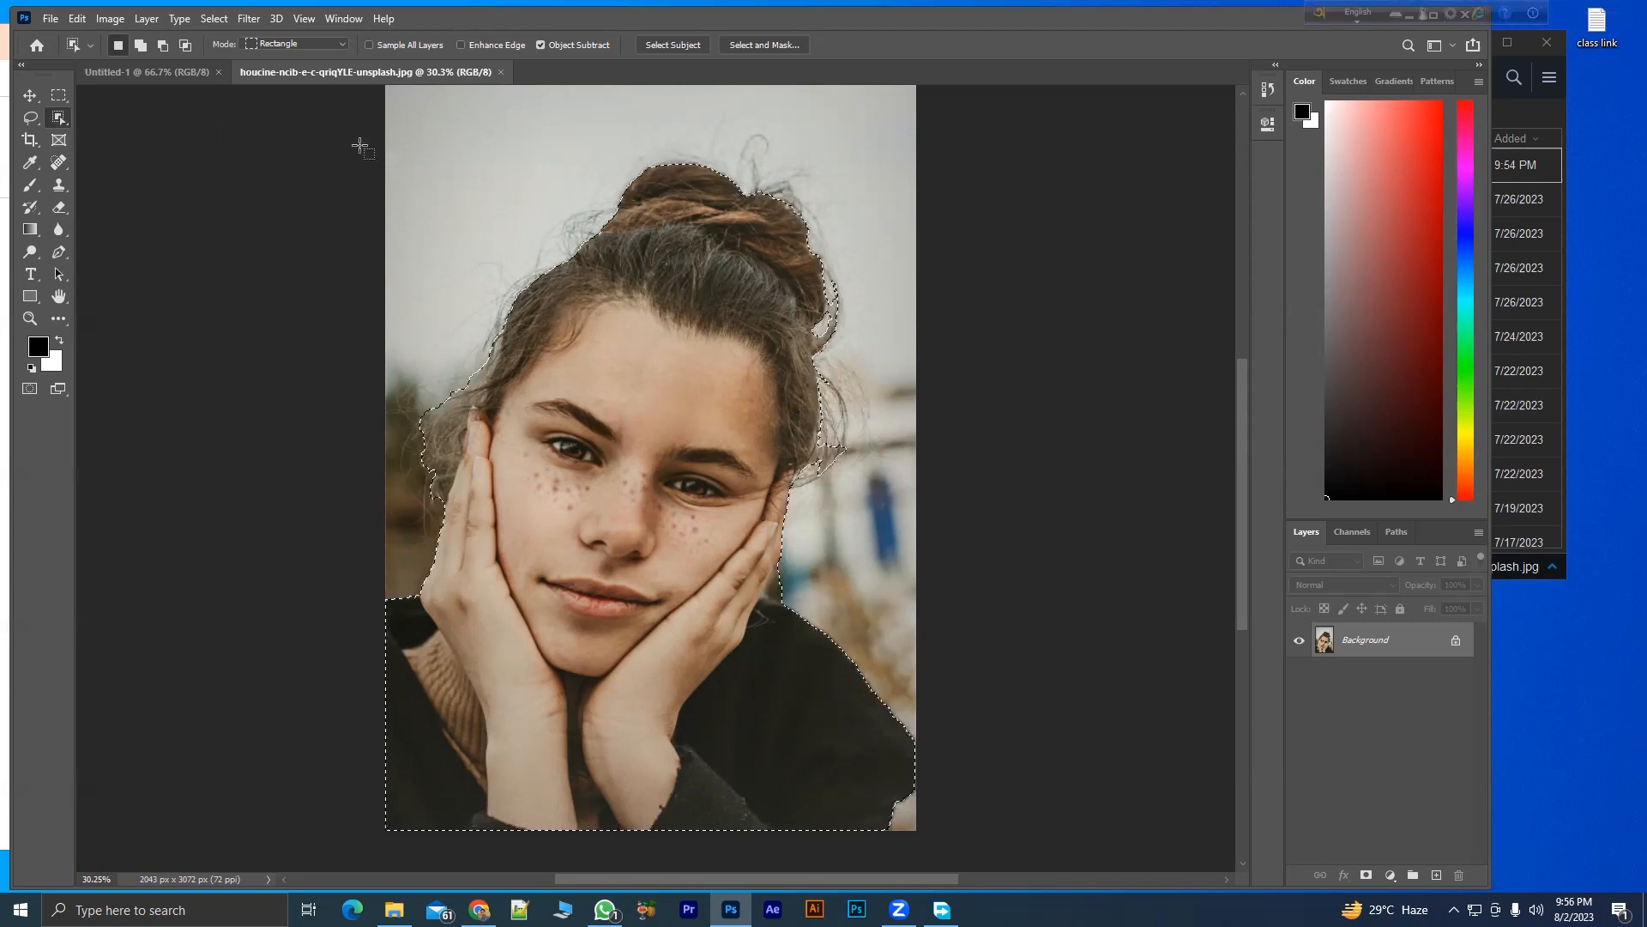
- Clear the selection and paint a new one over the woman's face, arms and sweater with the Quick Selection tool
right_click(58, 118)
click(146, 132)
mouse_move(554, 277)
mouse_down()
mouse_move(619, 290)
mouse_move(660, 264)
mouse_move(752, 399)
mouse_move(748, 495)
mouse_move(630, 622)
mouse_up()
key(ctrl+d)
drag(568, 741, 551, 737)
mouse_move(507, 656)
mouse_down()
mouse_move(633, 721)
mouse_move(764, 730)
mouse_up()
drag(446, 729, 397, 736)
- Switch back to the Object Selection tool, reselect the woman with a rectangle around her, and deselect everything
right_click(58, 118)
click(129, 117)
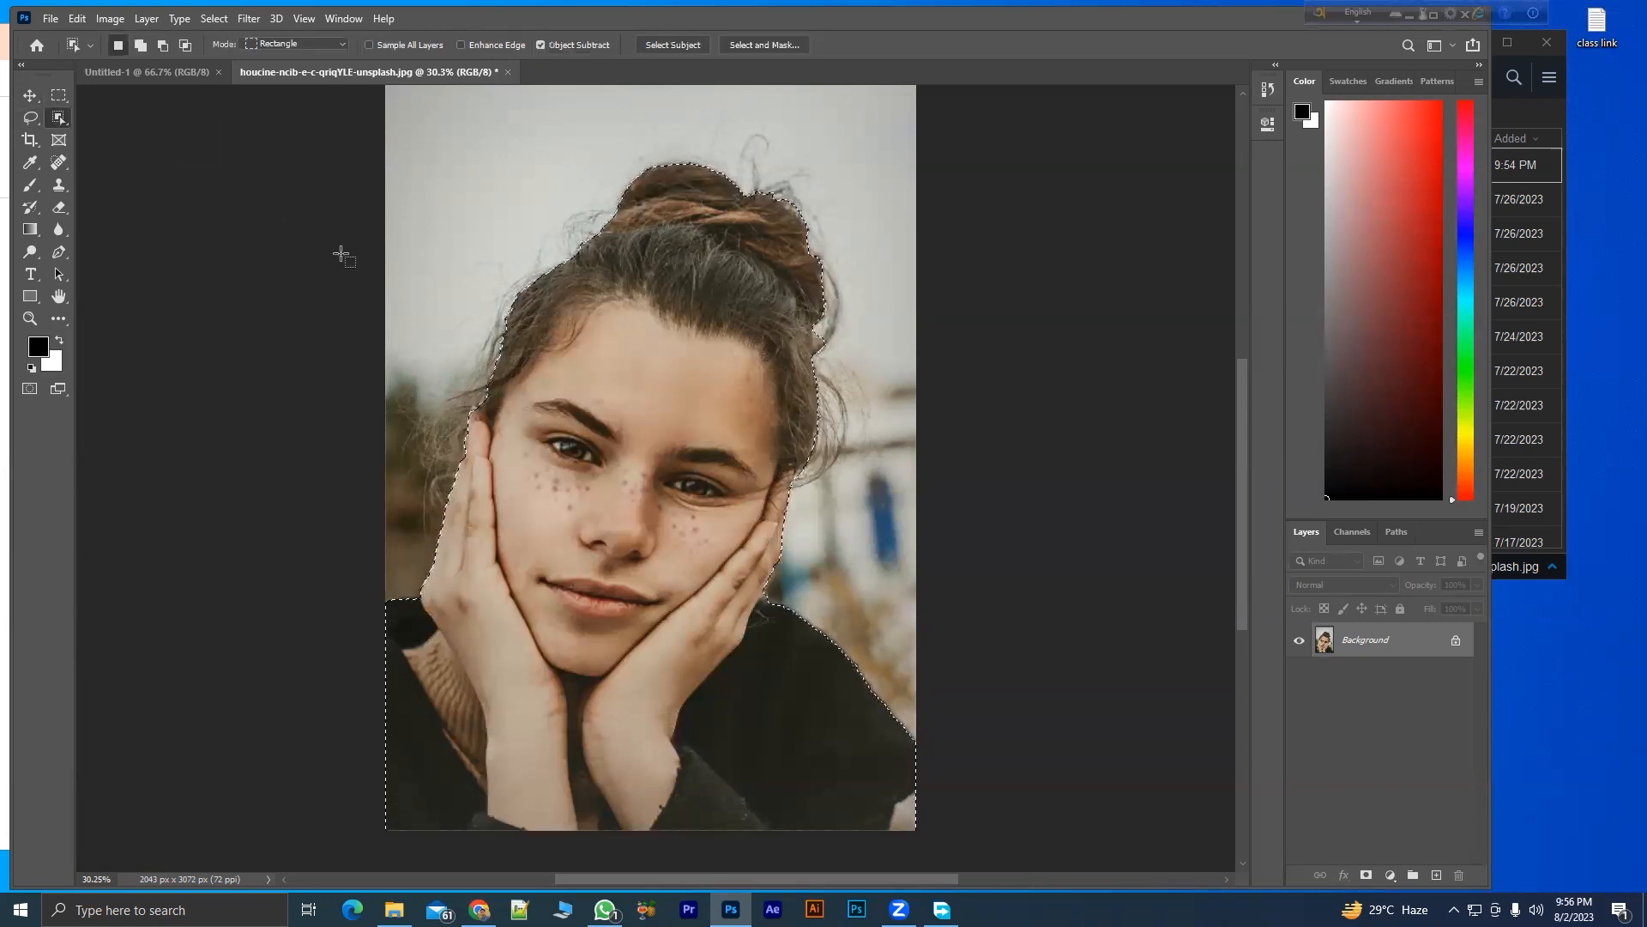
click(487, 266)
drag(389, 133, 898, 809)
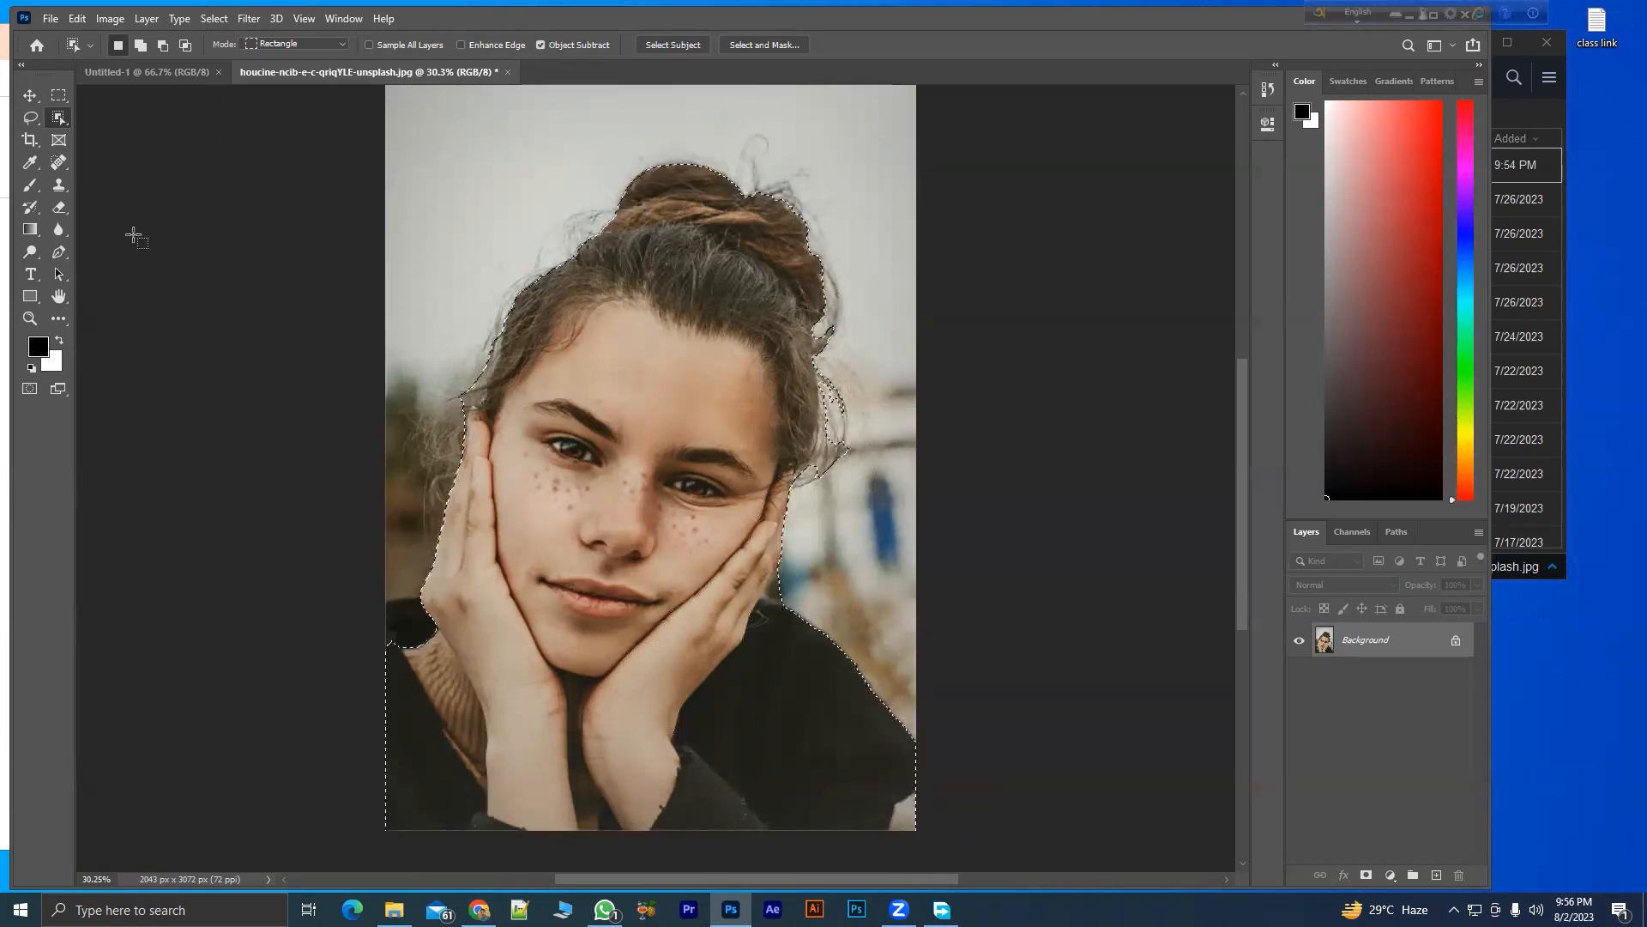
key(ctrl+d)
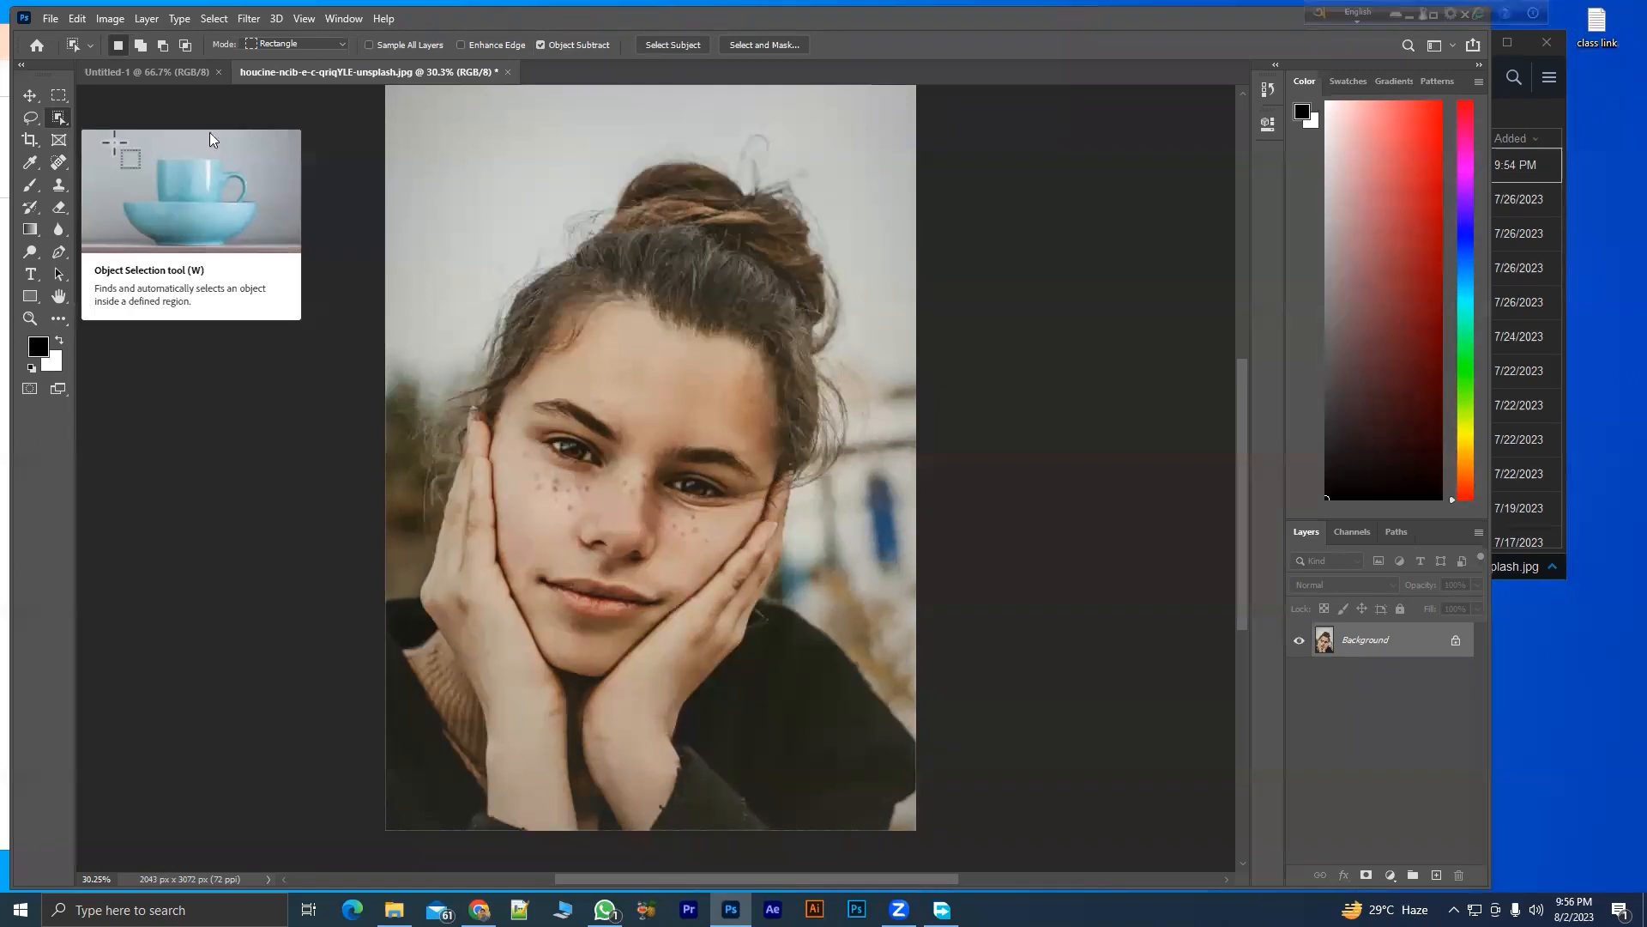
- Activate the Spot Healing Brush and add a new empty layer above the background
click(57, 165)
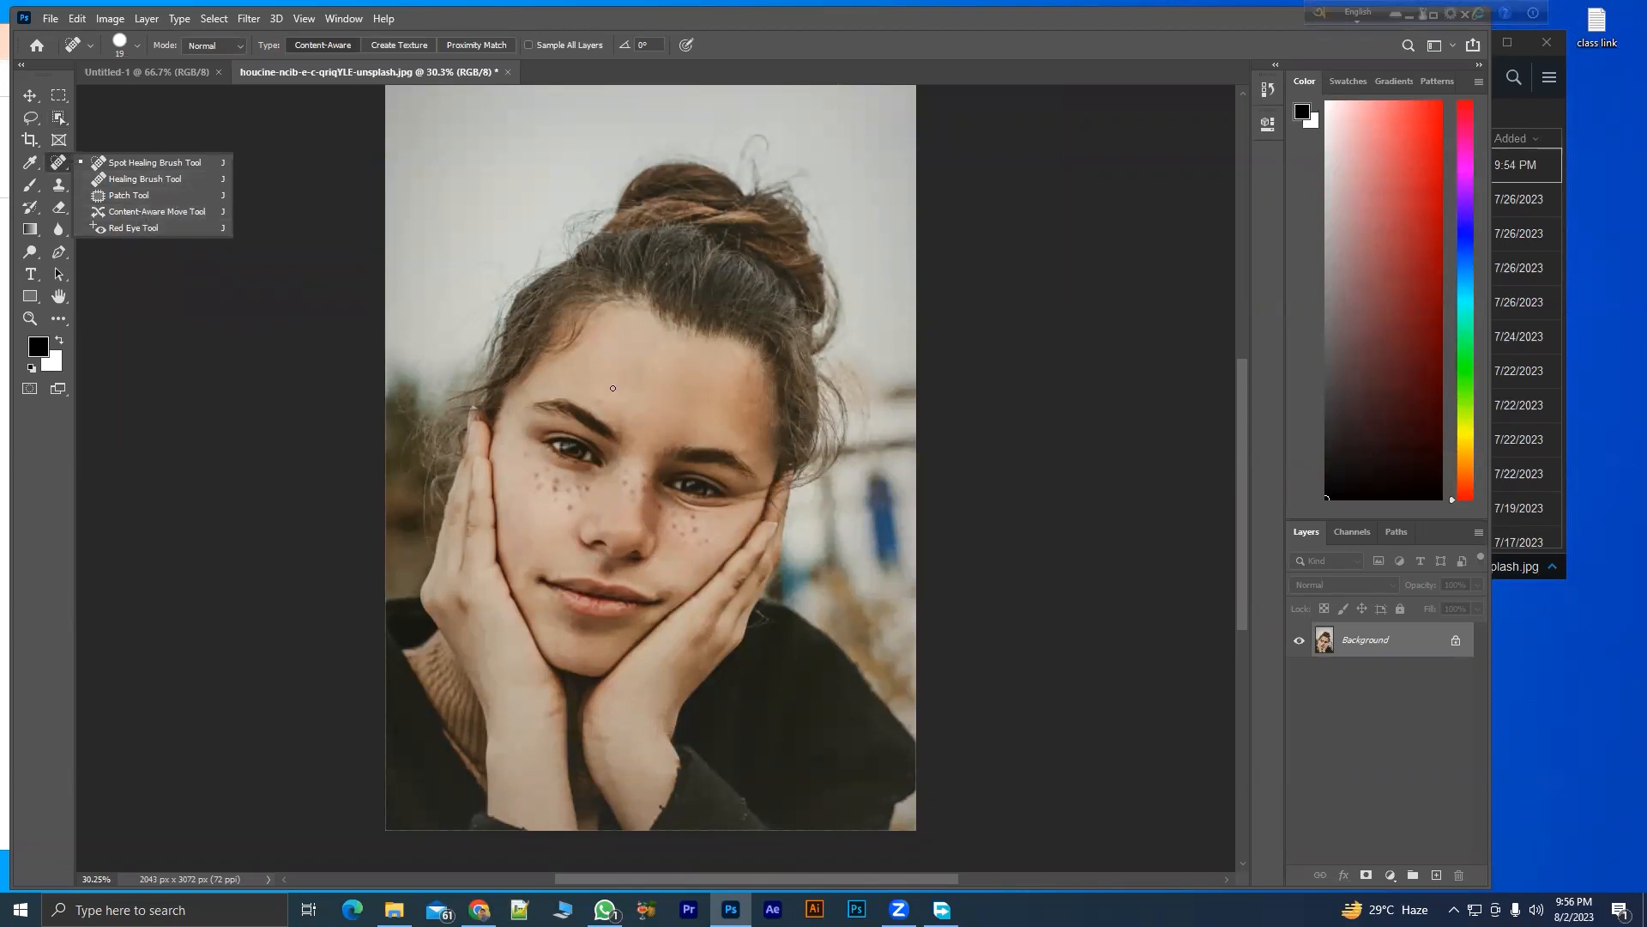
scroll(645, 375, up, 5)
scroll(1245, 652, up, 1)
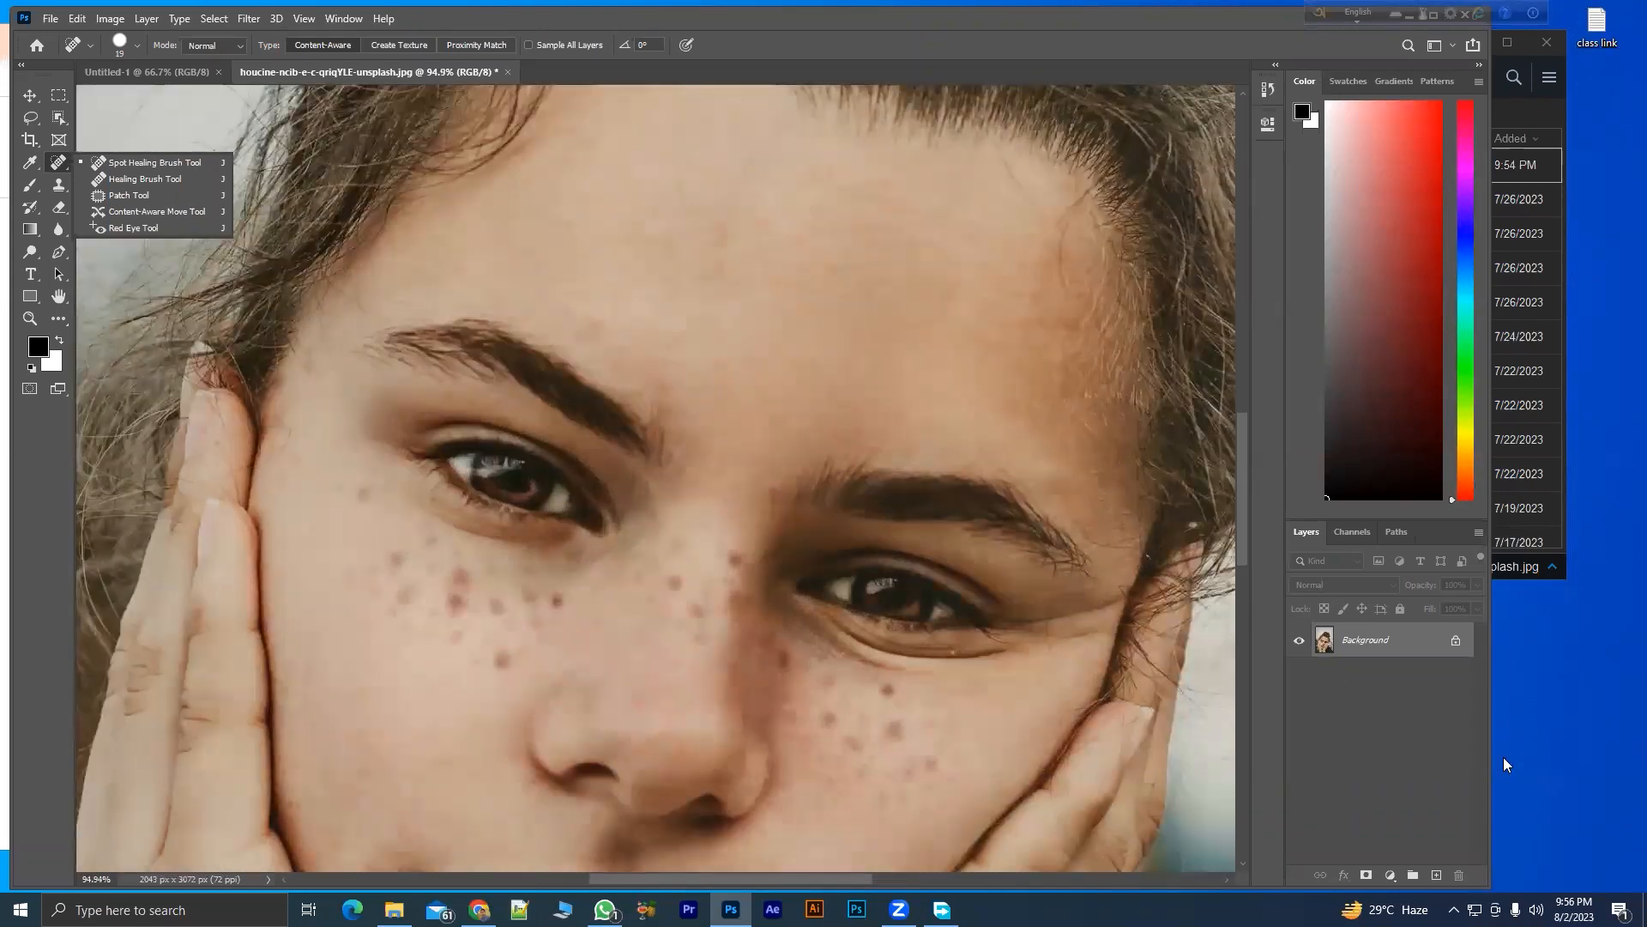
click(1437, 876)
click(1437, 876)
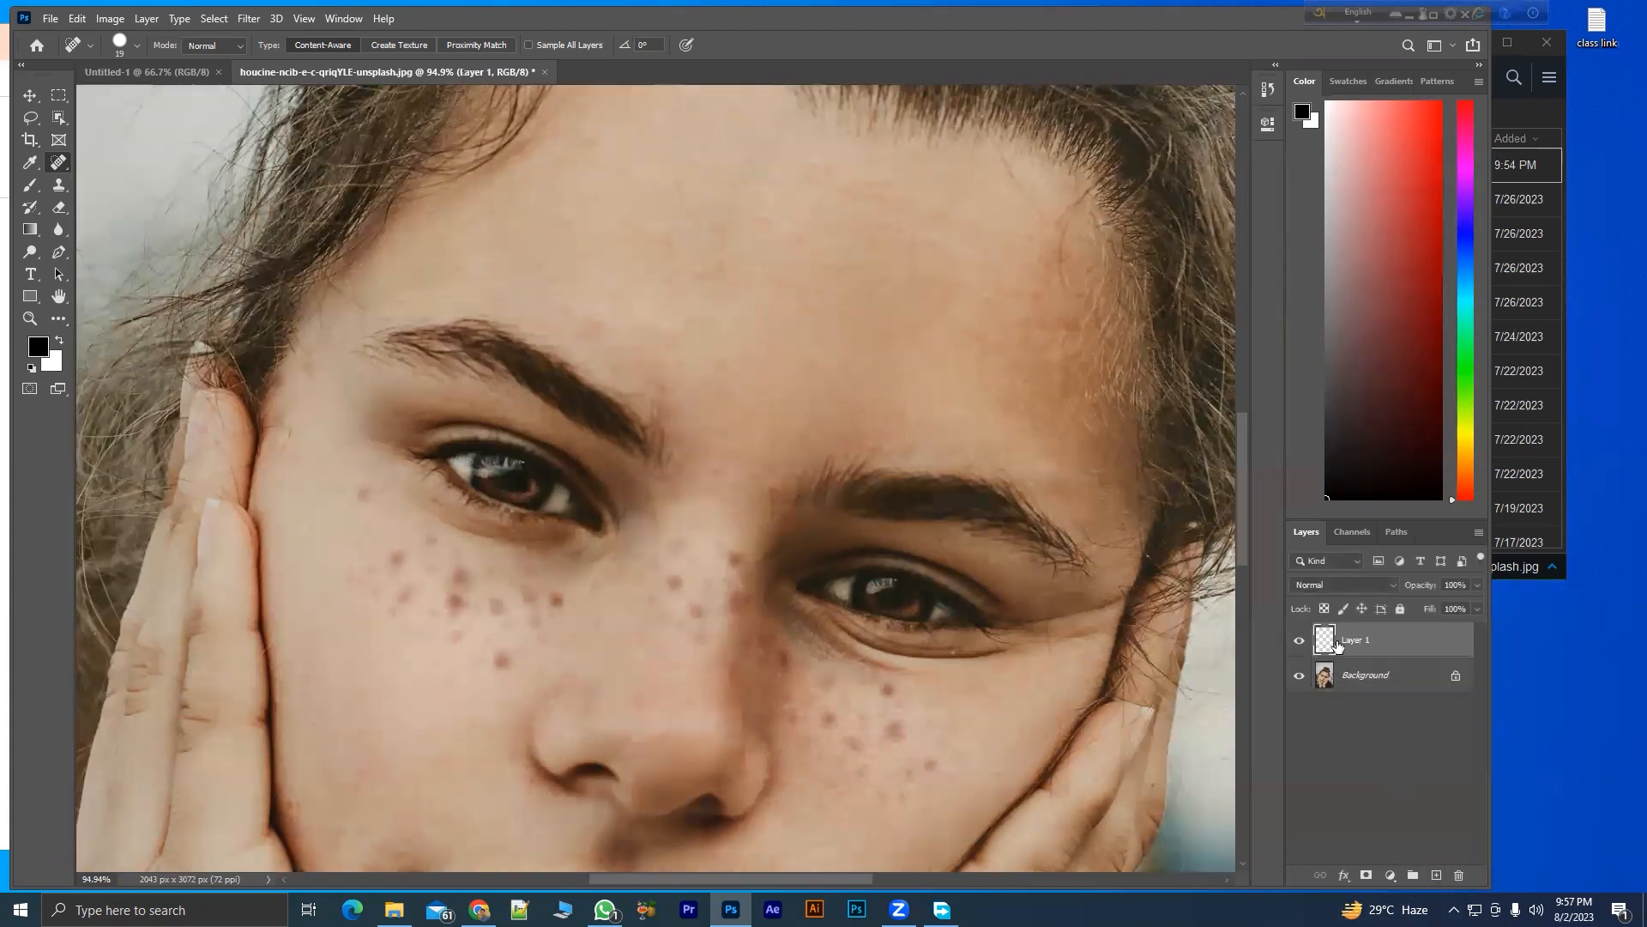
- Enable Sample All Layers for the Spot Healing Brush and enlarge the brush to 66 px
scroll(932, 501, down, 4)
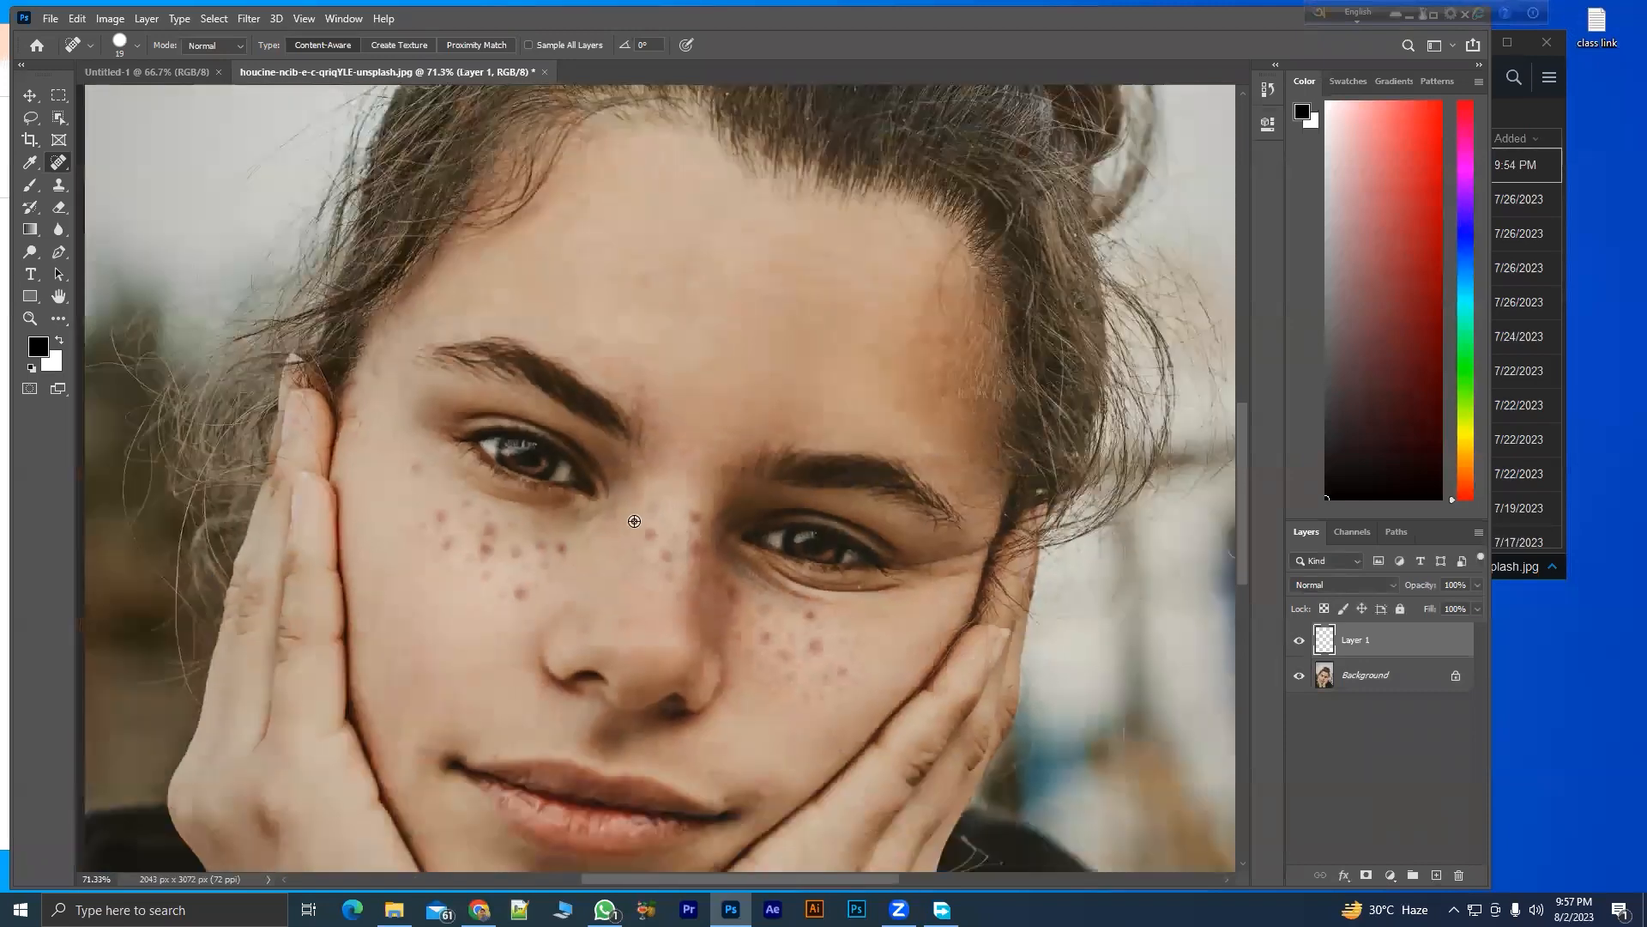
scroll(513, 520, up, 3)
scroll(756, 541, up, 3)
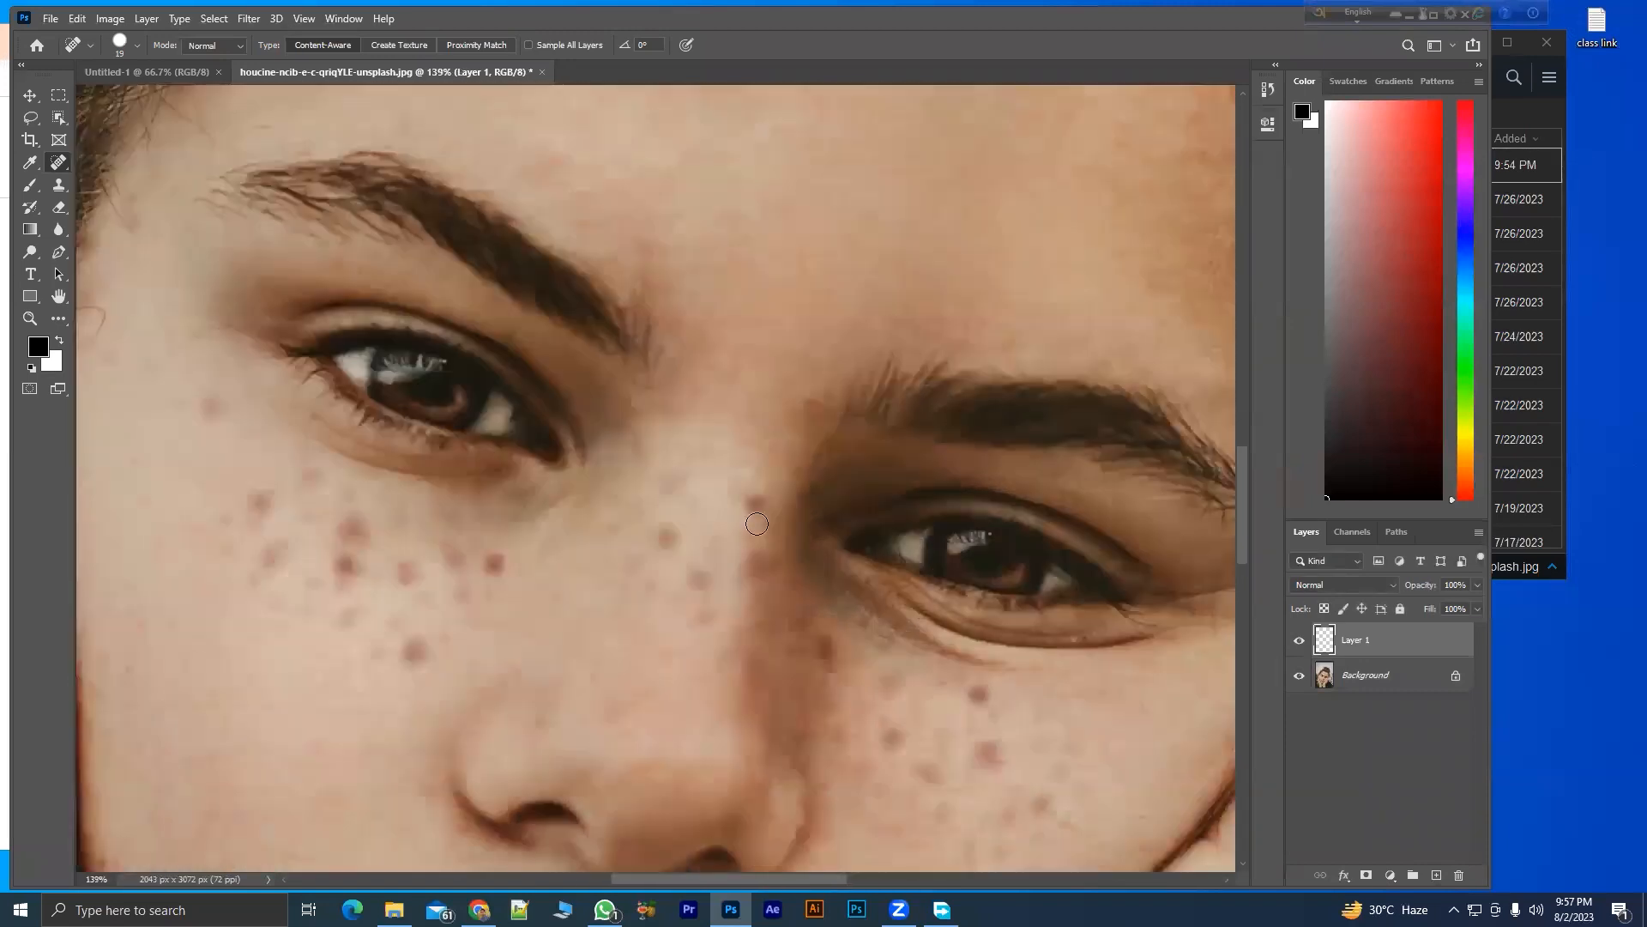
drag(481, 470, 506, 470)
click(529, 45)
click(754, 498)
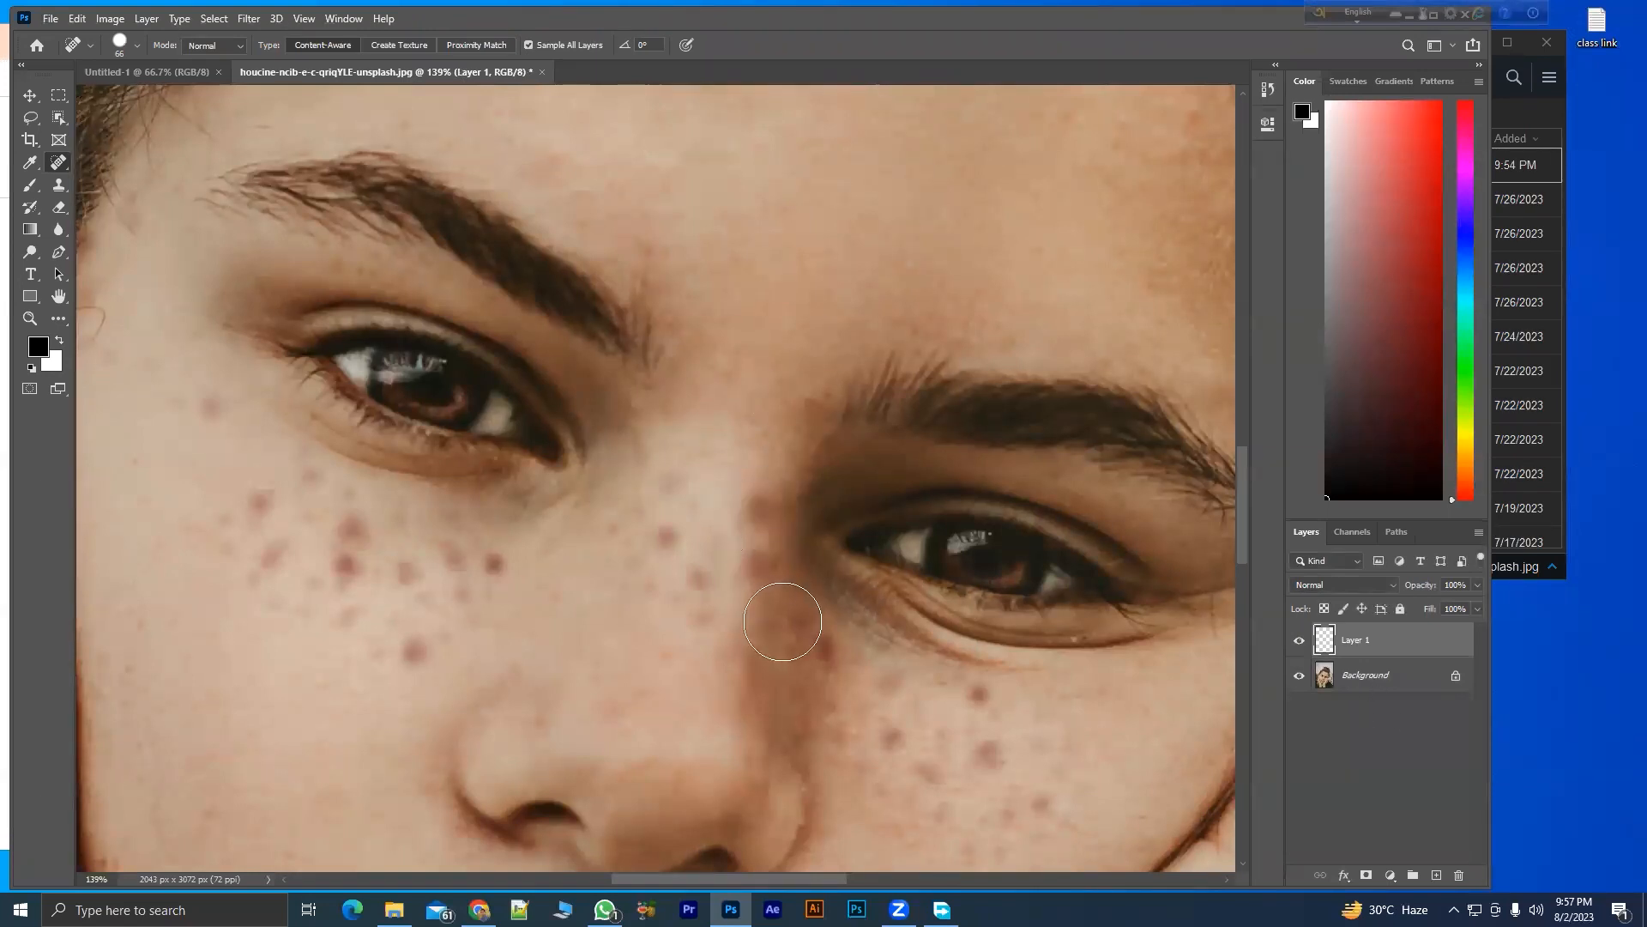
- Heal the dark spots on the cheek below the eye on the photo's left side with the Spot Healing Brush
click(494, 566)
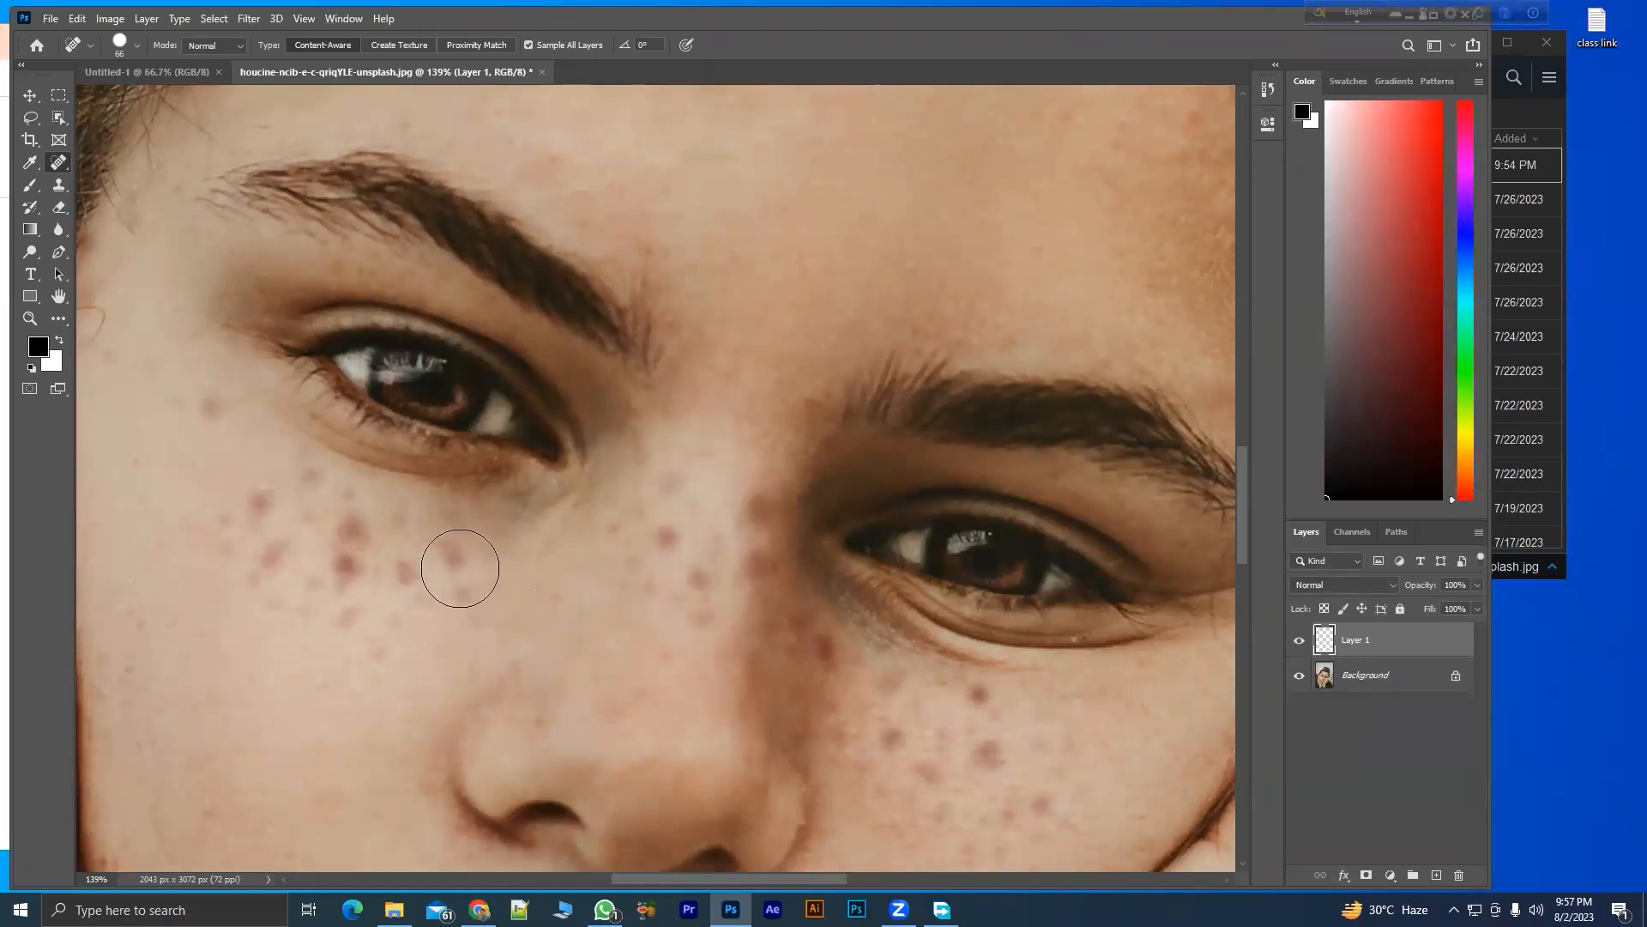
drag(450, 529, 552, 560)
click(312, 437)
click(358, 529)
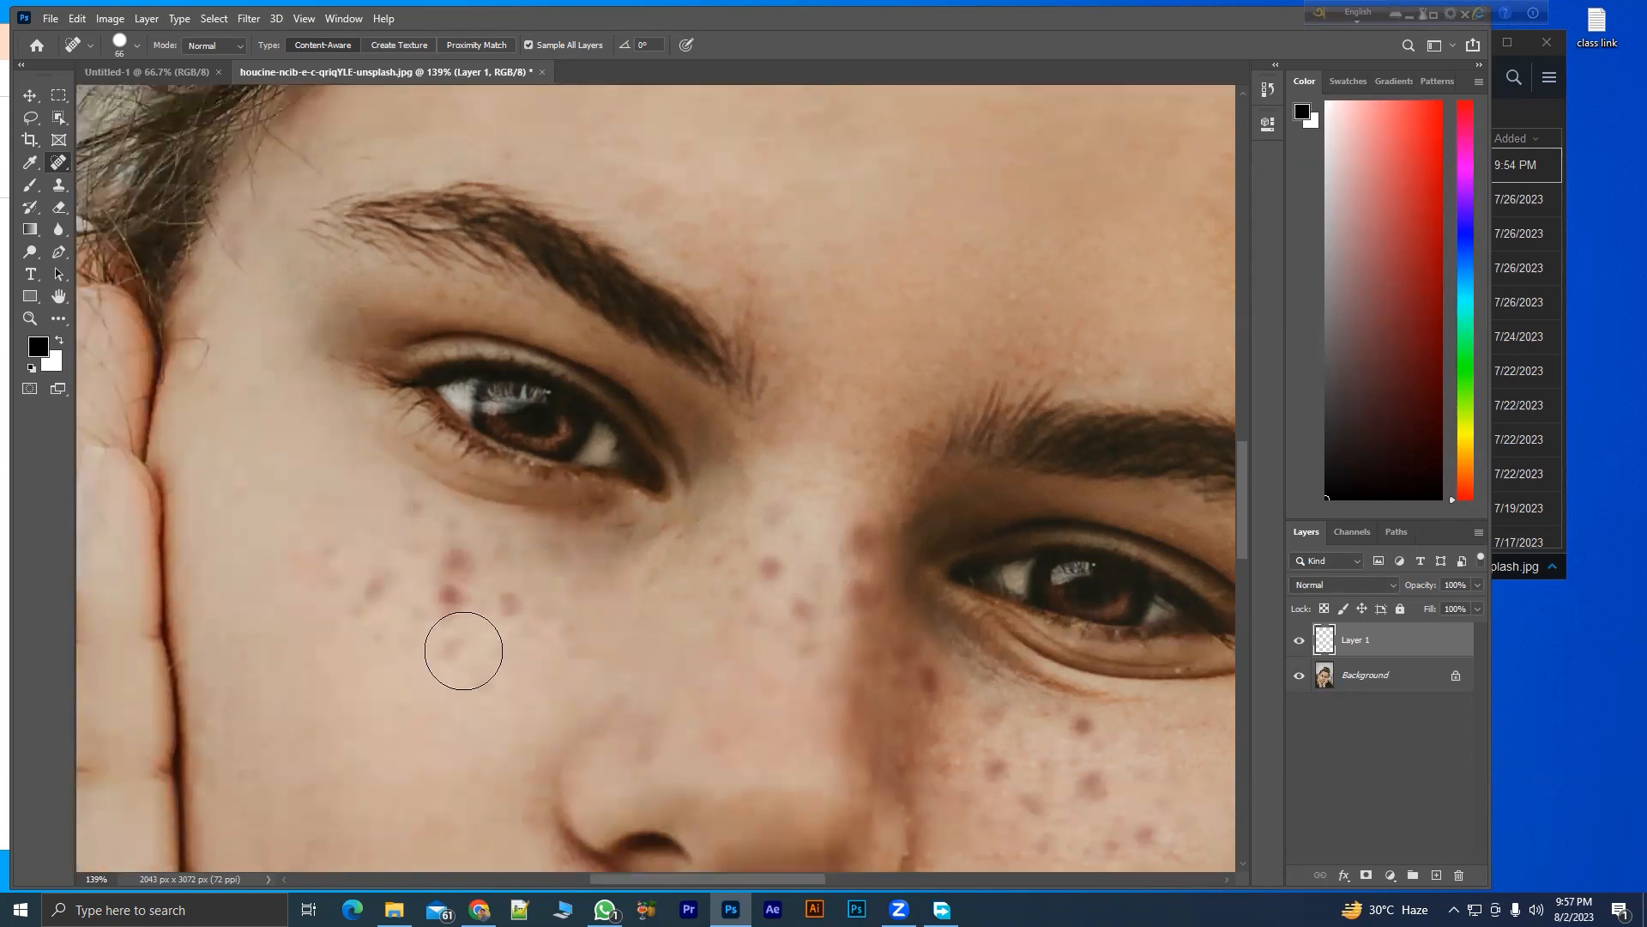
click(386, 583)
click(328, 566)
click(456, 557)
click(449, 598)
click(501, 607)
click(408, 507)
click(445, 651)
- Remove the spots across the bridge of the nose with the Spot Healing Brush
scroll(537, 544, down, 4)
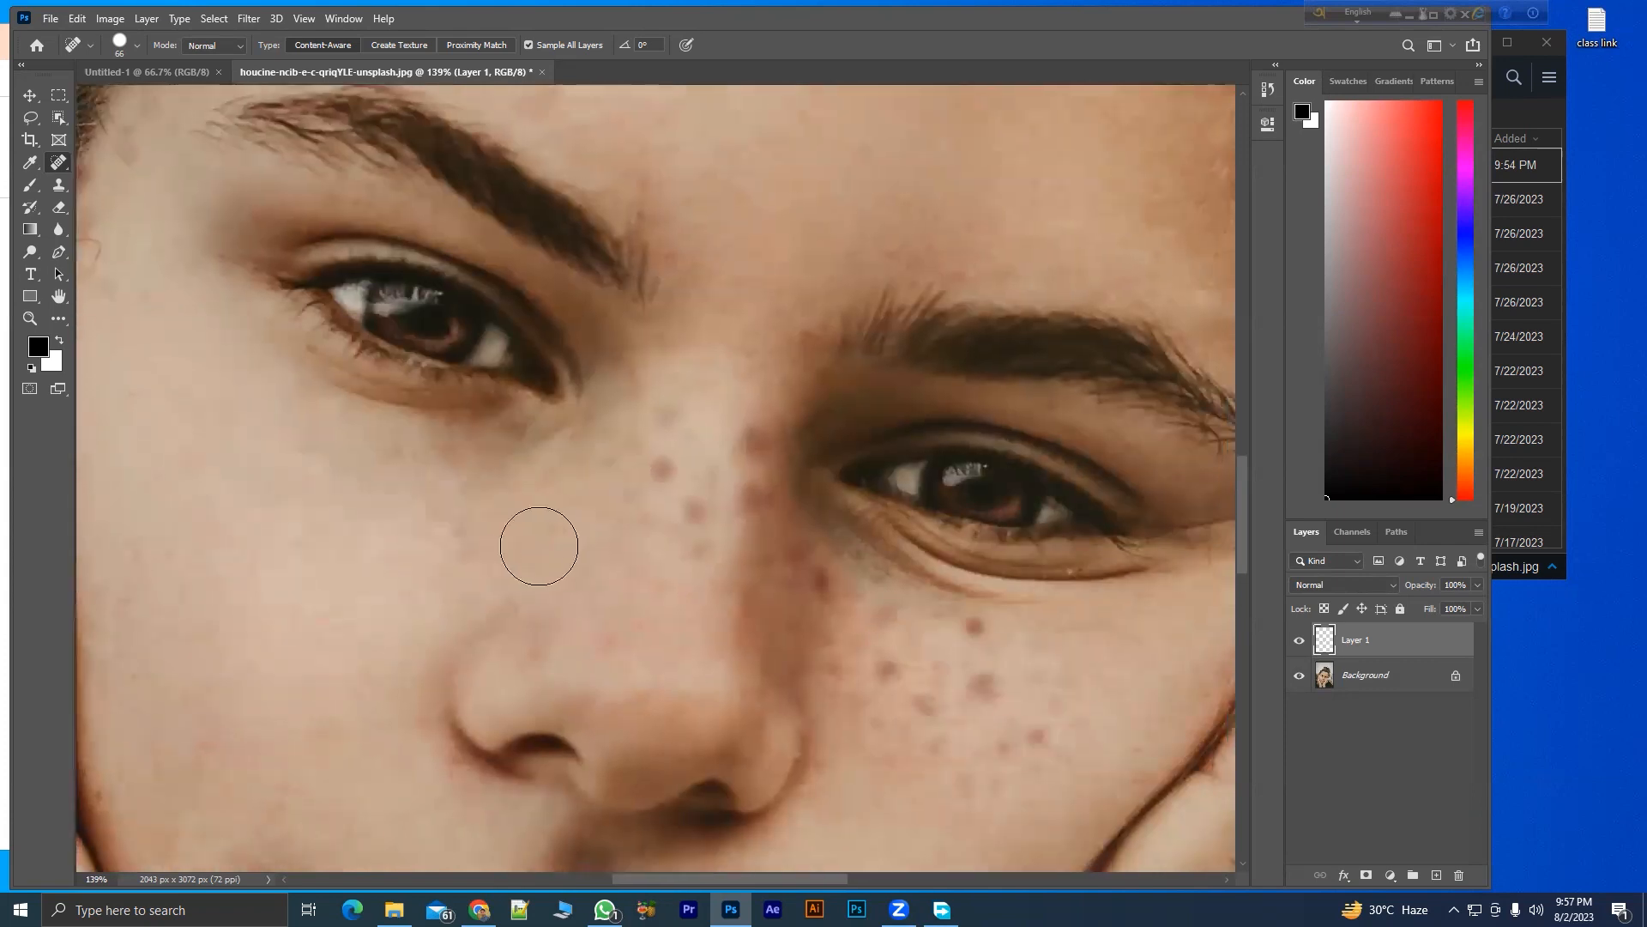
scroll(638, 532, down, 3)
scroll(644, 481, up, 4)
click(625, 482)
click(643, 461)
click(707, 482)
click(709, 531)
click(664, 520)
- Heal the spots on the shaded side of the nose, near the inner corner of the eye
key(space)
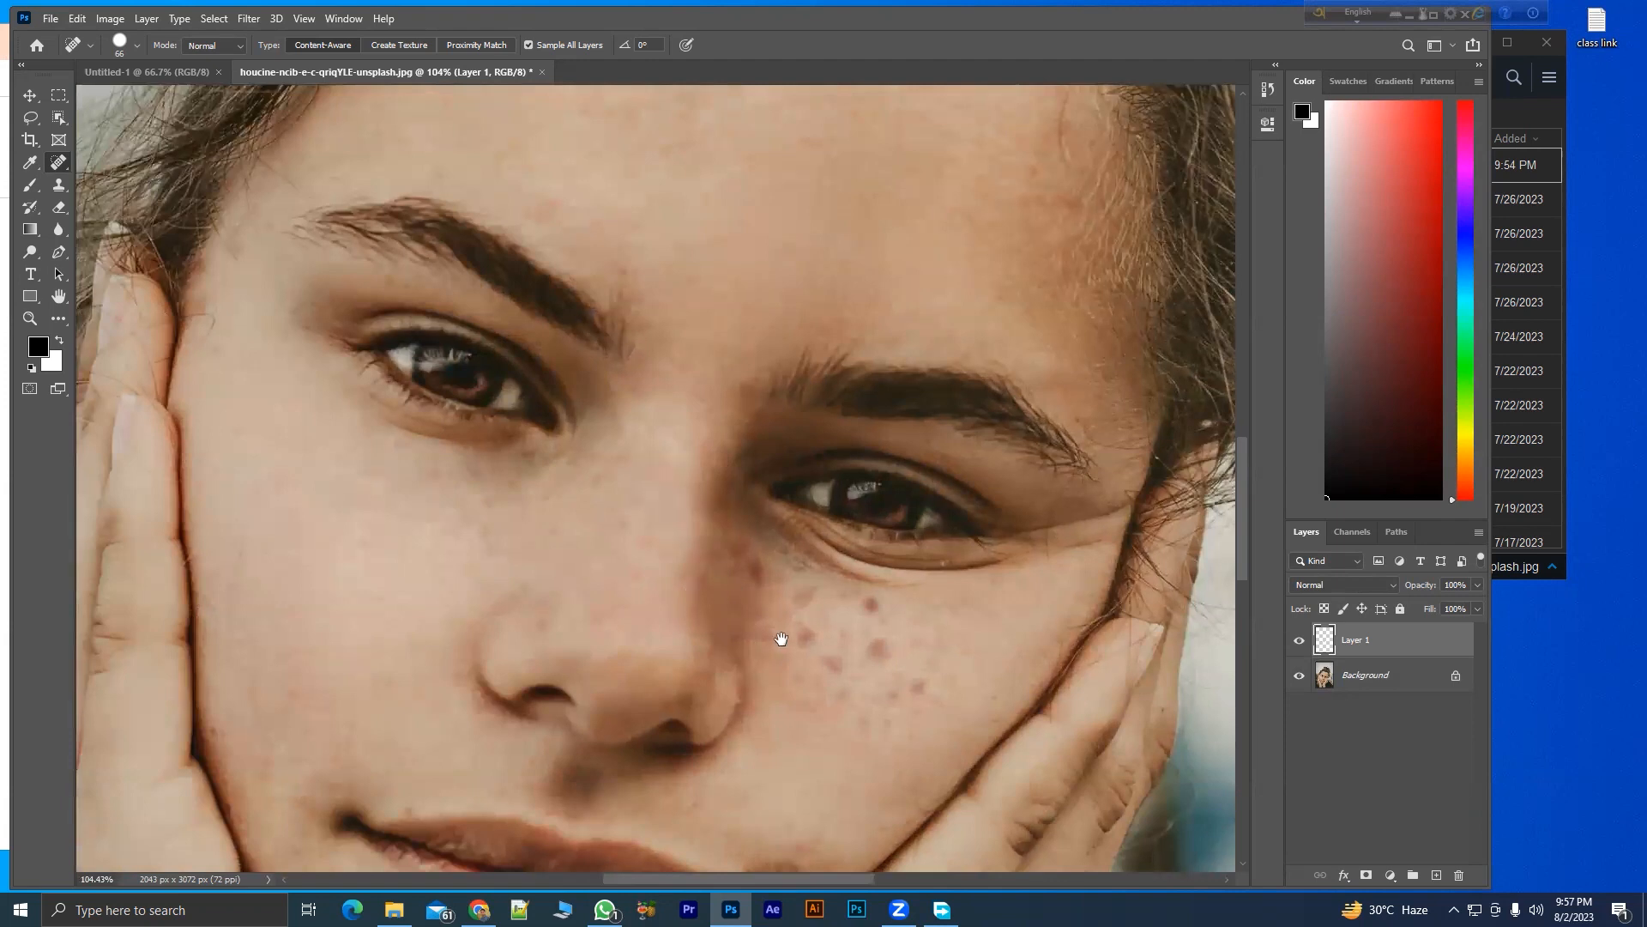
drag(781, 638, 654, 612)
click(630, 544)
click(610, 518)
click(600, 509)
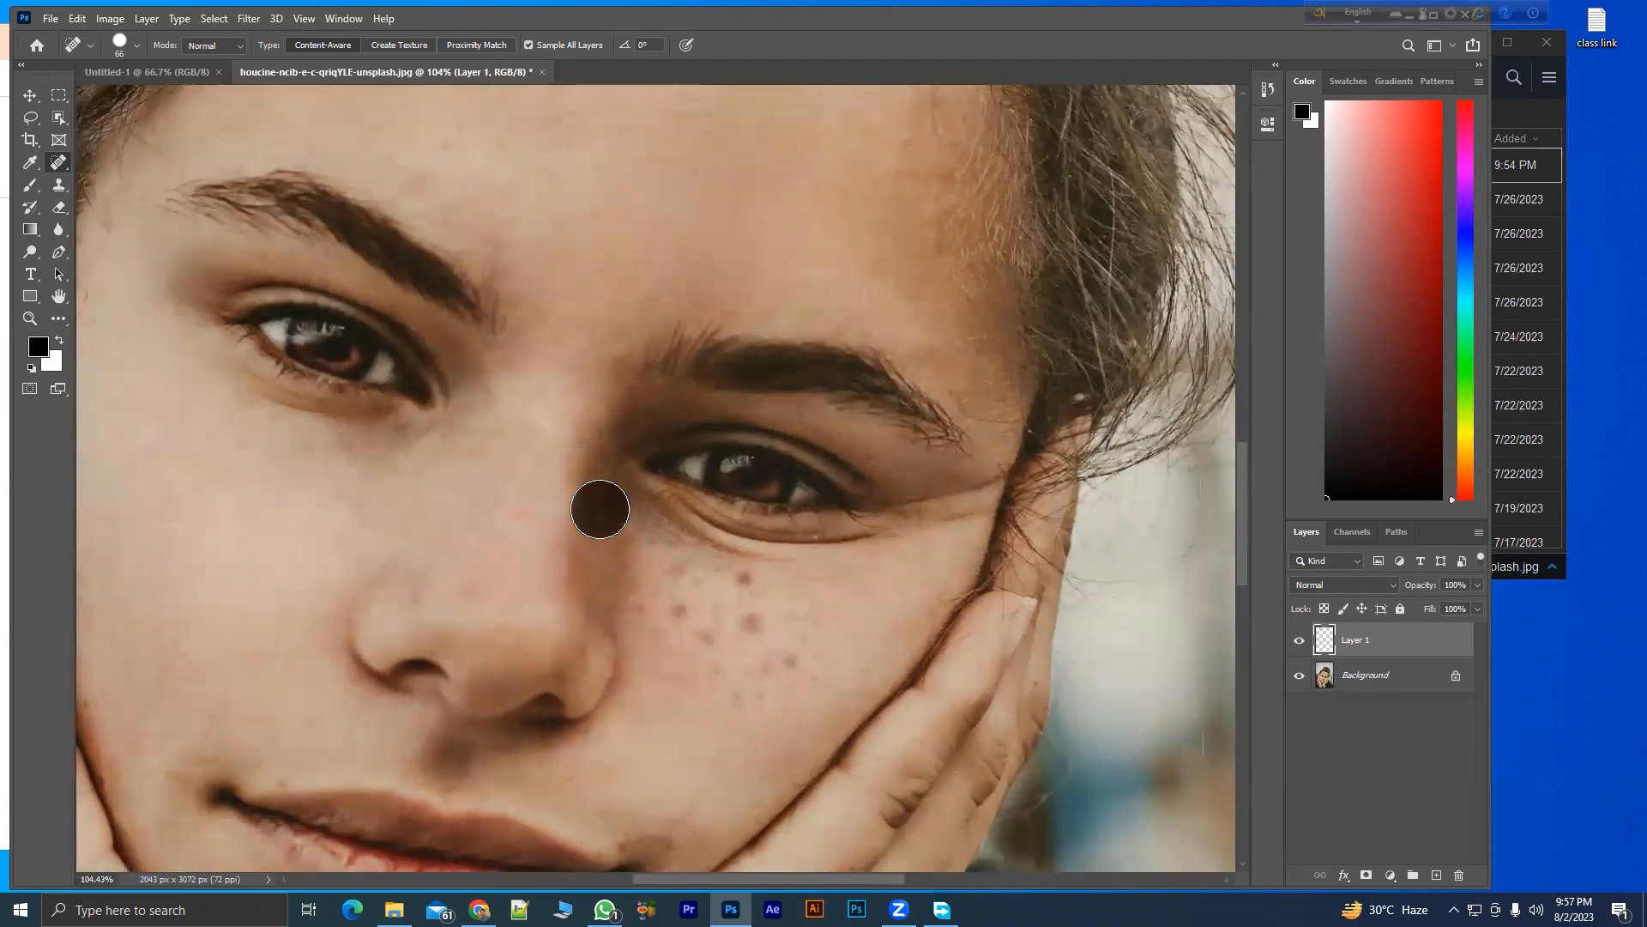
- Heal the cluster of spots on the cheek below the eye on the photo's right side
click(736, 581)
click(668, 581)
click(749, 622)
click(700, 641)
click(785, 656)
click(763, 649)
click(644, 618)
click(659, 695)
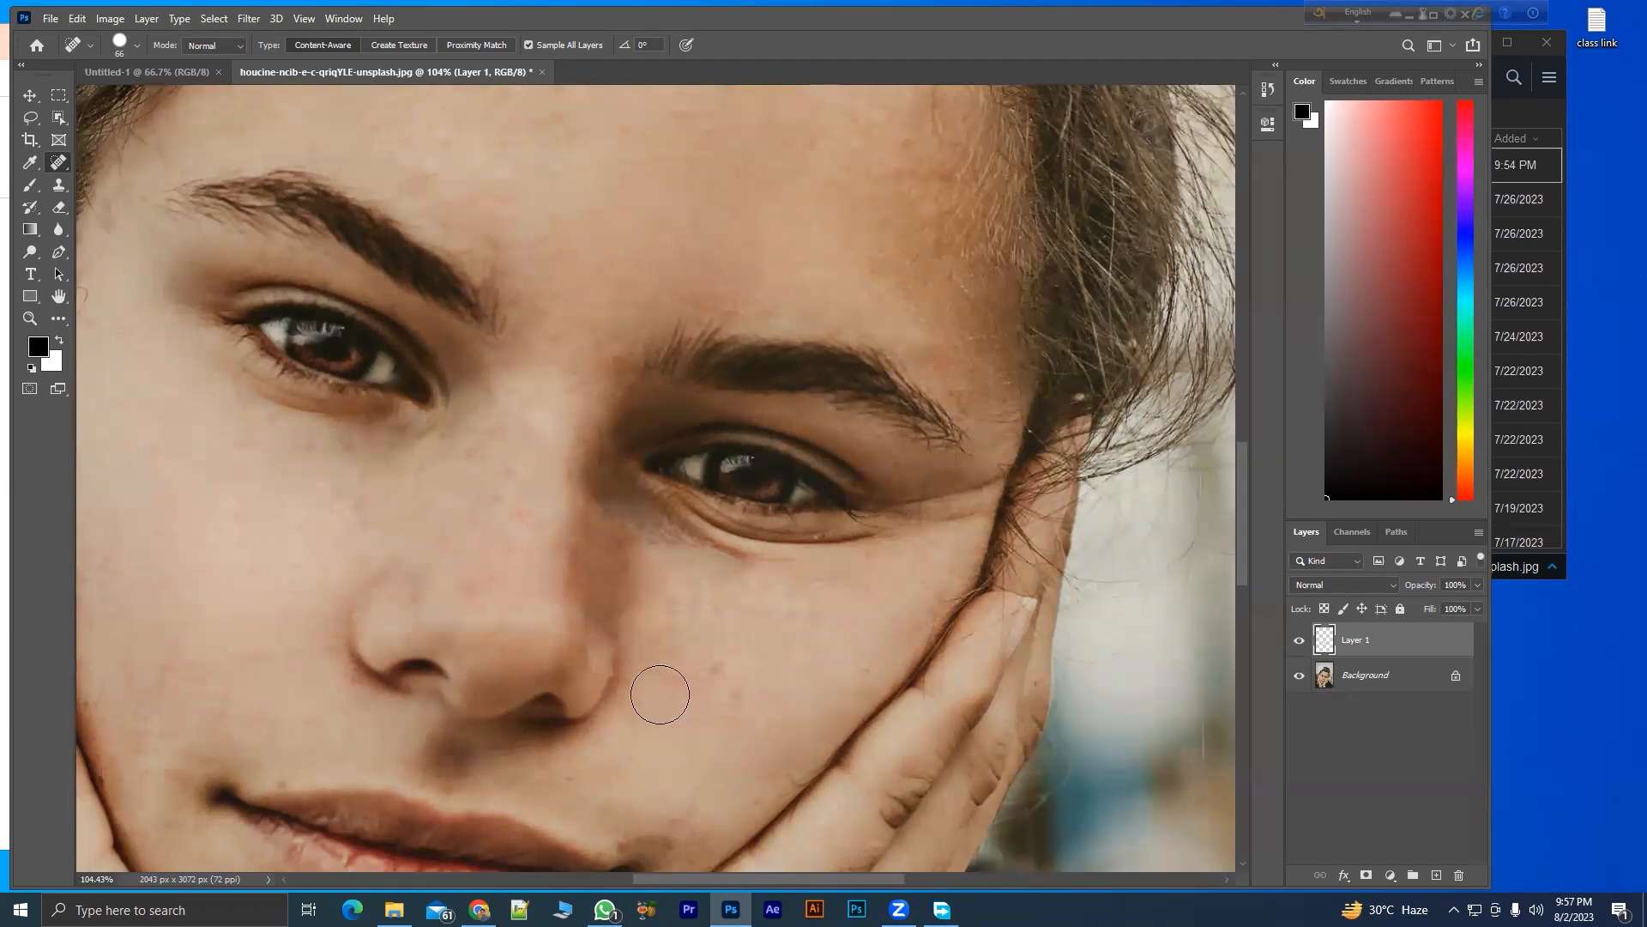
- Retouch the skin beside the nostril and the adjoining cheek, adjusting the healing brush size to suit the area
click(620, 641)
drag(716, 682, 733, 647)
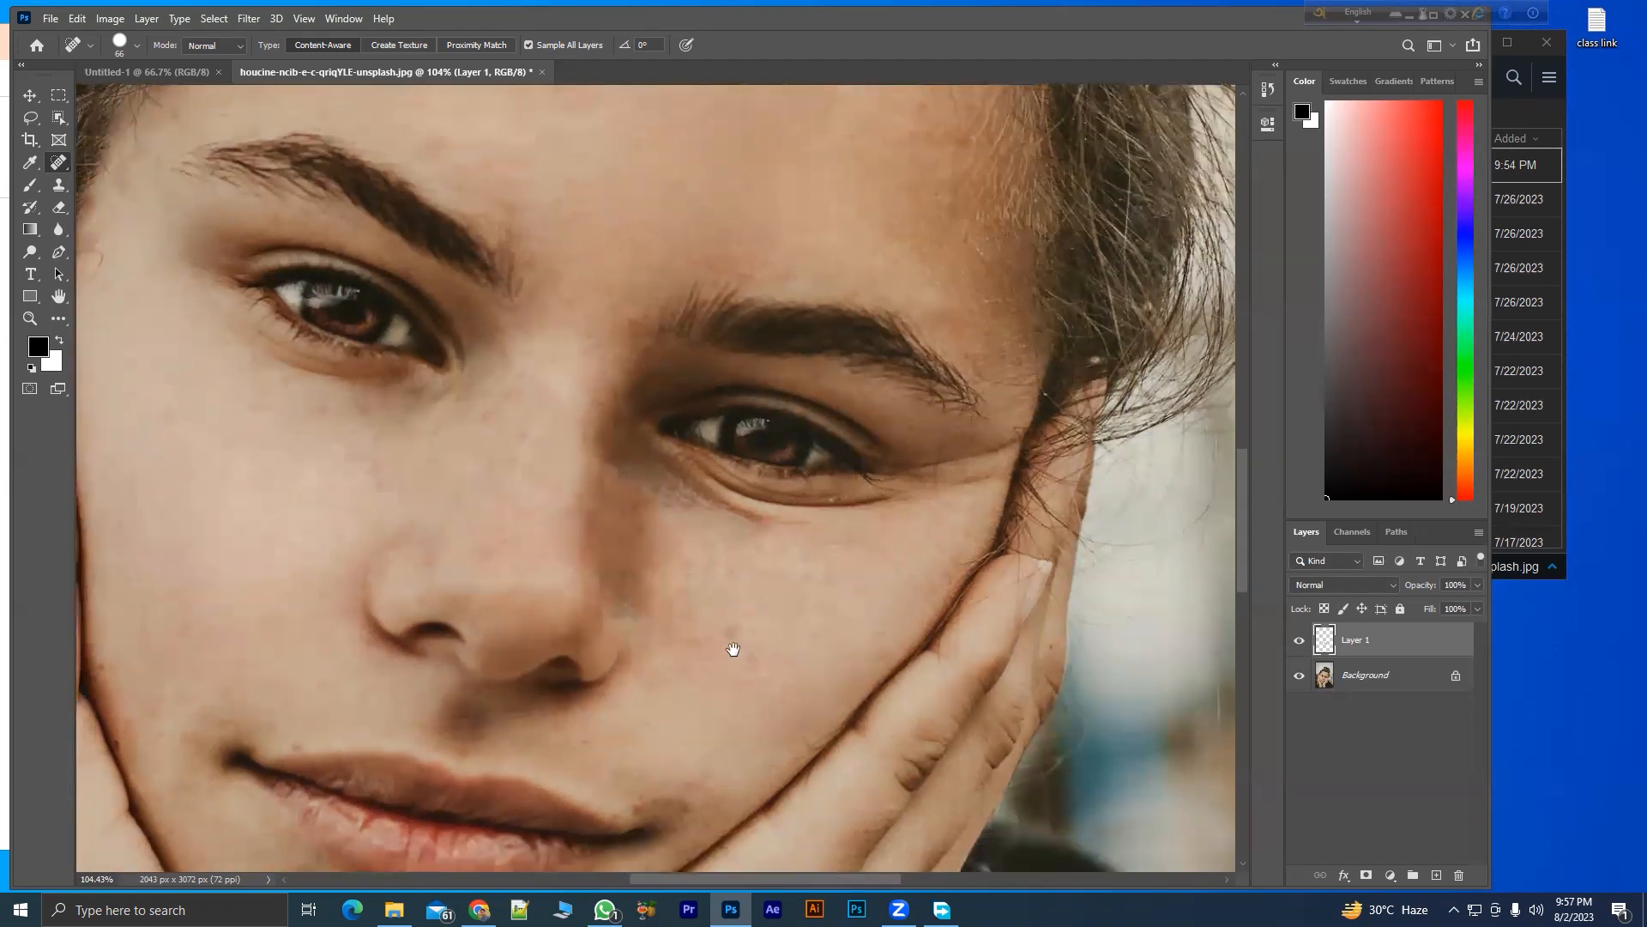
click(635, 630)
scroll(632, 615, up, 12)
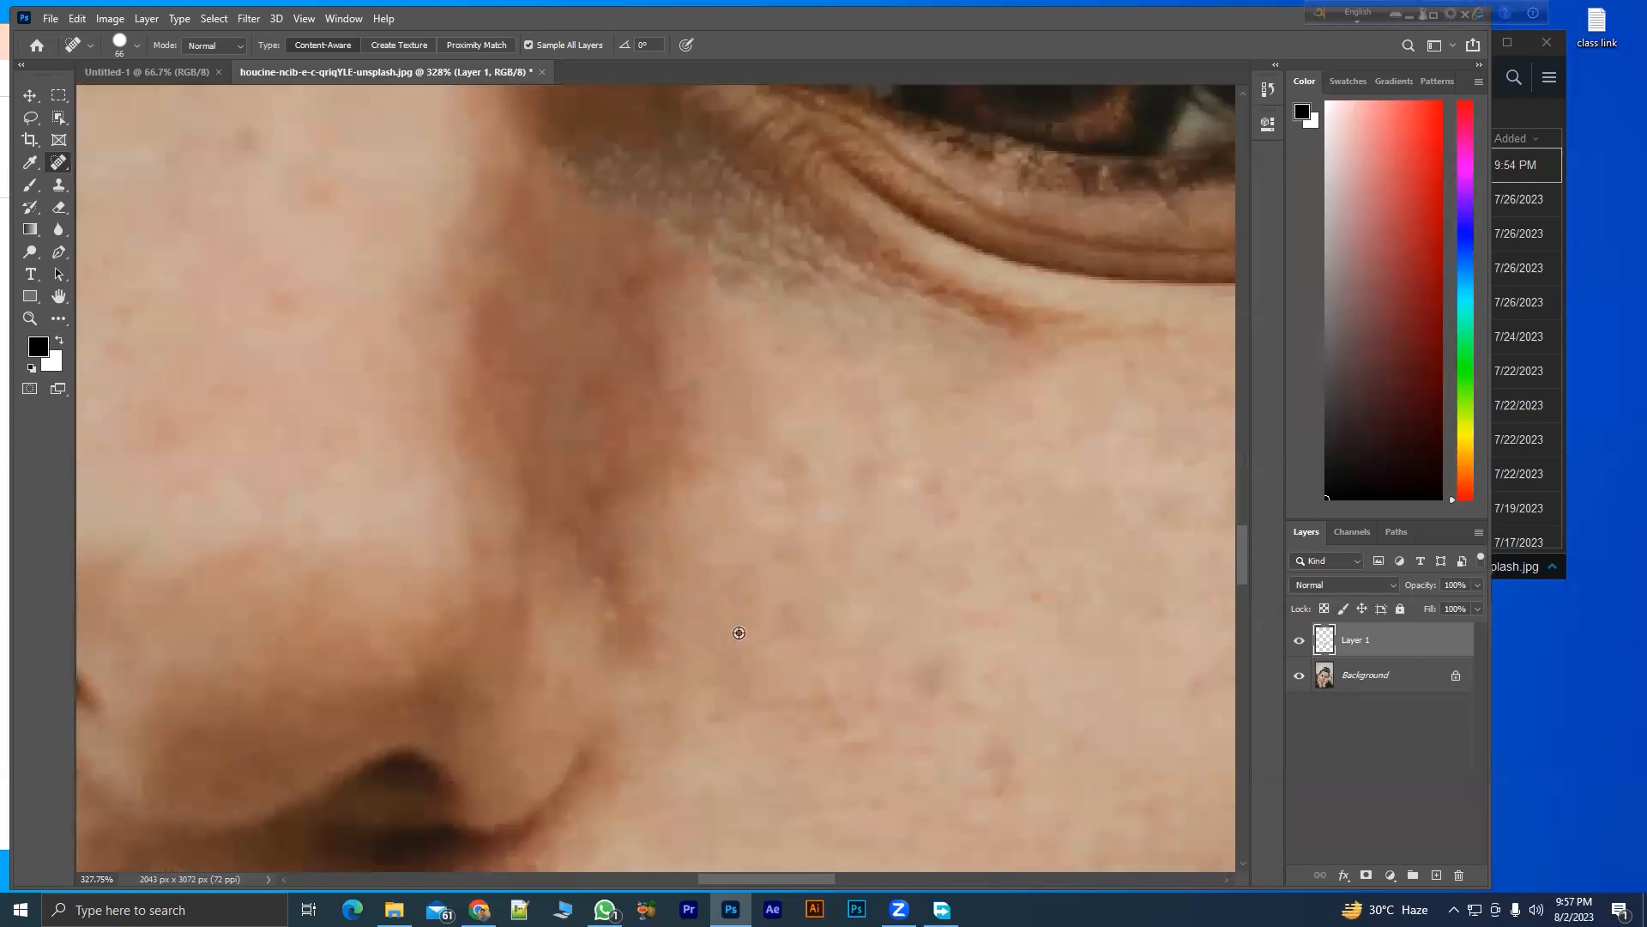
scroll(746, 632, down, 2)
drag(751, 631, 662, 608)
scroll(719, 649, down, 2)
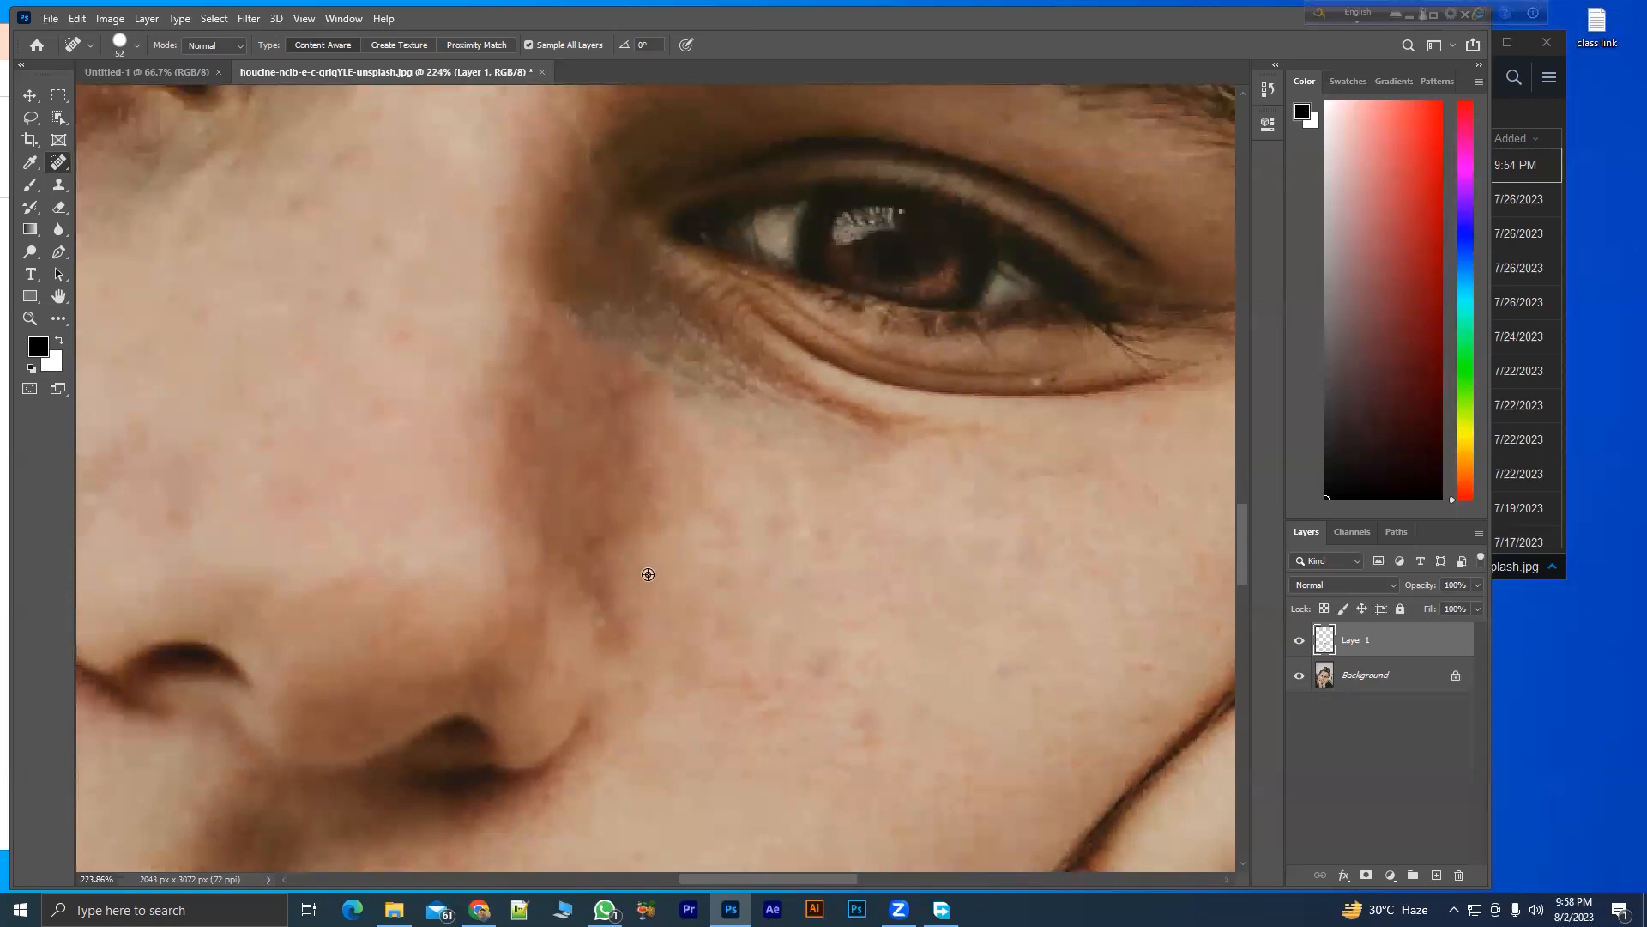
drag(773, 635, 752, 589)
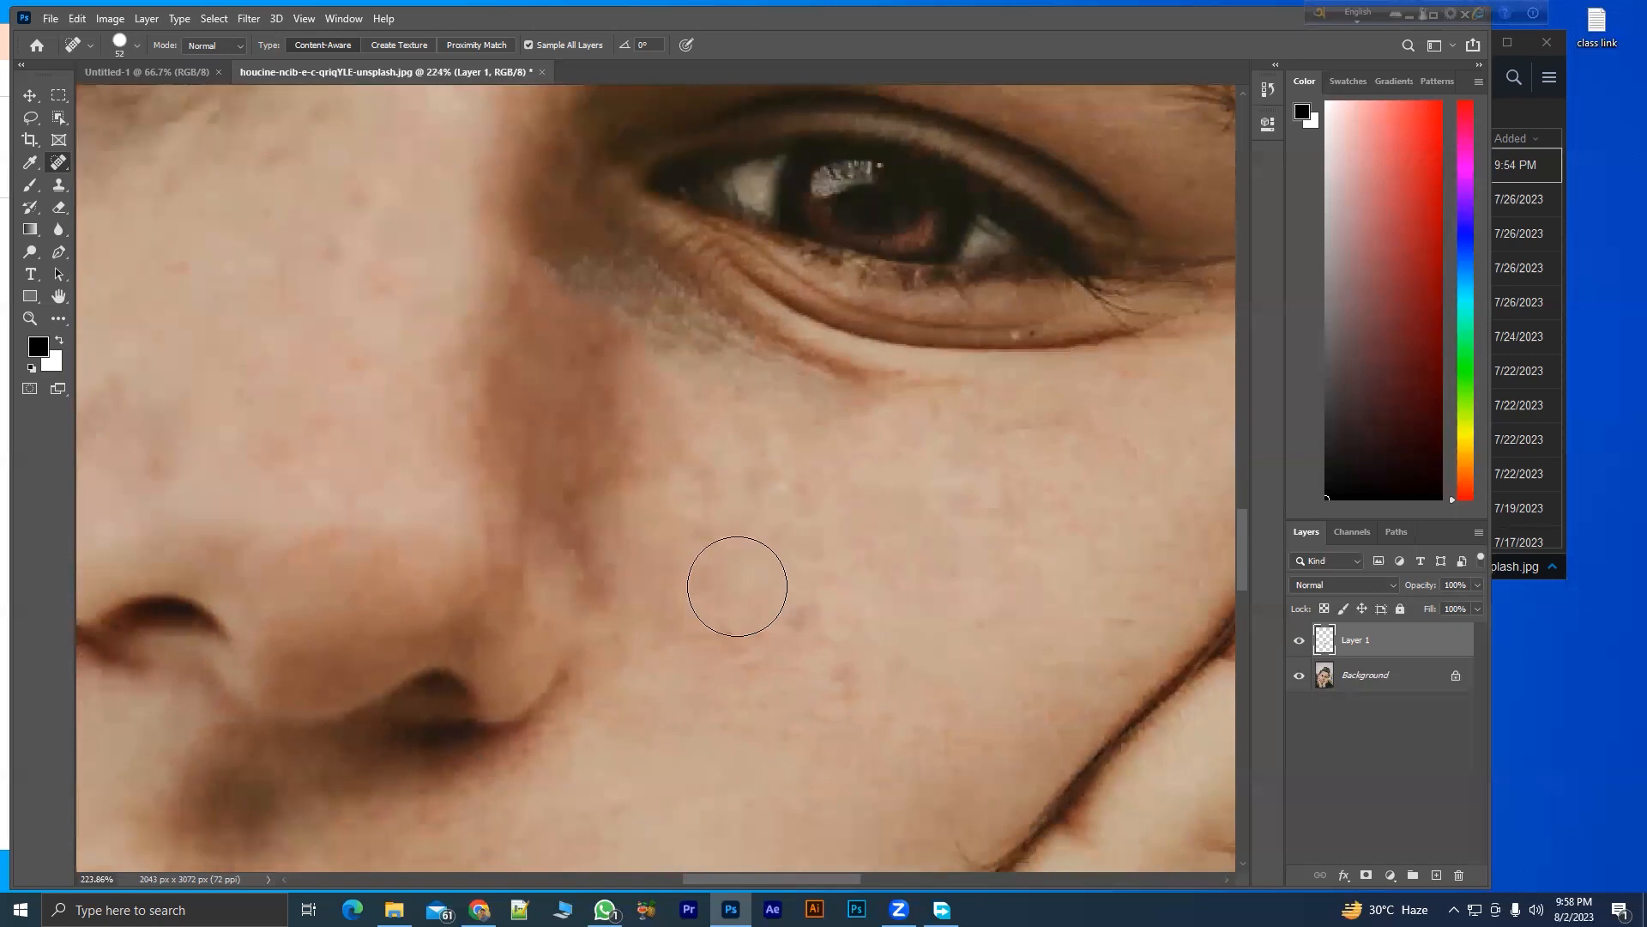
alt+right_click(754, 564)
mouse_move(735, 584)
mouse_down()
mouse_move(860, 618)
mouse_move(732, 610)
mouse_move(806, 631)
mouse_up()
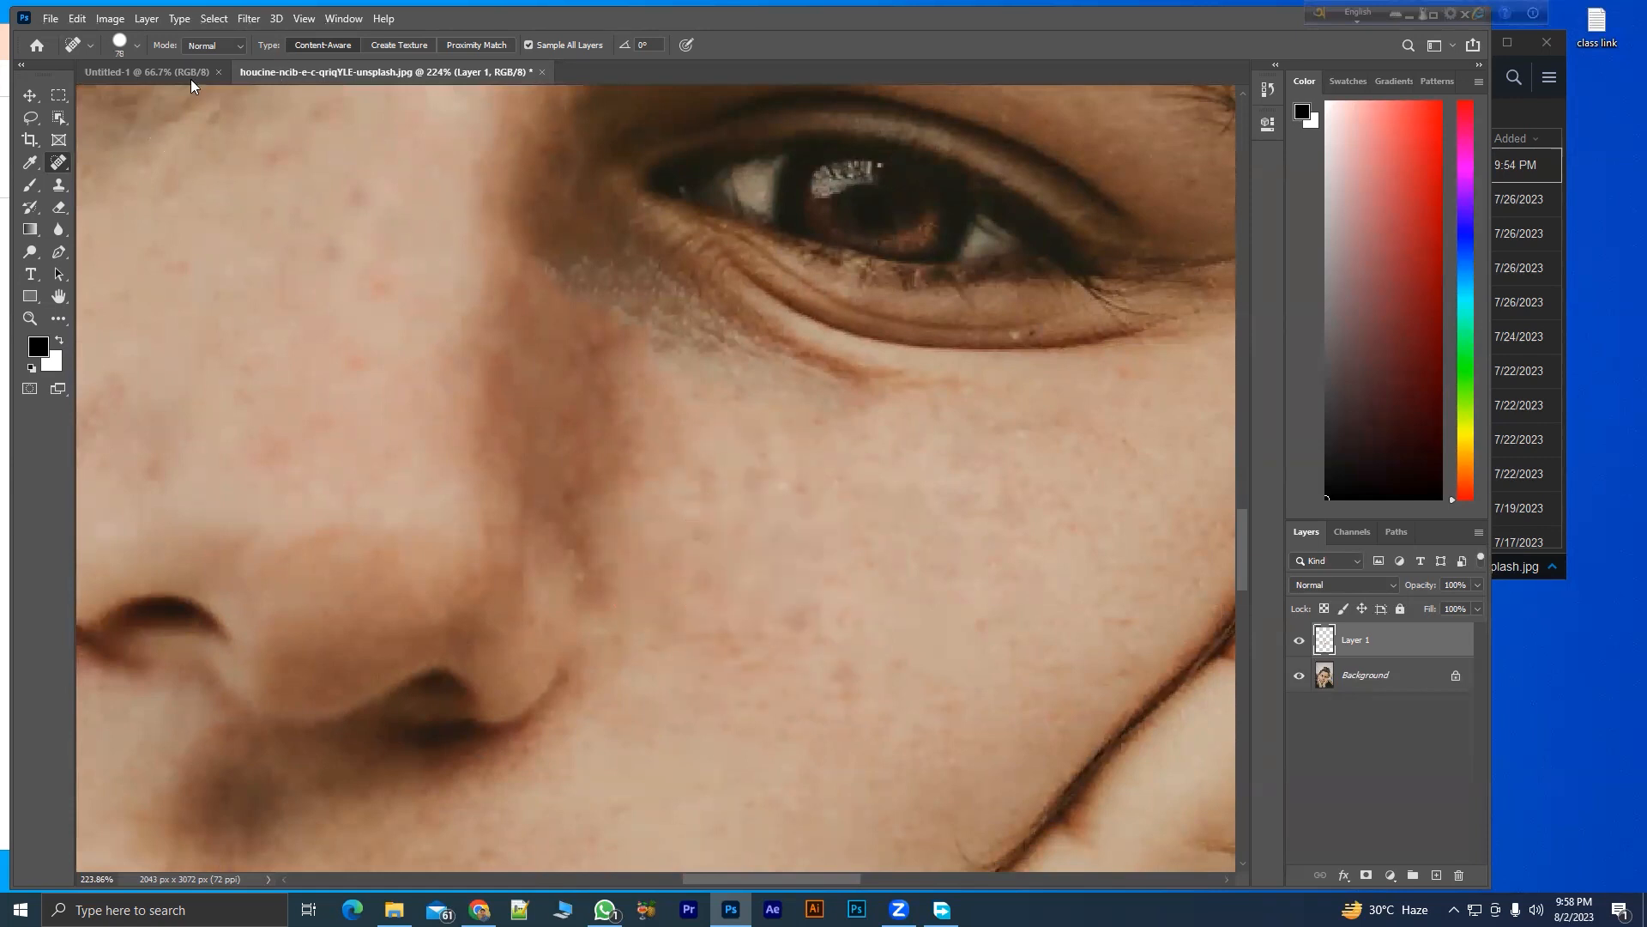
- Adjust the healing brush's diameter and soften its edge by lowering the hardness to about 17%
click(121, 53)
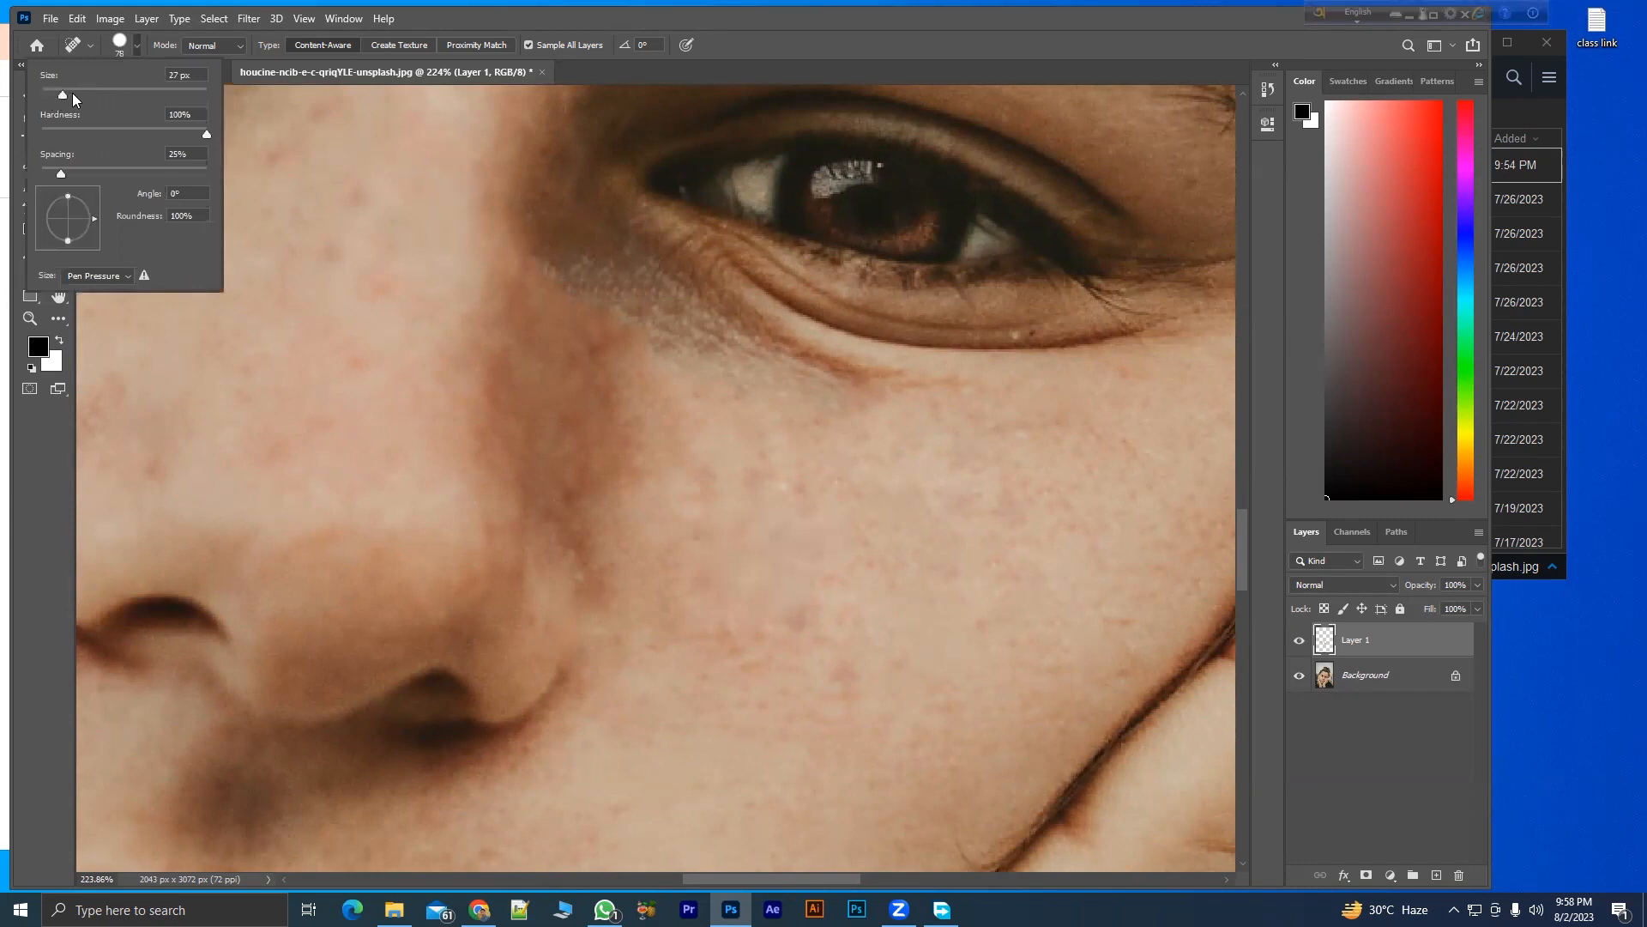
drag(124, 105, 60, 93)
mouse_move(651, 495)
mouse_down()
mouse_move(738, 518)
mouse_move(652, 515)
mouse_move(762, 535)
mouse_move(602, 513)
mouse_move(752, 558)
mouse_move(663, 533)
mouse_up()
mouse_move(653, 445)
mouse_down()
mouse_move(628, 446)
mouse_move(649, 452)
mouse_up()
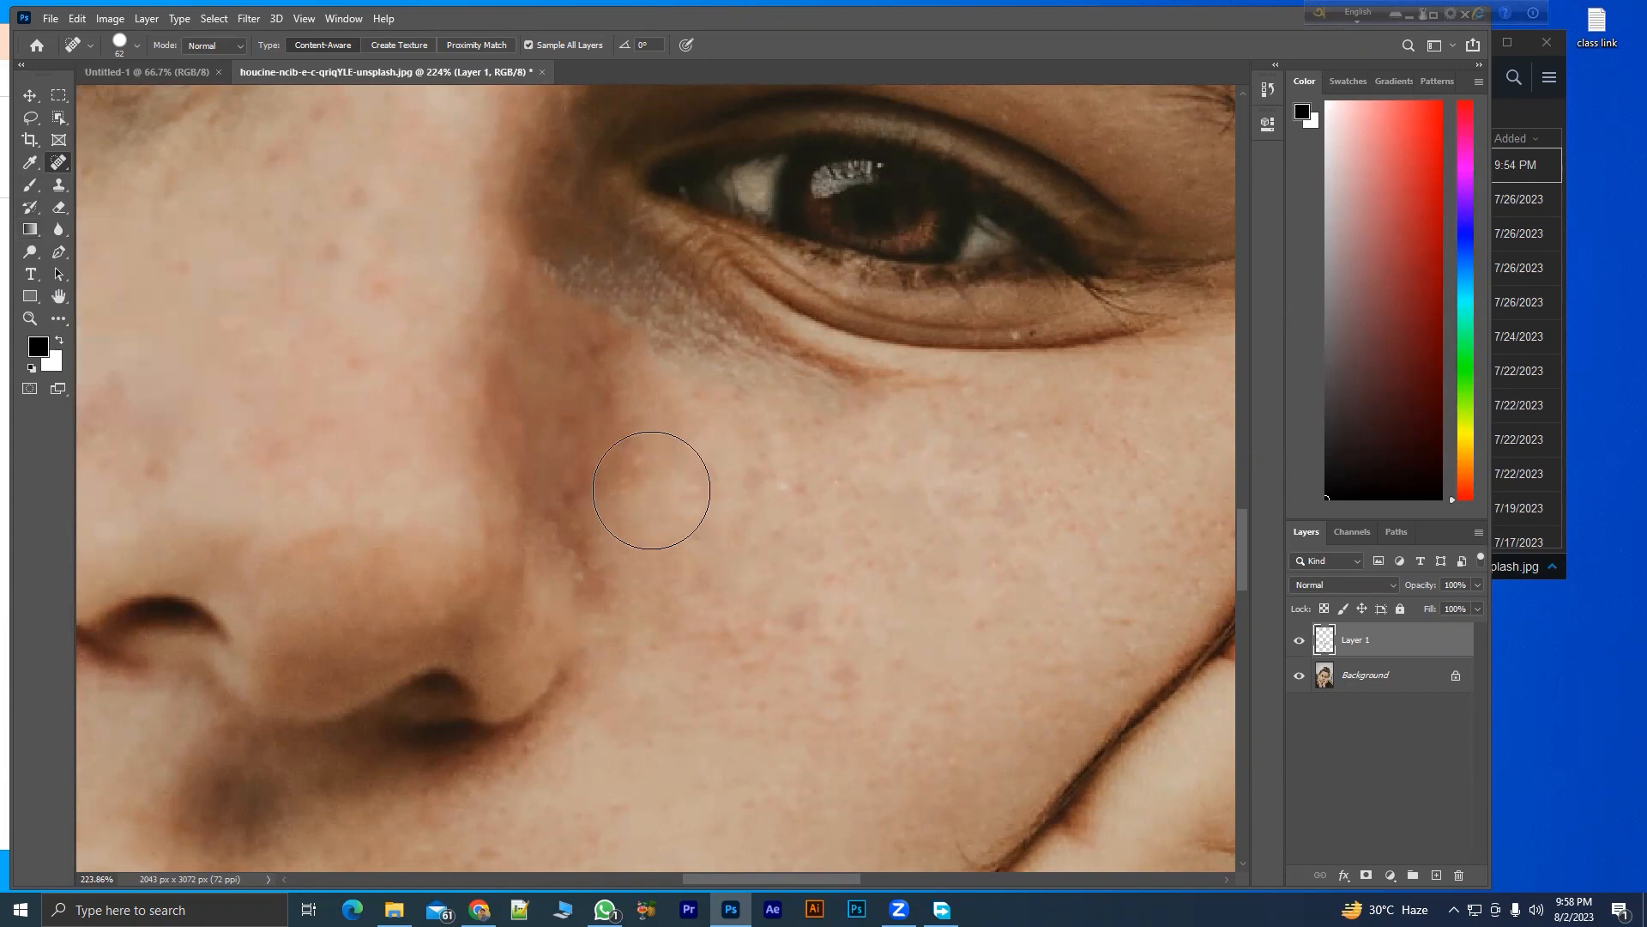
mouse_move(678, 442)
mouse_down()
mouse_move(752, 469)
mouse_move(652, 496)
mouse_move(683, 501)
mouse_move(686, 587)
mouse_up()
drag(647, 353, 649, 247)
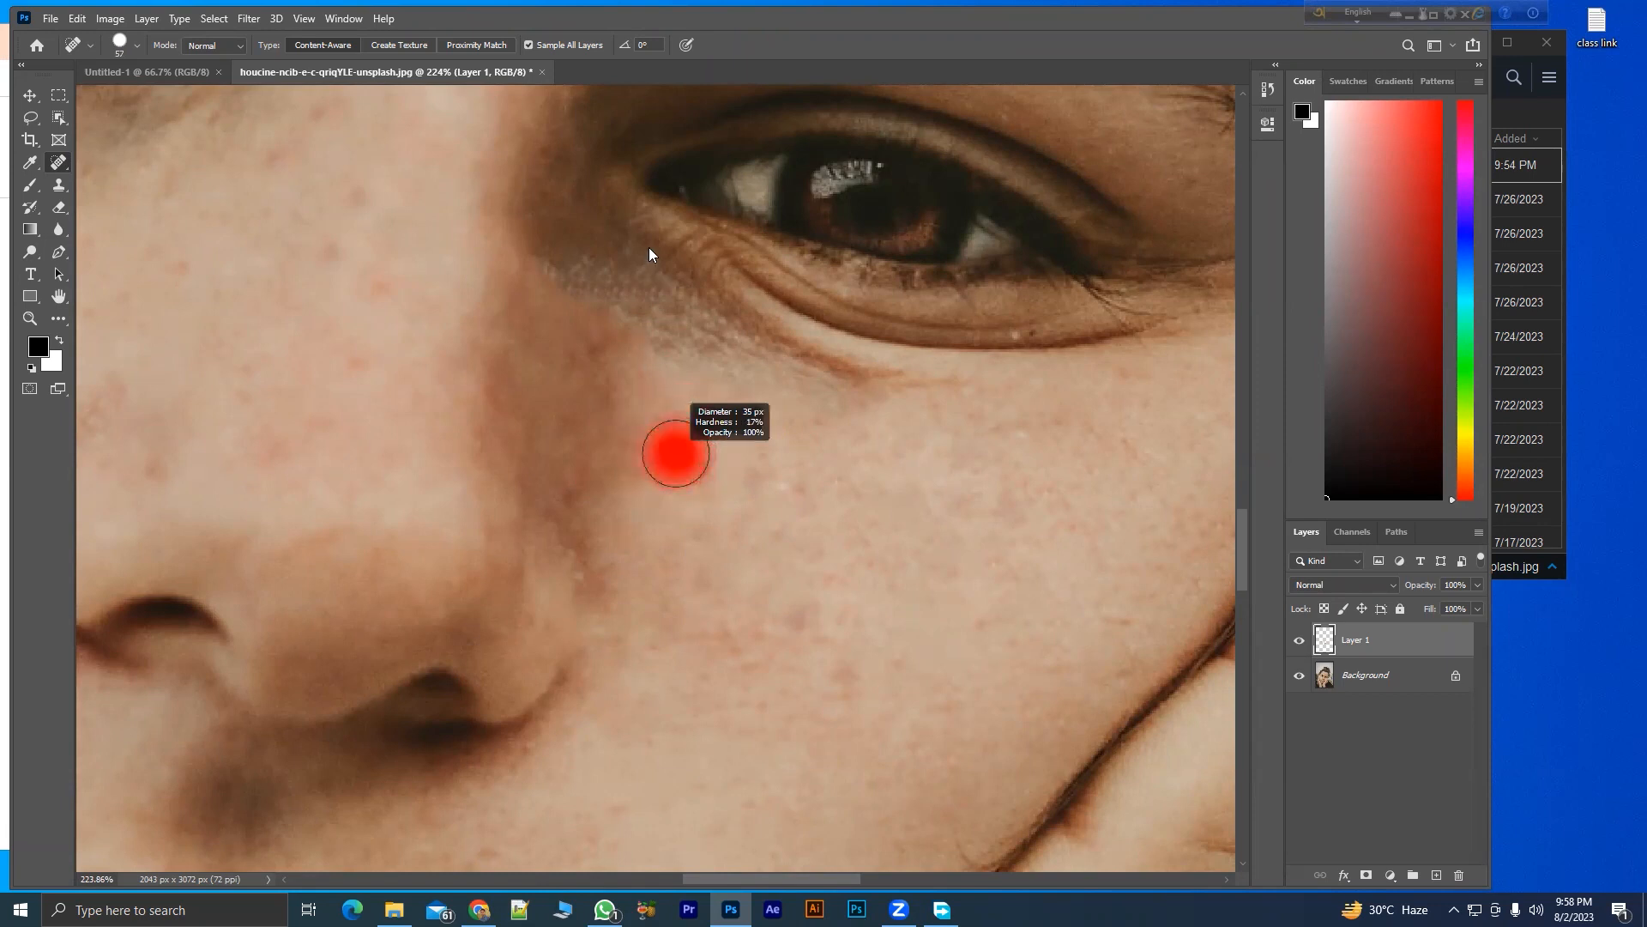
mouse_move(684, 469)
mouse_down()
mouse_move(673, 388)
mouse_move(754, 489)
mouse_move(589, 688)
mouse_move(589, 525)
mouse_move(538, 532)
mouse_up()
- Heal the dark blemishes around the corner of the mouth with the healing brush at 54 px
scroll(614, 554, down, 3)
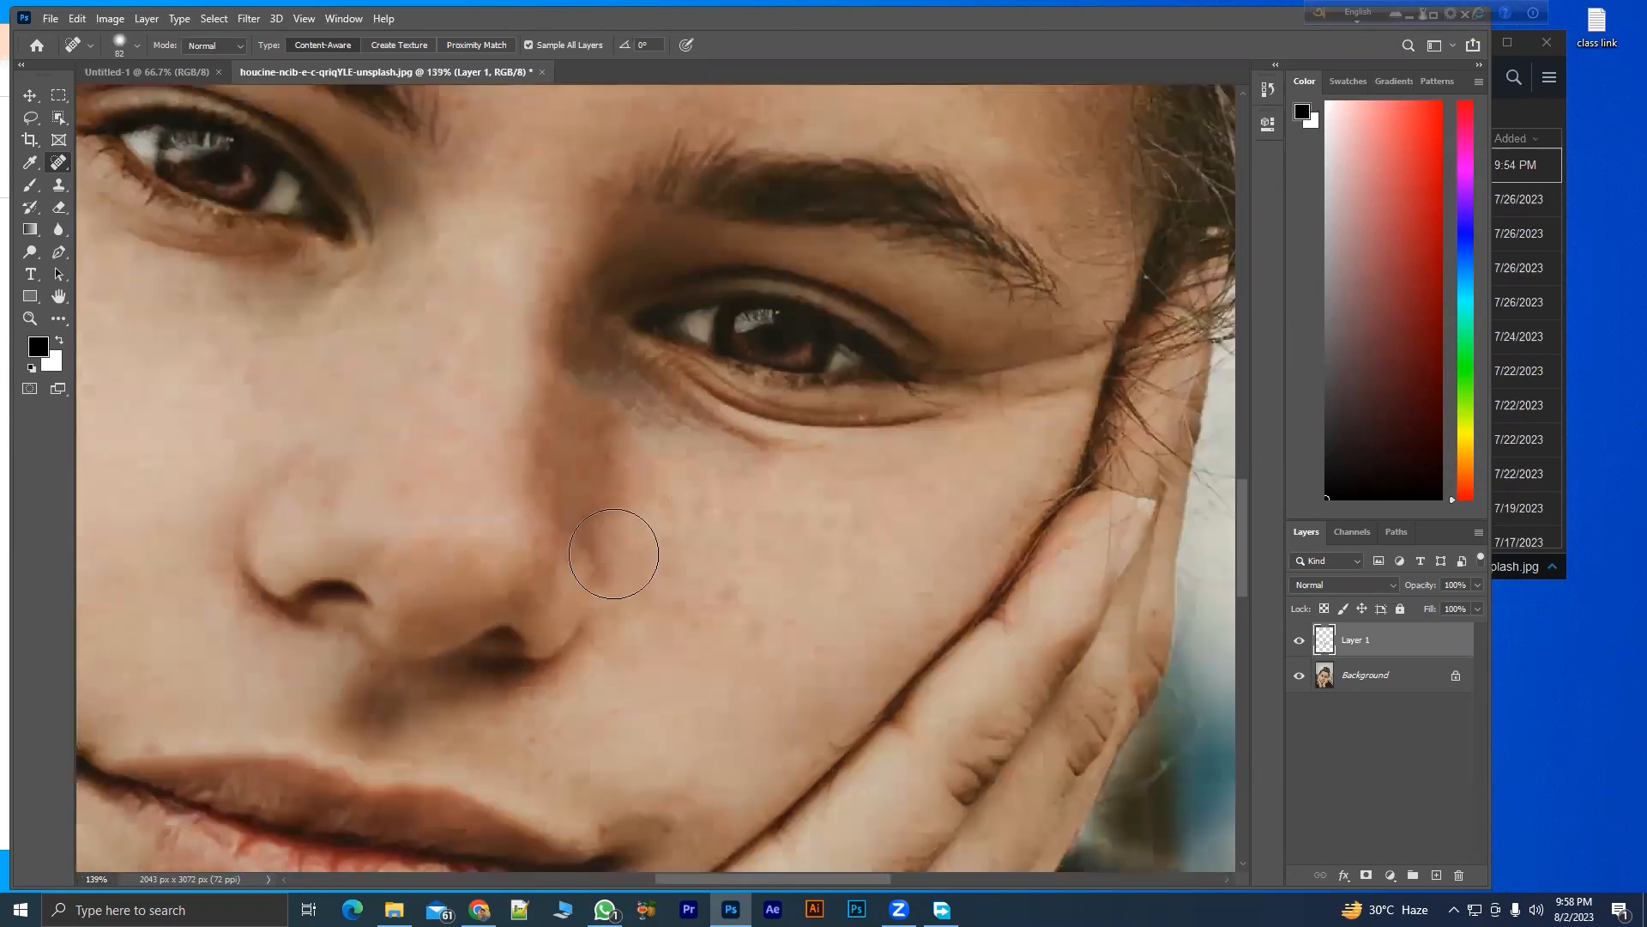
drag(776, 487, 692, 390)
drag(632, 712, 533, 533)
scroll(518, 552, up, 5)
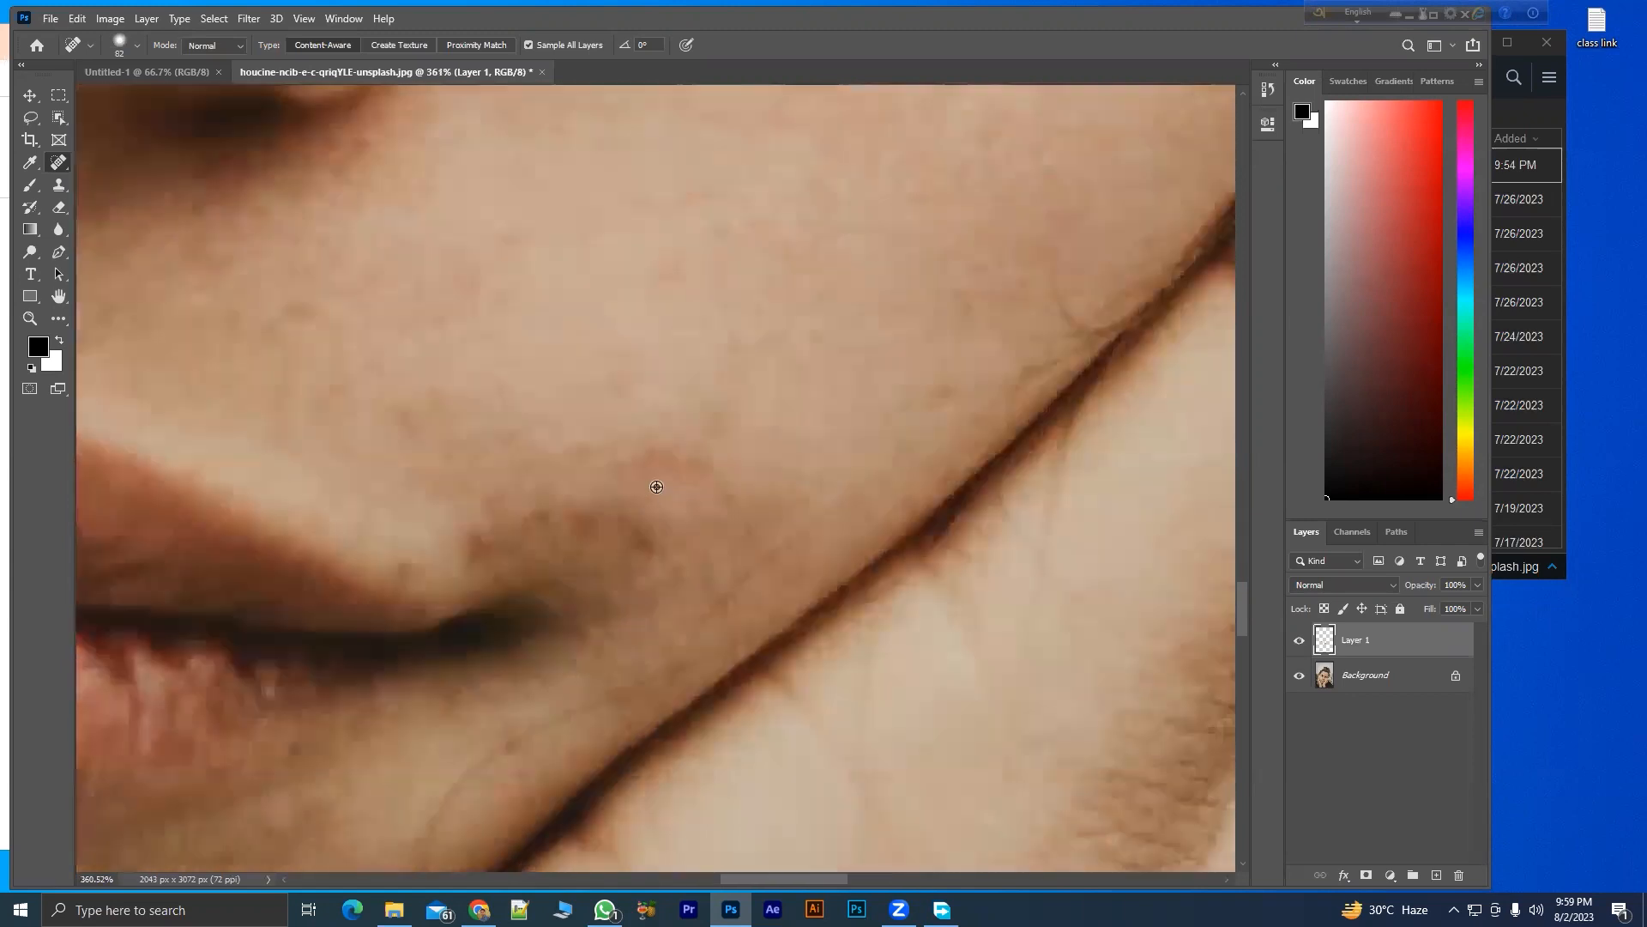
drag(663, 462, 625, 455)
click(676, 482)
click(504, 525)
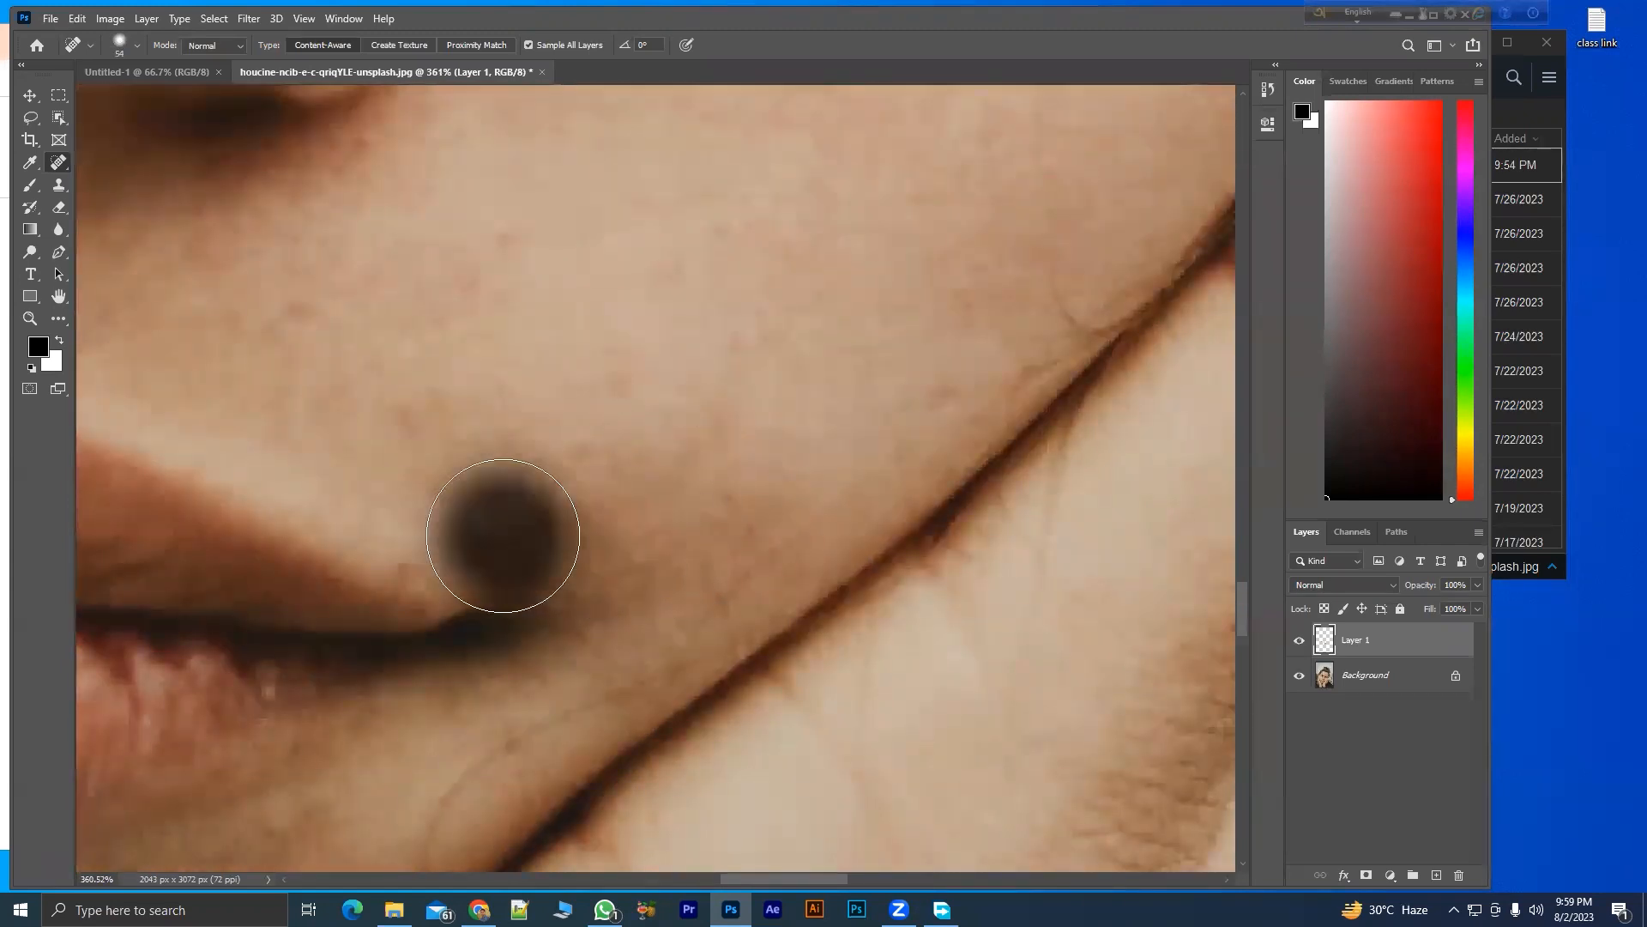
click(562, 492)
- Heal the remaining faint marks on and around the bridge of the nose
scroll(648, 510, down, 6)
drag(730, 542, 732, 582)
click(472, 249)
click(483, 296)
drag(519, 281, 614, 460)
scroll(527, 398, up, 6)
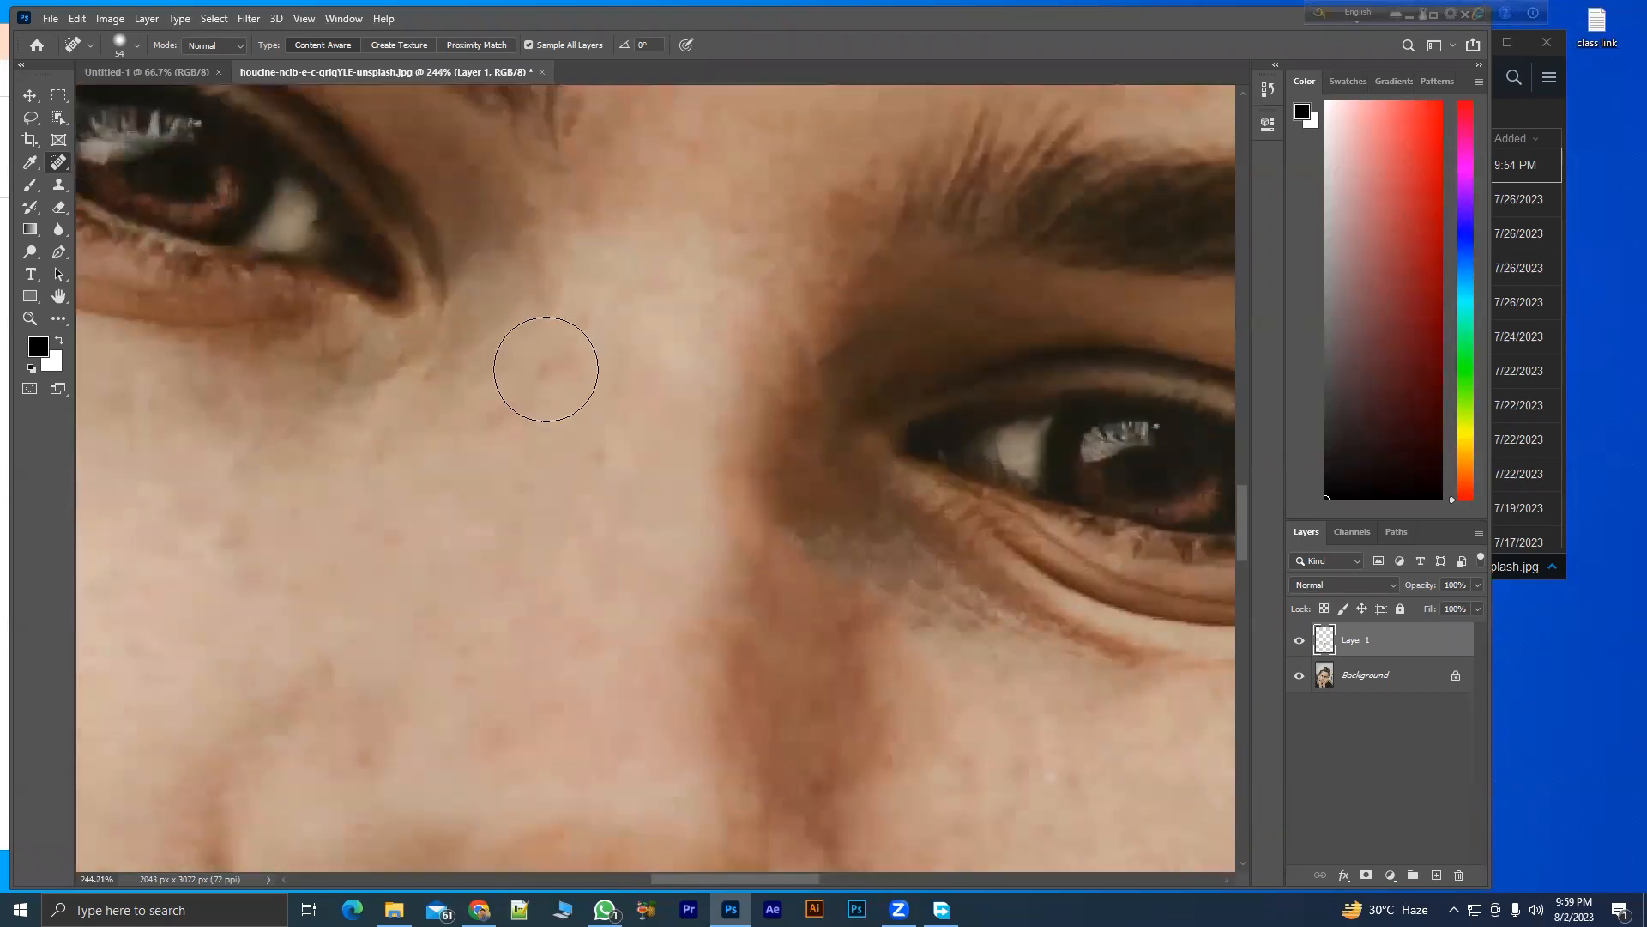
click(540, 367)
scroll(533, 448, down, 3)
scroll(523, 485, down, 1)
scroll(524, 485, down, 1)
click(552, 515)
click(558, 433)
- Touch up the remaining mark on the cheek next to the hand on the photo's right side
scroll(710, 525, down, 3)
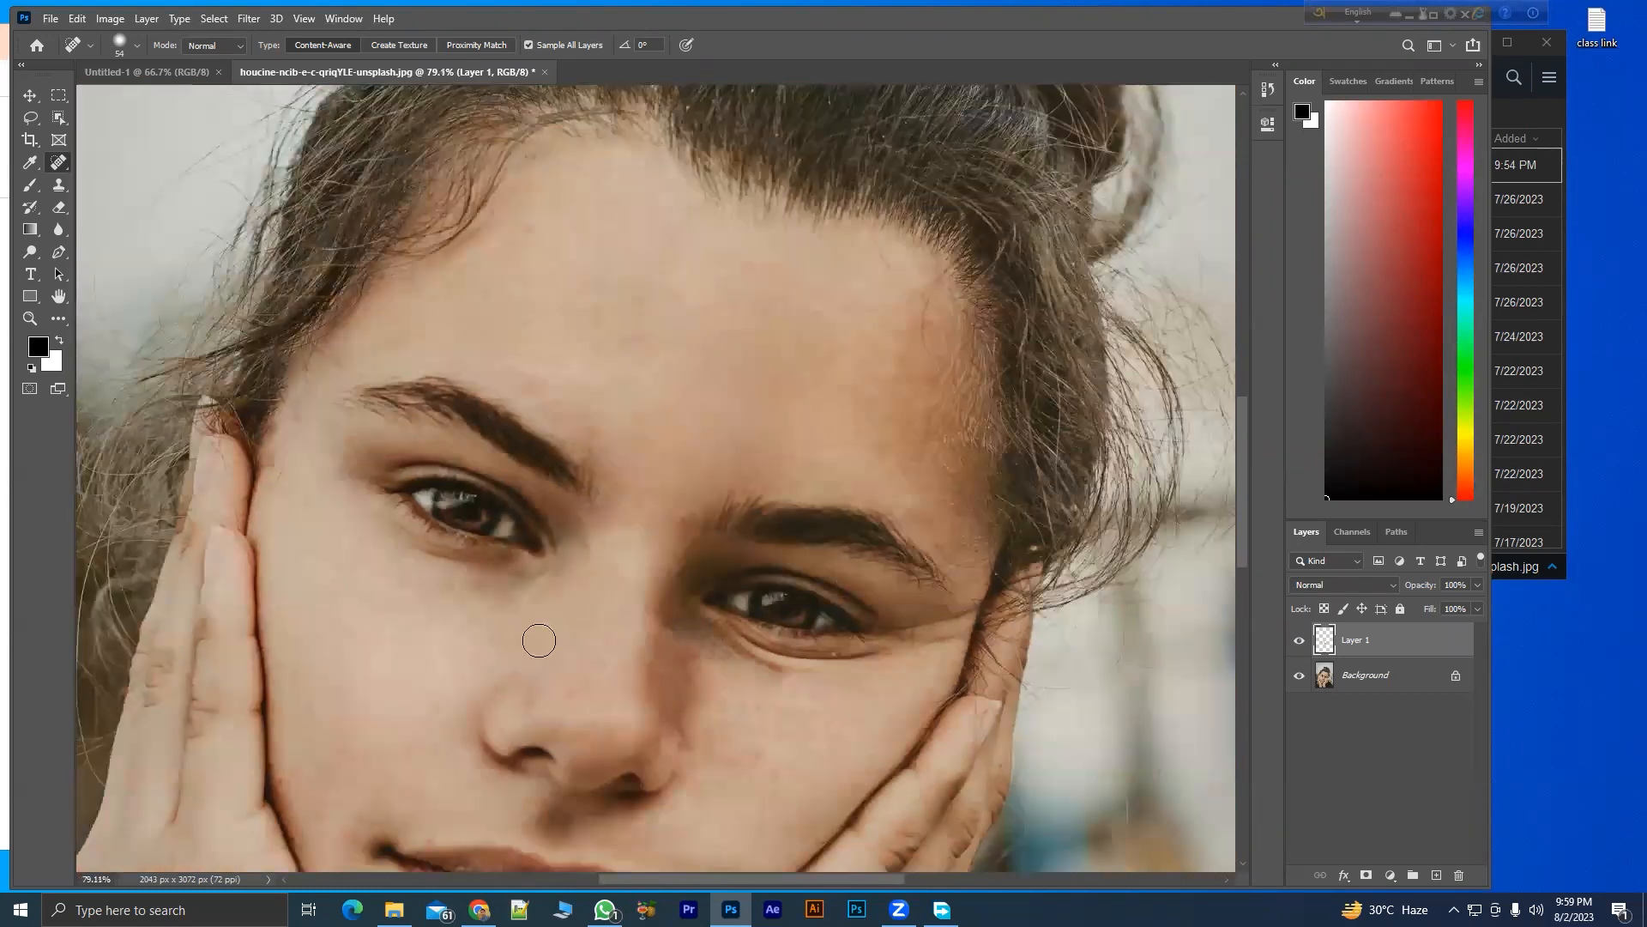
scroll(564, 525, down, 1)
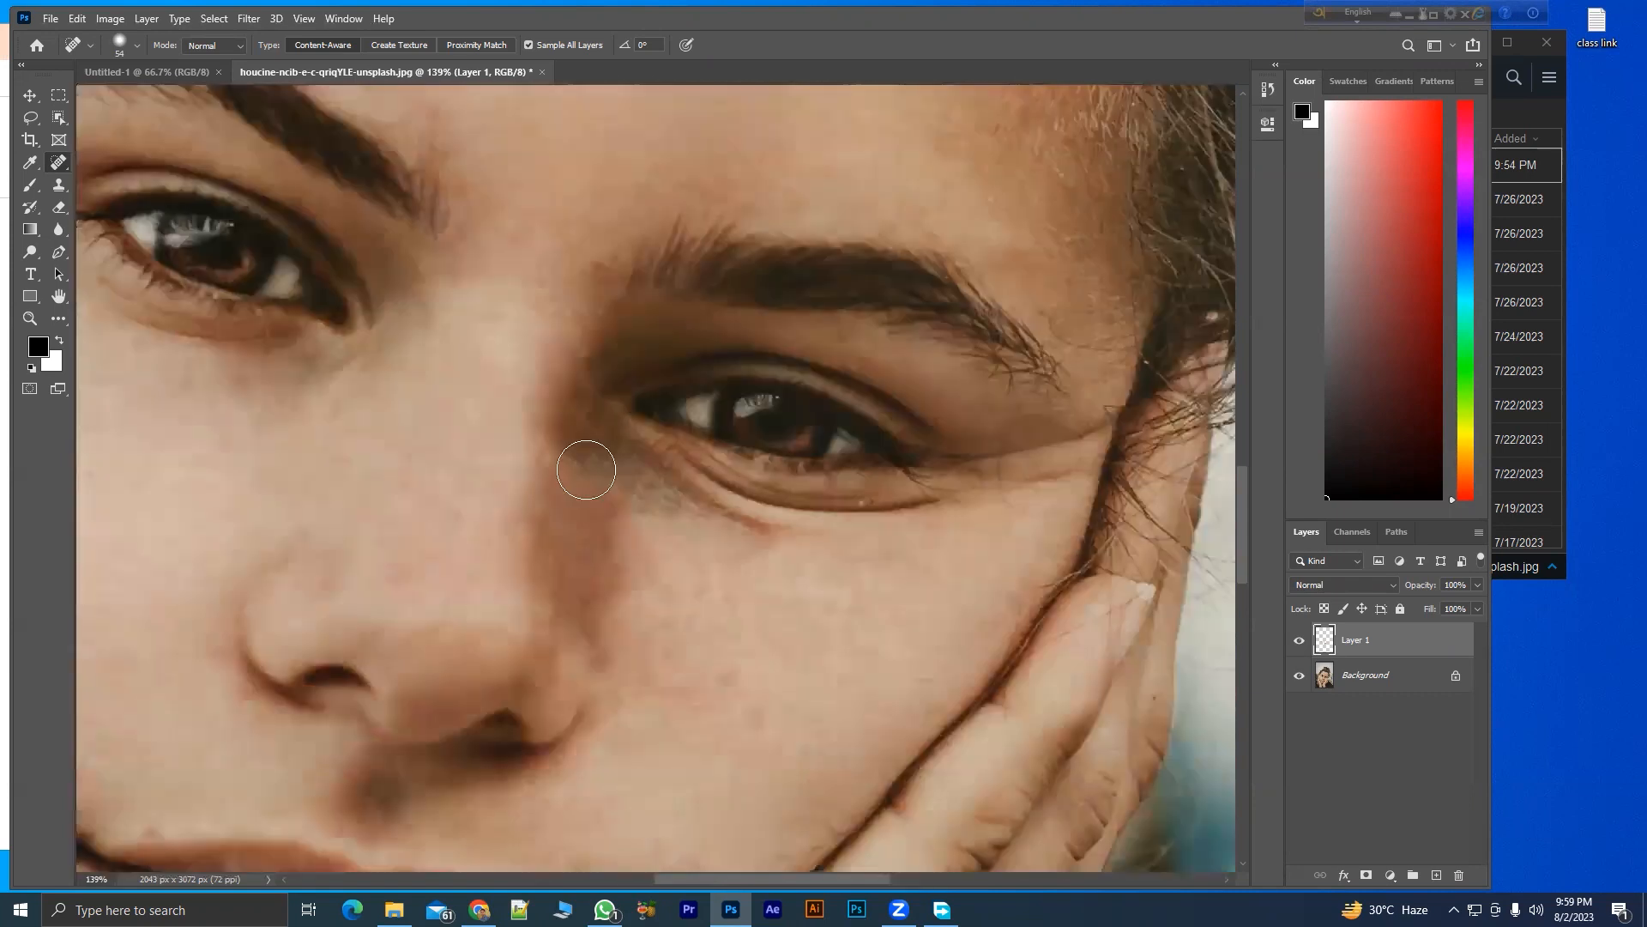
scroll(577, 467, down, 3)
scroll(633, 596, up, 4)
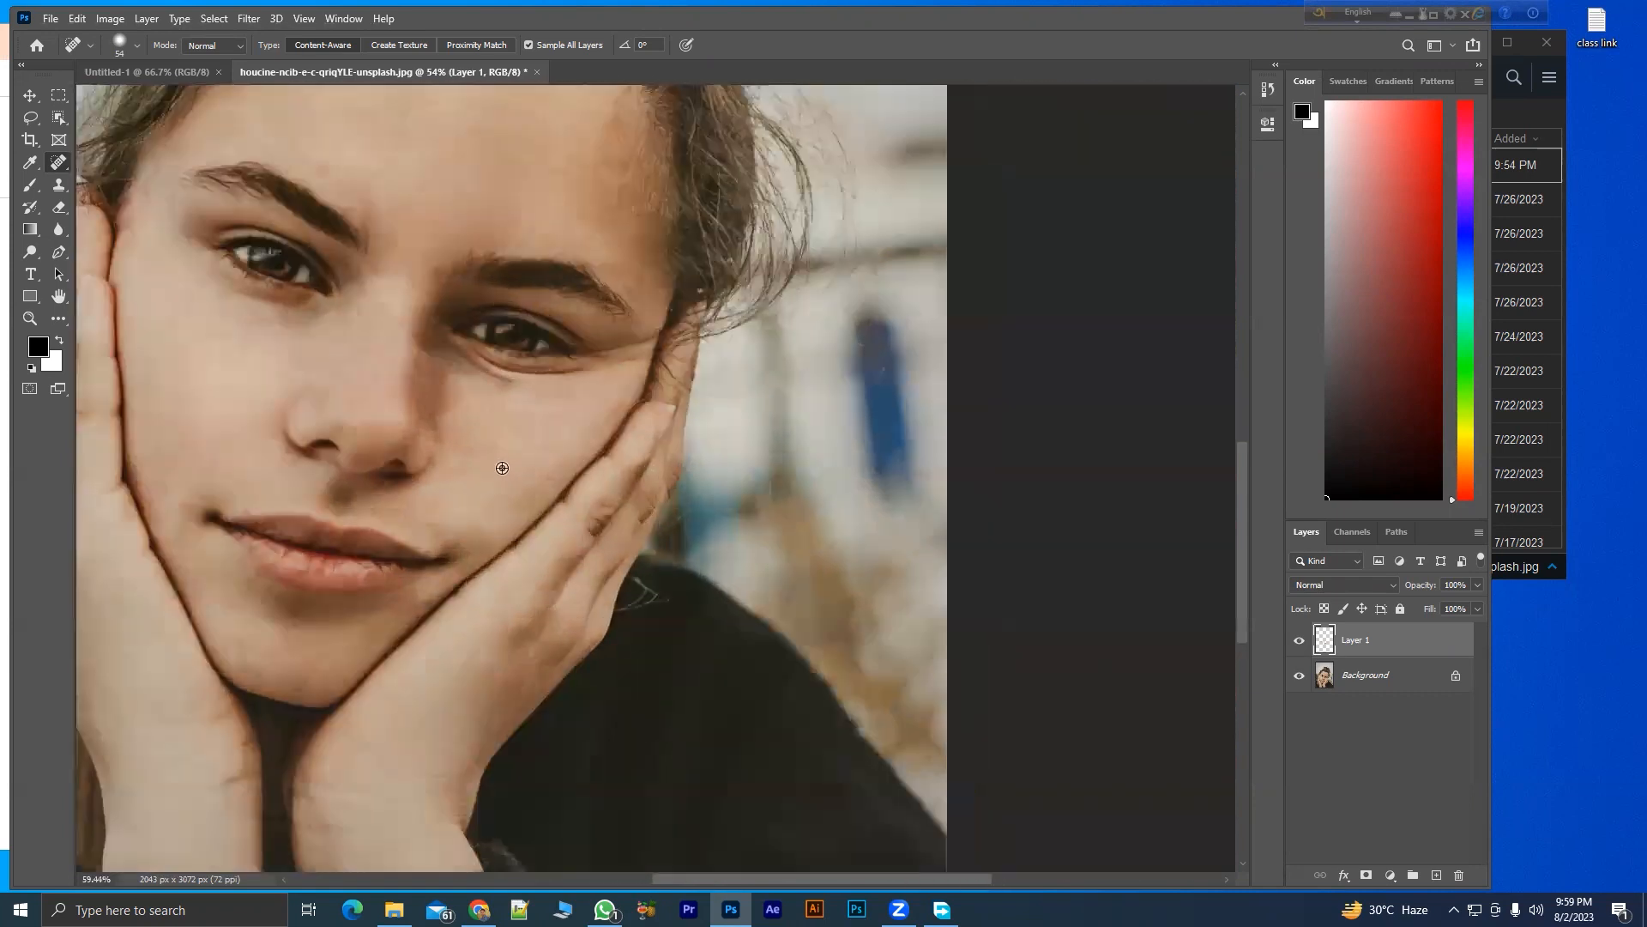
click(505, 443)
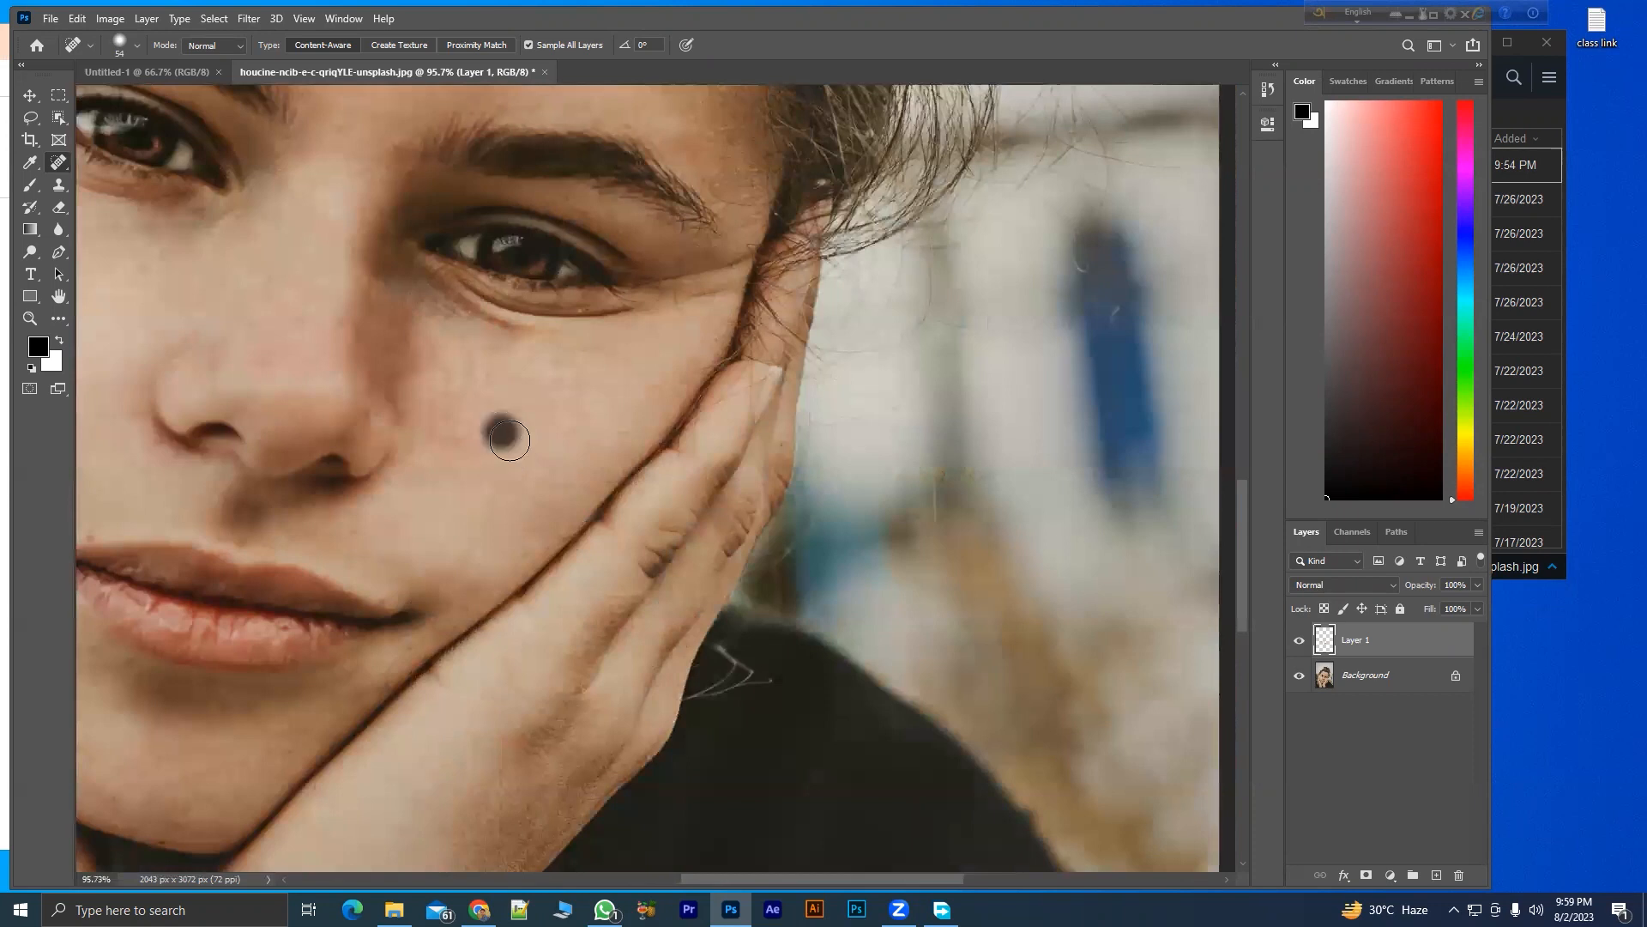
- Heal the remaining faint marks across the forehead with the Spot Healing Brush at 54 px
scroll(537, 460, down, 3)
drag(328, 496, 669, 648)
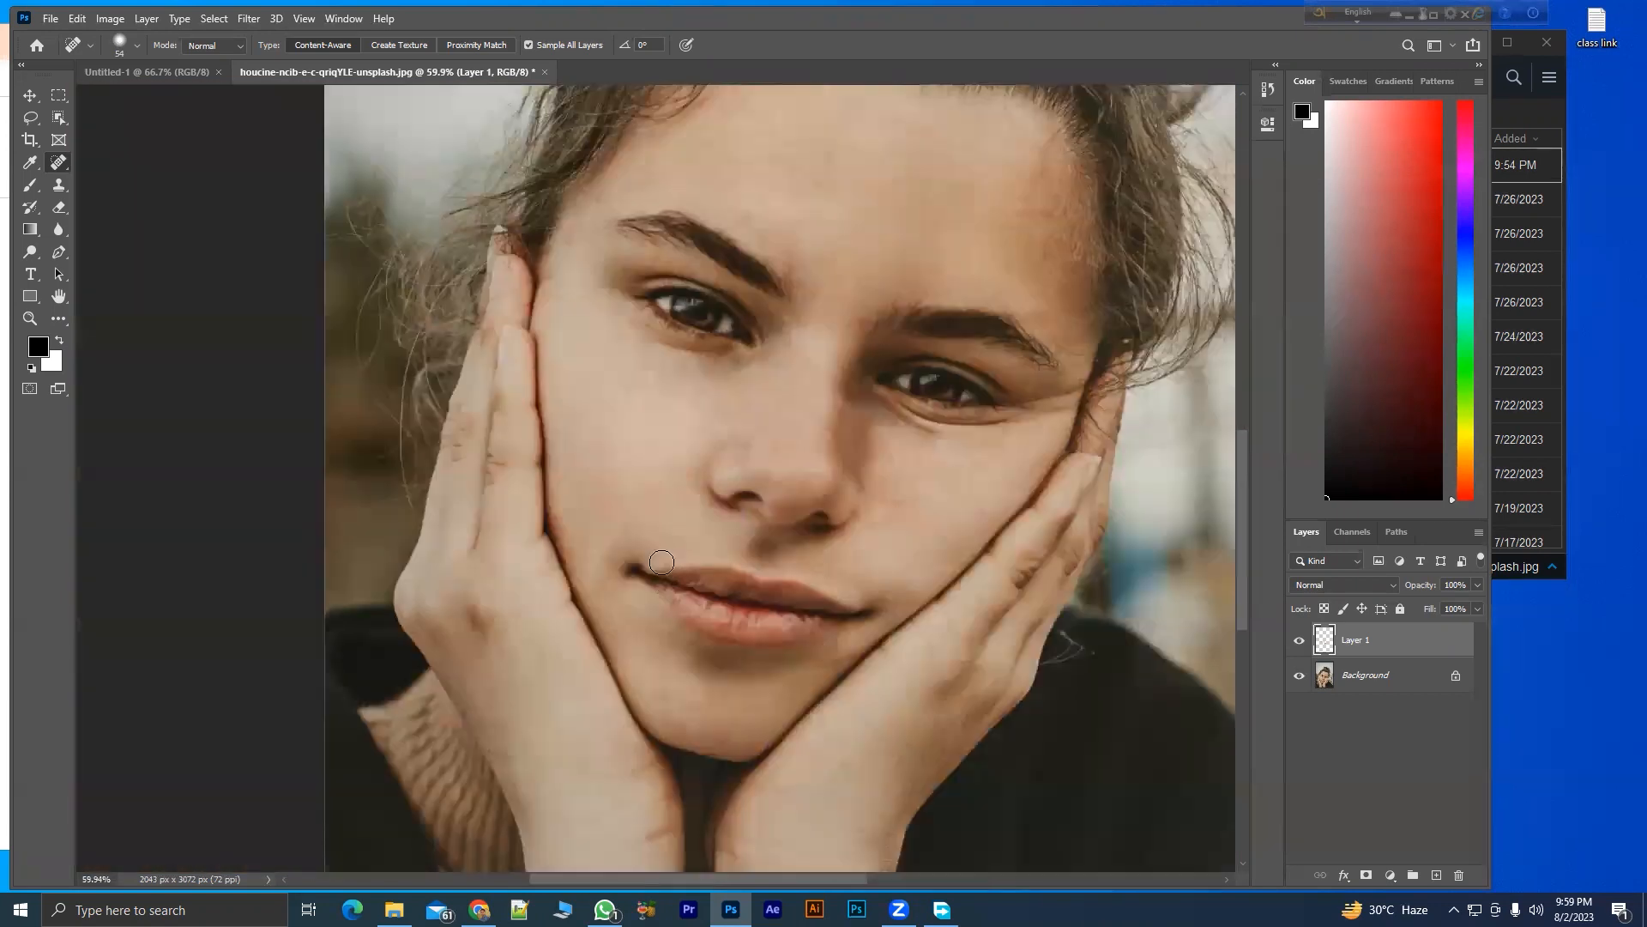
scroll(666, 561, down, 3)
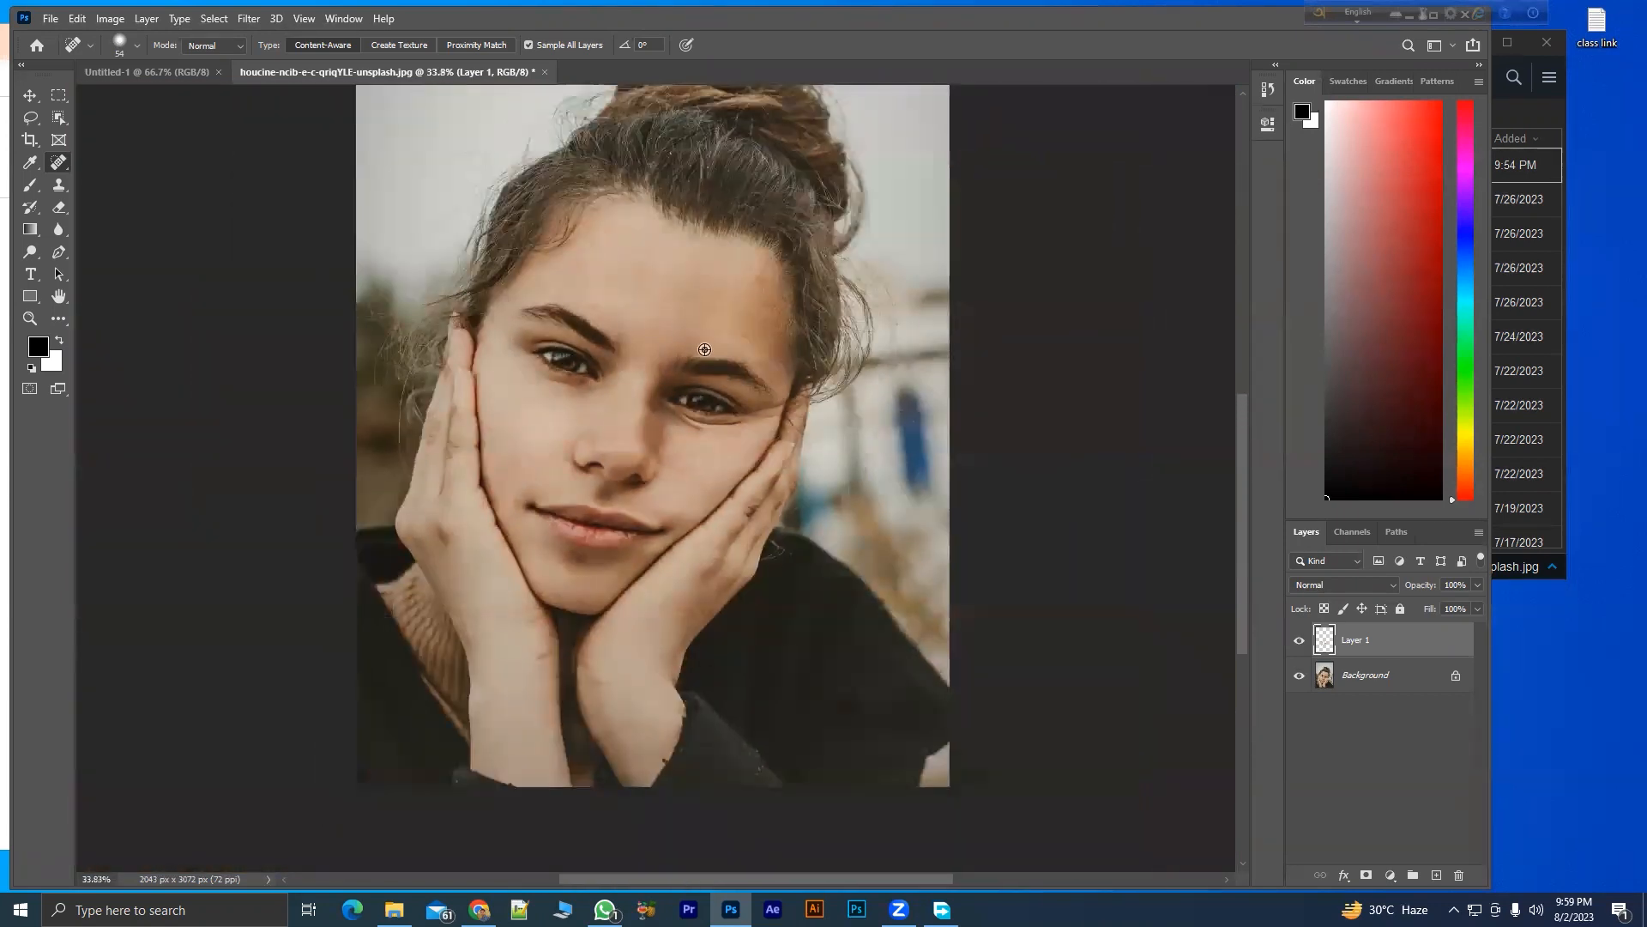
scroll(704, 349, up, 4)
scroll(489, 375, up, 3)
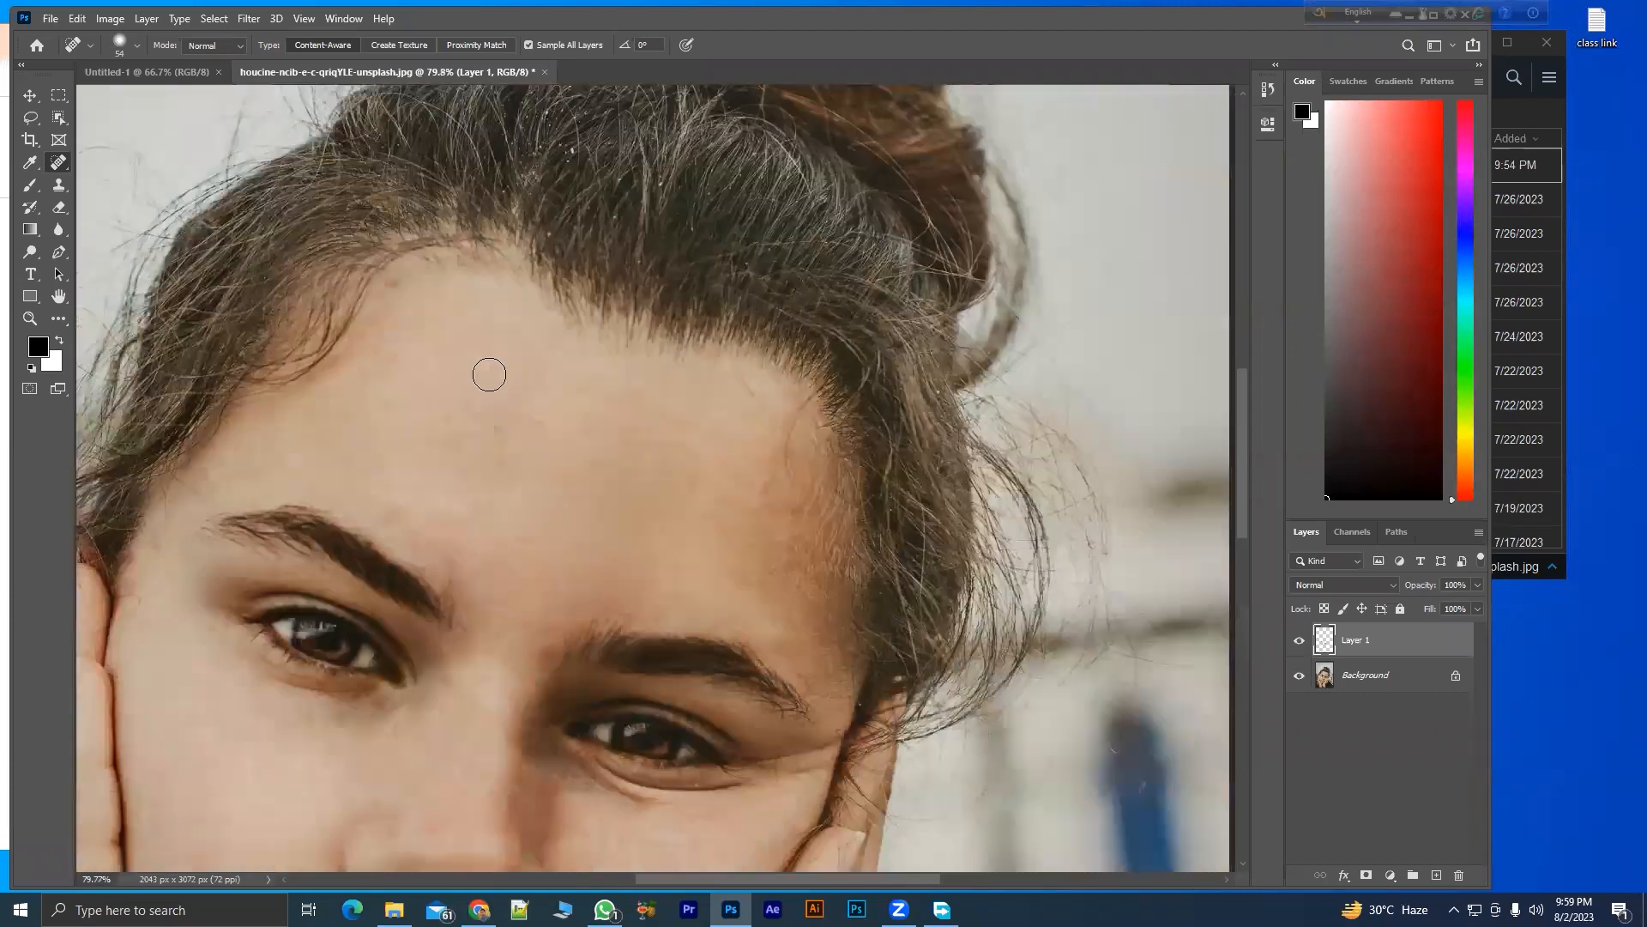
scroll(449, 364, up, 3)
click(542, 399)
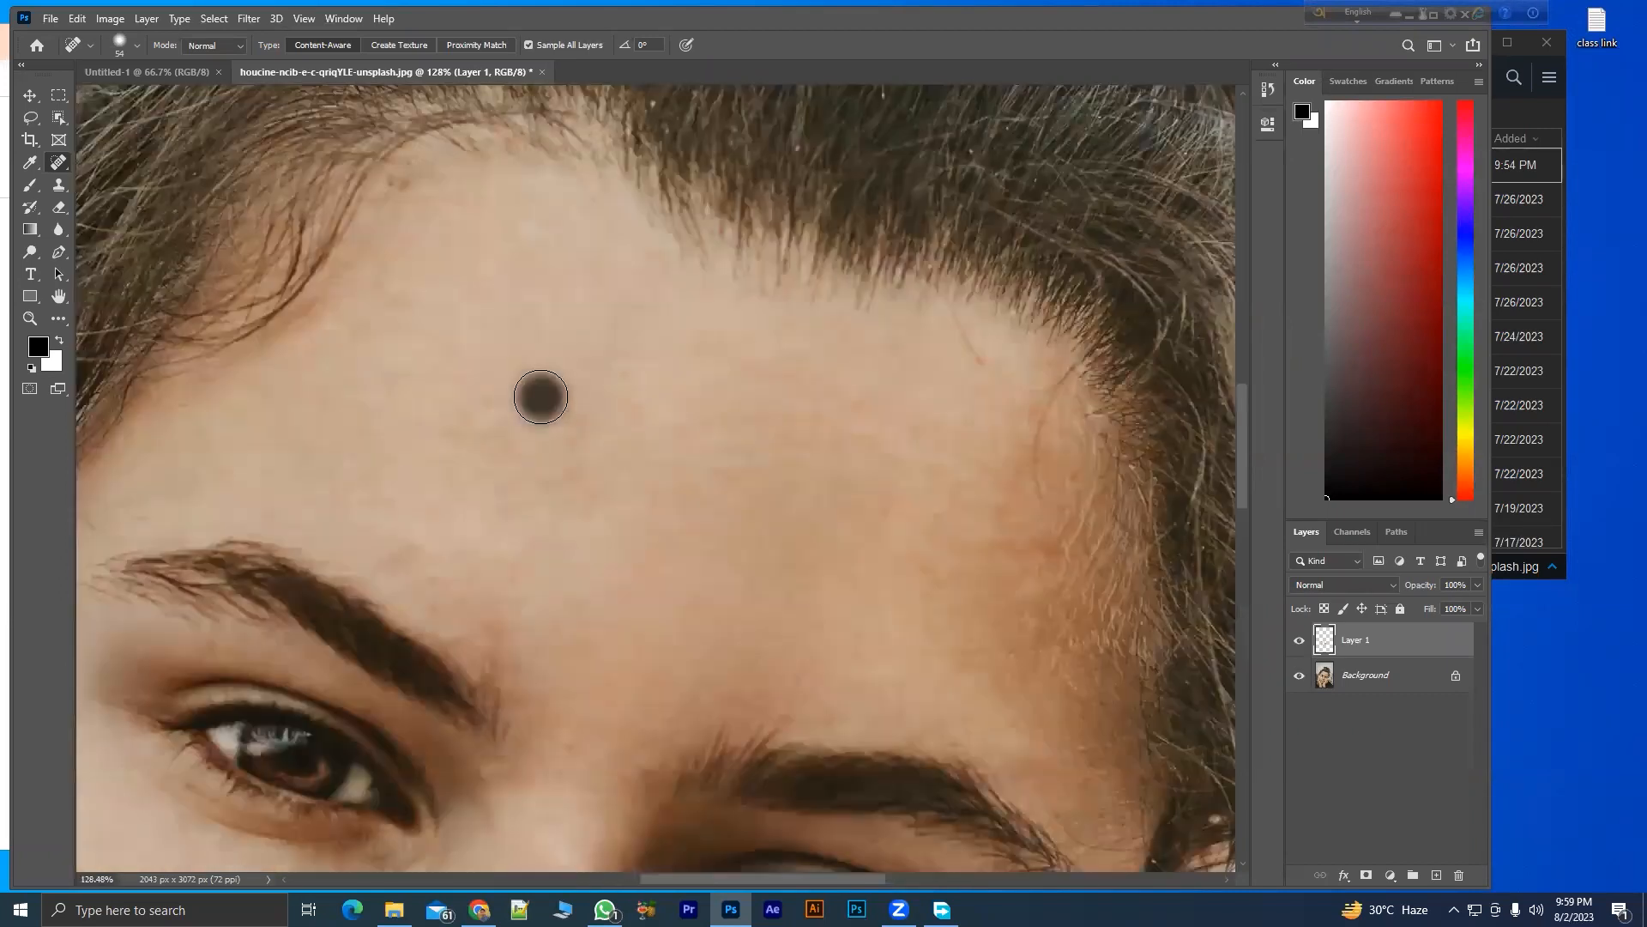
click(614, 378)
drag(861, 429, 901, 452)
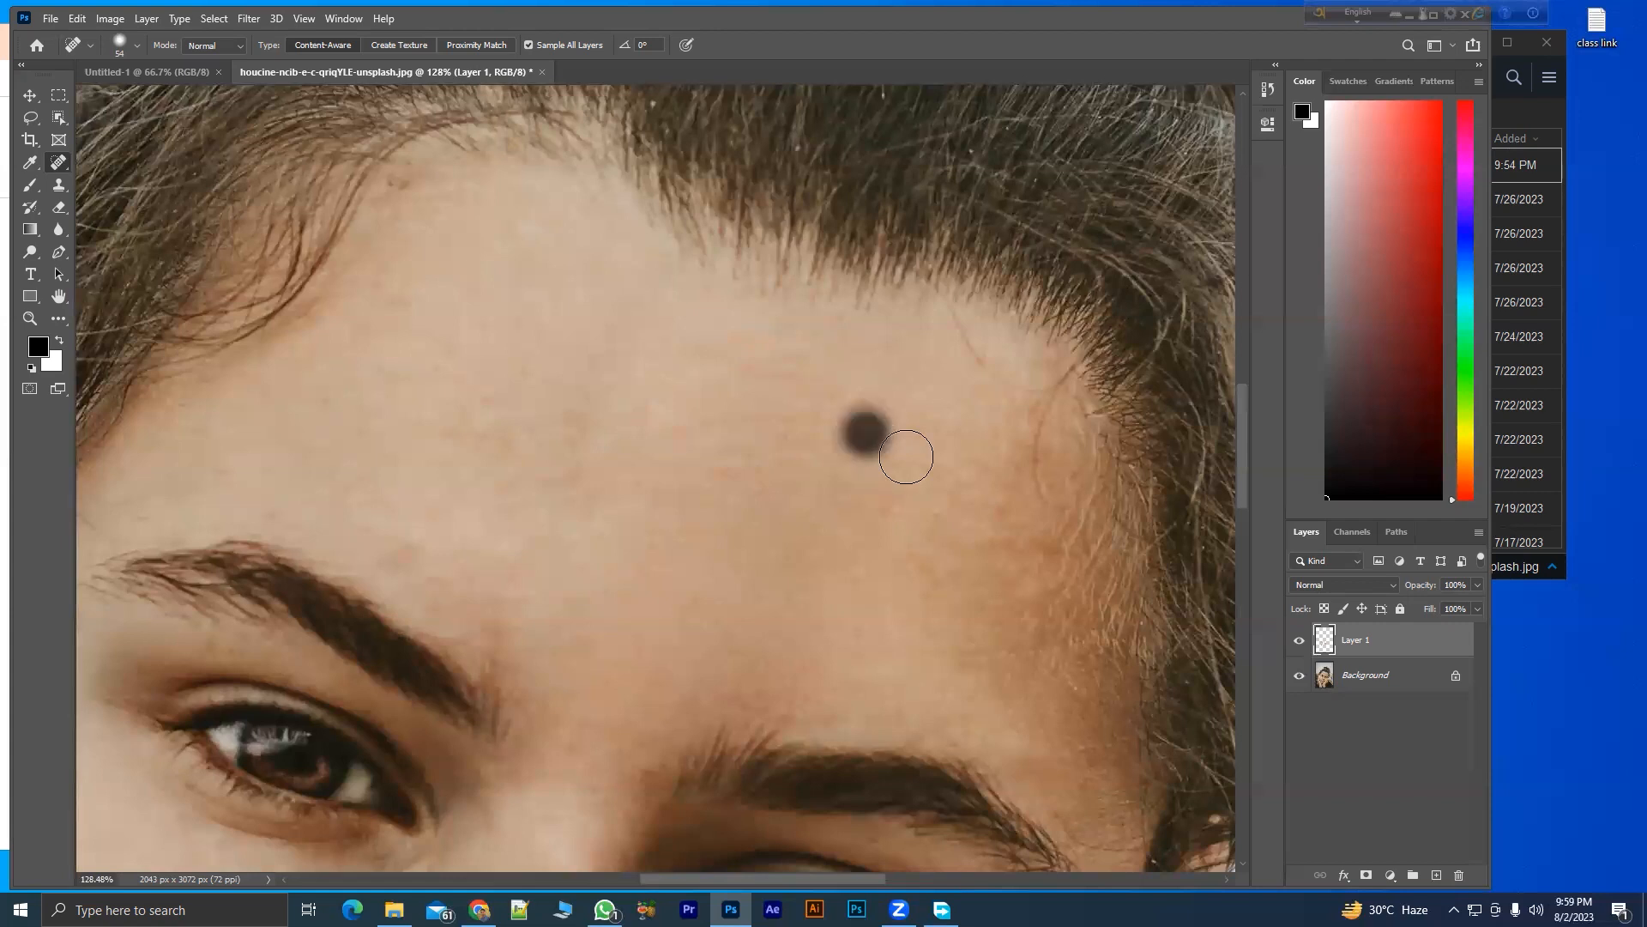
click(794, 444)
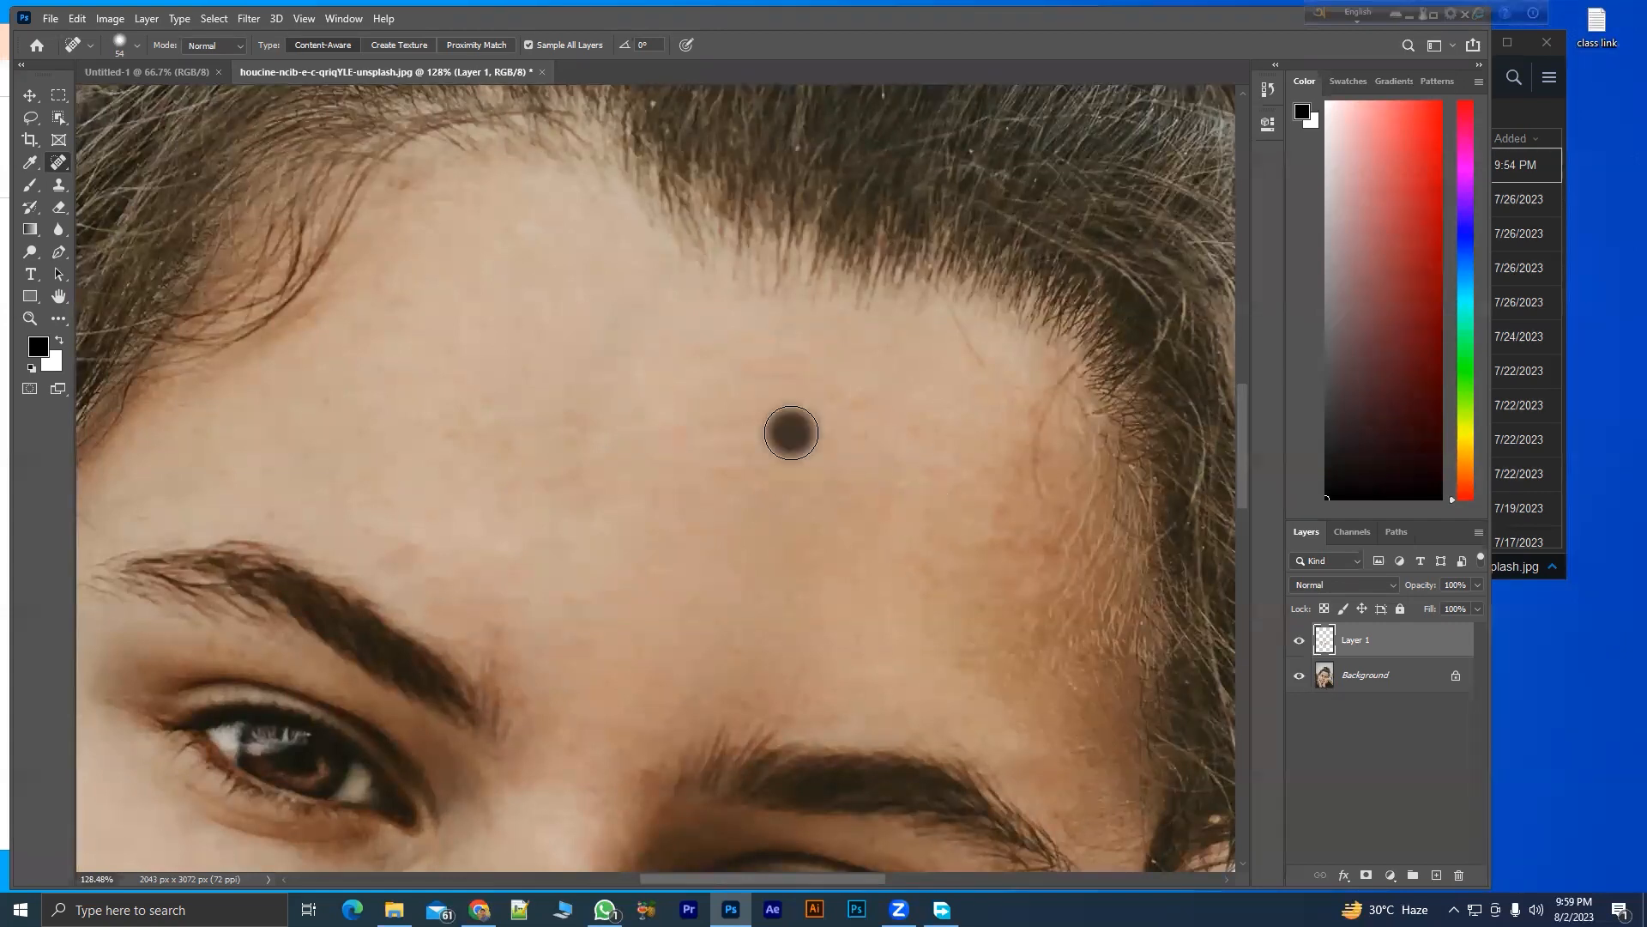
- Check the retouched face and switch to the Healing Brush Tool over the forehead
scroll(714, 476, down, 9)
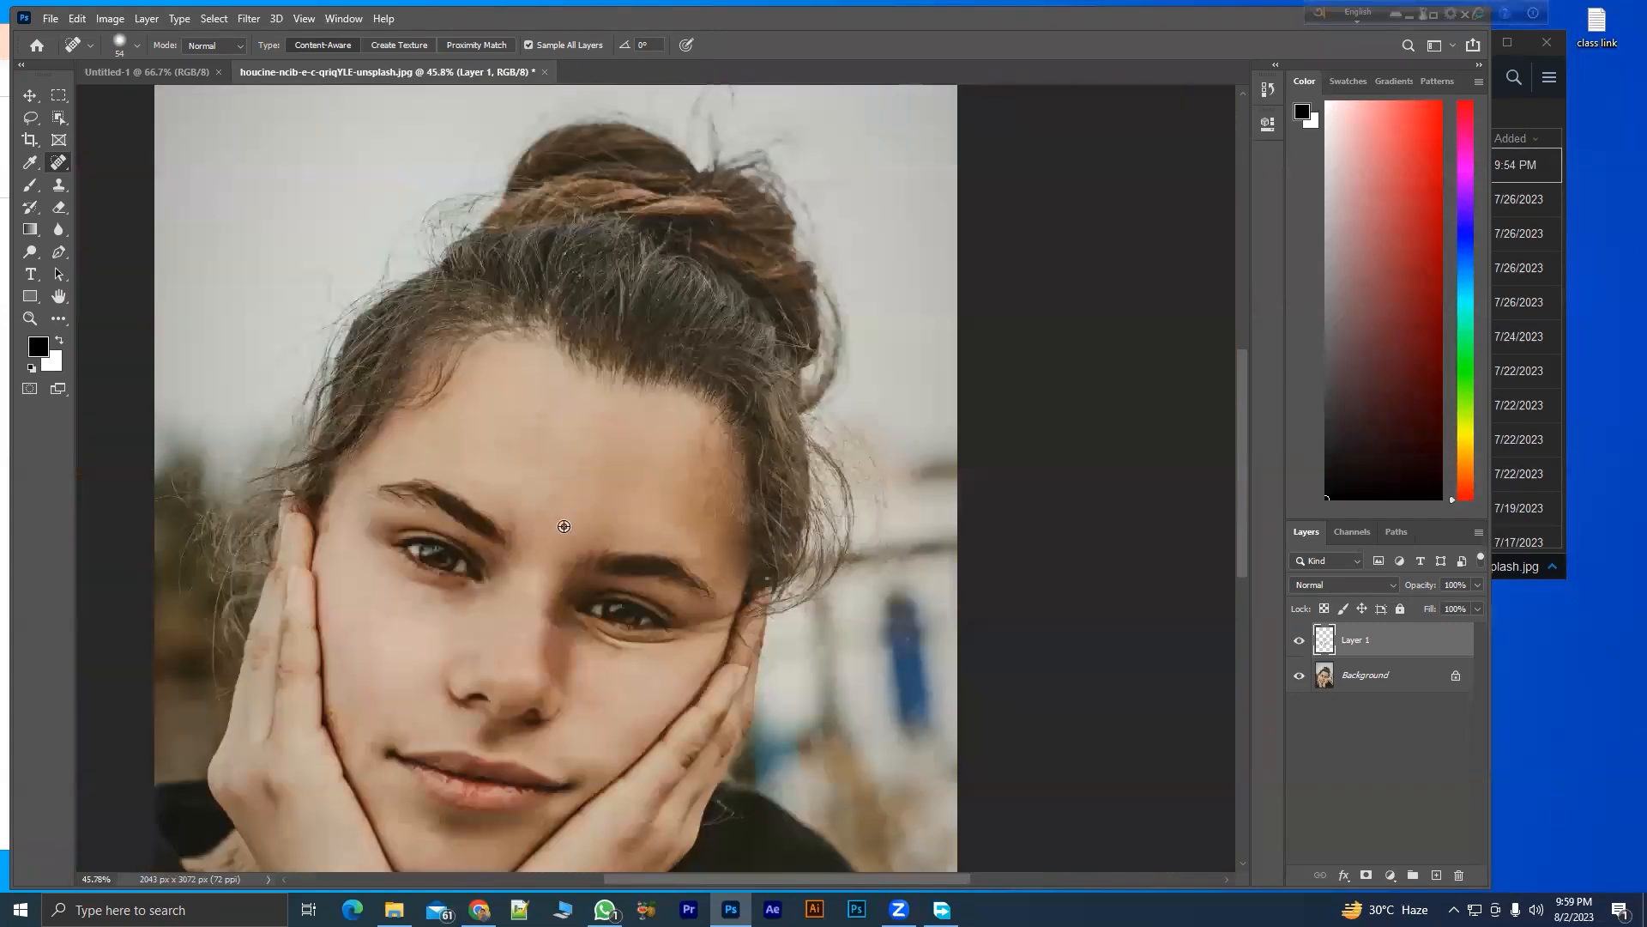
scroll(673, 481, up, 5)
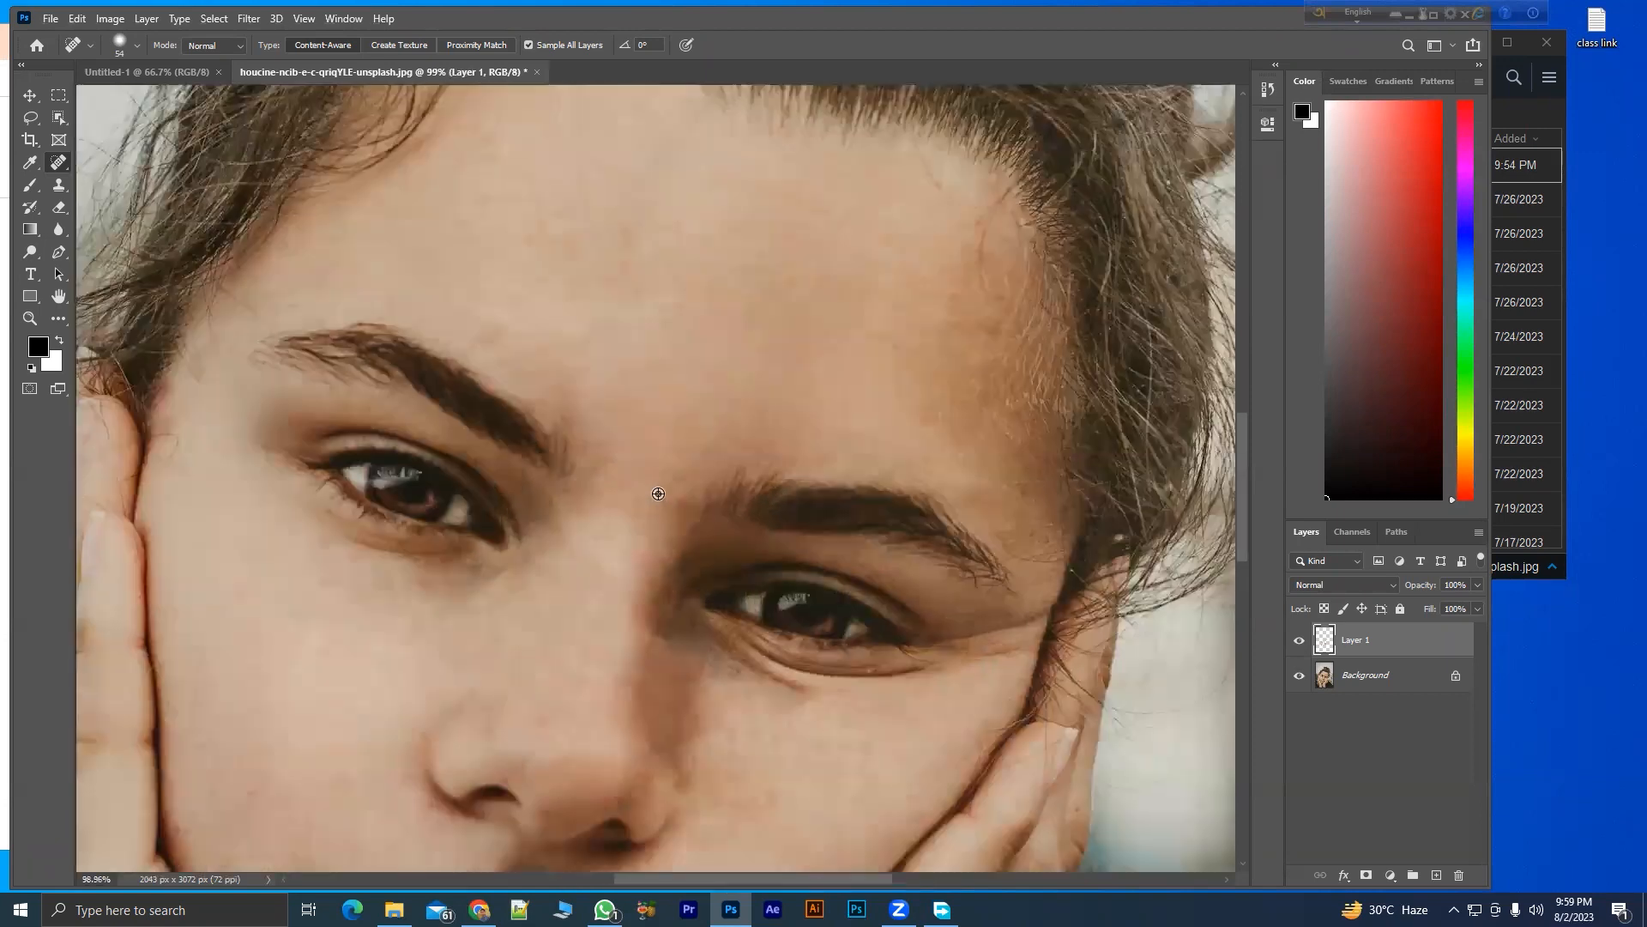
scroll(639, 516, down, 4)
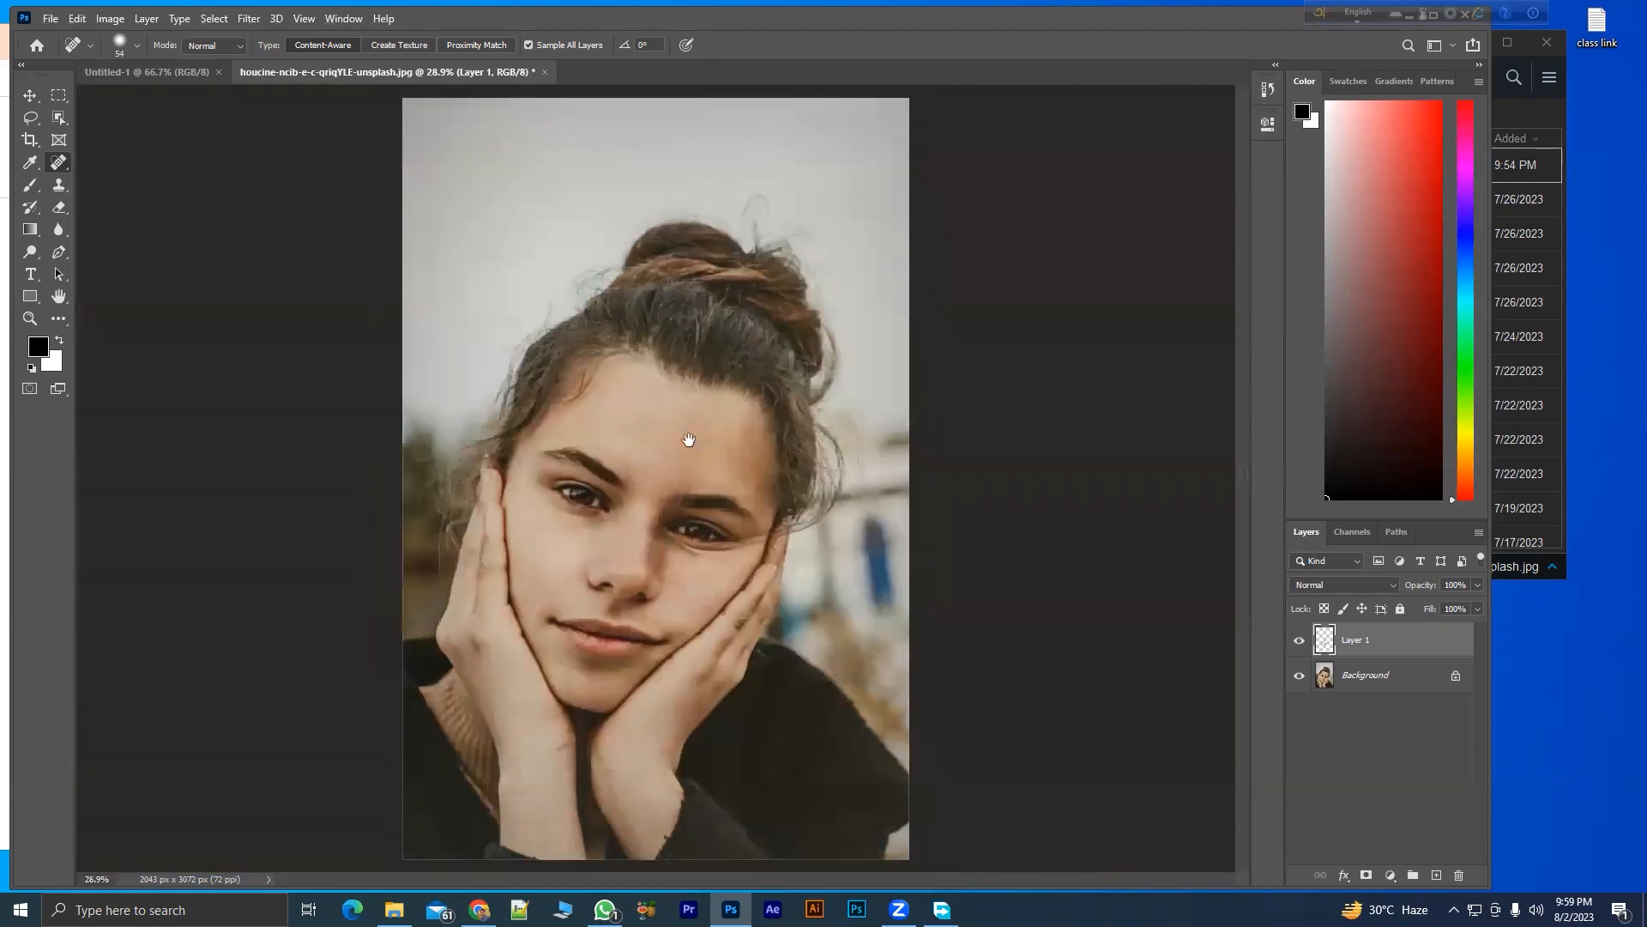
scroll(592, 645, up, 4)
scroll(592, 635, down, 4)
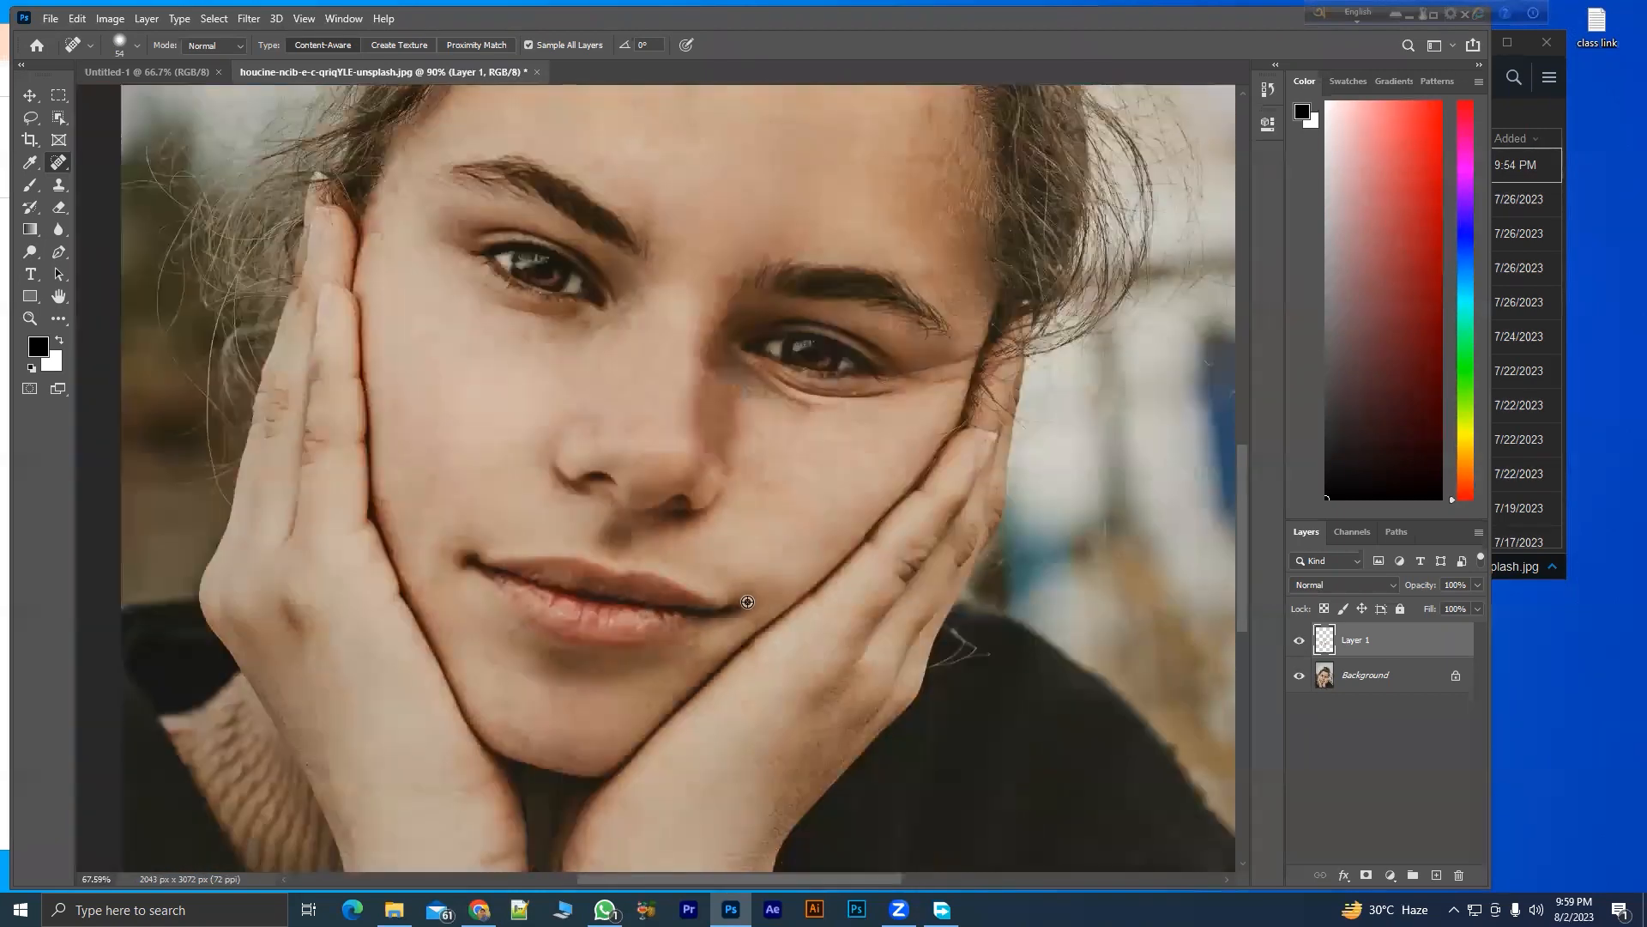
scroll(776, 410, up, 3)
right_click(58, 162)
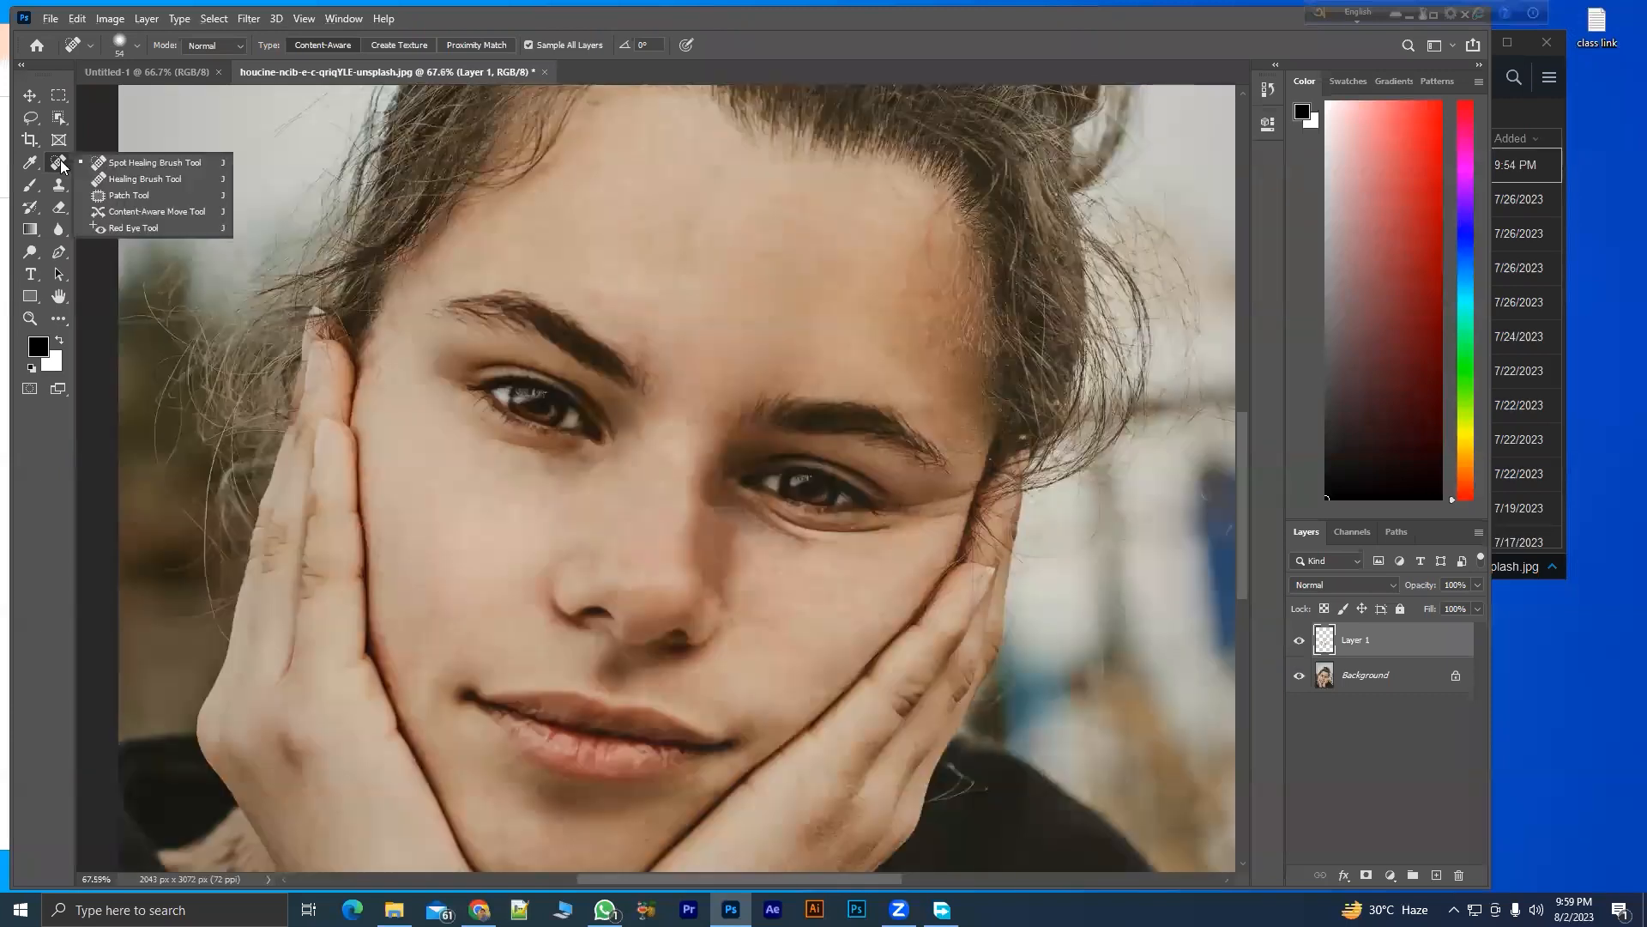
click(153, 178)
scroll(646, 248, up, 6)
drag(442, 325, 482, 336)
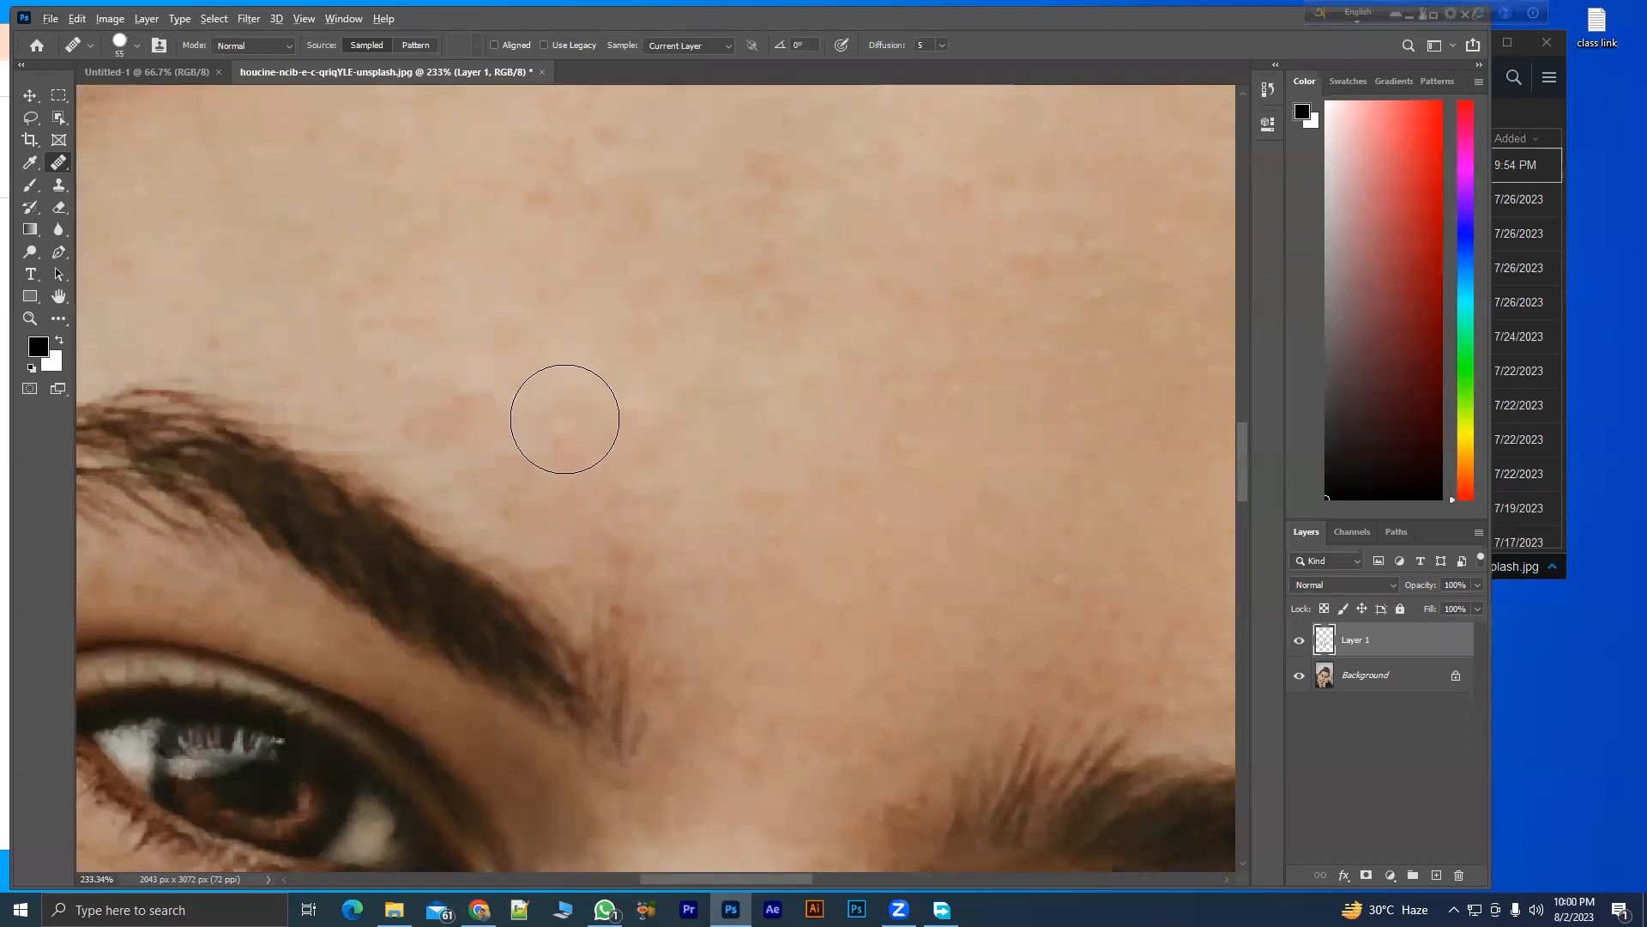
- Hide the retouched Layer 1 and add a new empty layer between it and the Background
scroll(592, 429, down, 5)
click(1298, 642)
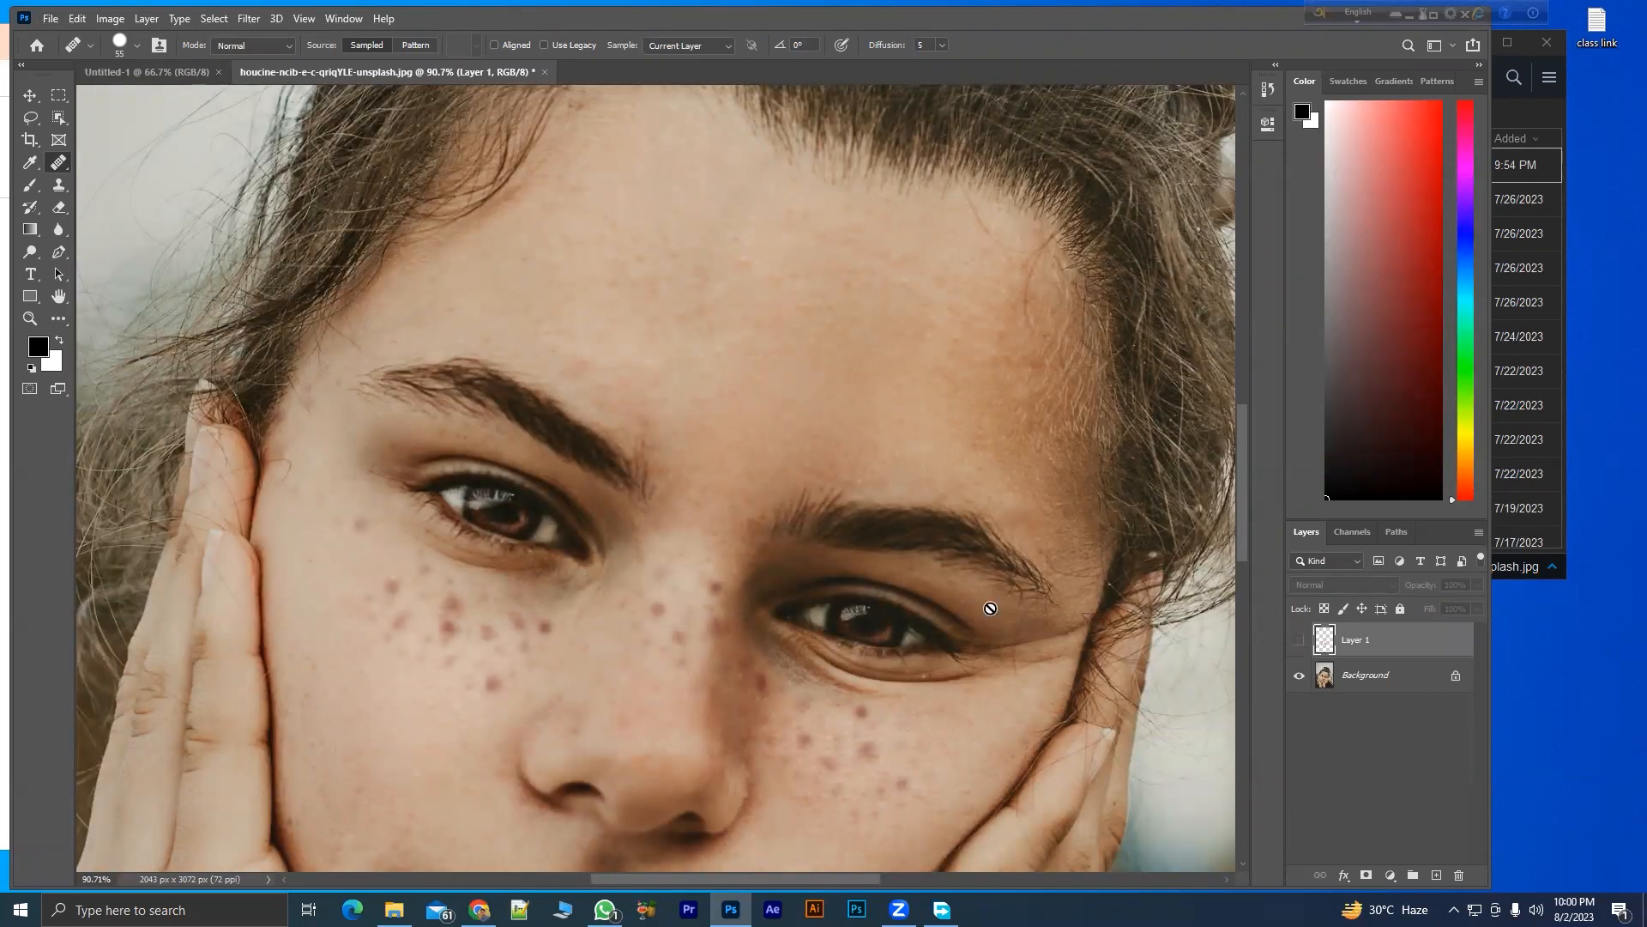
mouse_move(605, 910)
drag(663, 515, 697, 409)
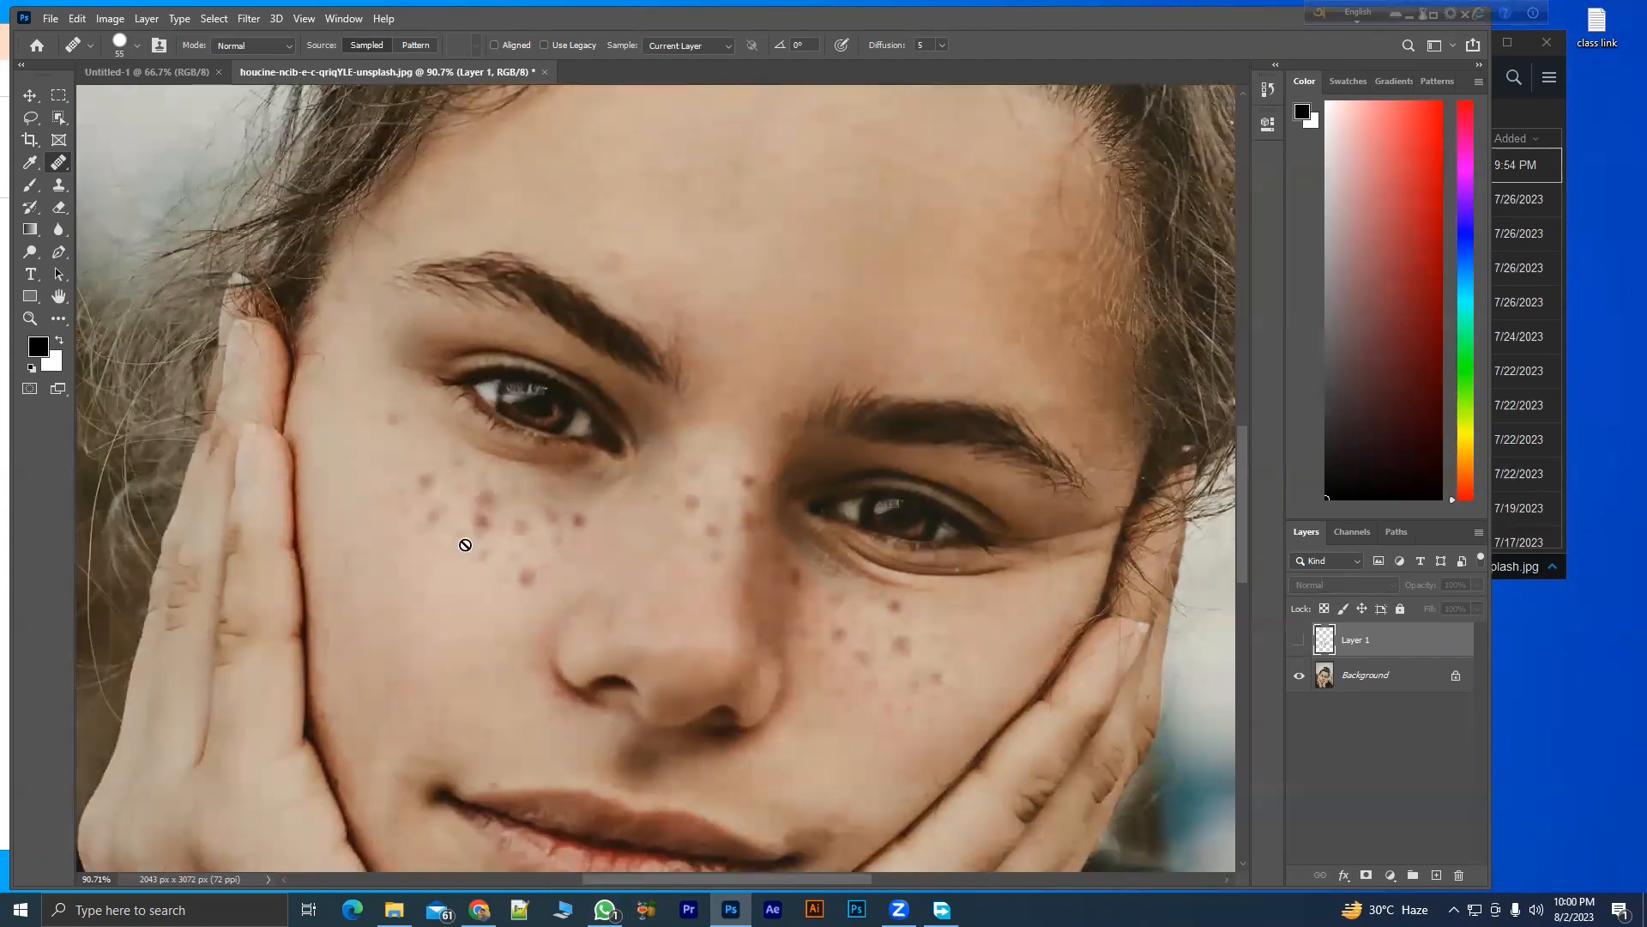
scroll(465, 545, up, 3)
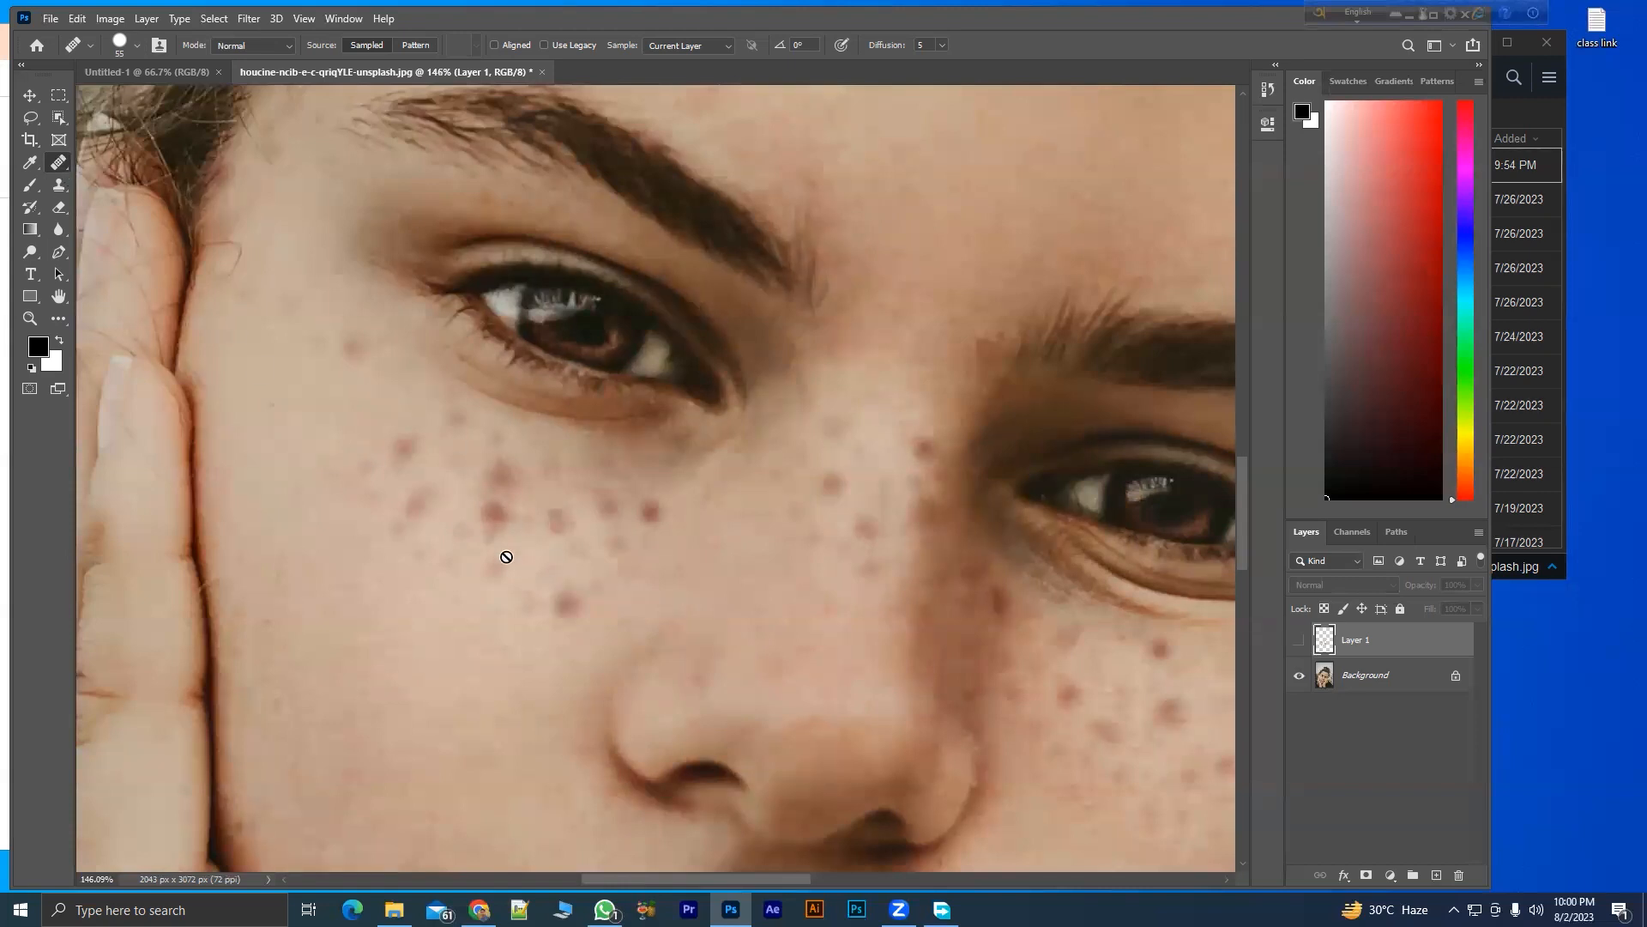
scroll(507, 556, up, 2)
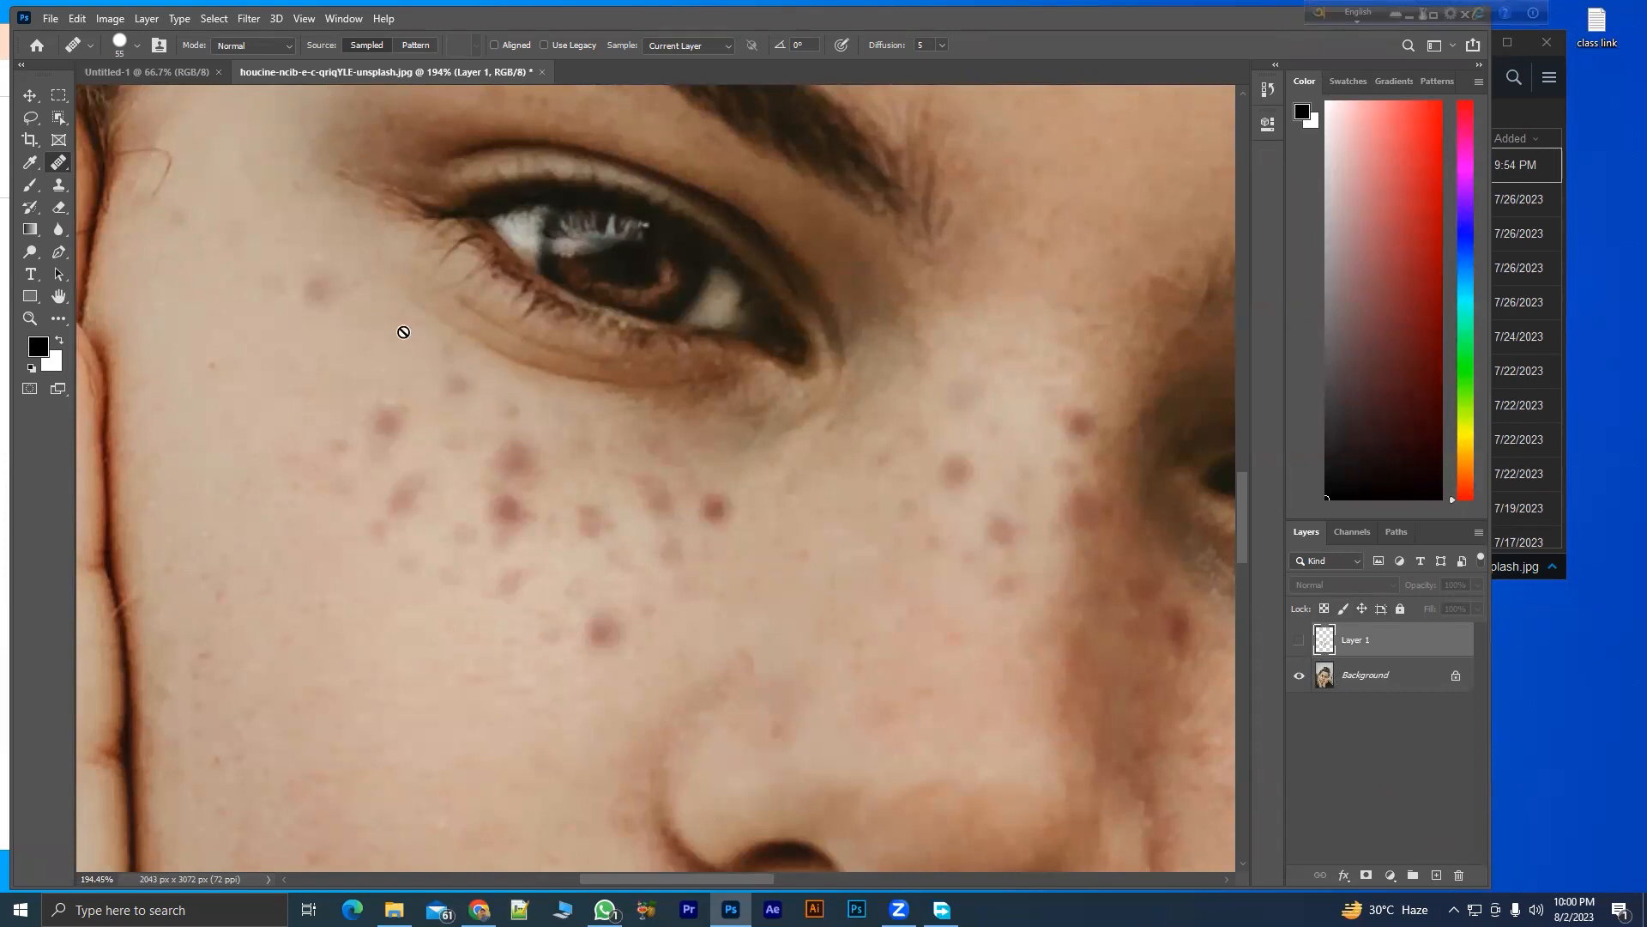
click(1434, 875)
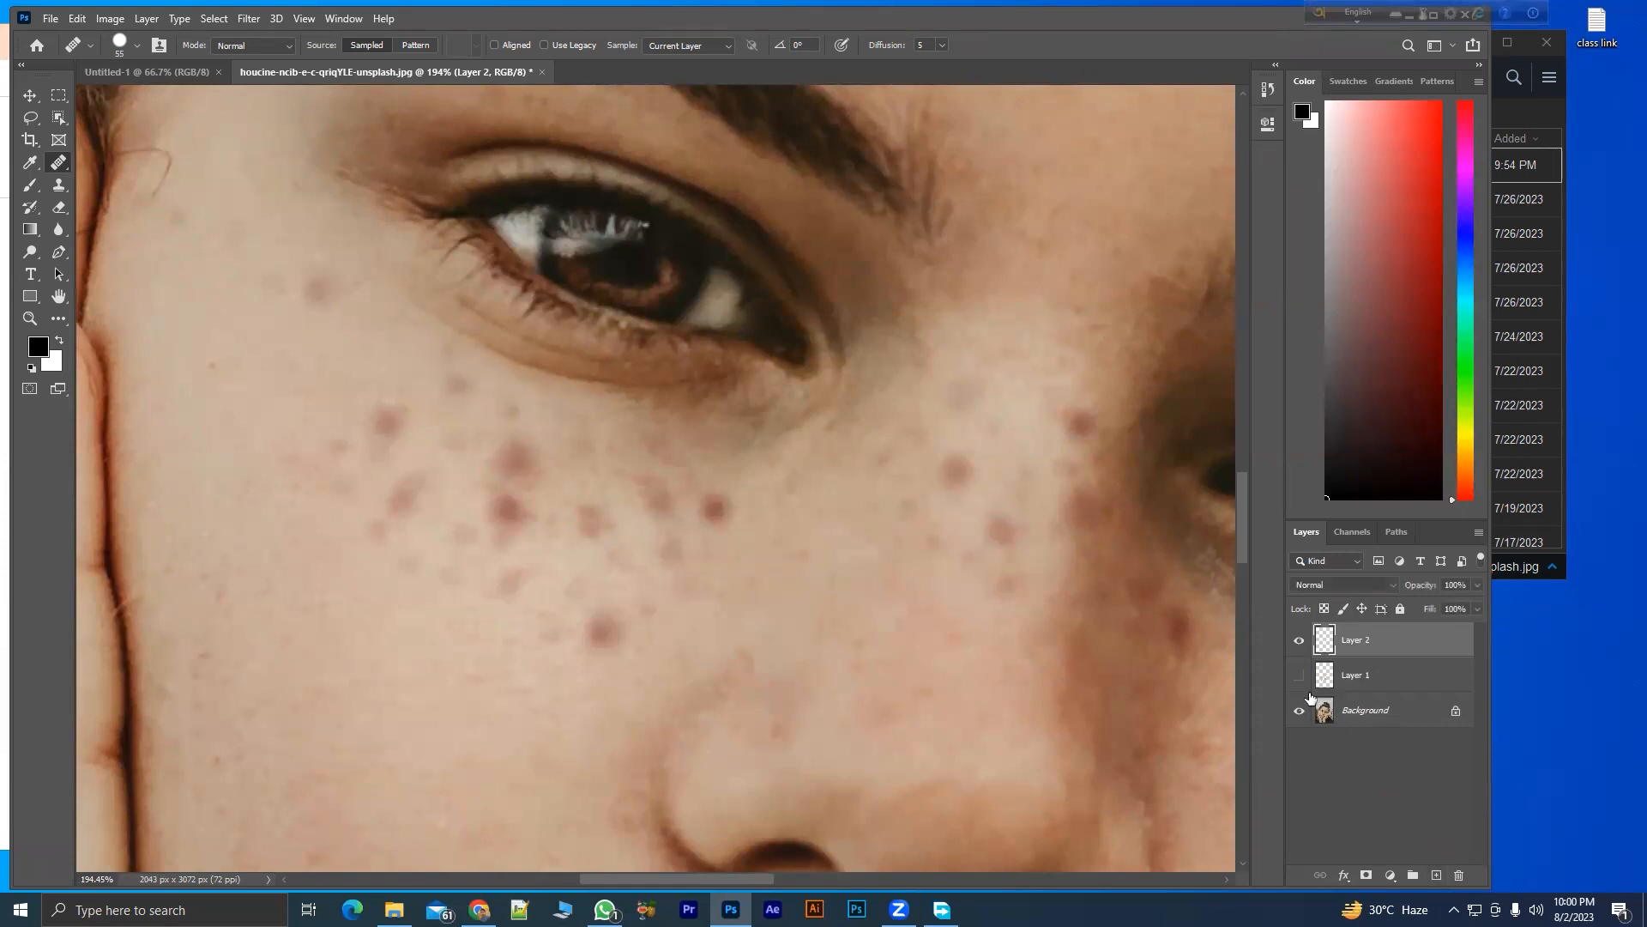
drag(1344, 640, 1357, 686)
- Set the Healing Brush to sample Current & Below and make the new empty layer the active one
click(665, 47)
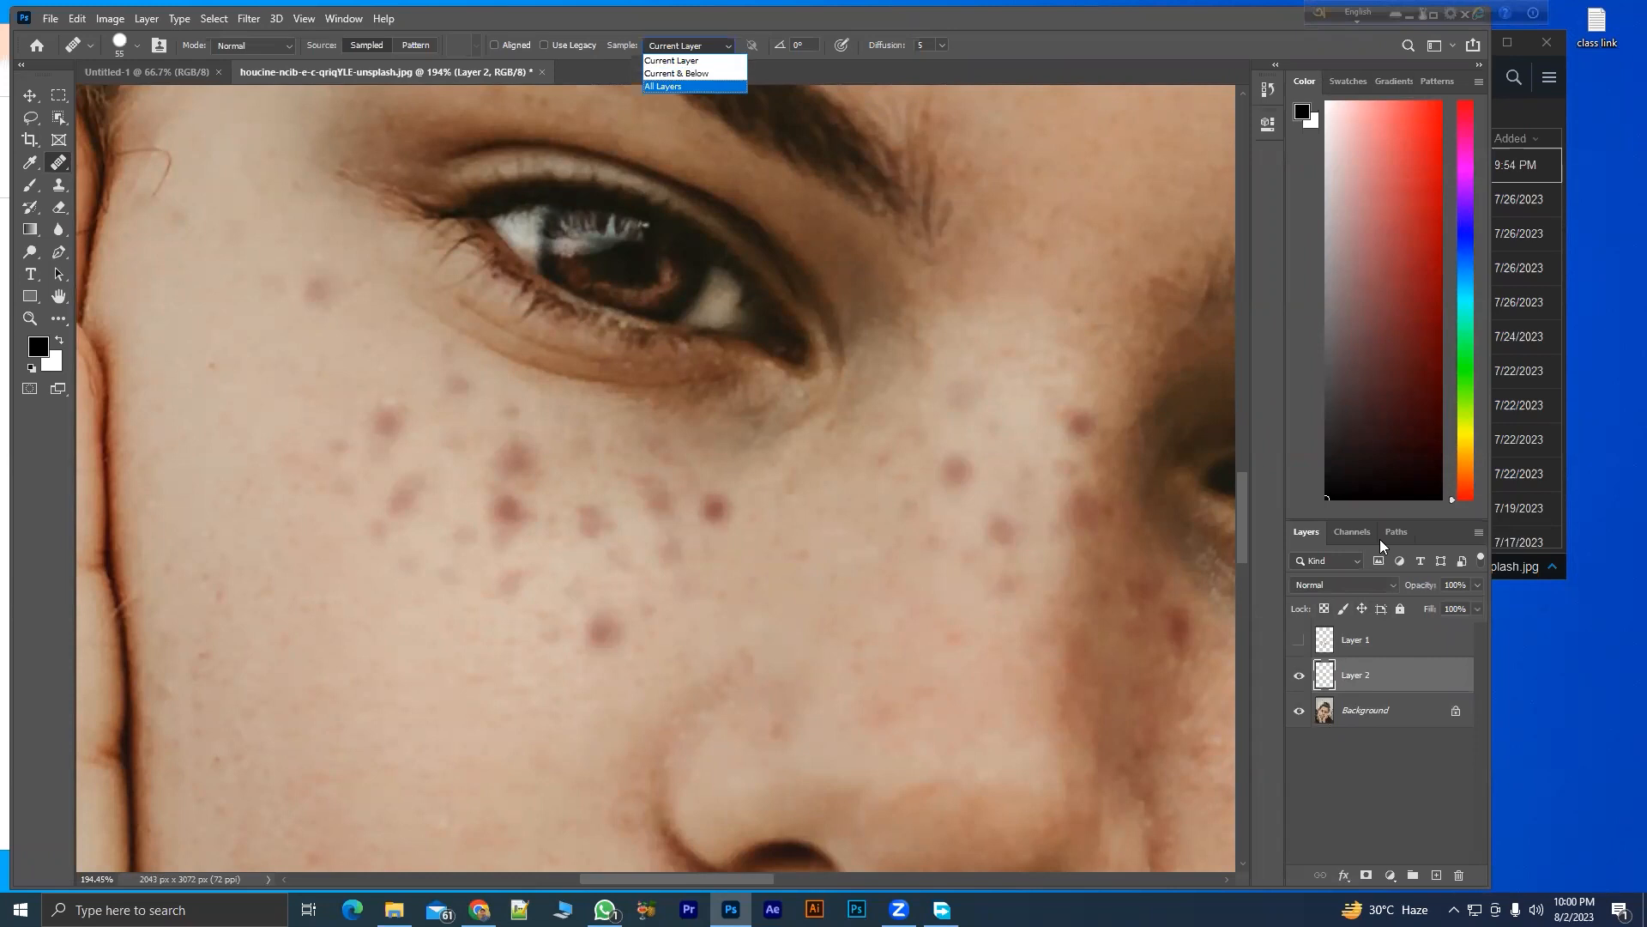
click(688, 74)
click(1326, 711)
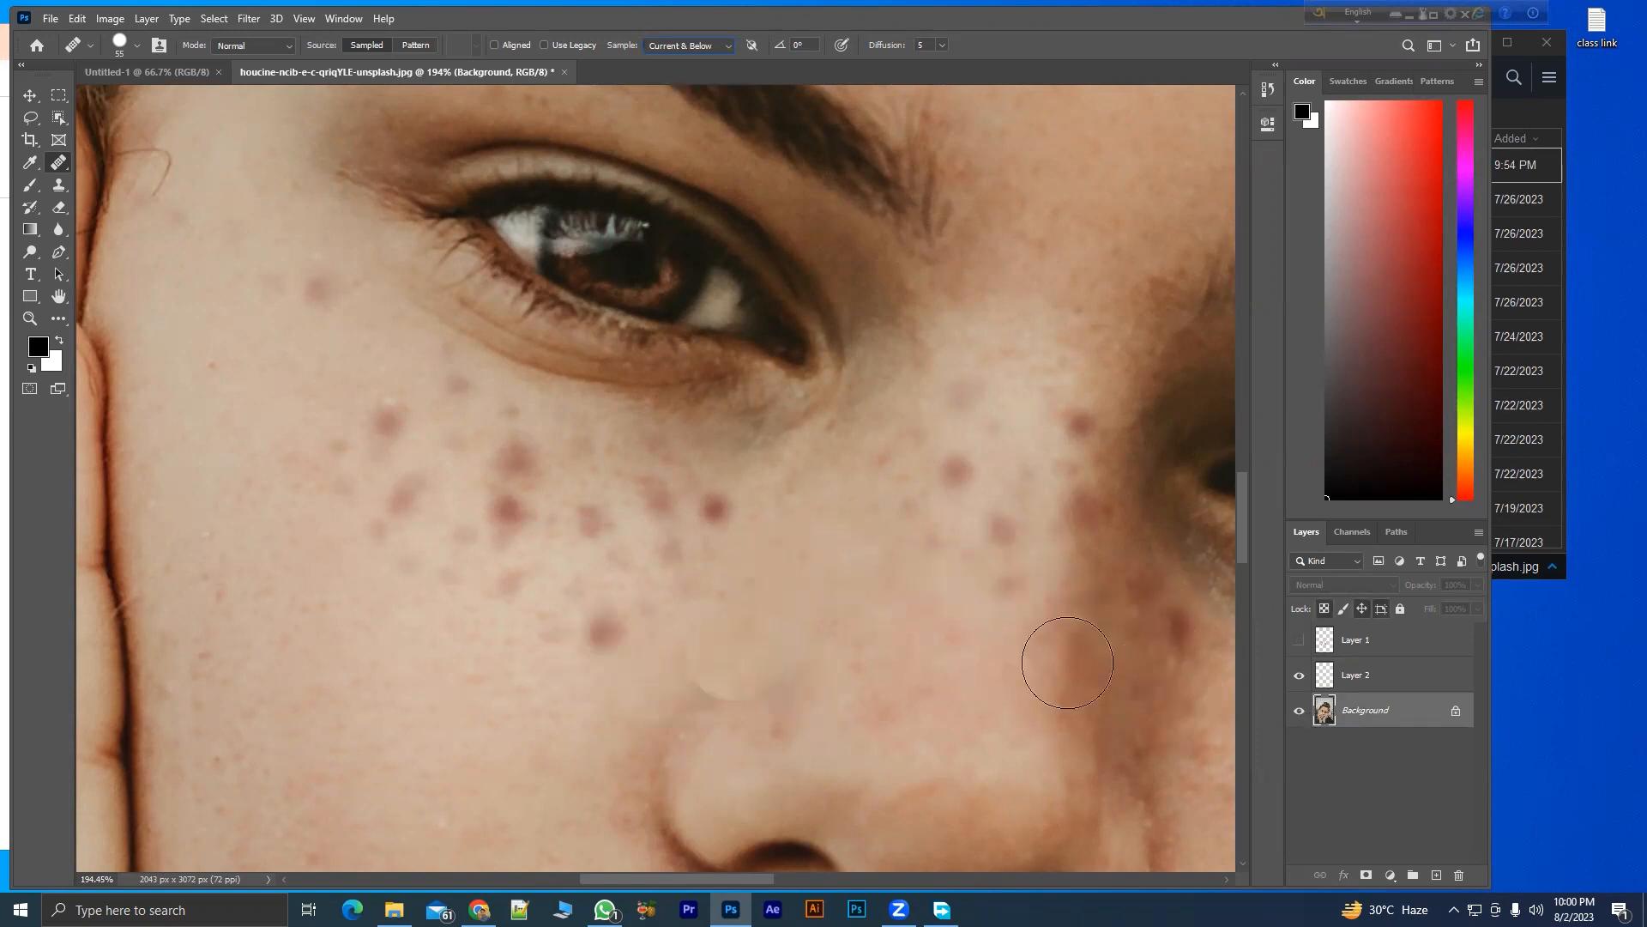
click(1347, 676)
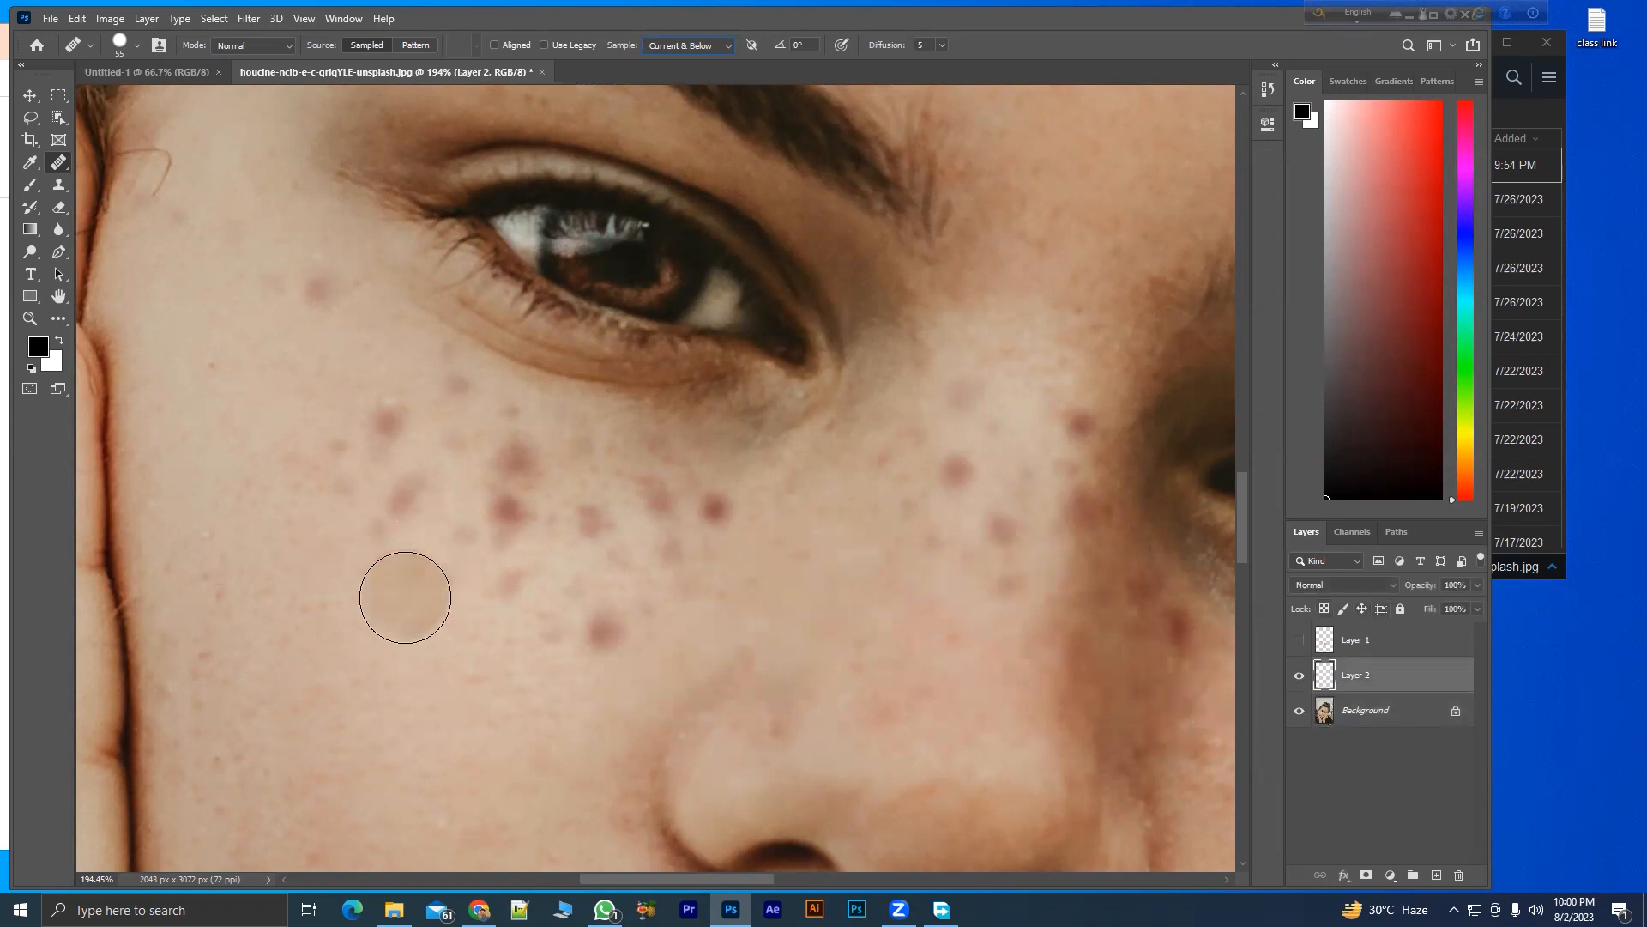
drag(443, 651, 457, 634)
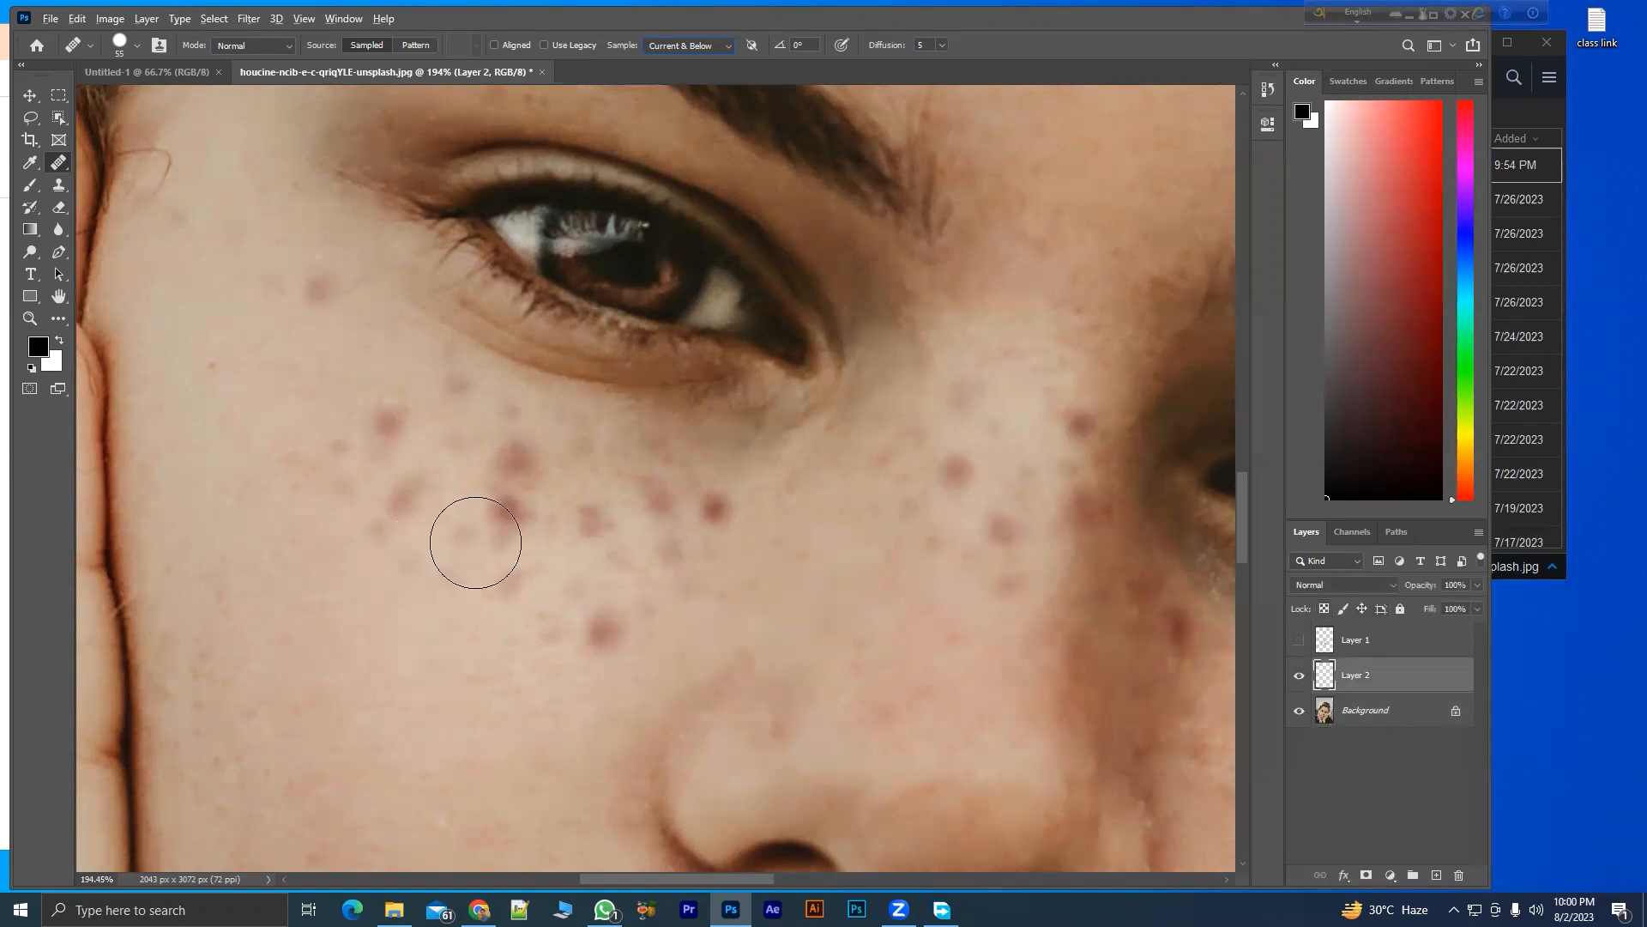
- Try the Spot Healing Brush on a dark cheek spot, undo the correction, and return to the Healing Brush Tool
right_click(59, 162)
click(163, 163)
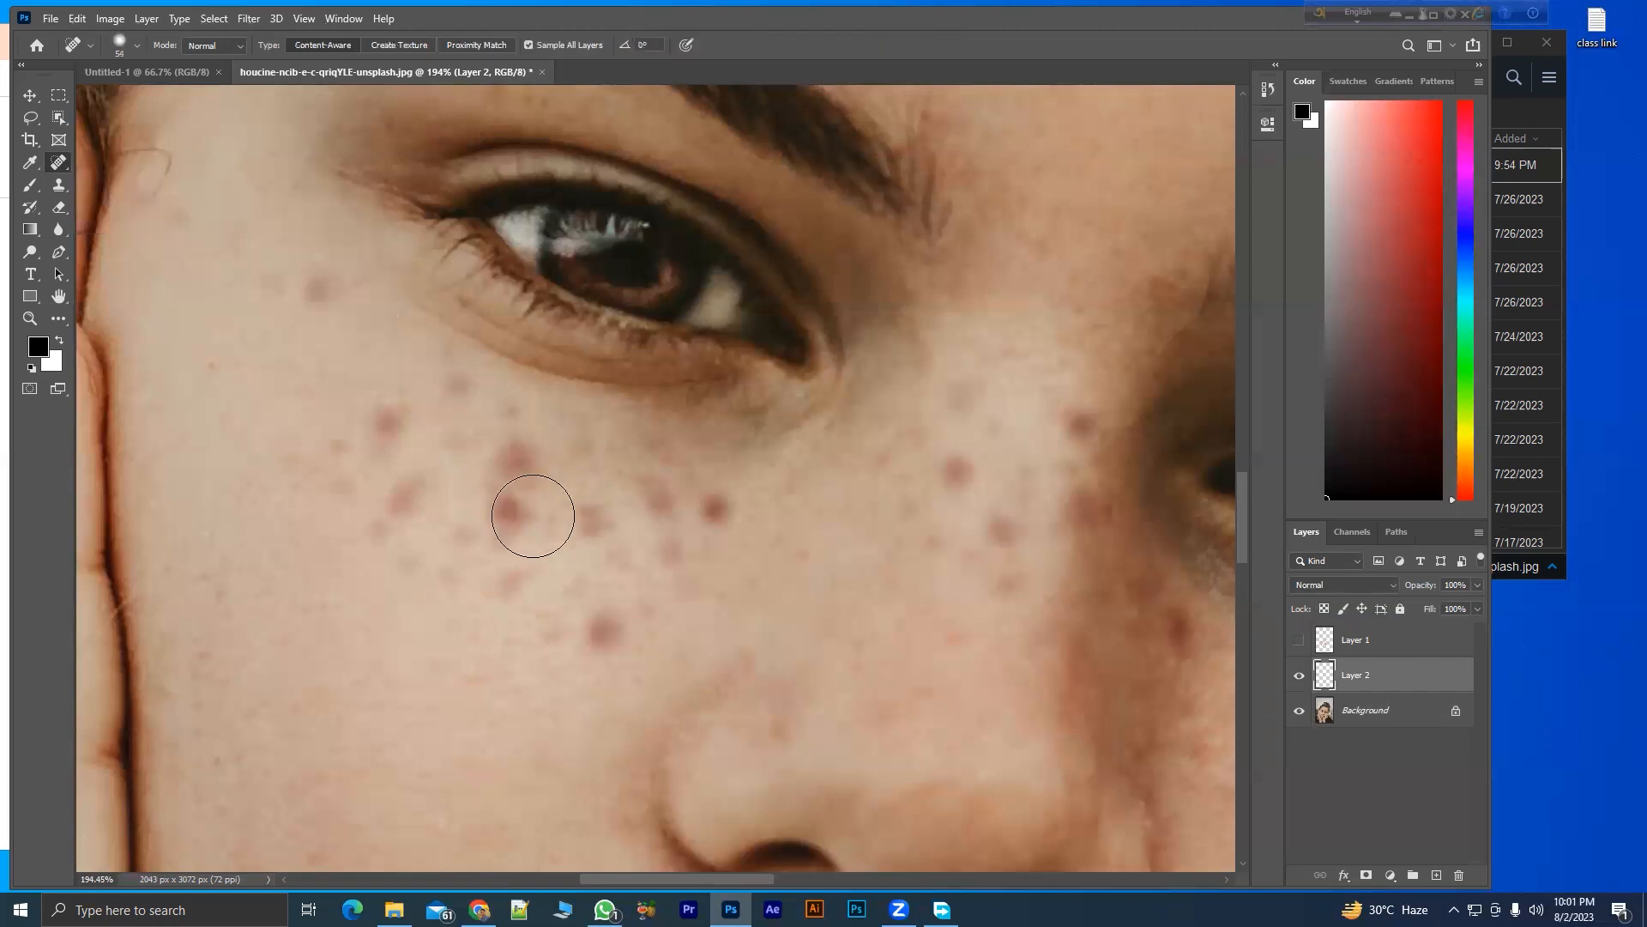
click(512, 512)
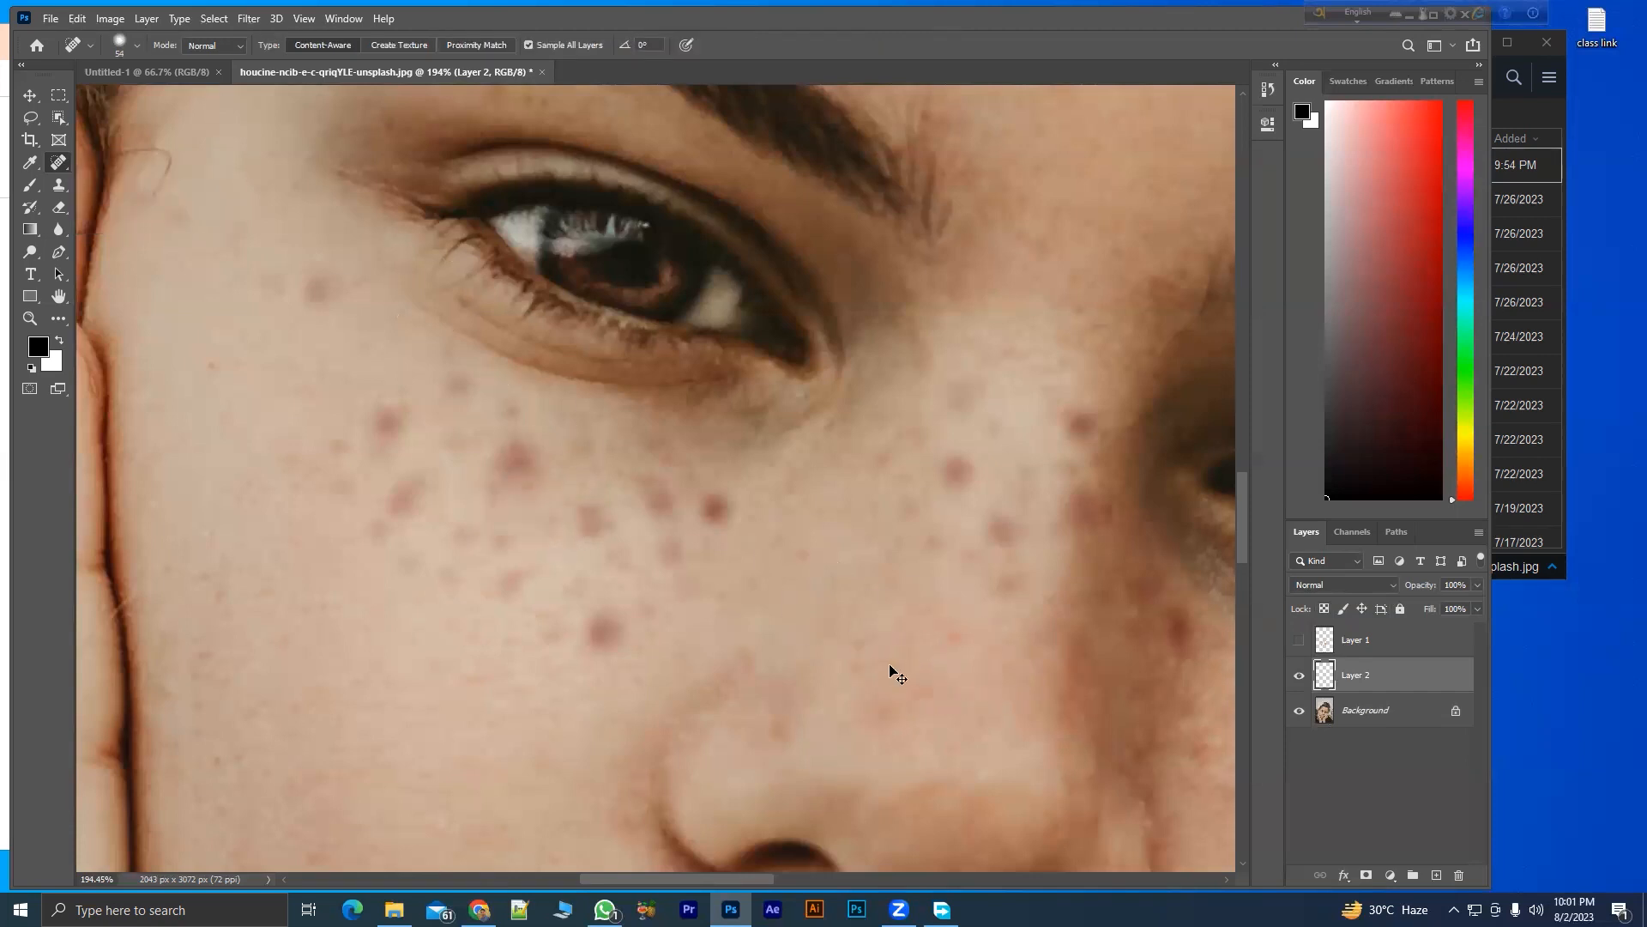
key(ctrl+z)
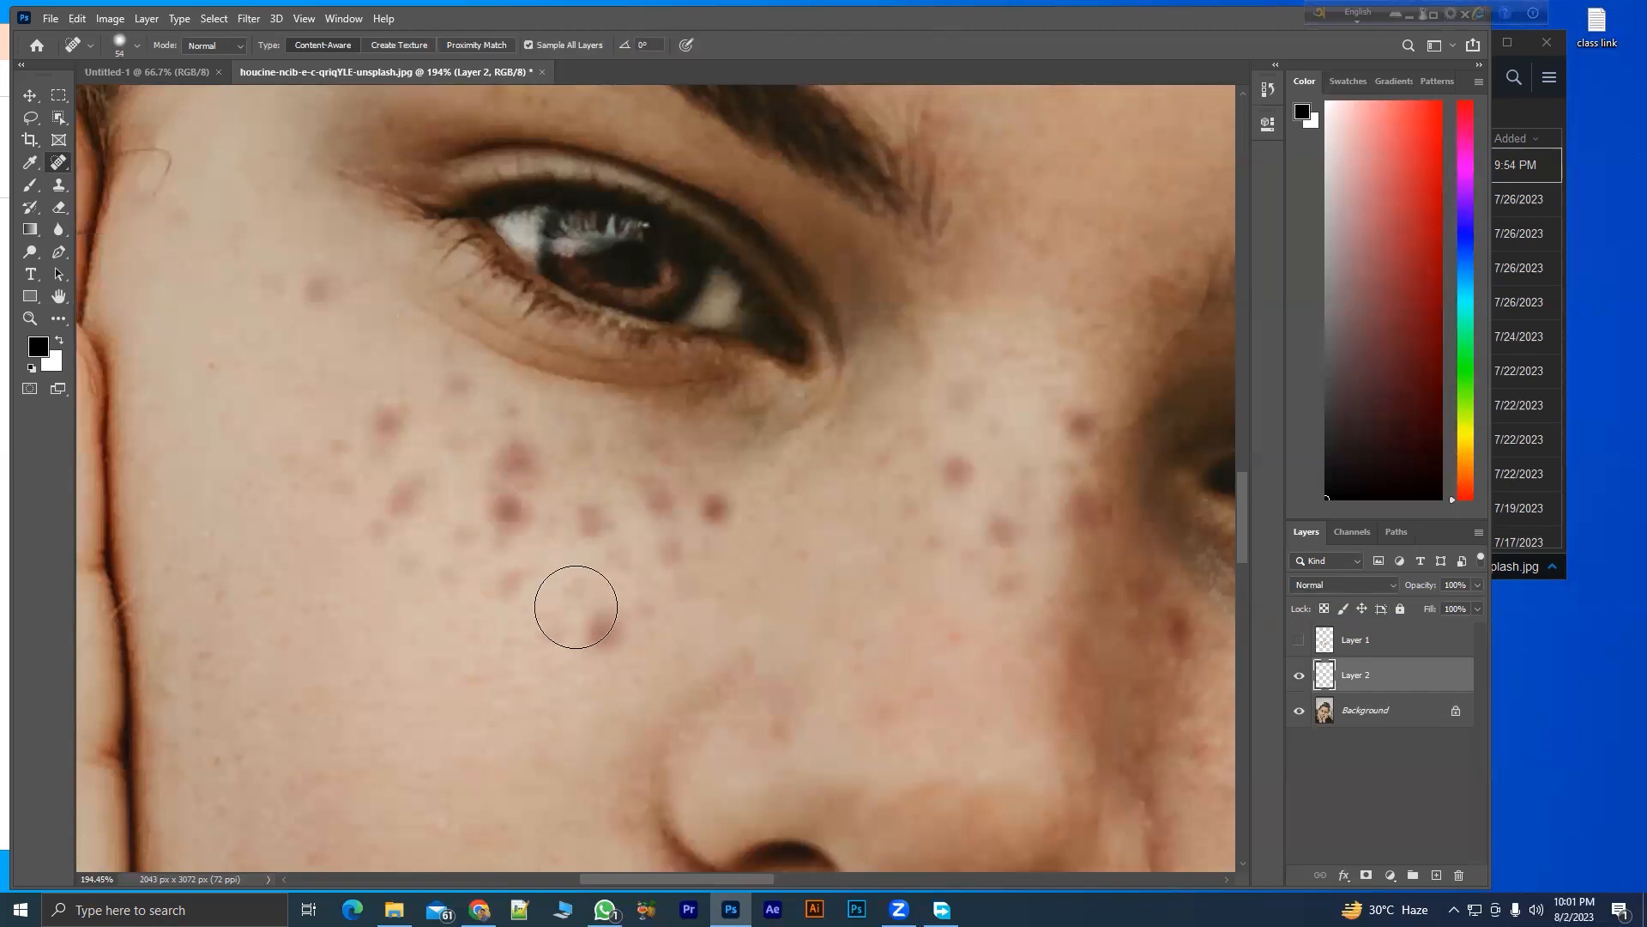
right_click(62, 161)
click(138, 182)
- Sample clean skin on the lower cheek and heal the dark spots below the eye on the photo's left side
alt+click(471, 697)
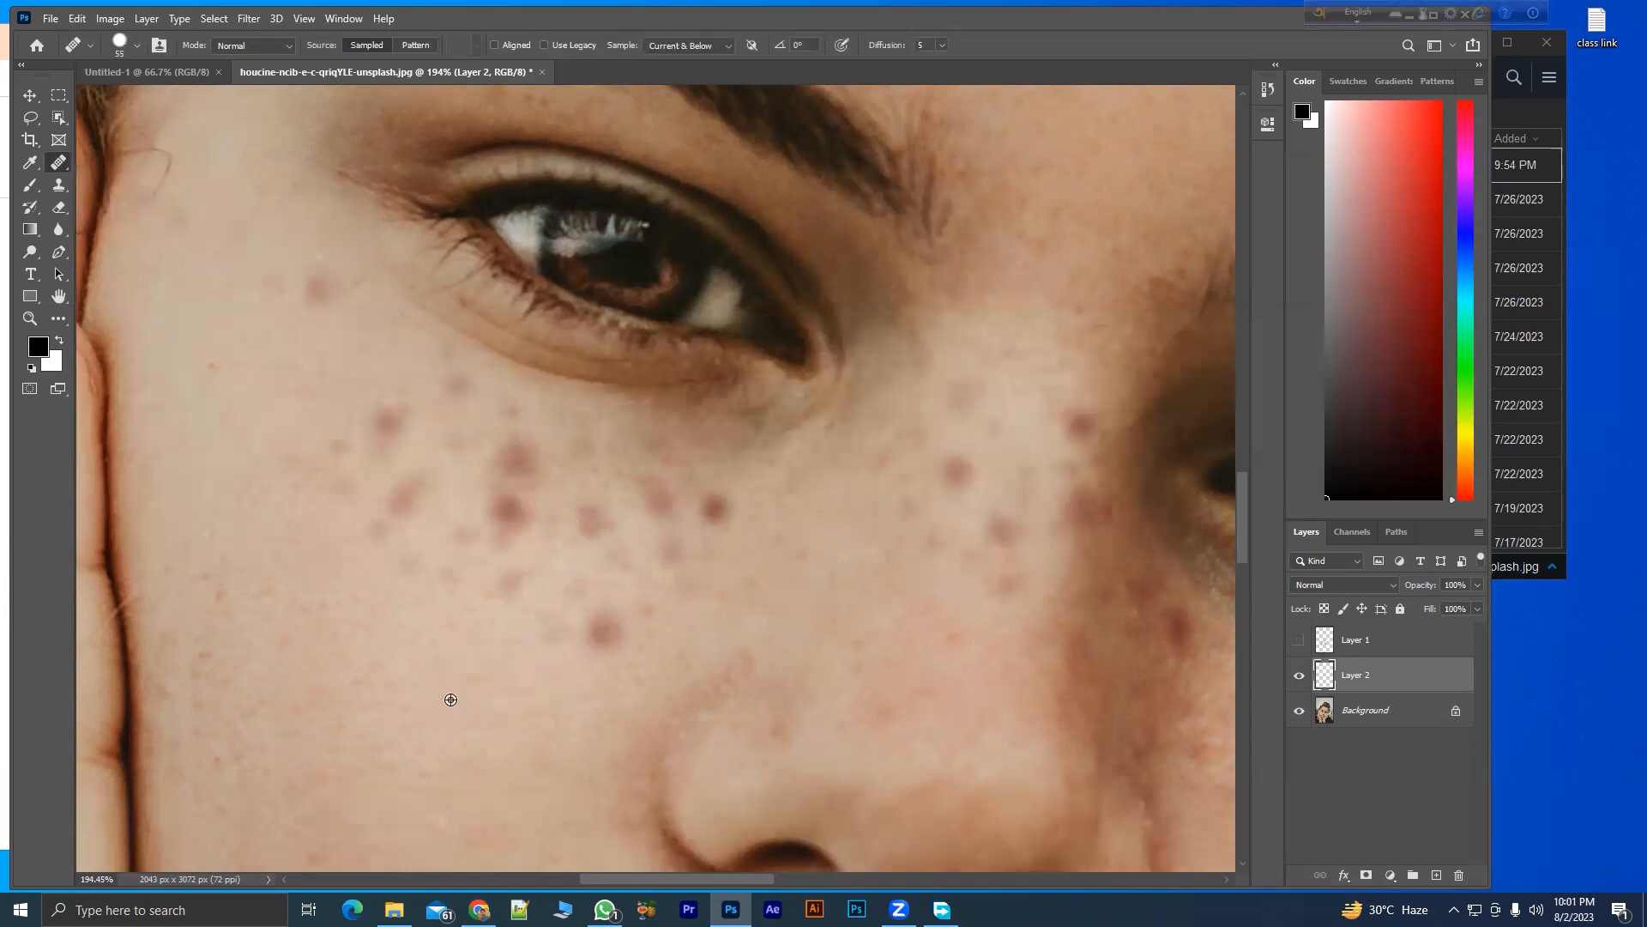
click(574, 654)
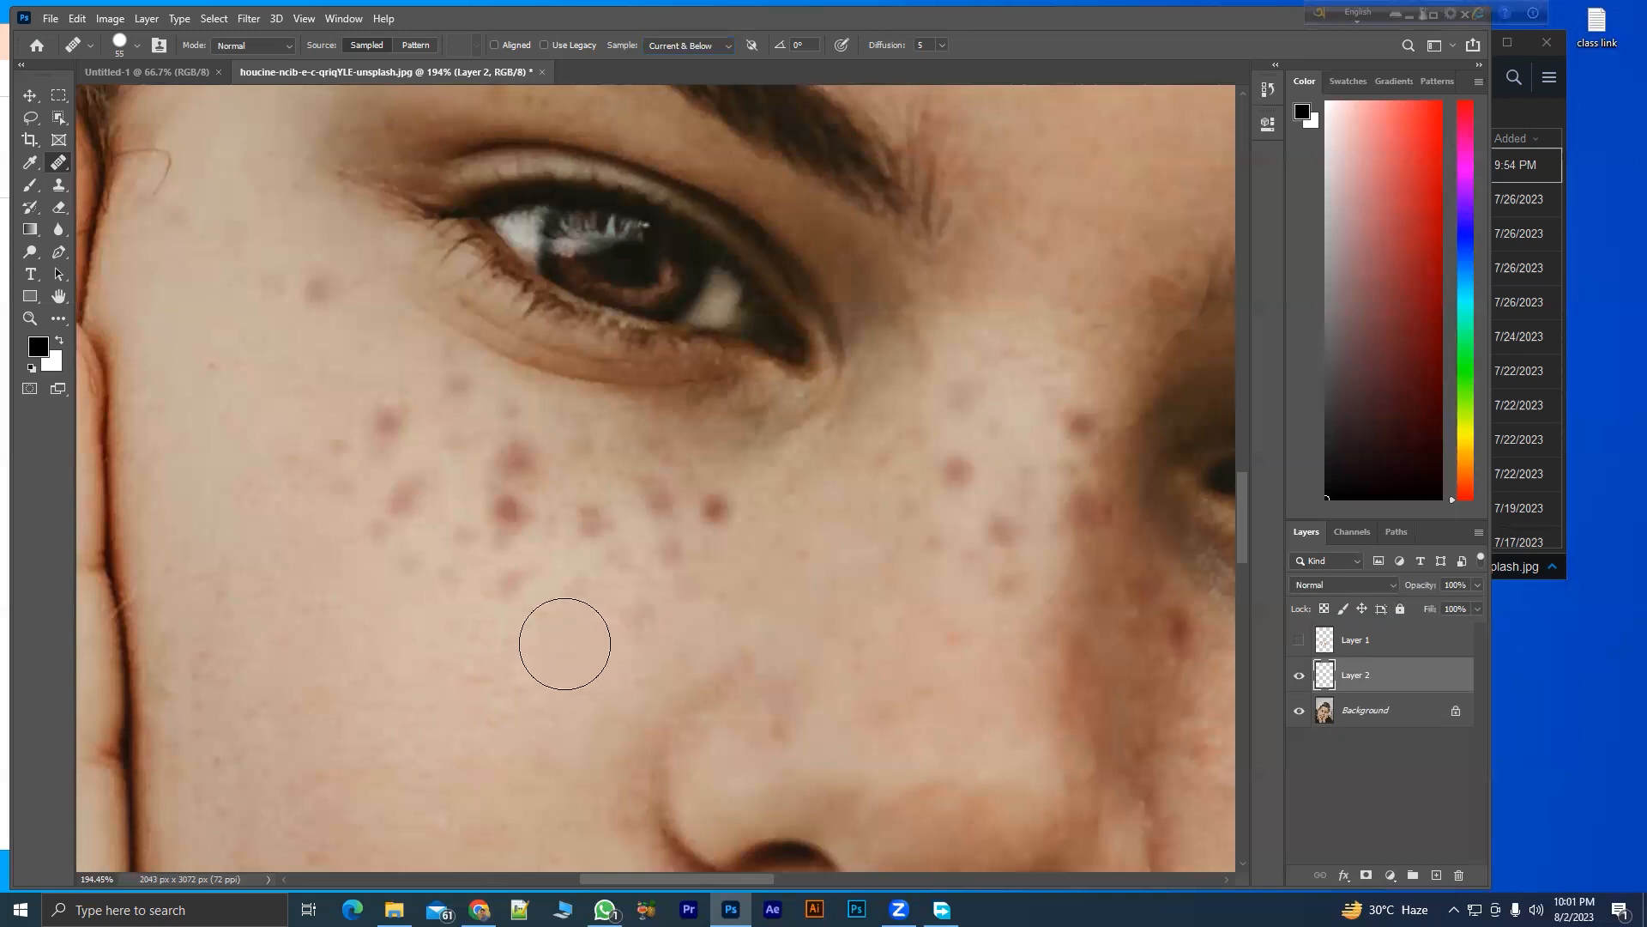
alt+click(328, 721)
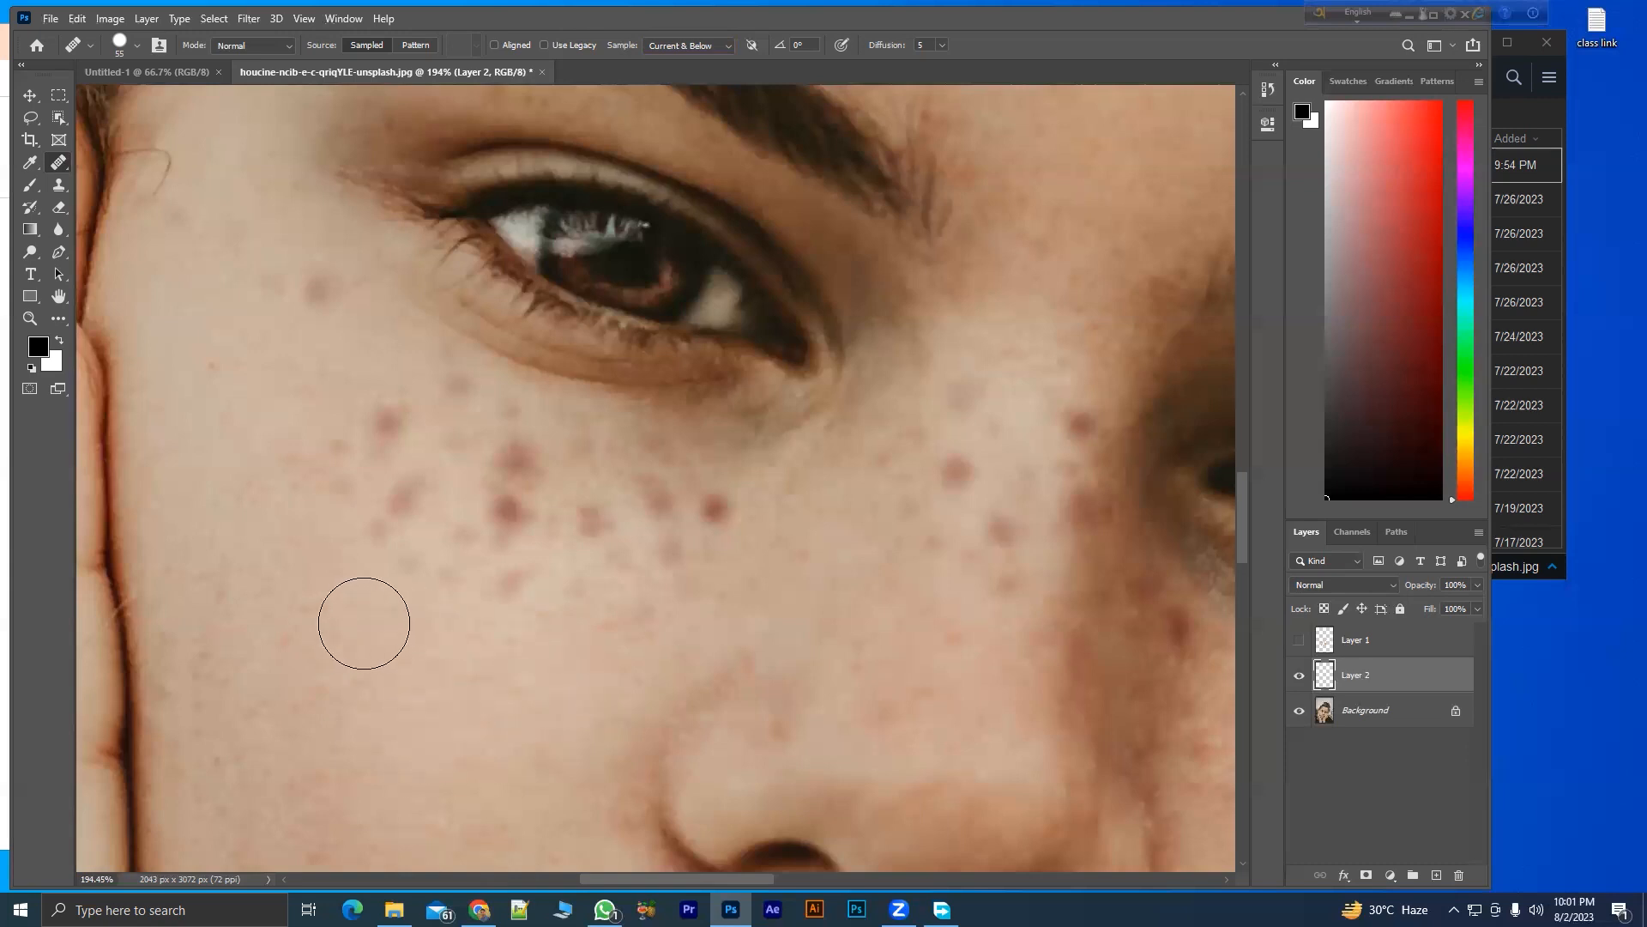
click(417, 498)
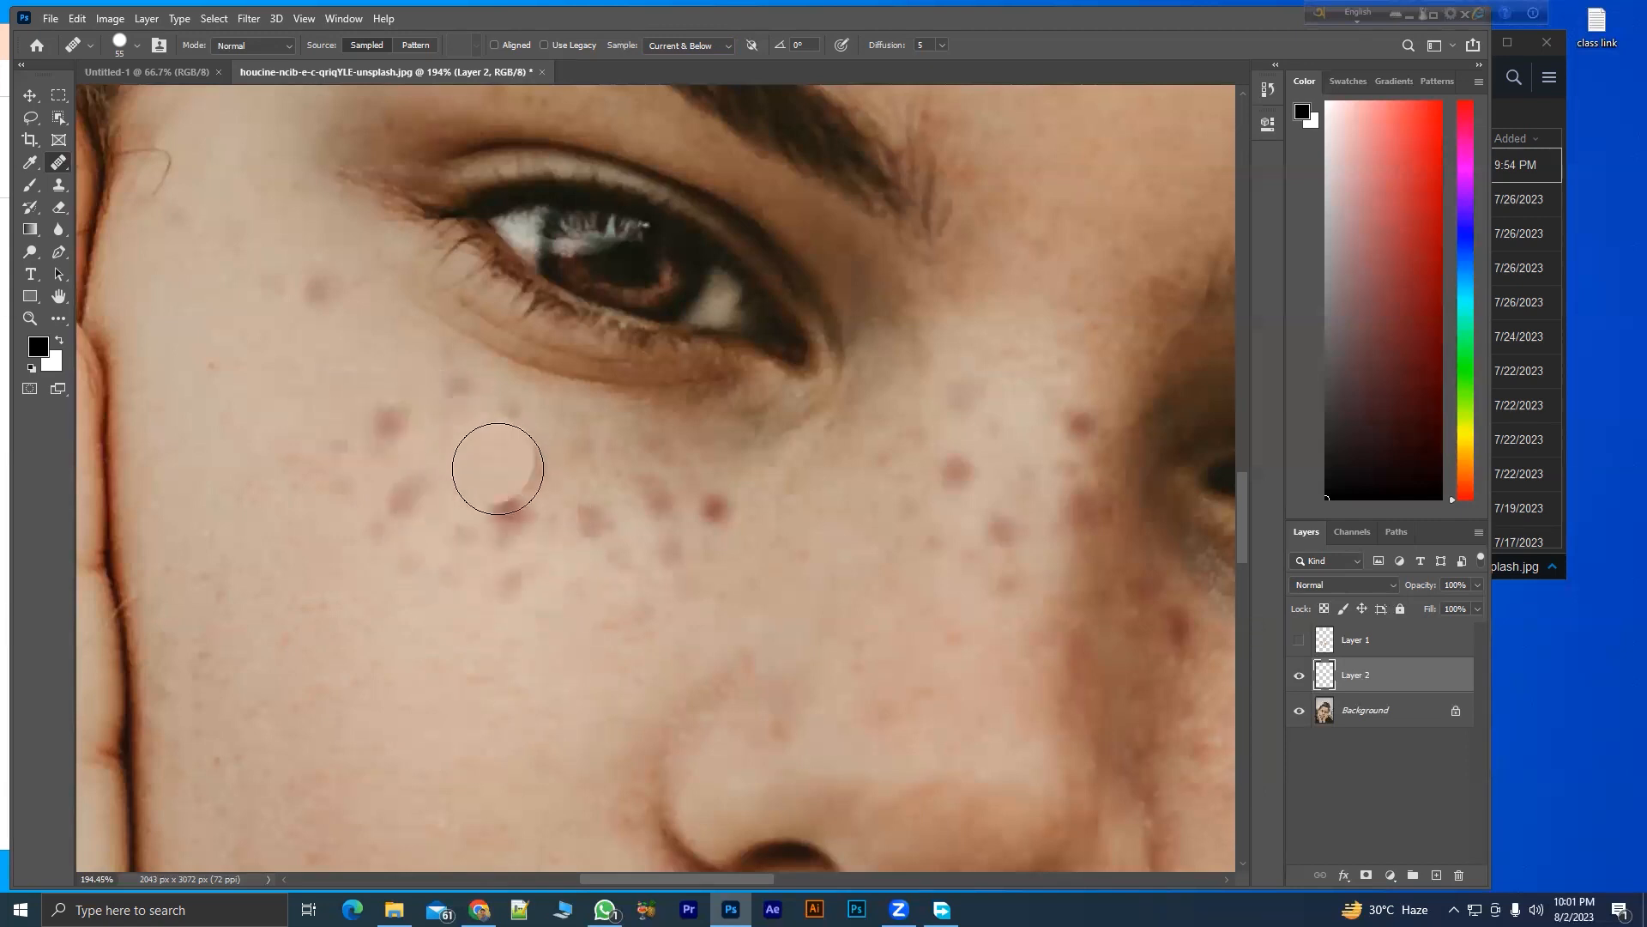
click(502, 524)
click(514, 467)
click(504, 448)
click(382, 427)
click(405, 492)
click(448, 390)
- Heal the rest of that cheek's spots toward the nose and beside the outer corner of the eye
click(582, 513)
click(658, 504)
click(712, 510)
click(673, 549)
click(624, 553)
click(590, 448)
click(314, 302)
click(435, 375)
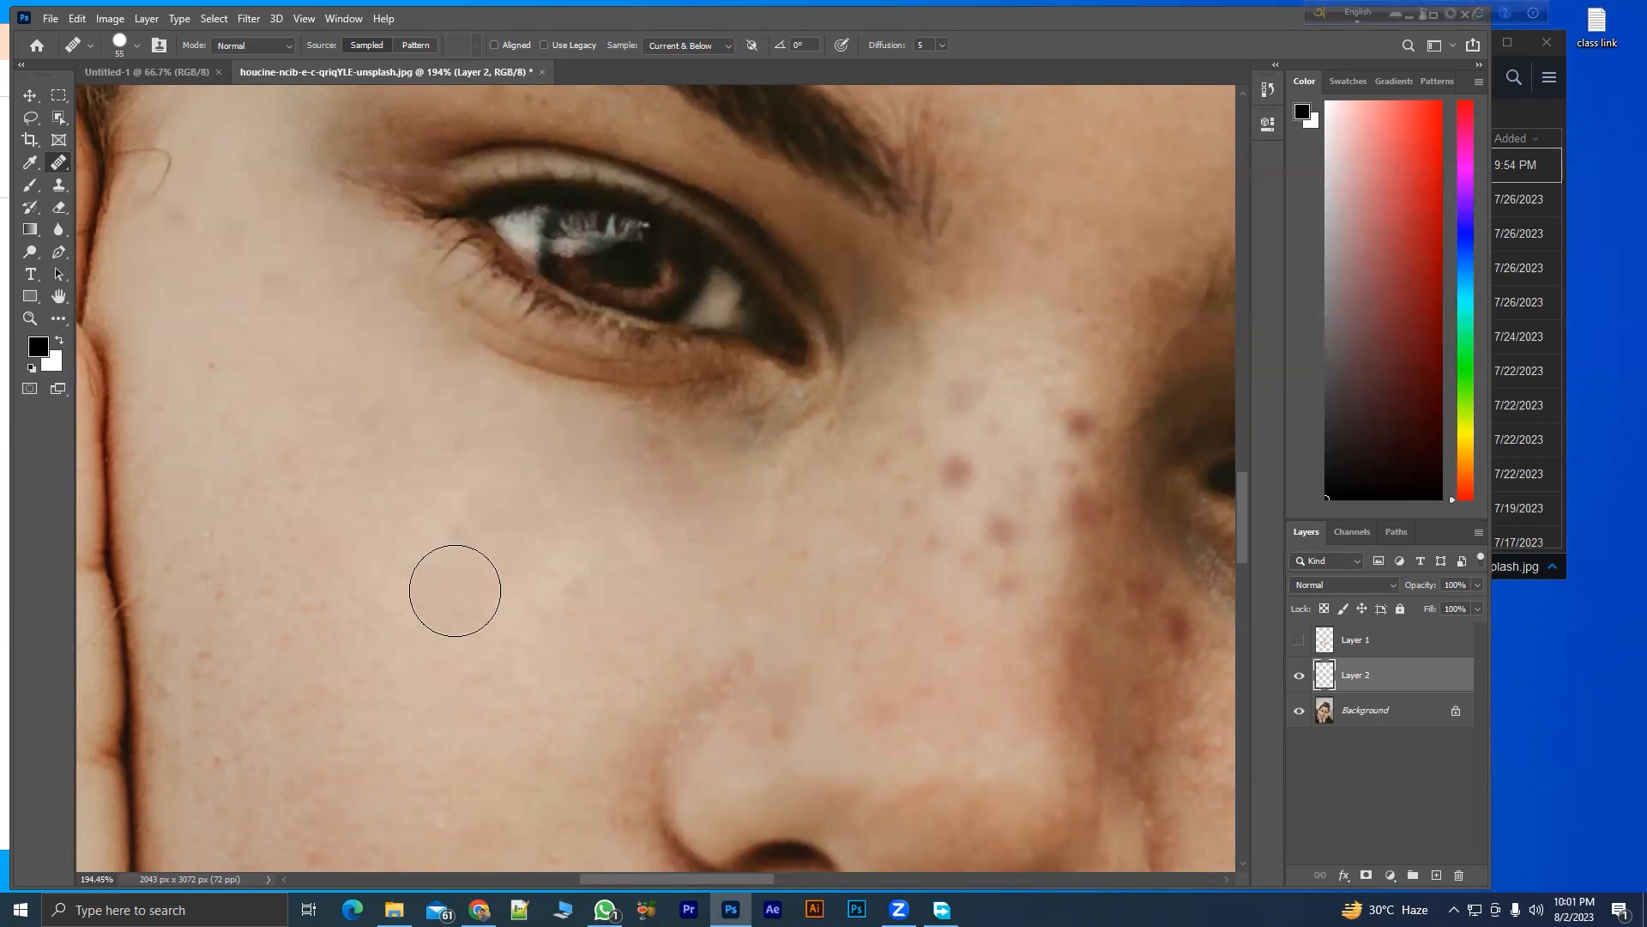
- Sample clean skin on the nose and heal the spots along its bridge and shaded side
scroll(618, 549, down, 5)
scroll(698, 486, up, 2)
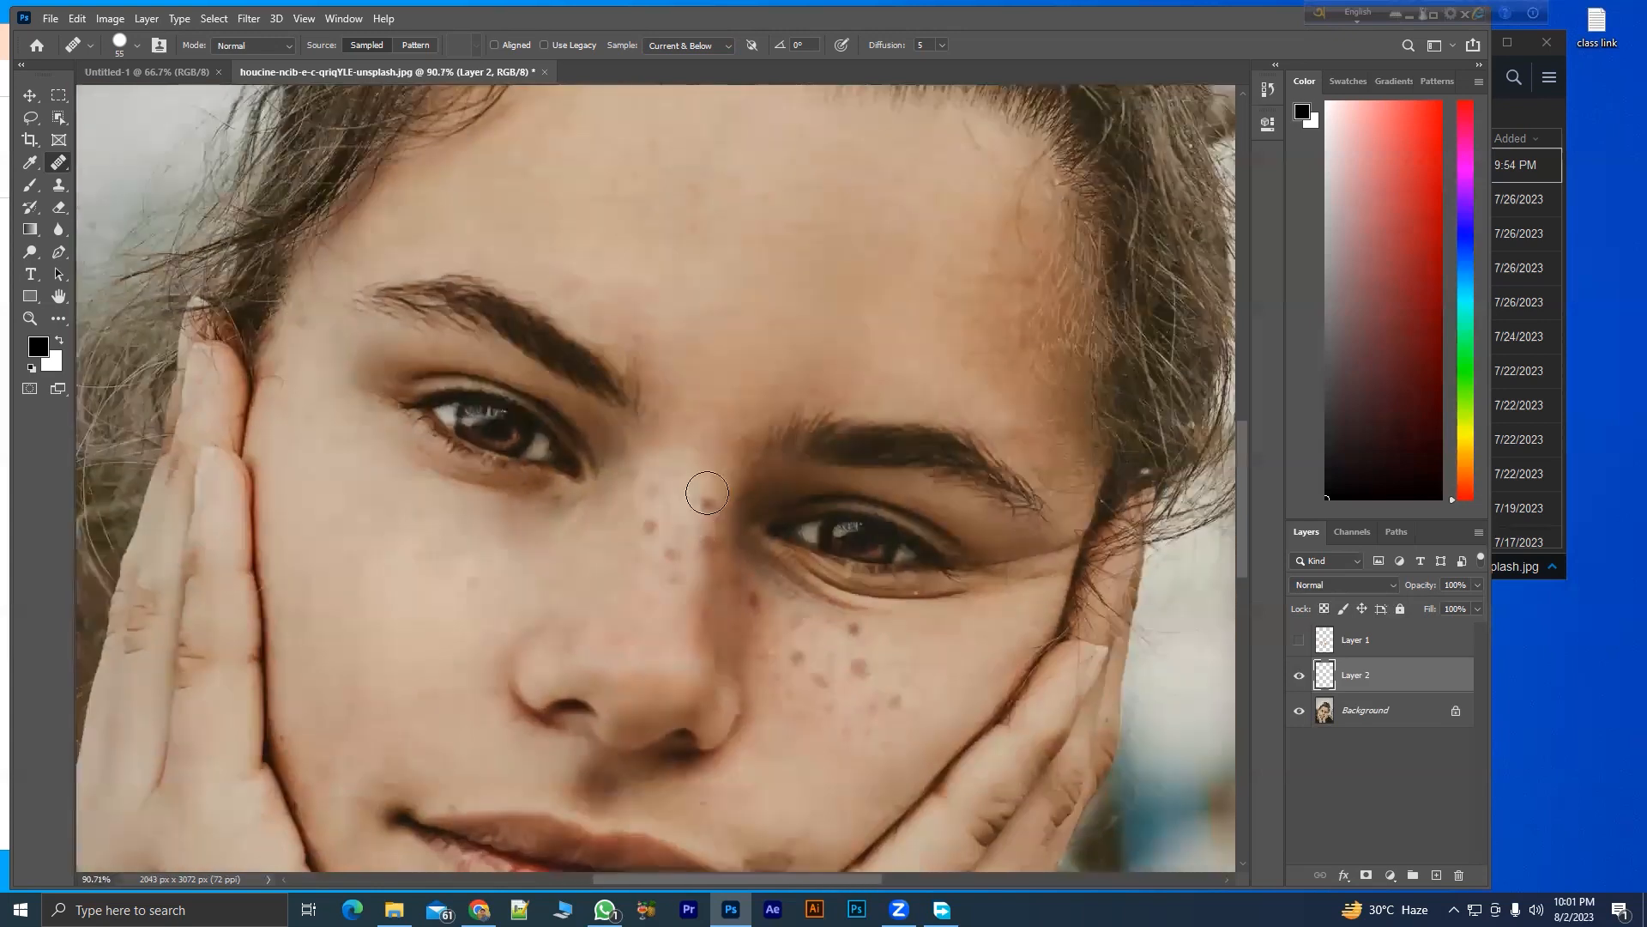
scroll(724, 486, up, 3)
scroll(583, 640, up, 4)
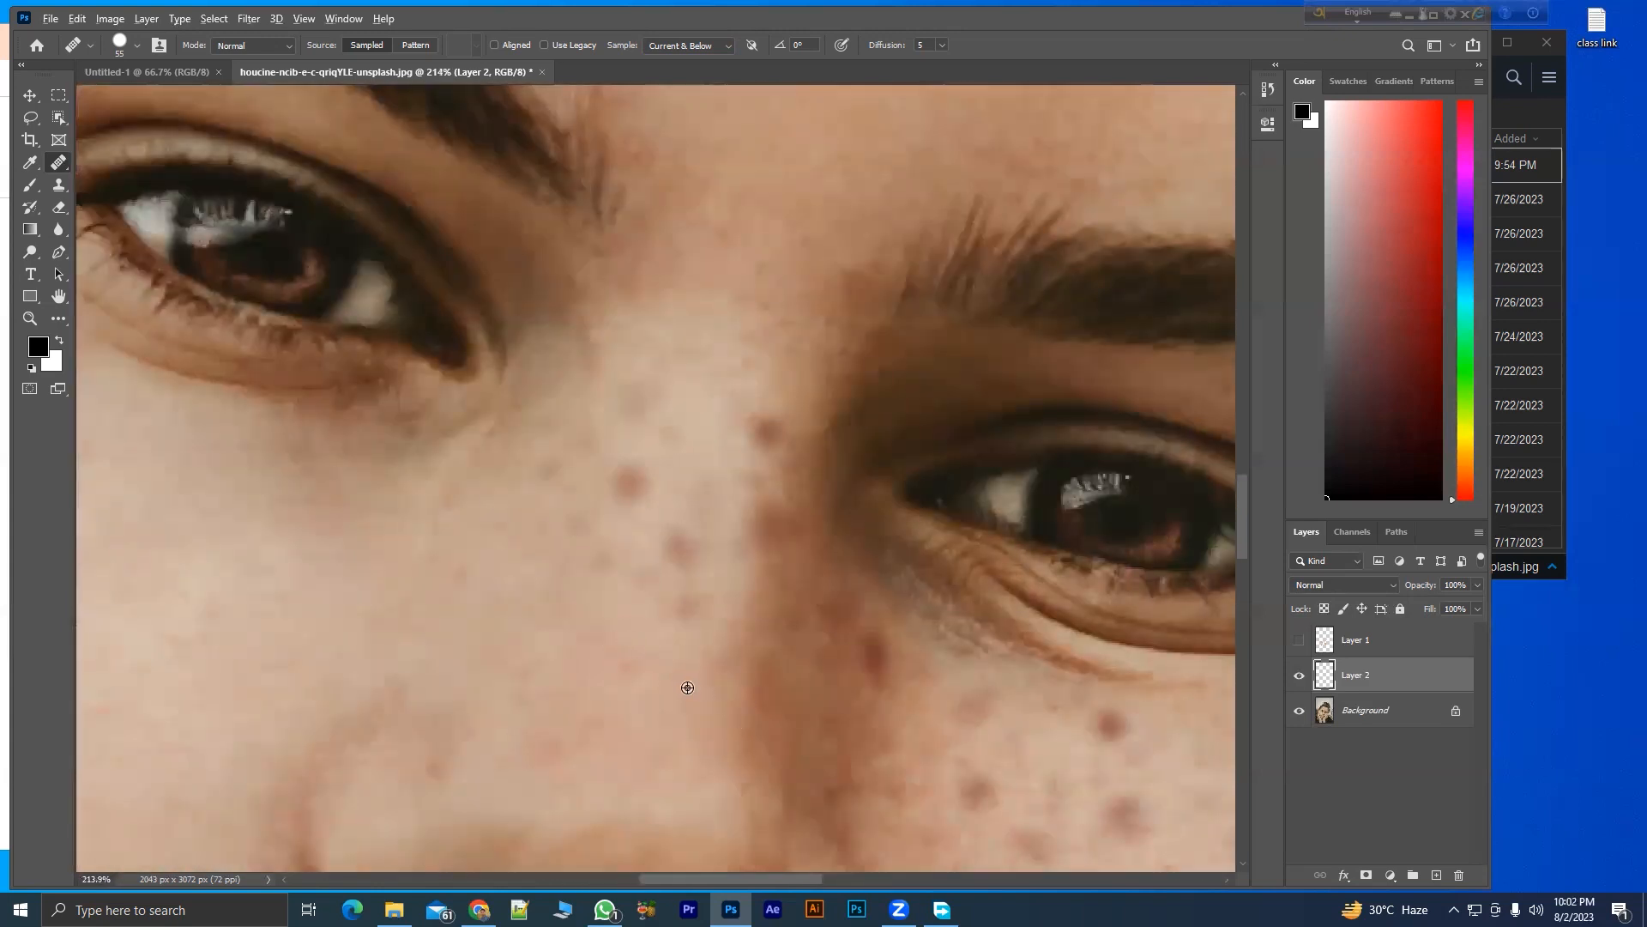
alt+click(684, 679)
drag(686, 604, 631, 484)
click(522, 740)
click(764, 413)
click(761, 490)
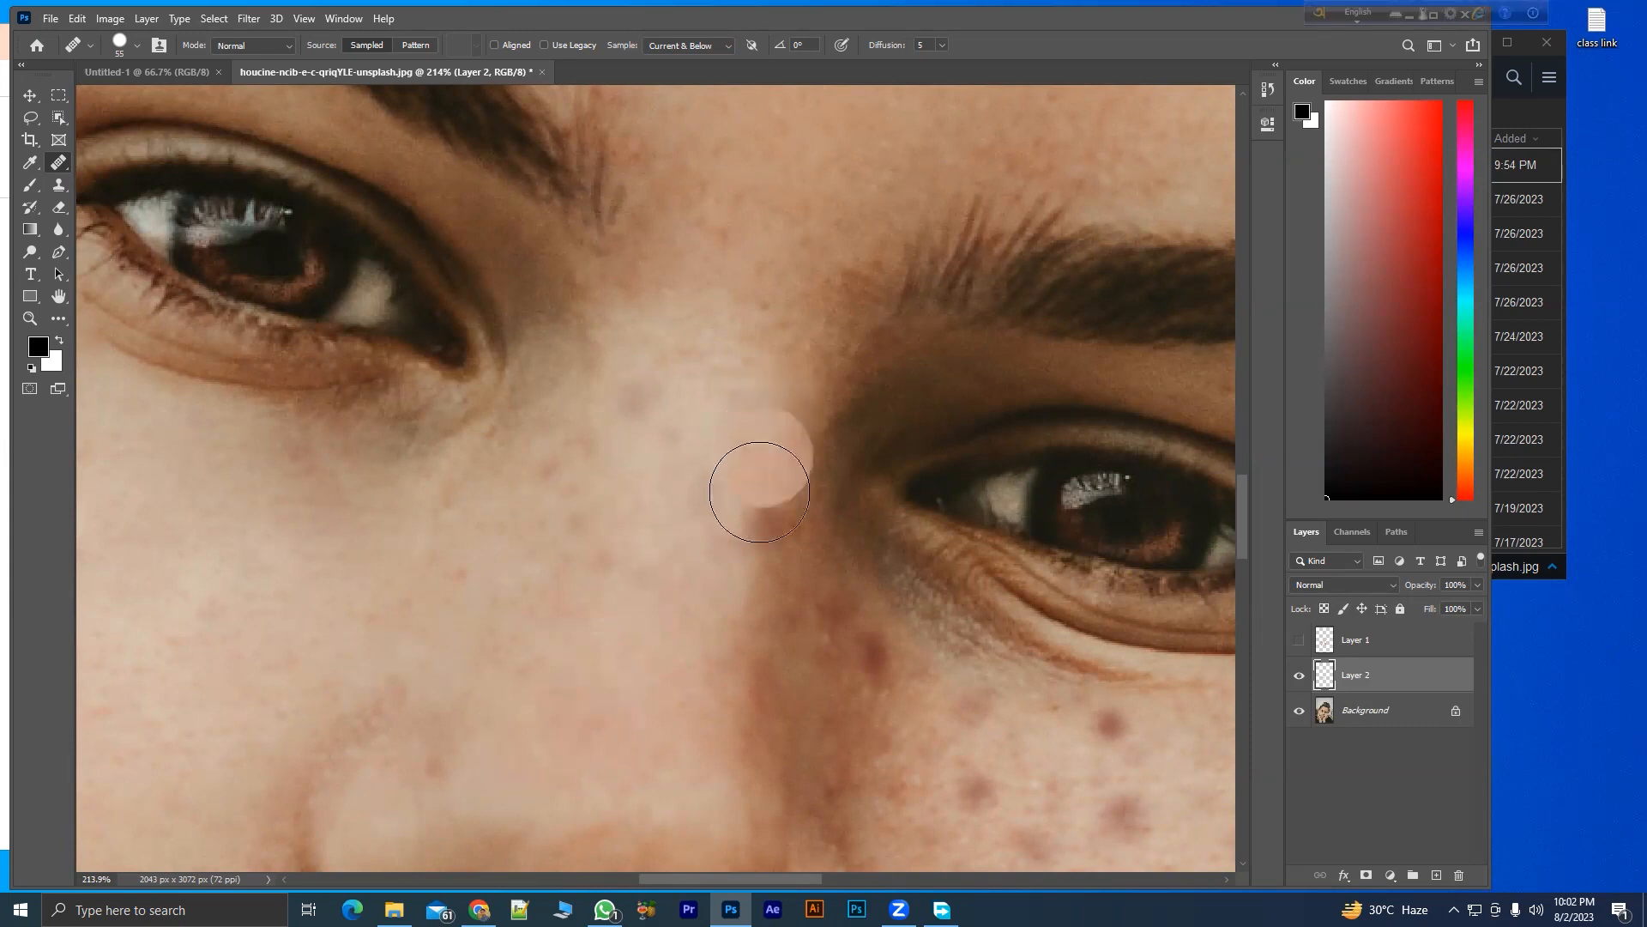
click(755, 570)
click(758, 662)
click(769, 691)
drag(789, 665, 852, 649)
- Sample a new clean skin area and heal the spots below the eye on the photo's right side
drag(820, 668, 585, 554)
alt+click(343, 473)
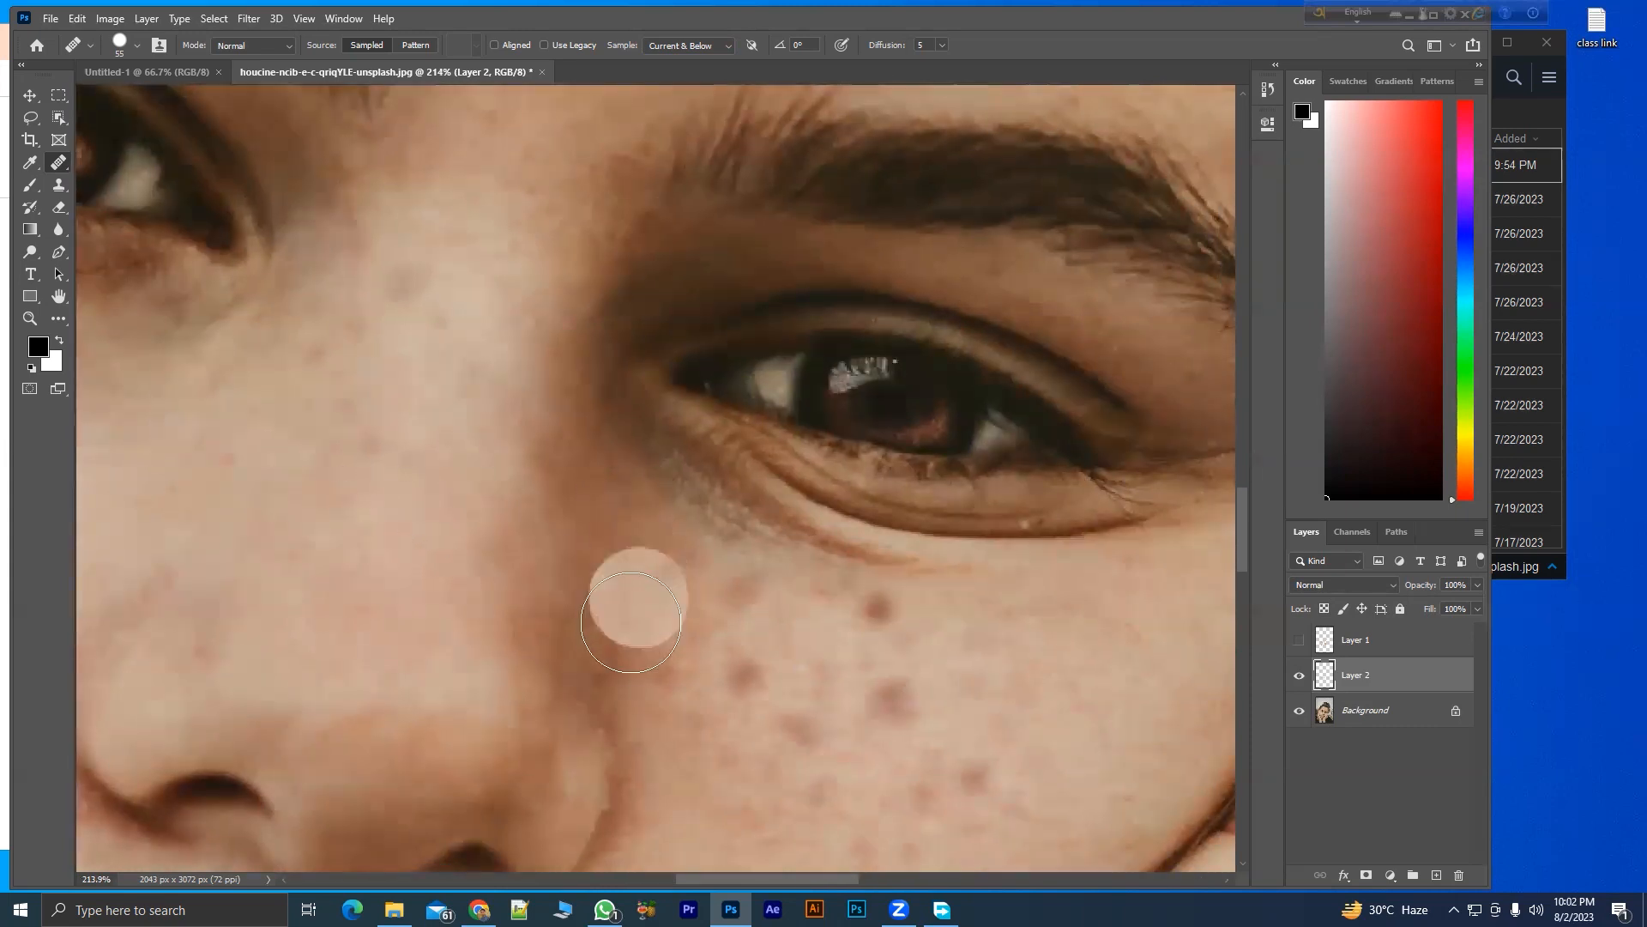
click(713, 666)
click(737, 612)
click(868, 623)
click(957, 724)
click(906, 716)
click(779, 727)
- Heal the remaining faint marks lower on the right-hand cheek, between the nostril and the hand
drag(957, 731, 780, 533)
click(774, 572)
click(478, 486)
click(533, 559)
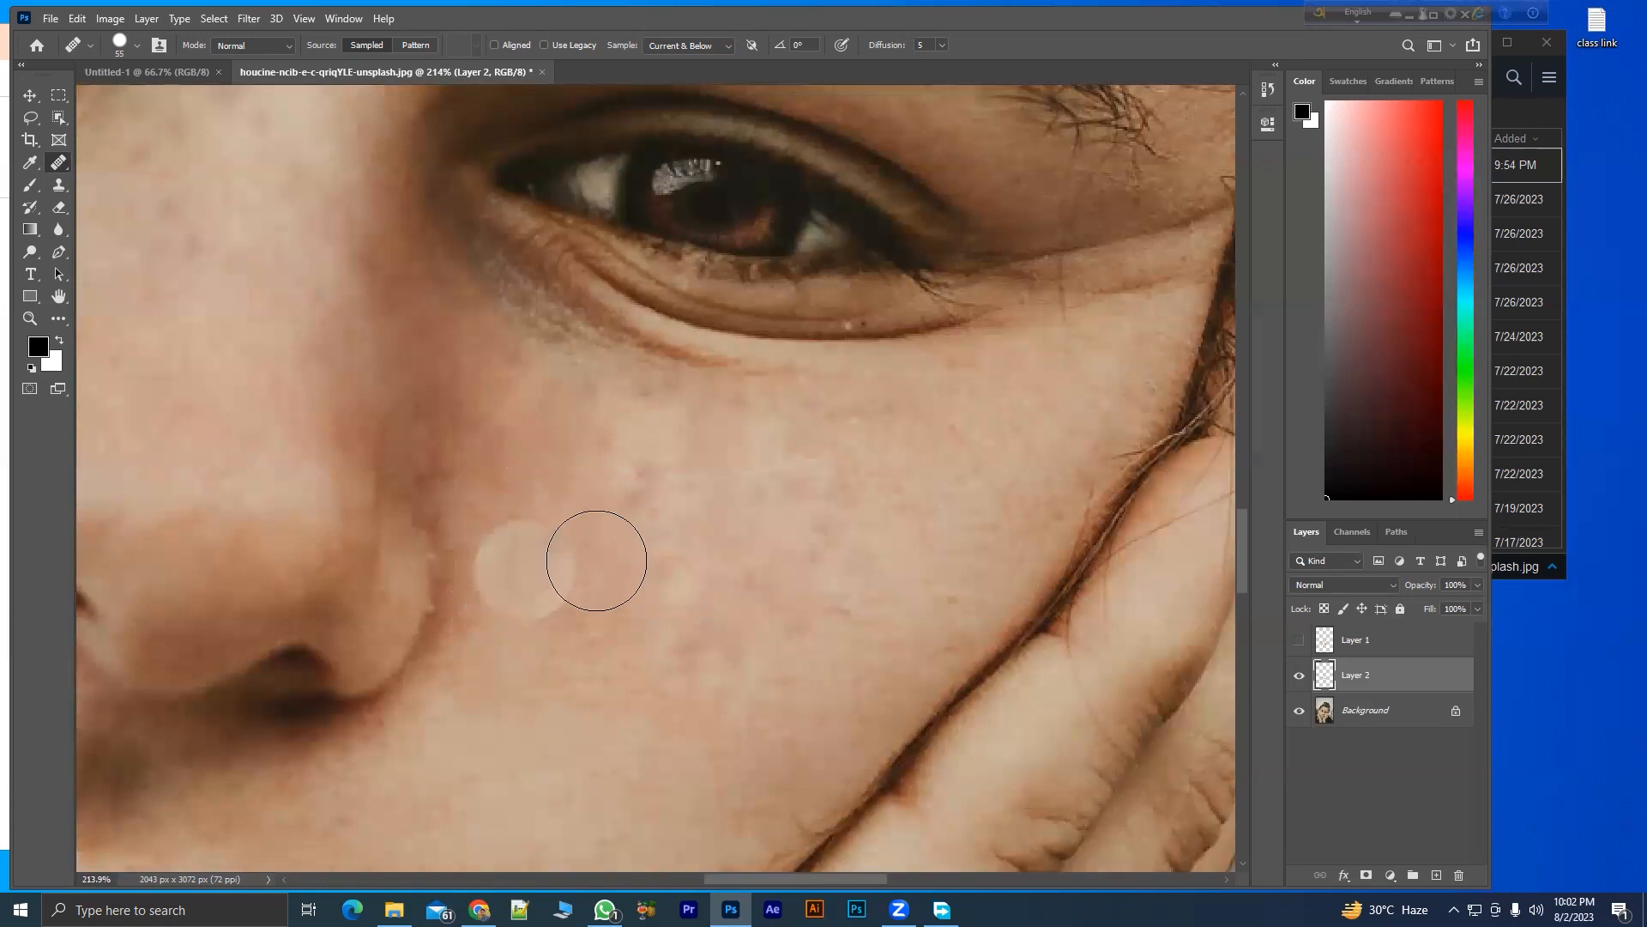
scroll(553, 519, down, 2)
drag(701, 523, 780, 573)
drag(651, 466, 927, 574)
- Examine the healed cheek up close and the whole face, and look over the Healing Brush's sampling layer options
scroll(753, 468, down, 7)
scroll(752, 468, down, 3)
scroll(753, 468, up, 10)
alt+click(510, 543)
scroll(699, 416, down, 8)
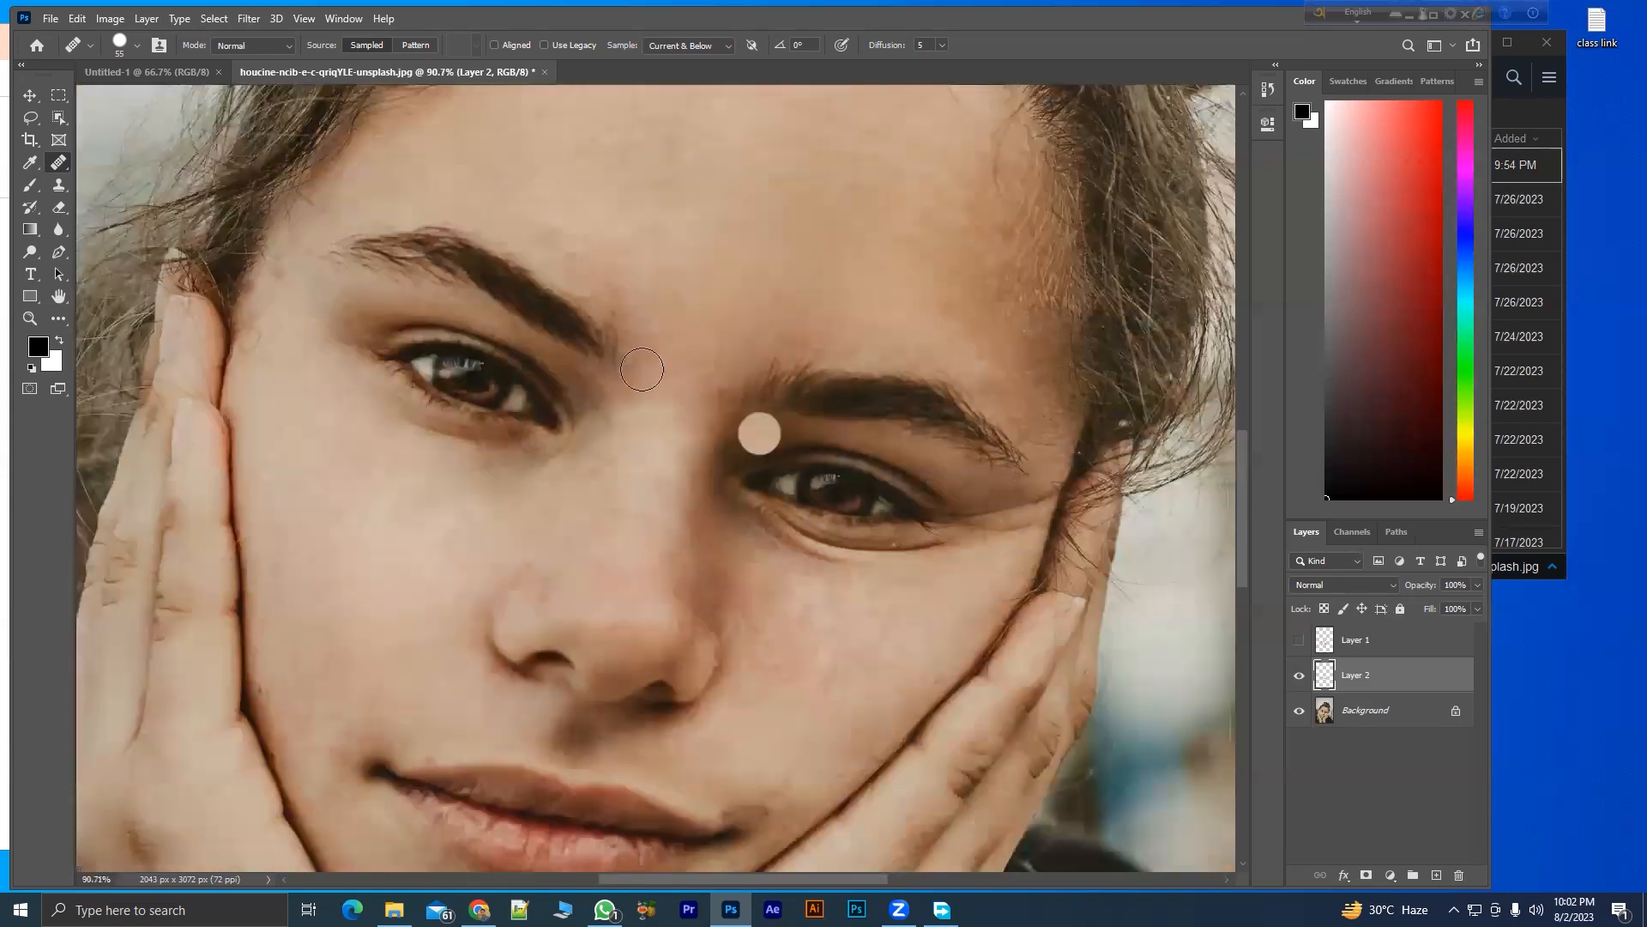
click(693, 45)
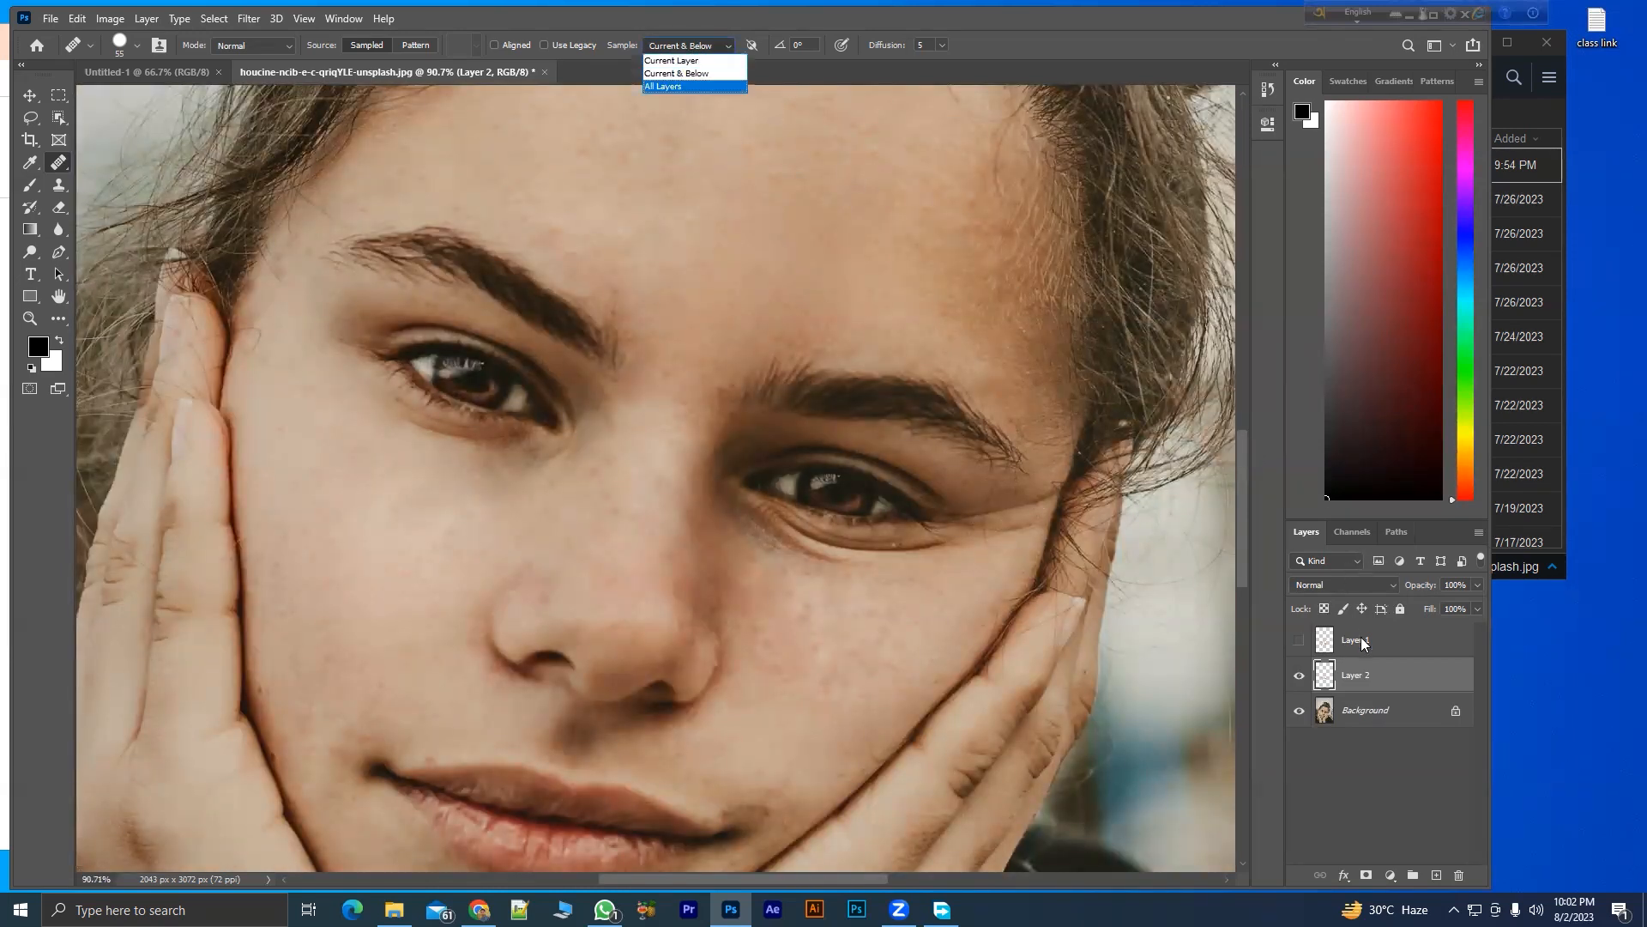
- Hide Layer 2 and show Layer 1 in its place to compare the two healing results with the unretouched face
click(1298, 678)
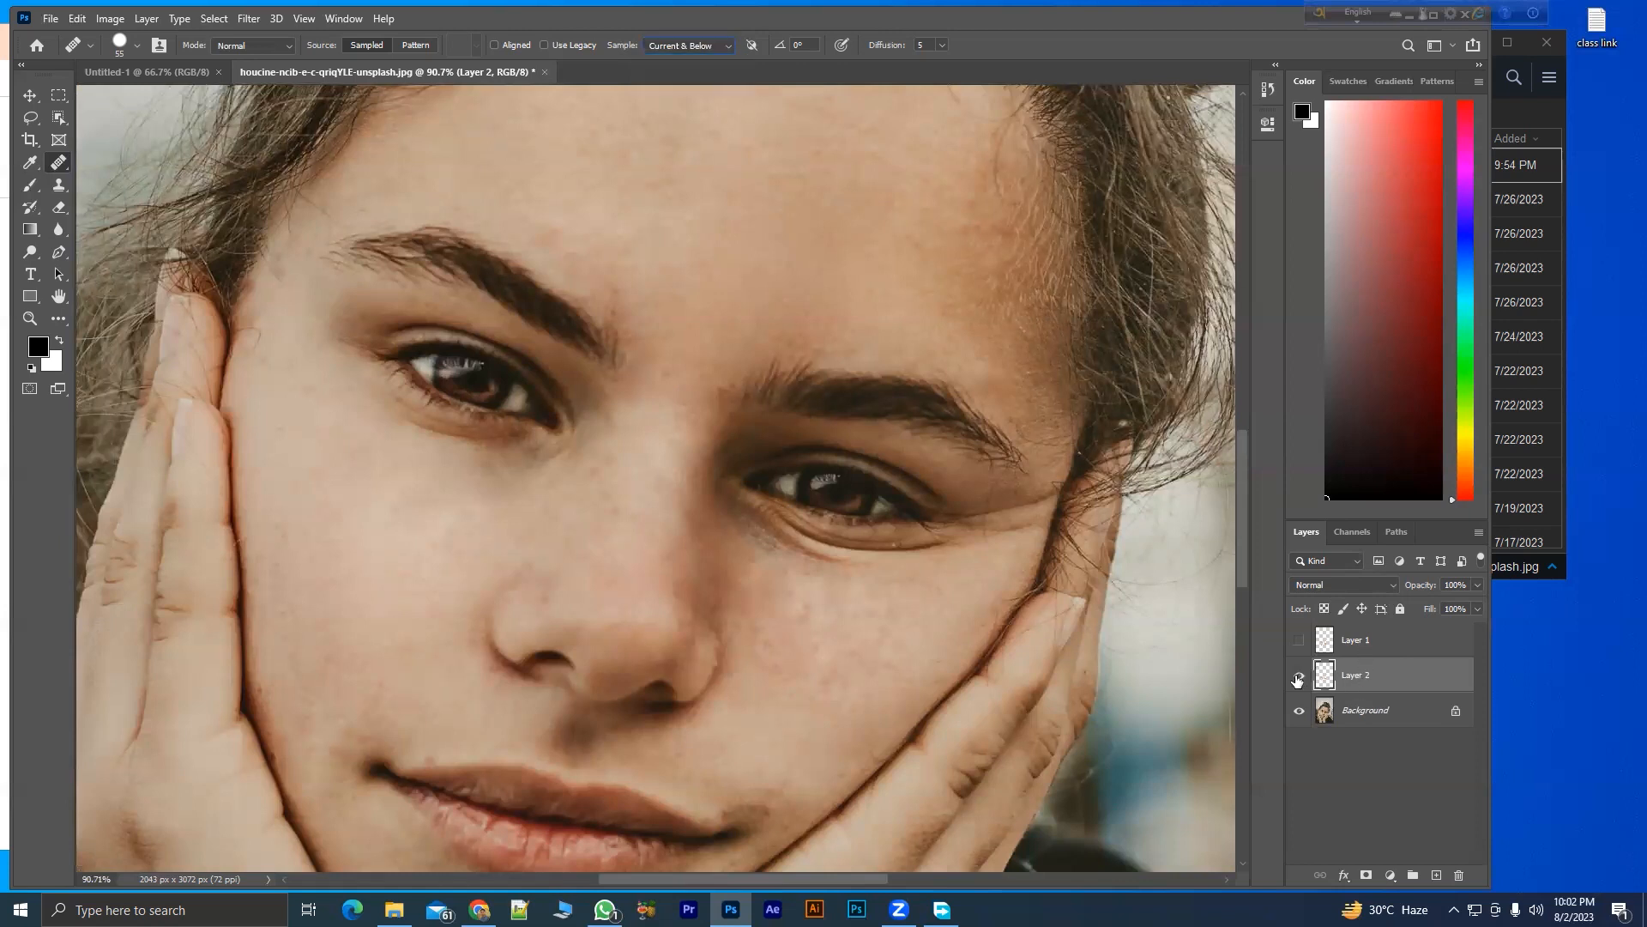
click(1298, 678)
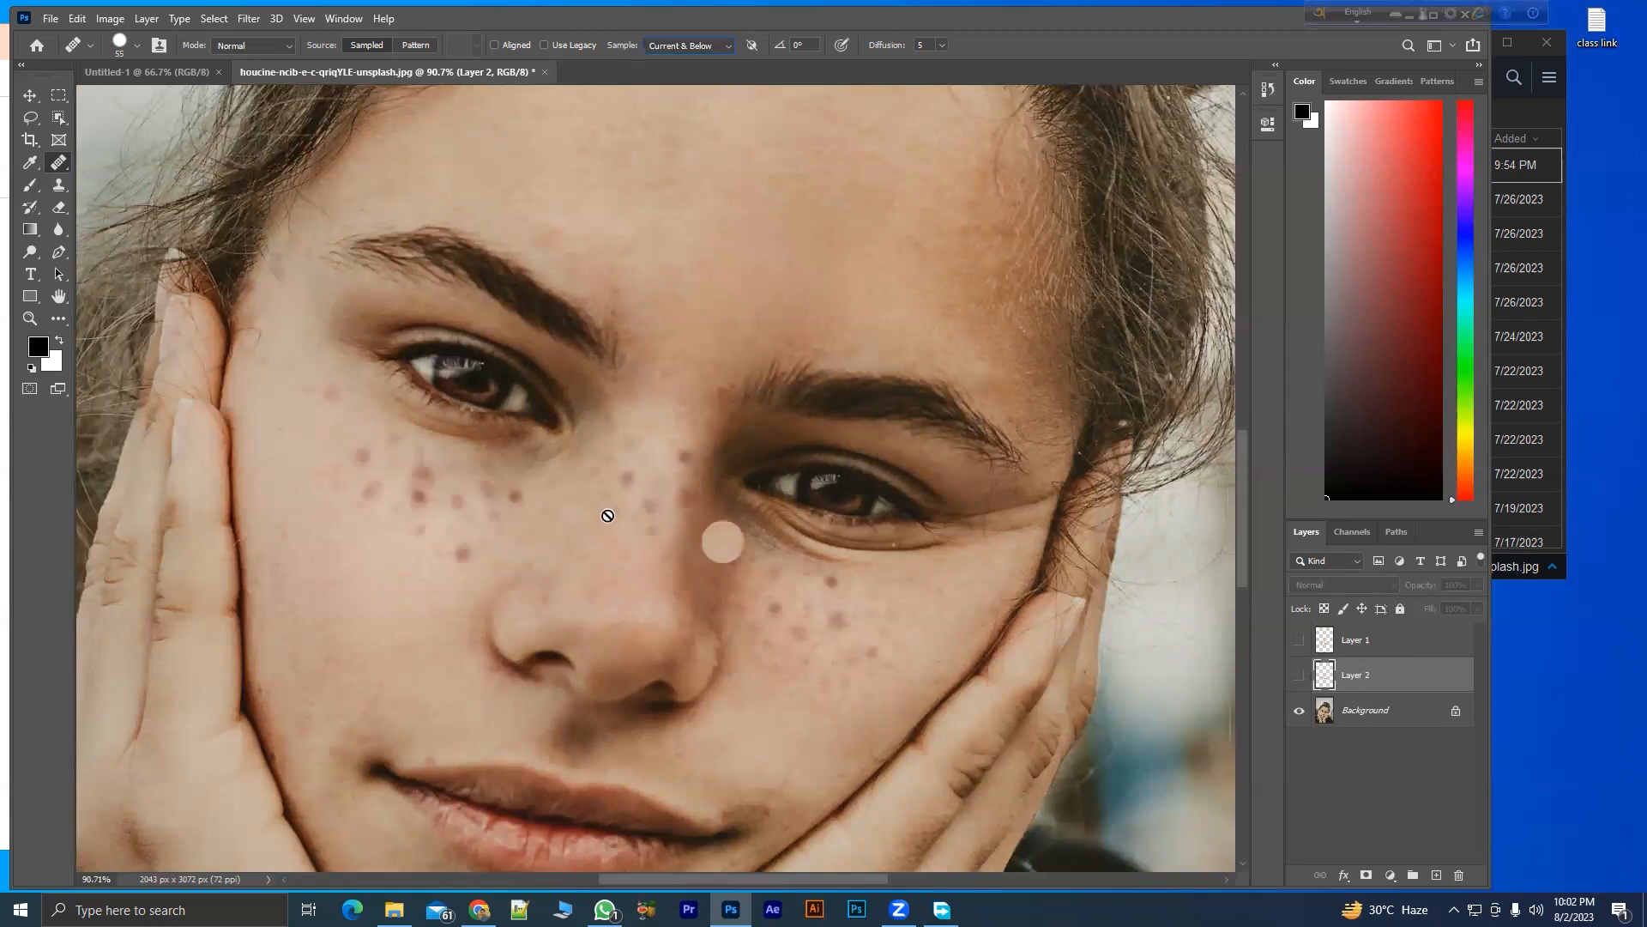
click(1299, 640)
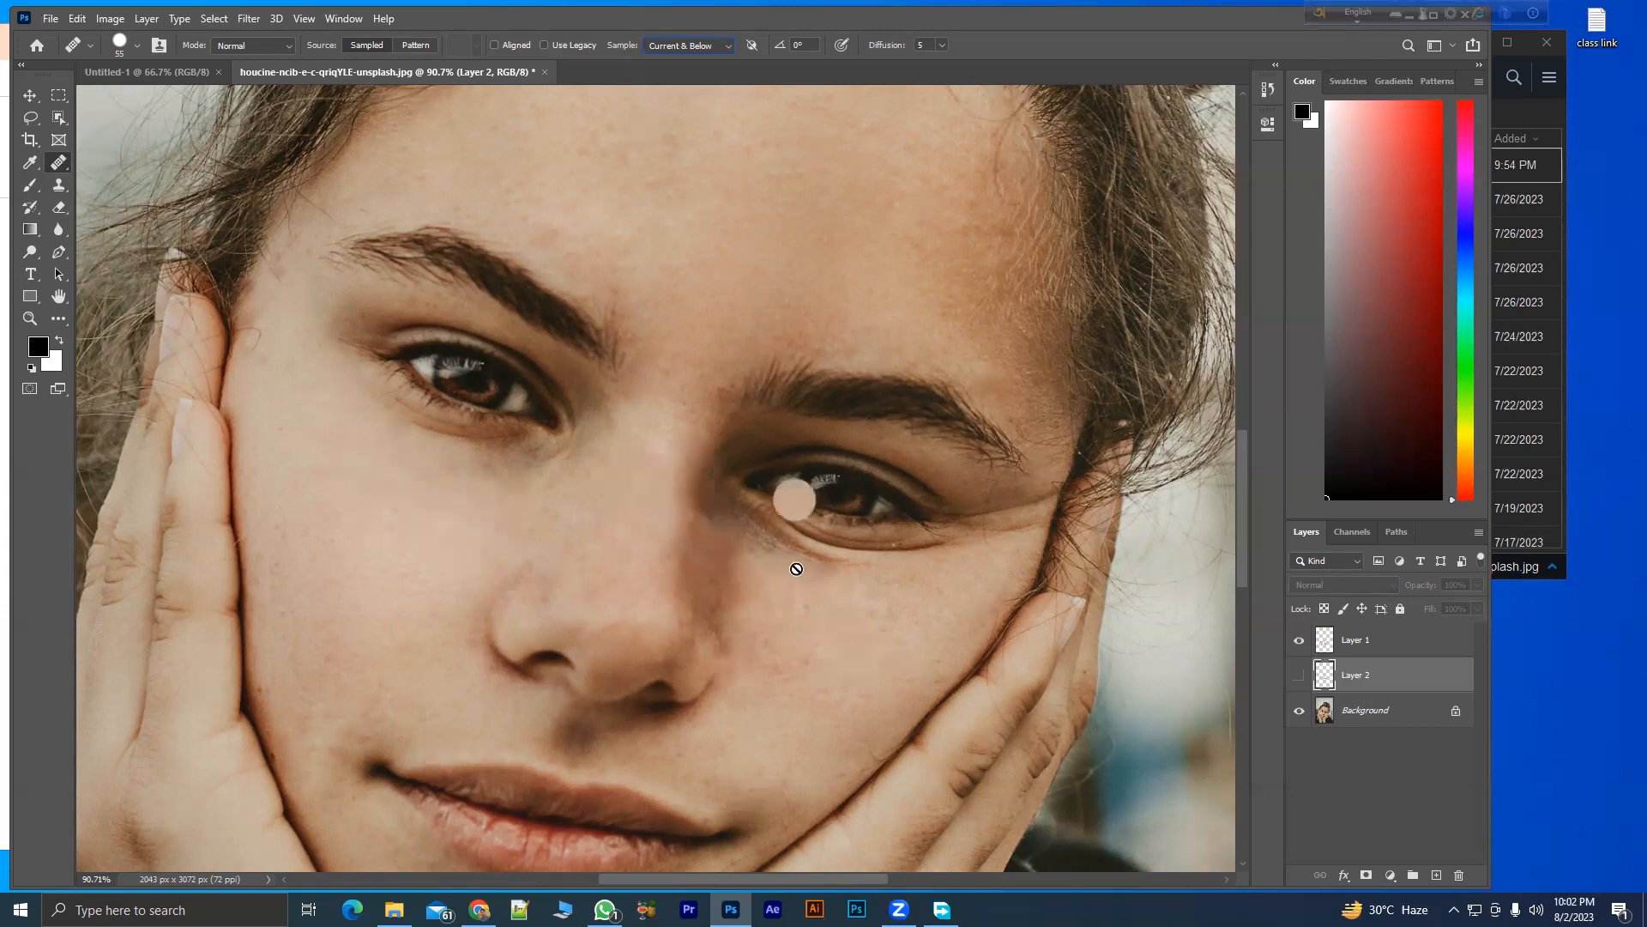
right_click(58, 162)
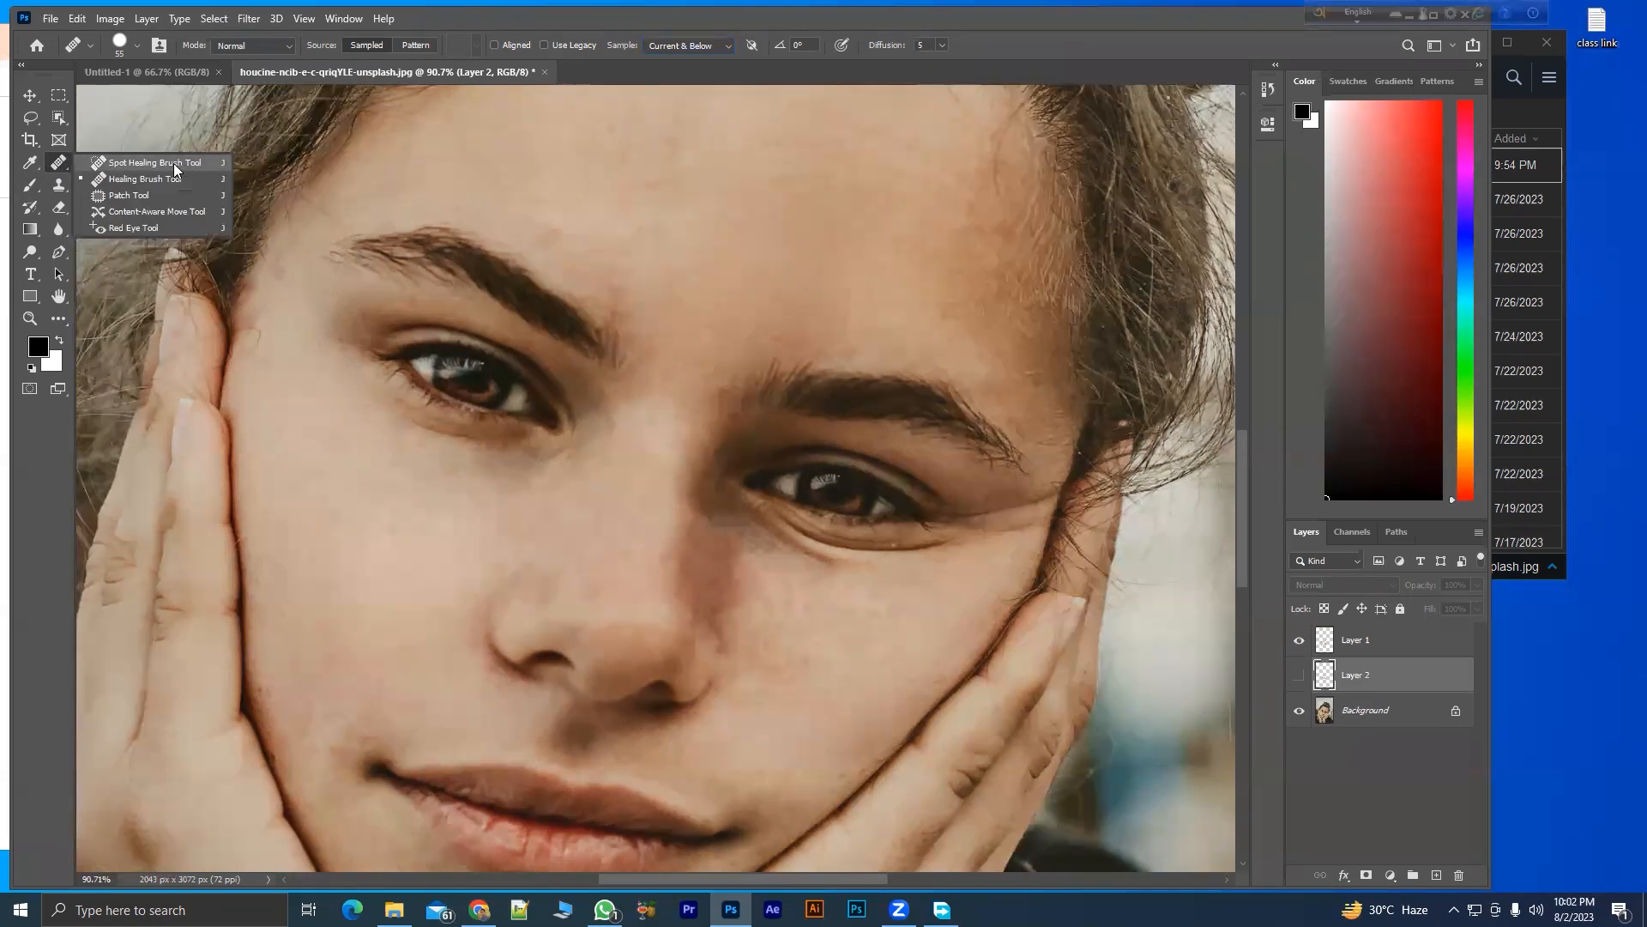
click(1379, 642)
click(1370, 692)
right_click(59, 162)
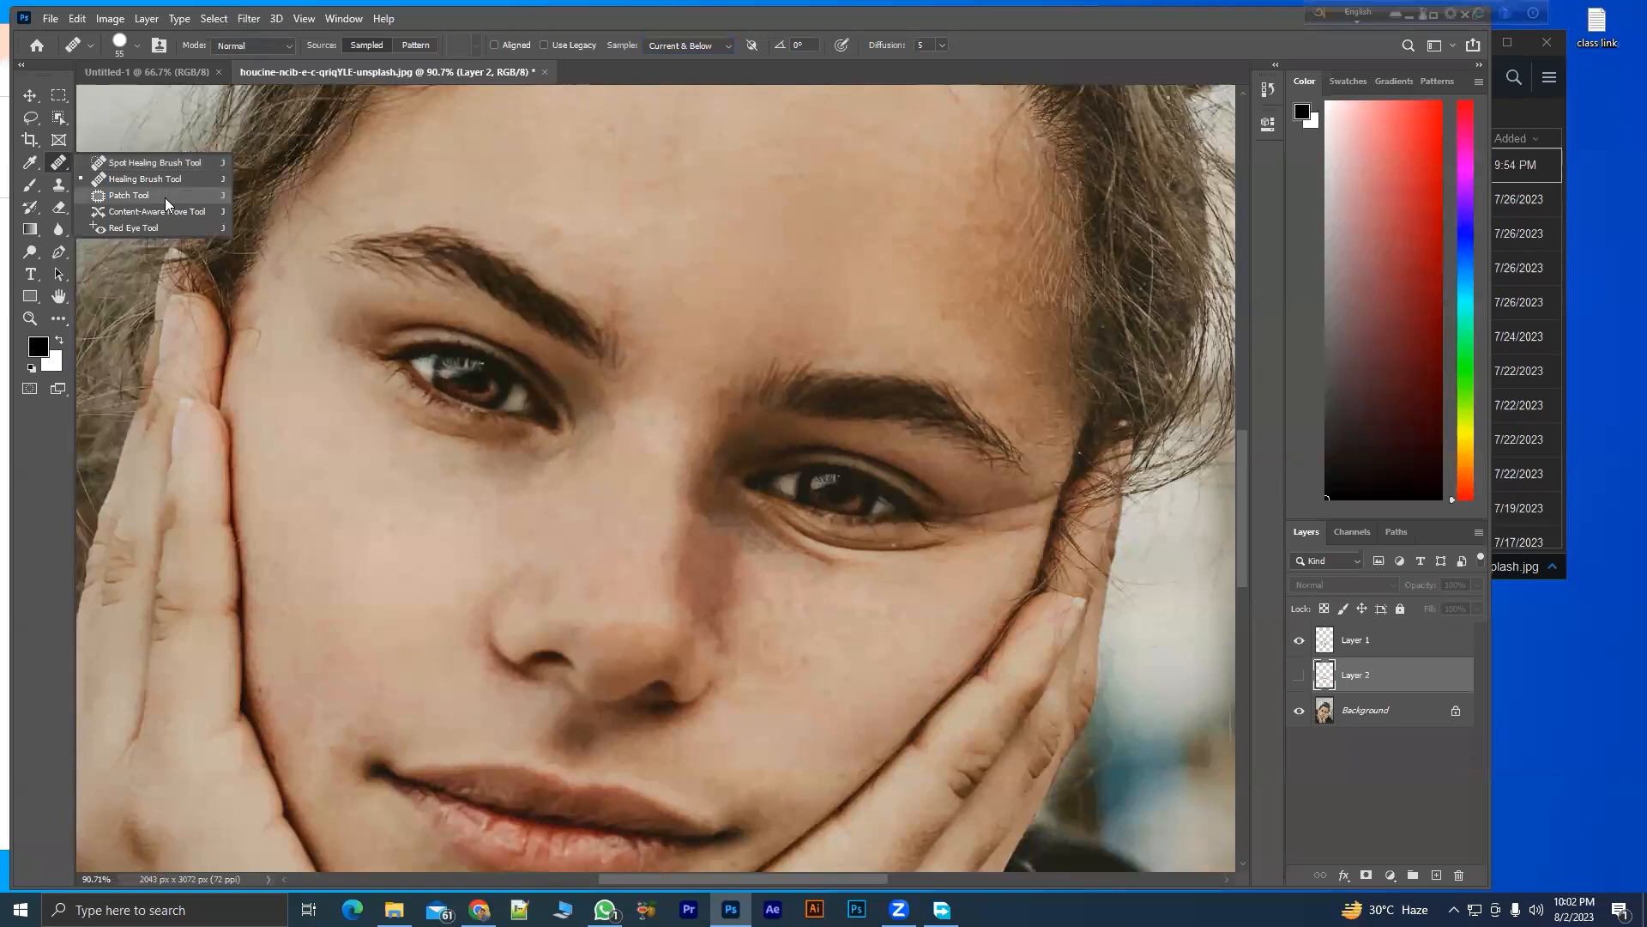
- Hide Layer 1 and add an empty layer directly above the Background
click(1299, 640)
click(1435, 873)
drag(1354, 717, 1355, 723)
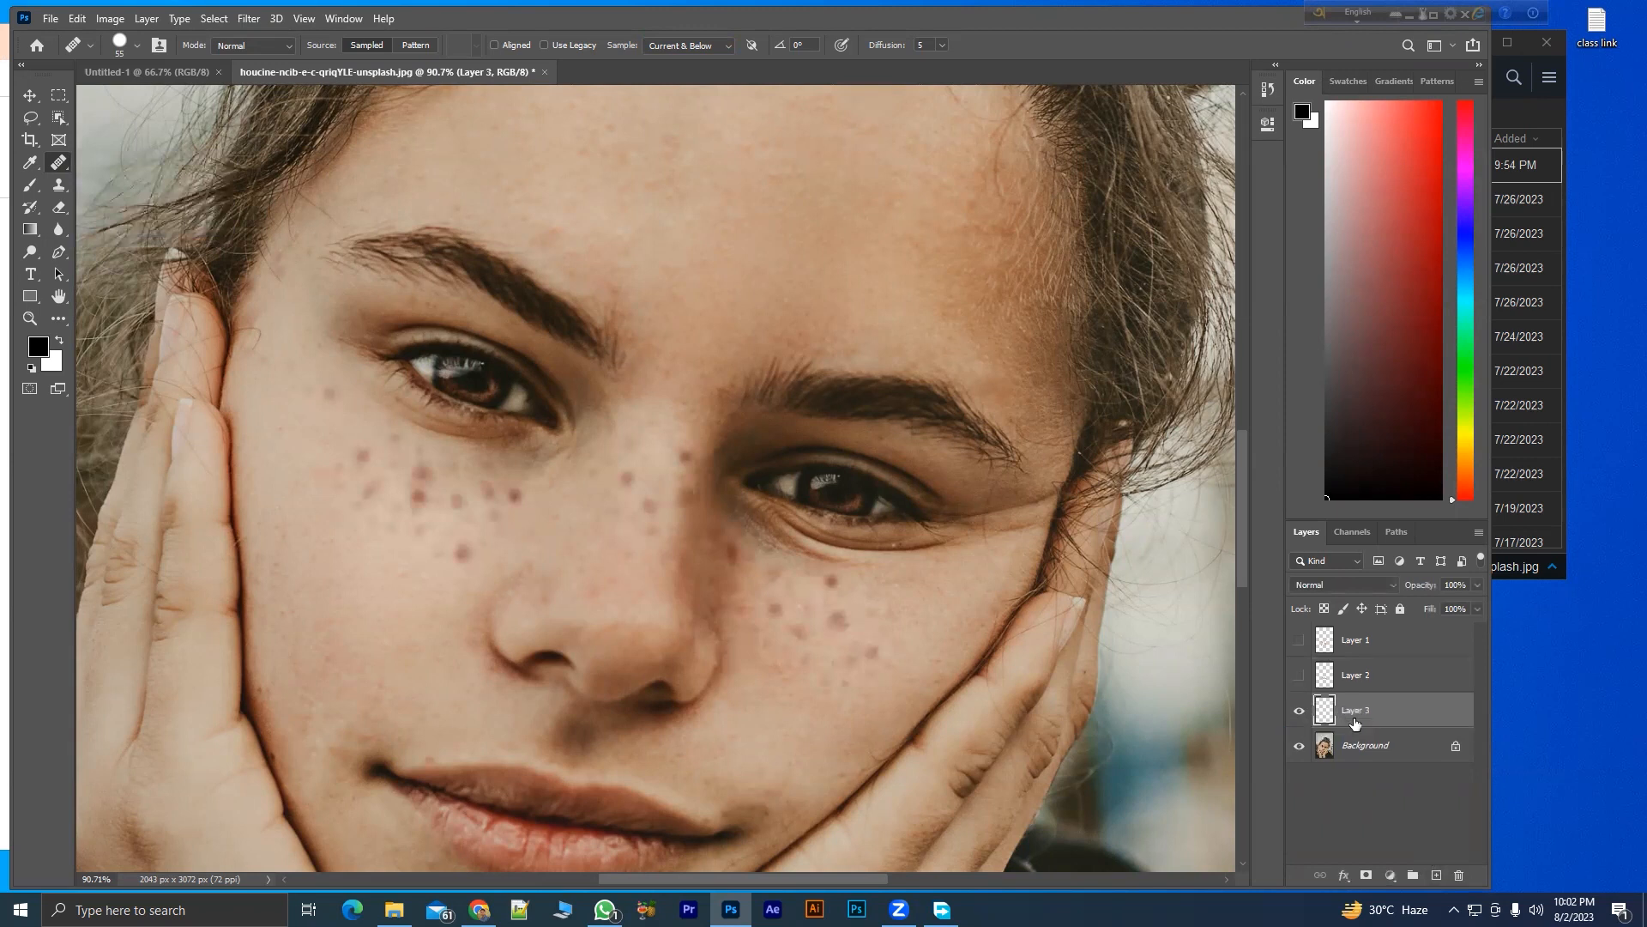
- With the Patch Tool, outline the spot below the inner corner of the left-hand eye and try patching it on the empty layer
right_click(58, 168)
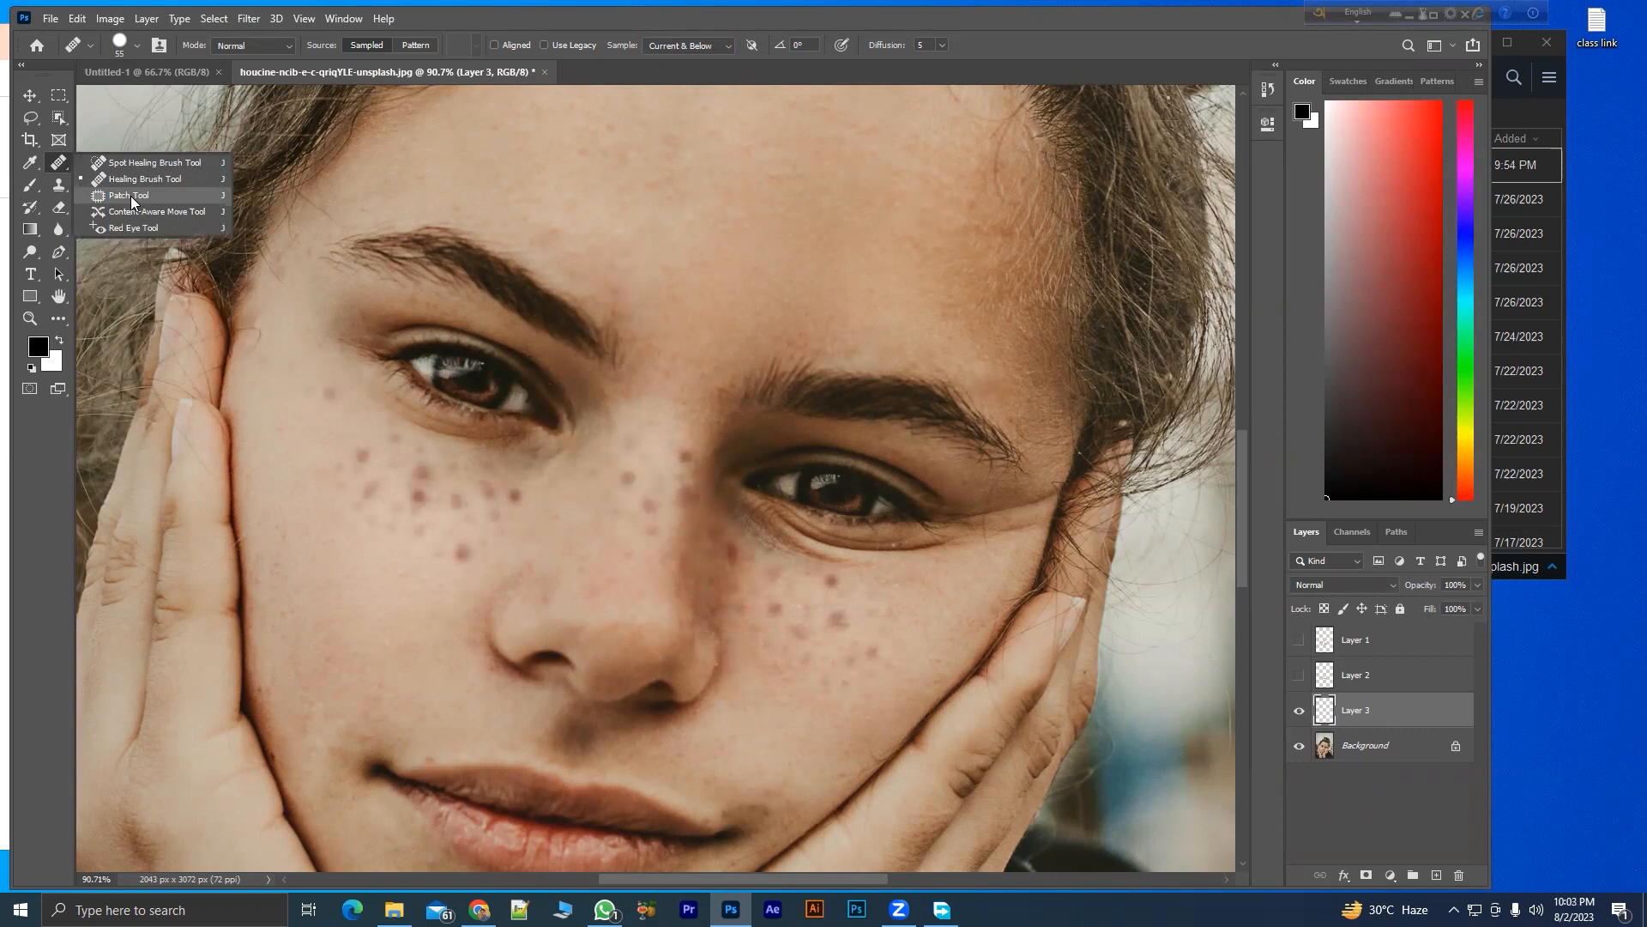
click(130, 195)
right_click(62, 169)
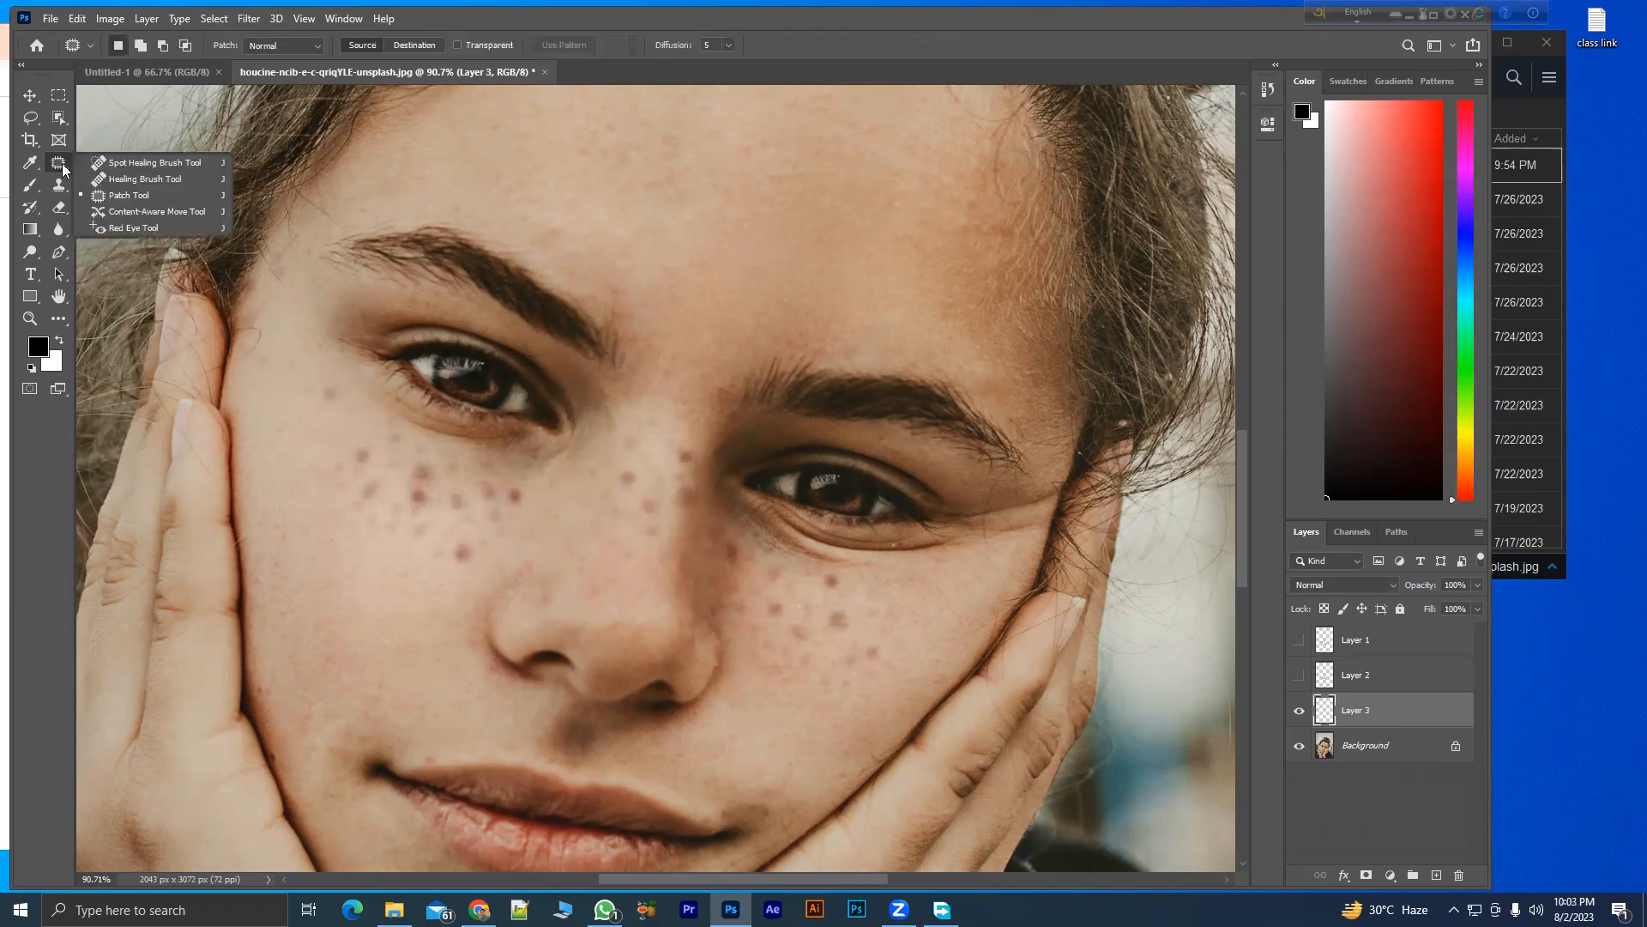
click(134, 196)
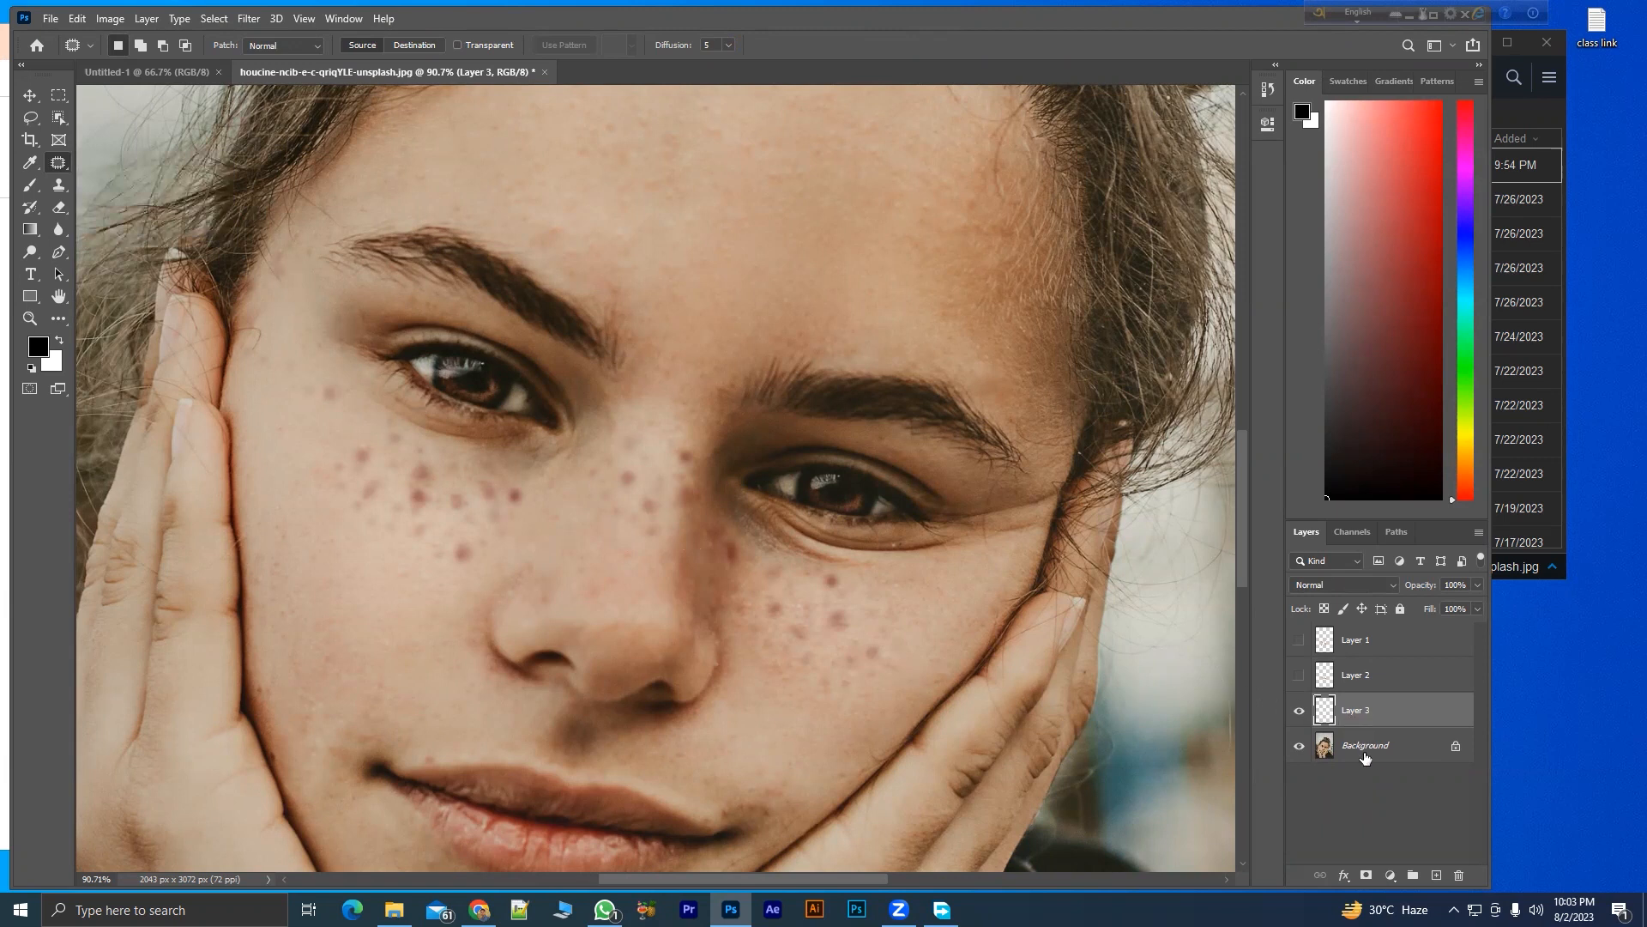
scroll(476, 484, up, 6)
drag(562, 479, 559, 471)
click(544, 502)
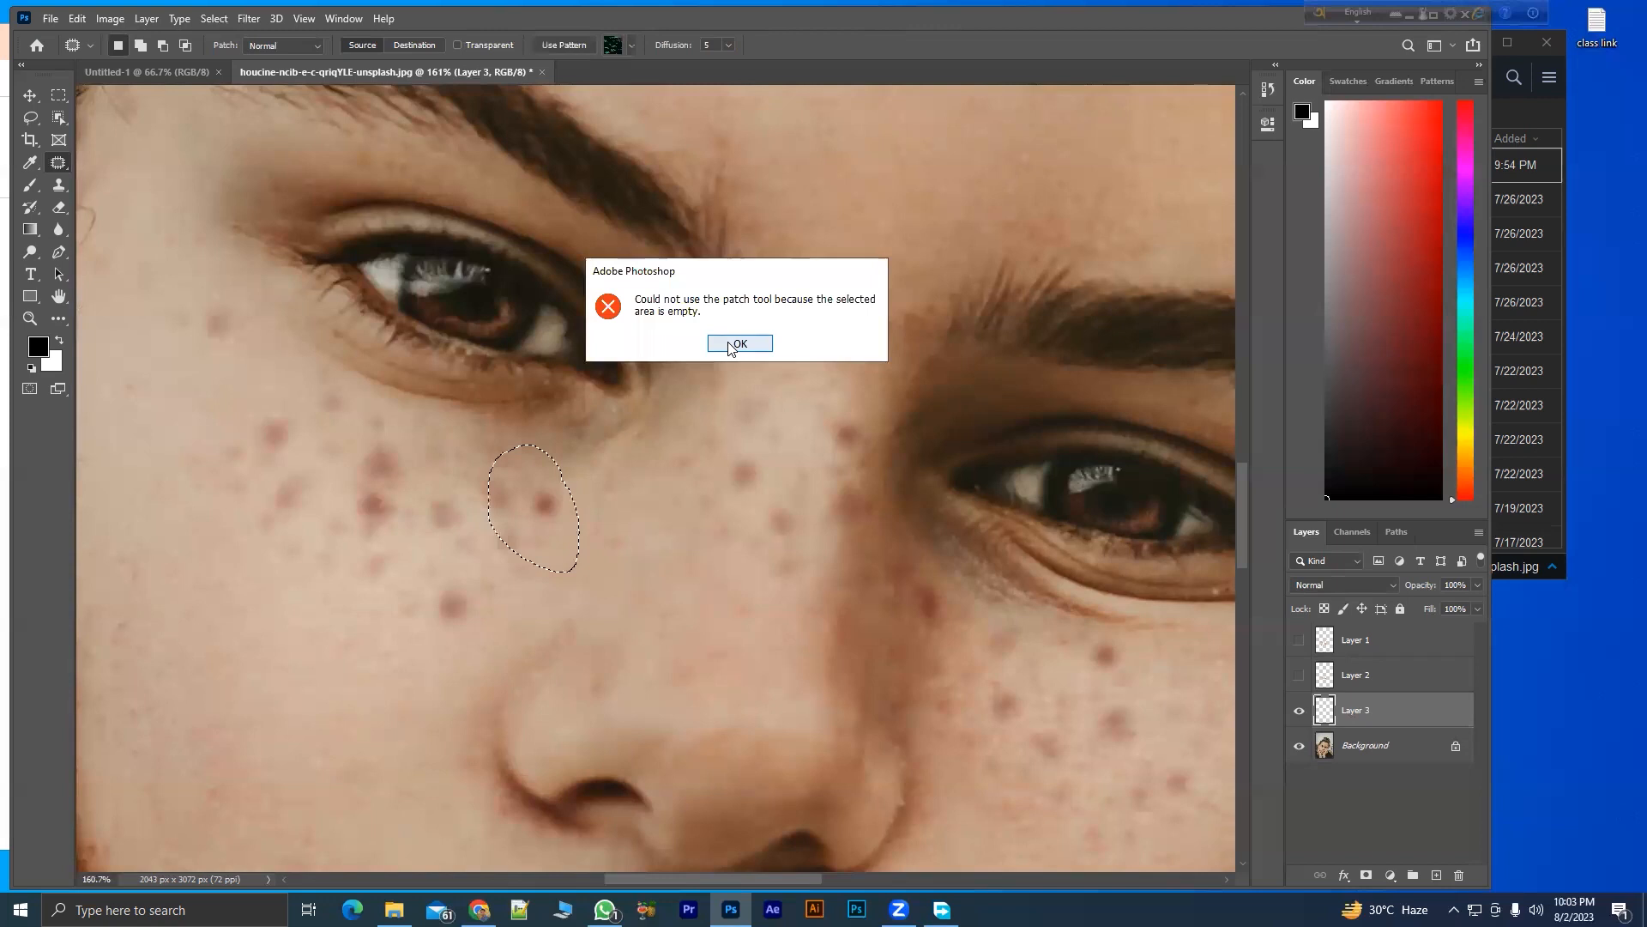
click(730, 344)
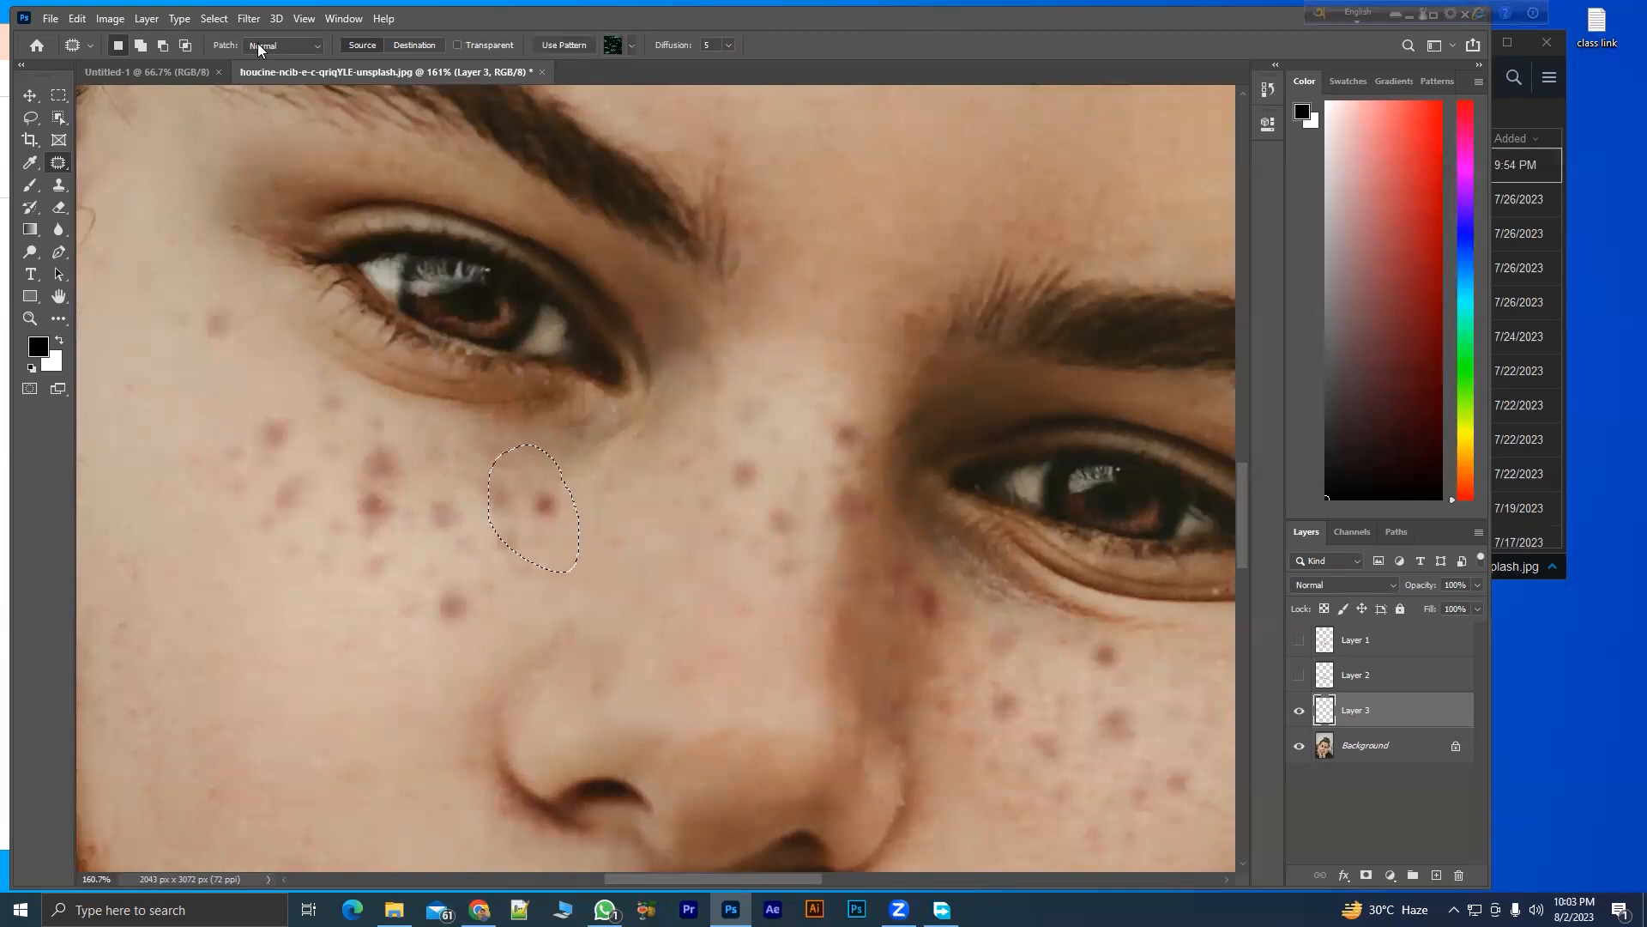
- Hide Layer 3, then convert the Background to a regular layer and duplicate that entire layer
click(1299, 711)
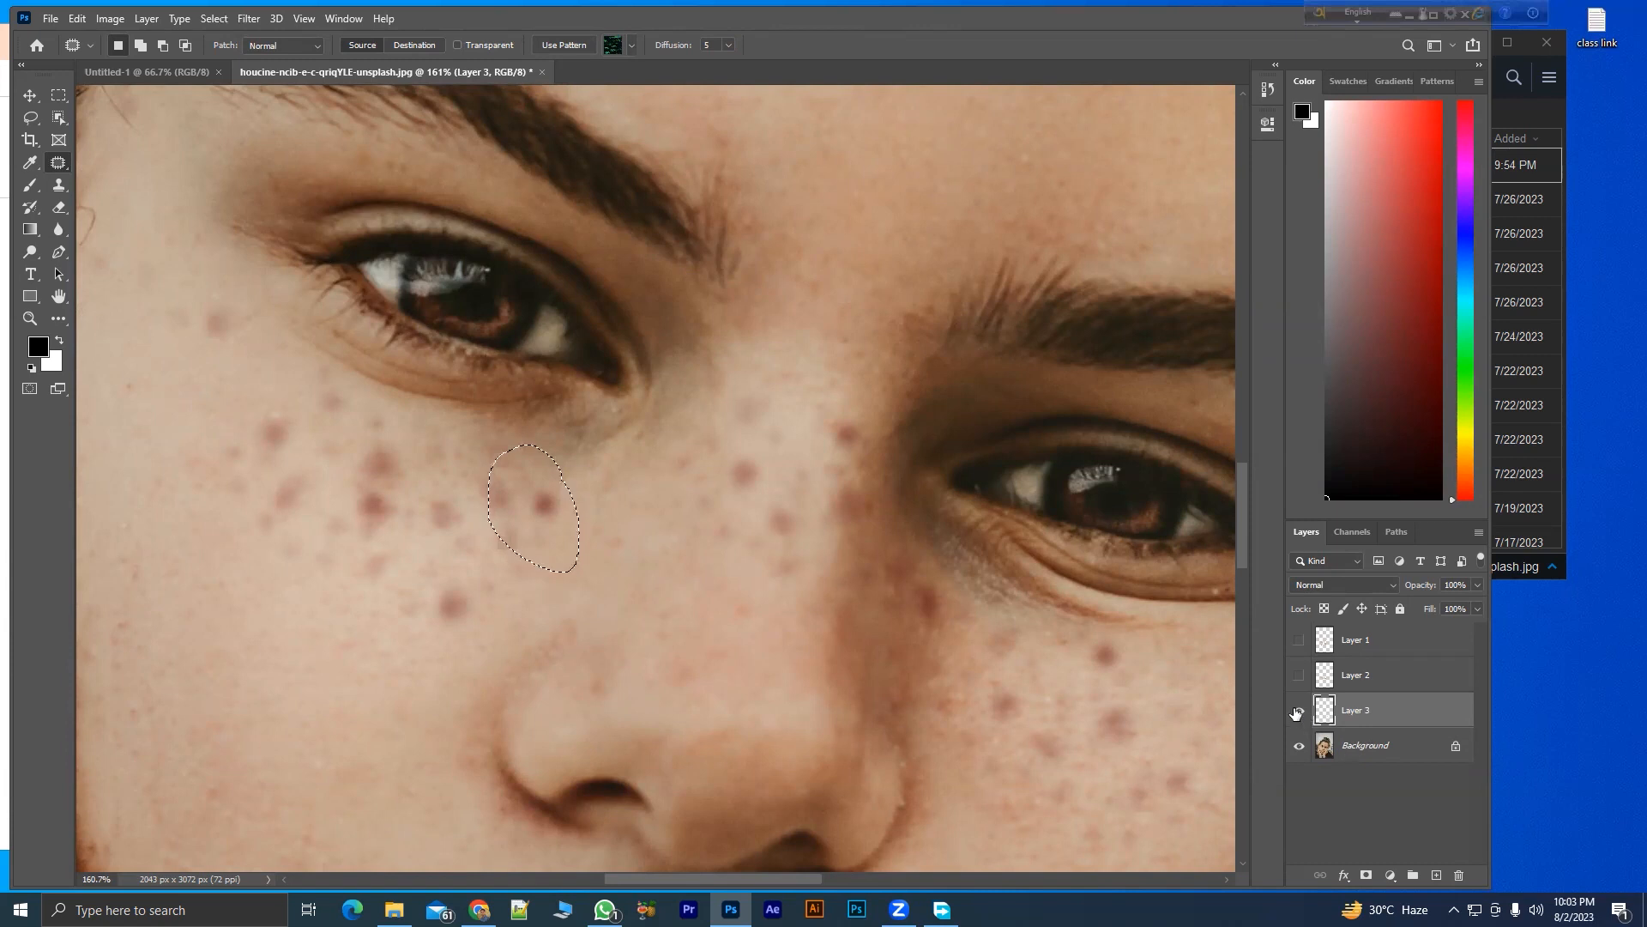
click(1358, 746)
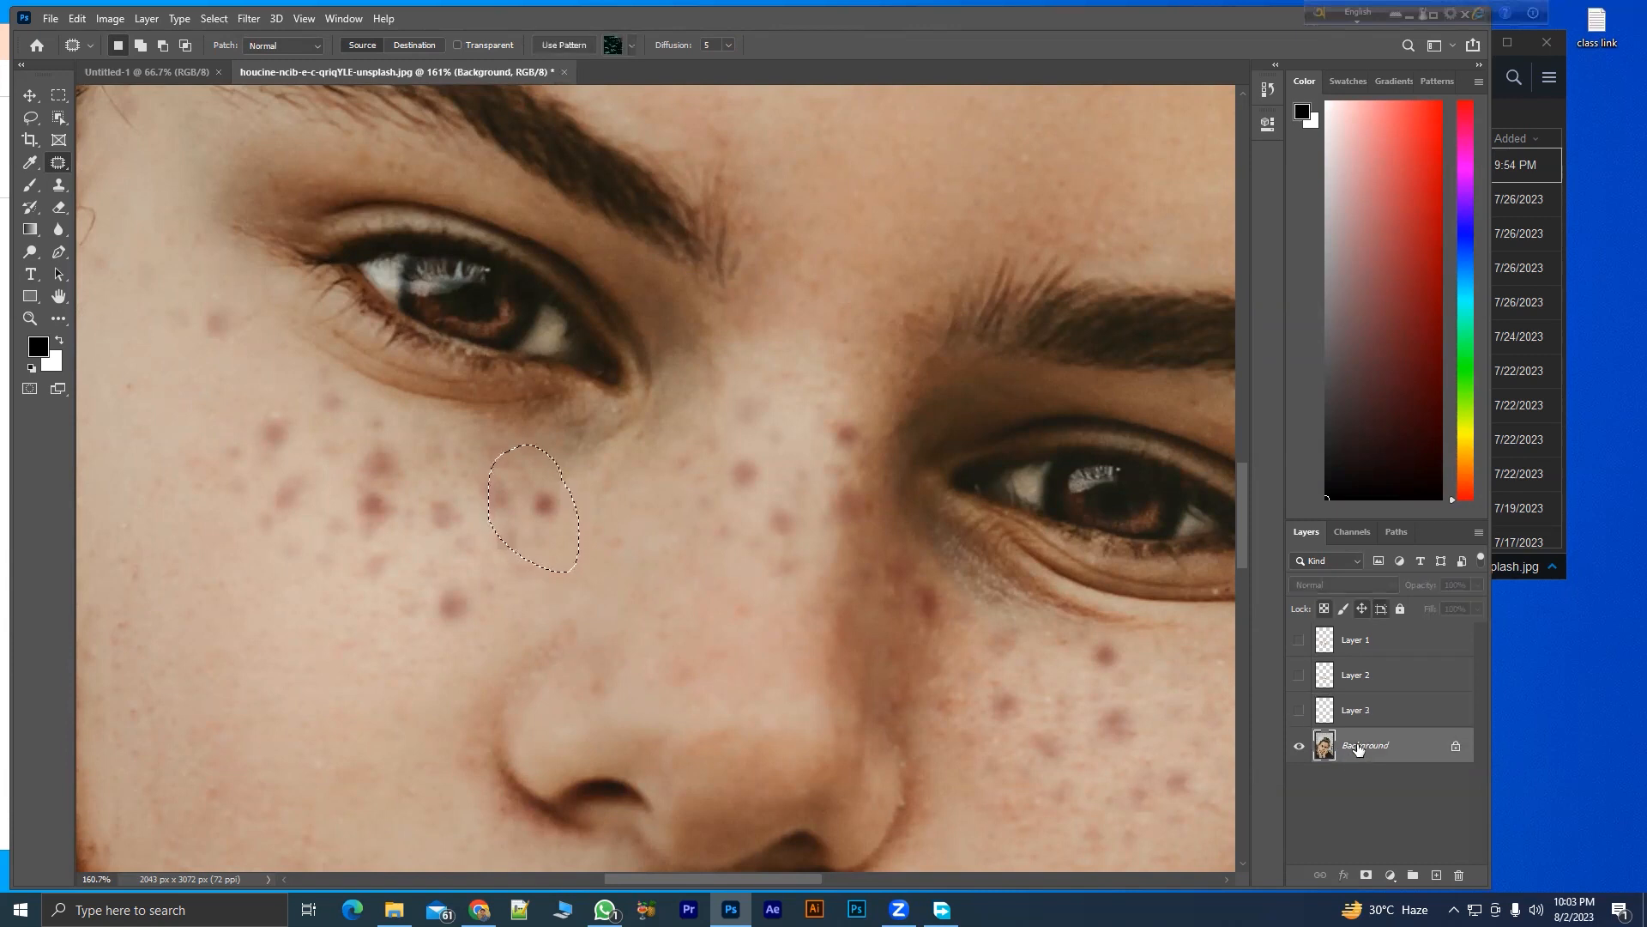
key(ctrl+j)
key(ctrl+z)
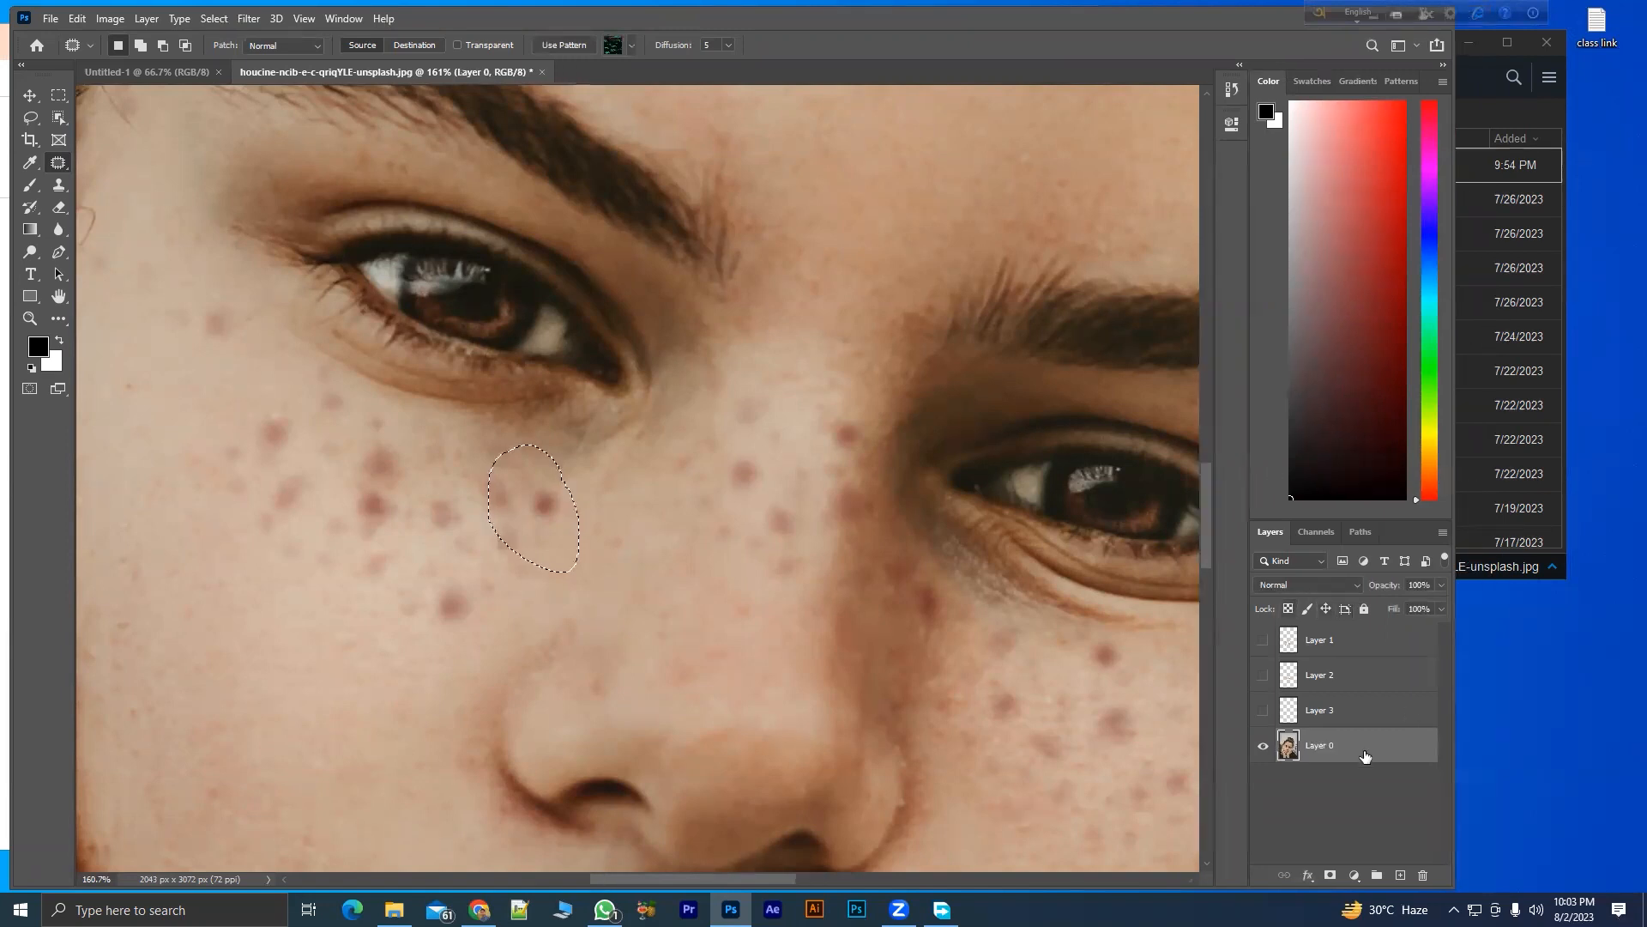
key(ctrl+j)
key(ctrl+z)
drag(1351, 755, 1402, 874)
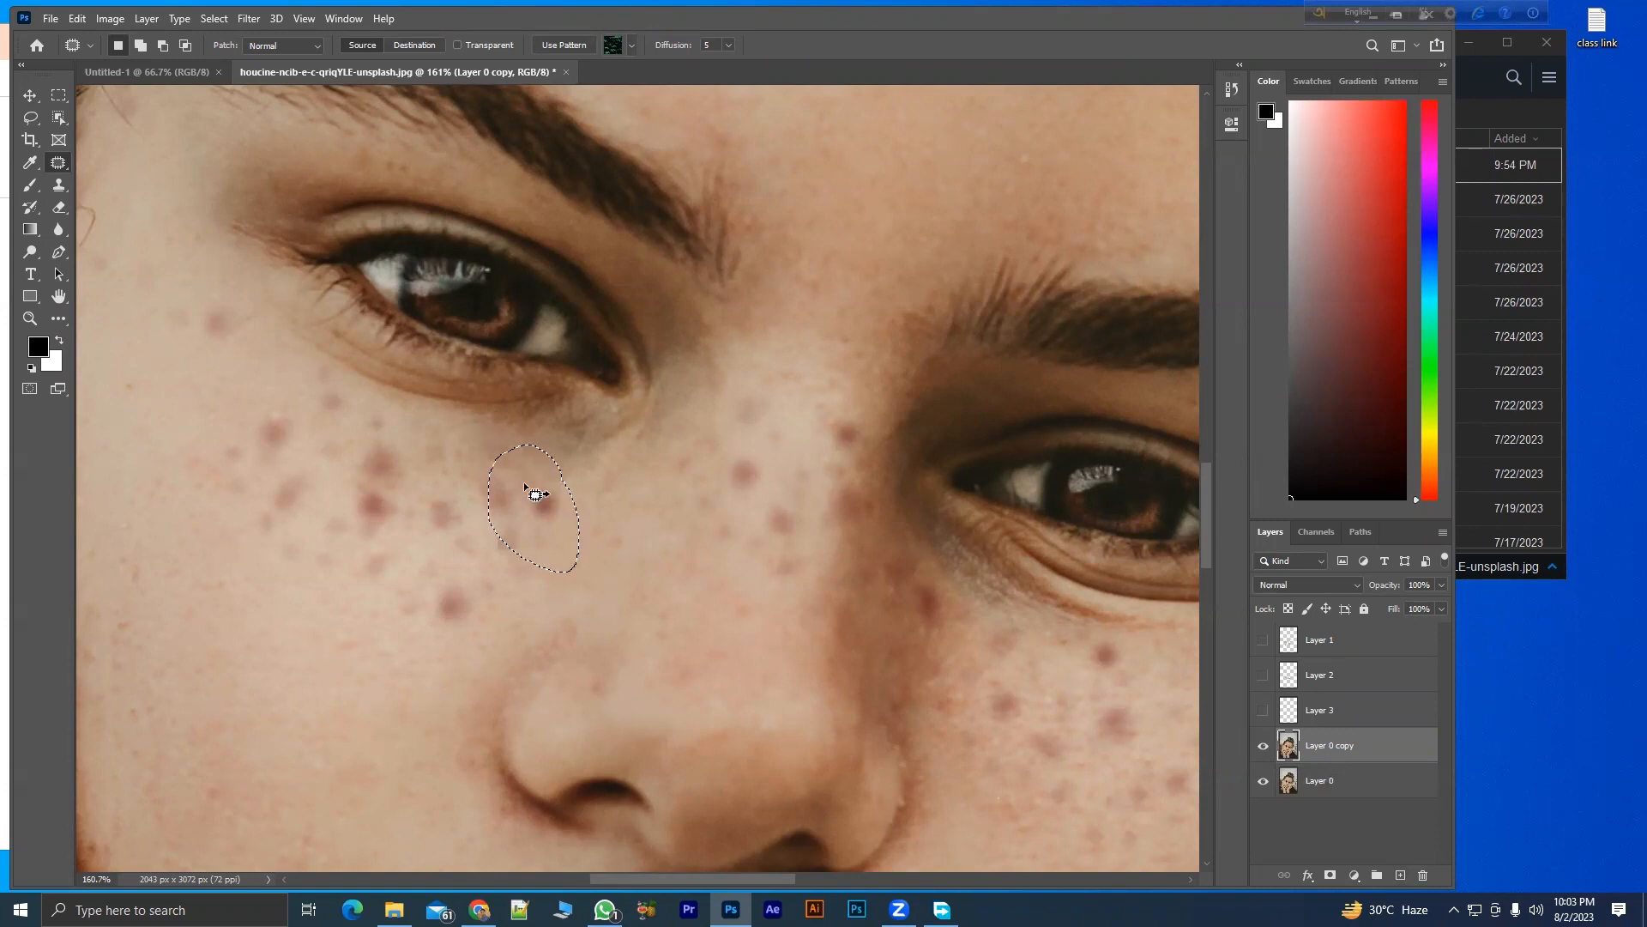
- Patch the outlined spot below the inner eye corner with clean skin from lower on the left-hand cheek
right_click(59, 163)
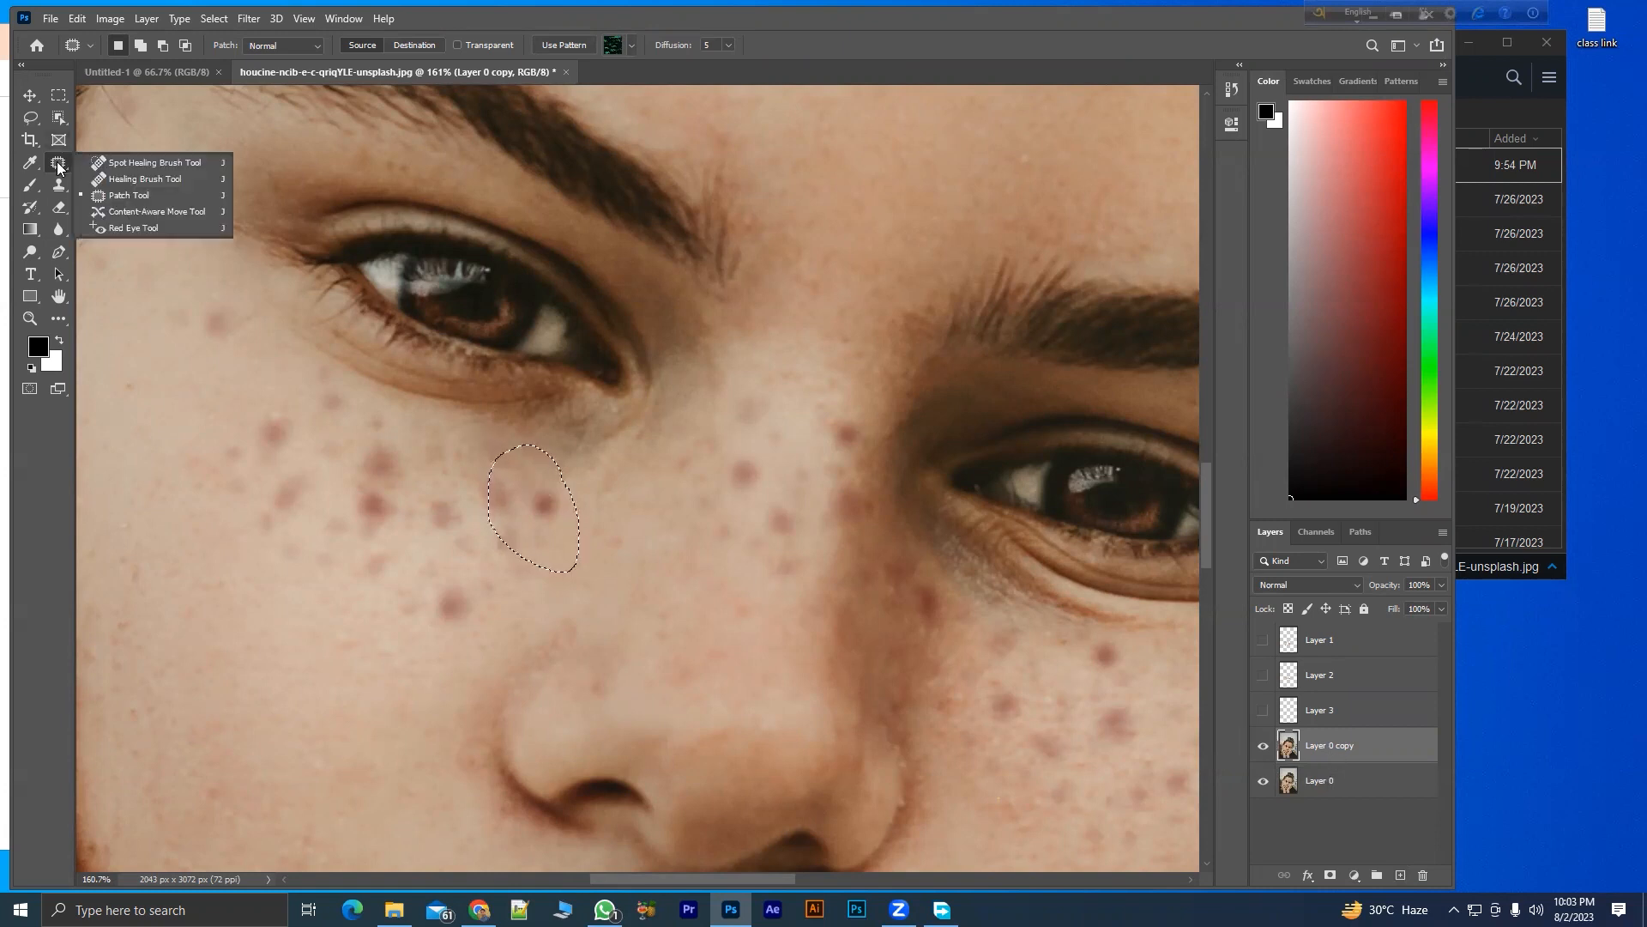
click(101, 196)
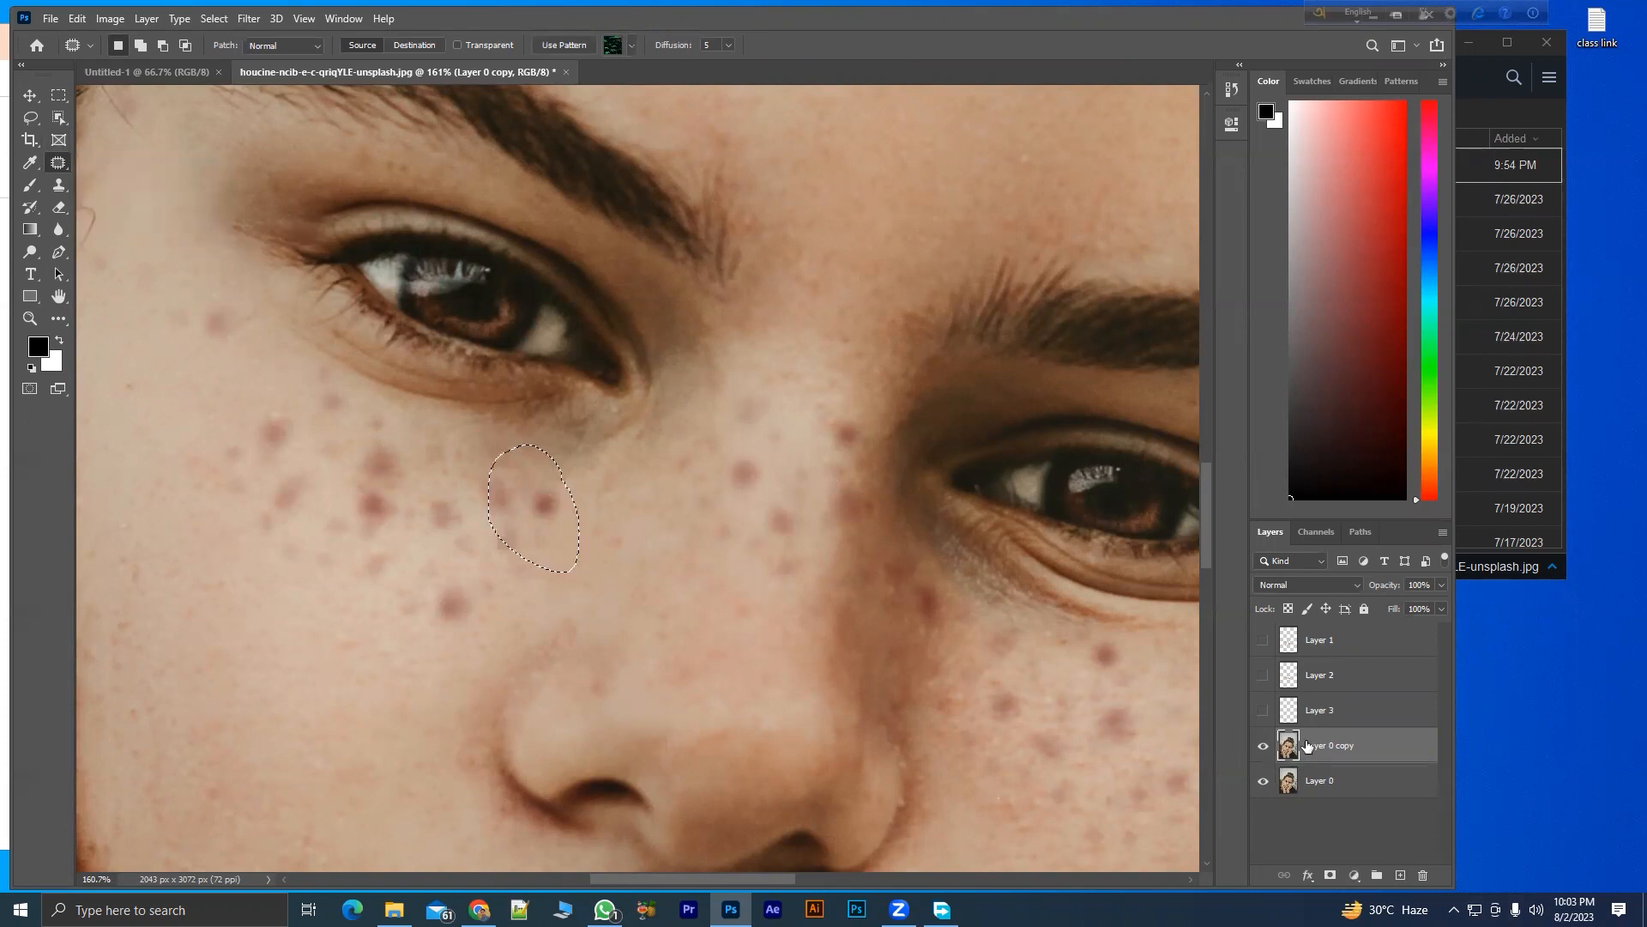
drag(531, 494, 267, 653)
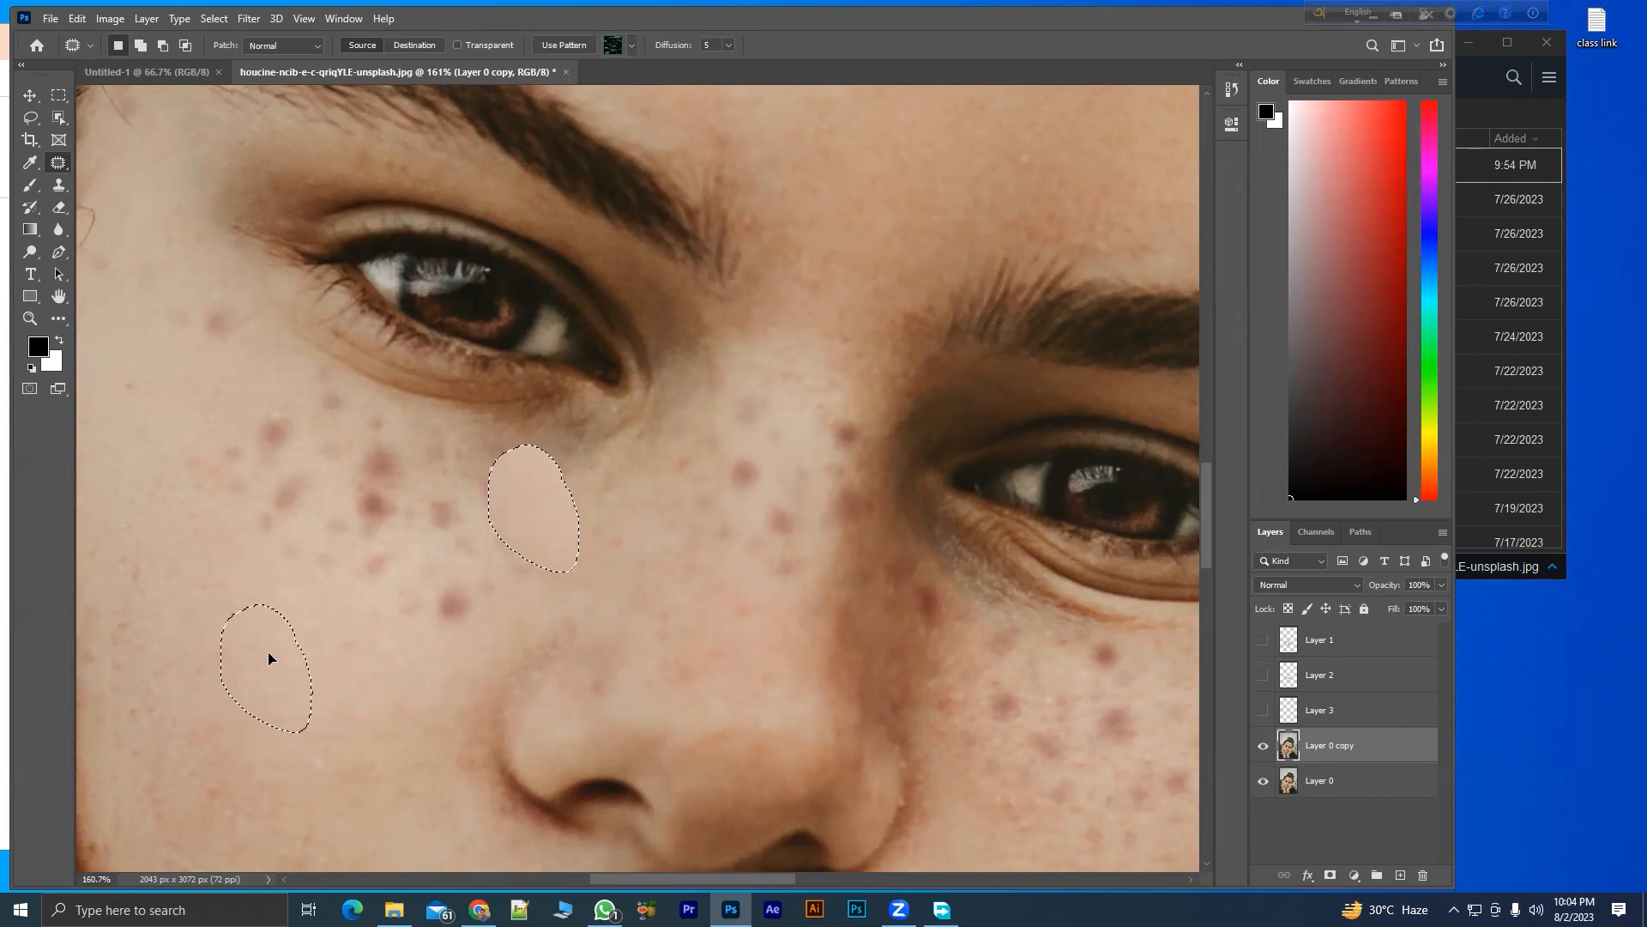
drag(268, 656, 268, 656)
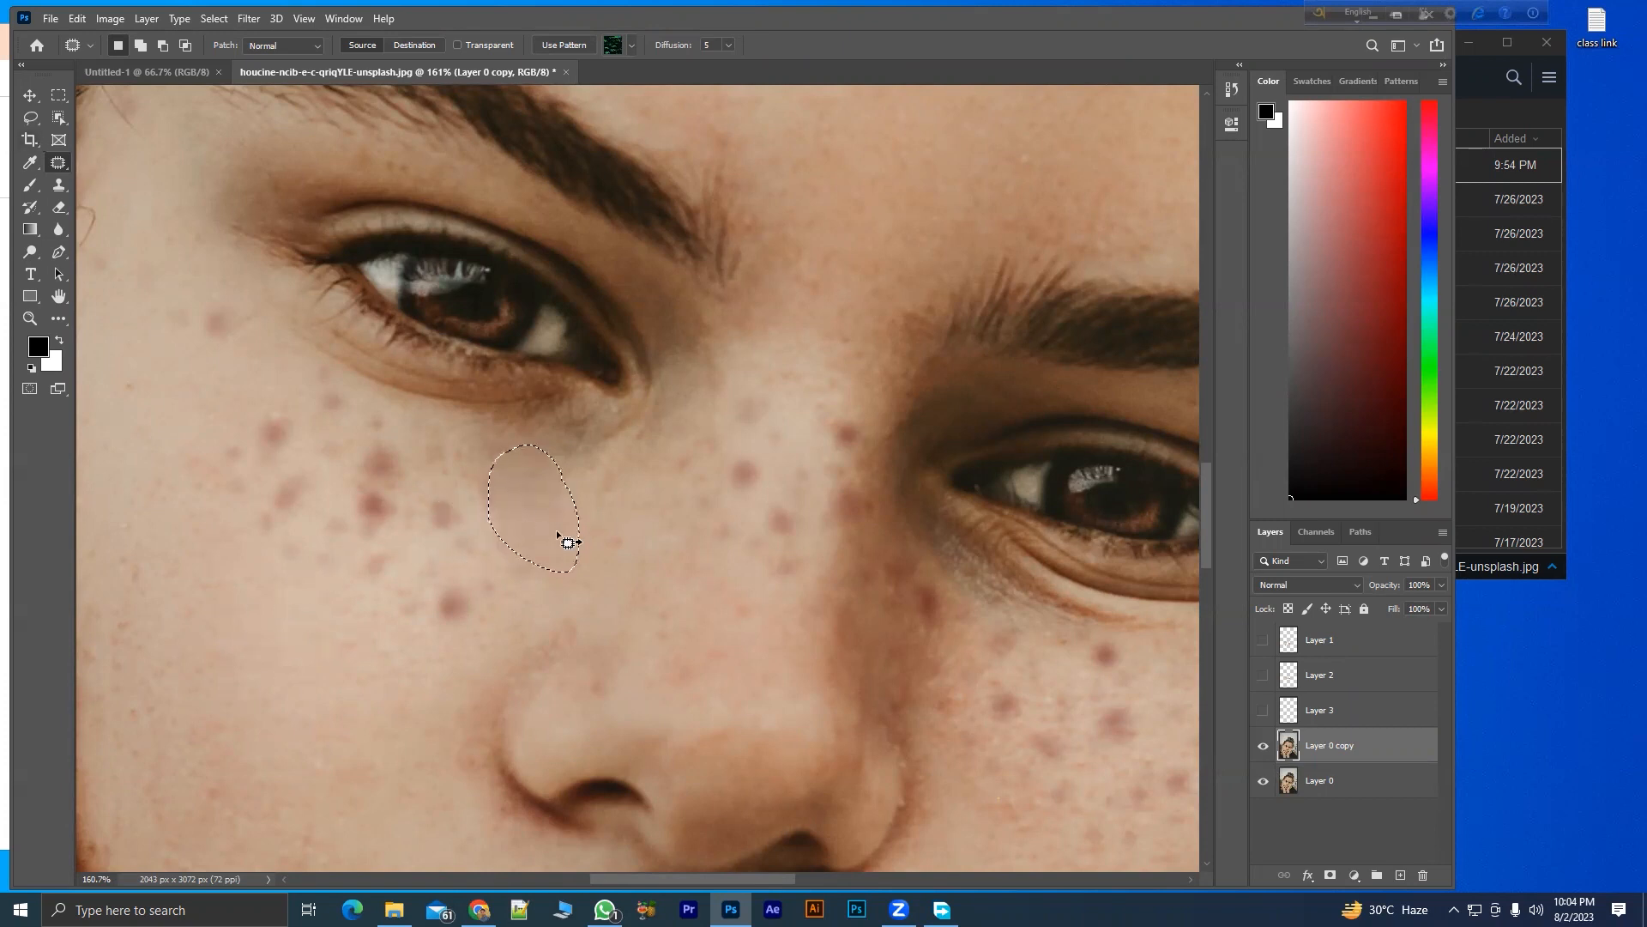
- Outline the spot cluster on the left-hand cheek, patch it with clean skin just below, and clear the selection
drag(458, 484, 386, 415)
mouse_move(253, 383)
mouse_down()
mouse_move(204, 457)
mouse_move(333, 646)
mouse_up()
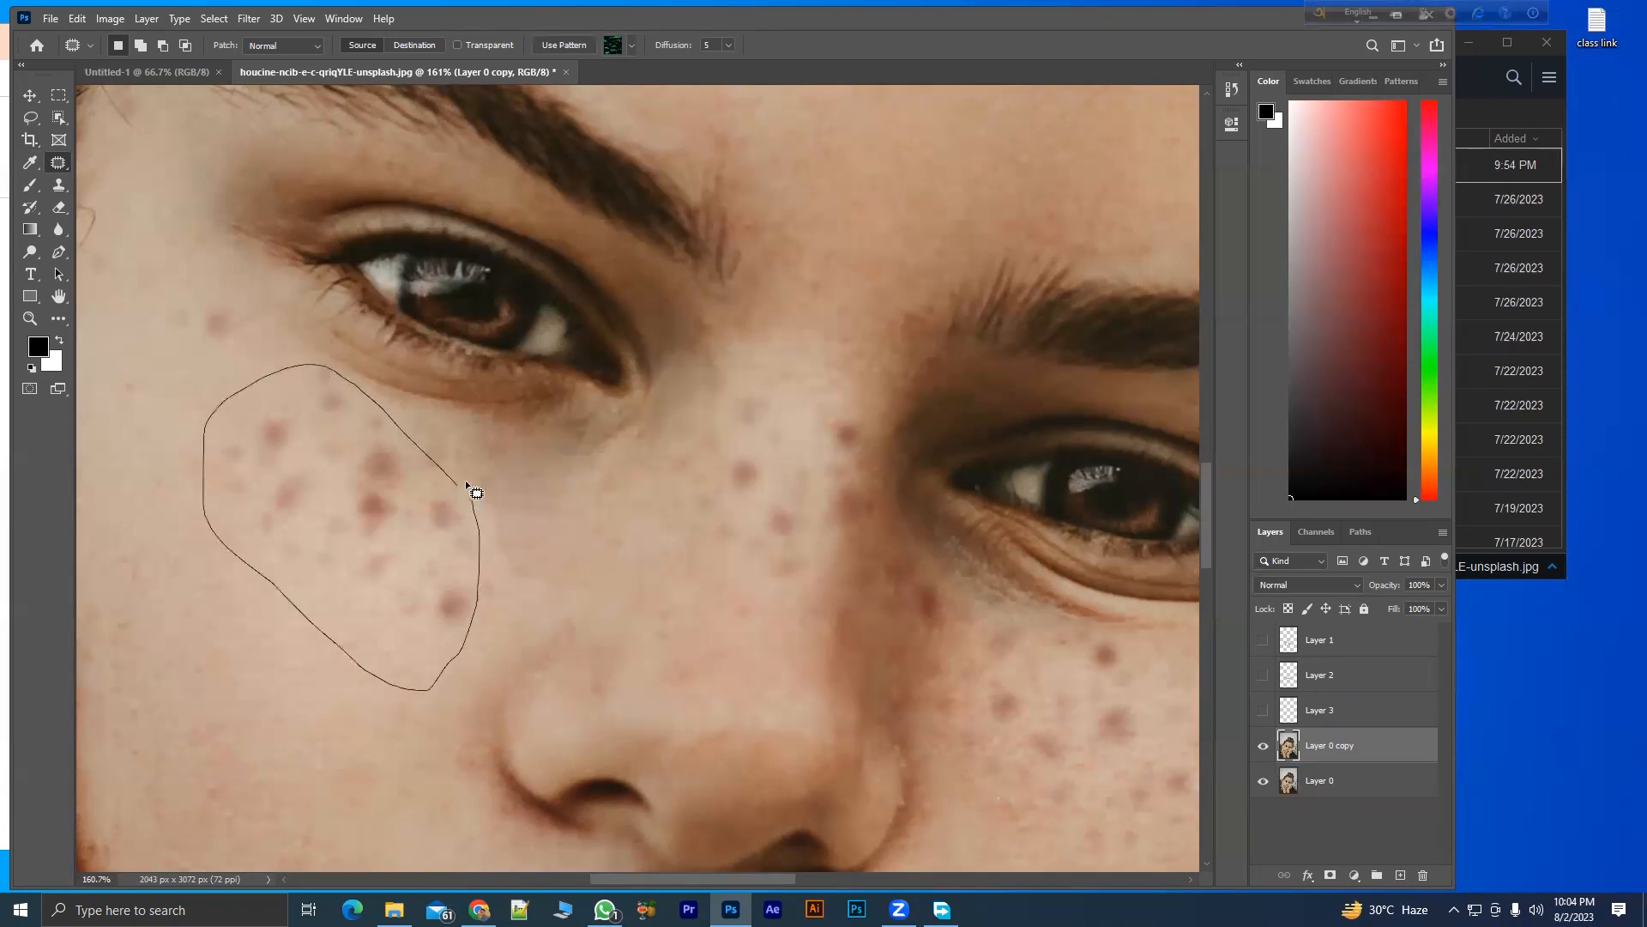
drag(423, 460, 426, 464)
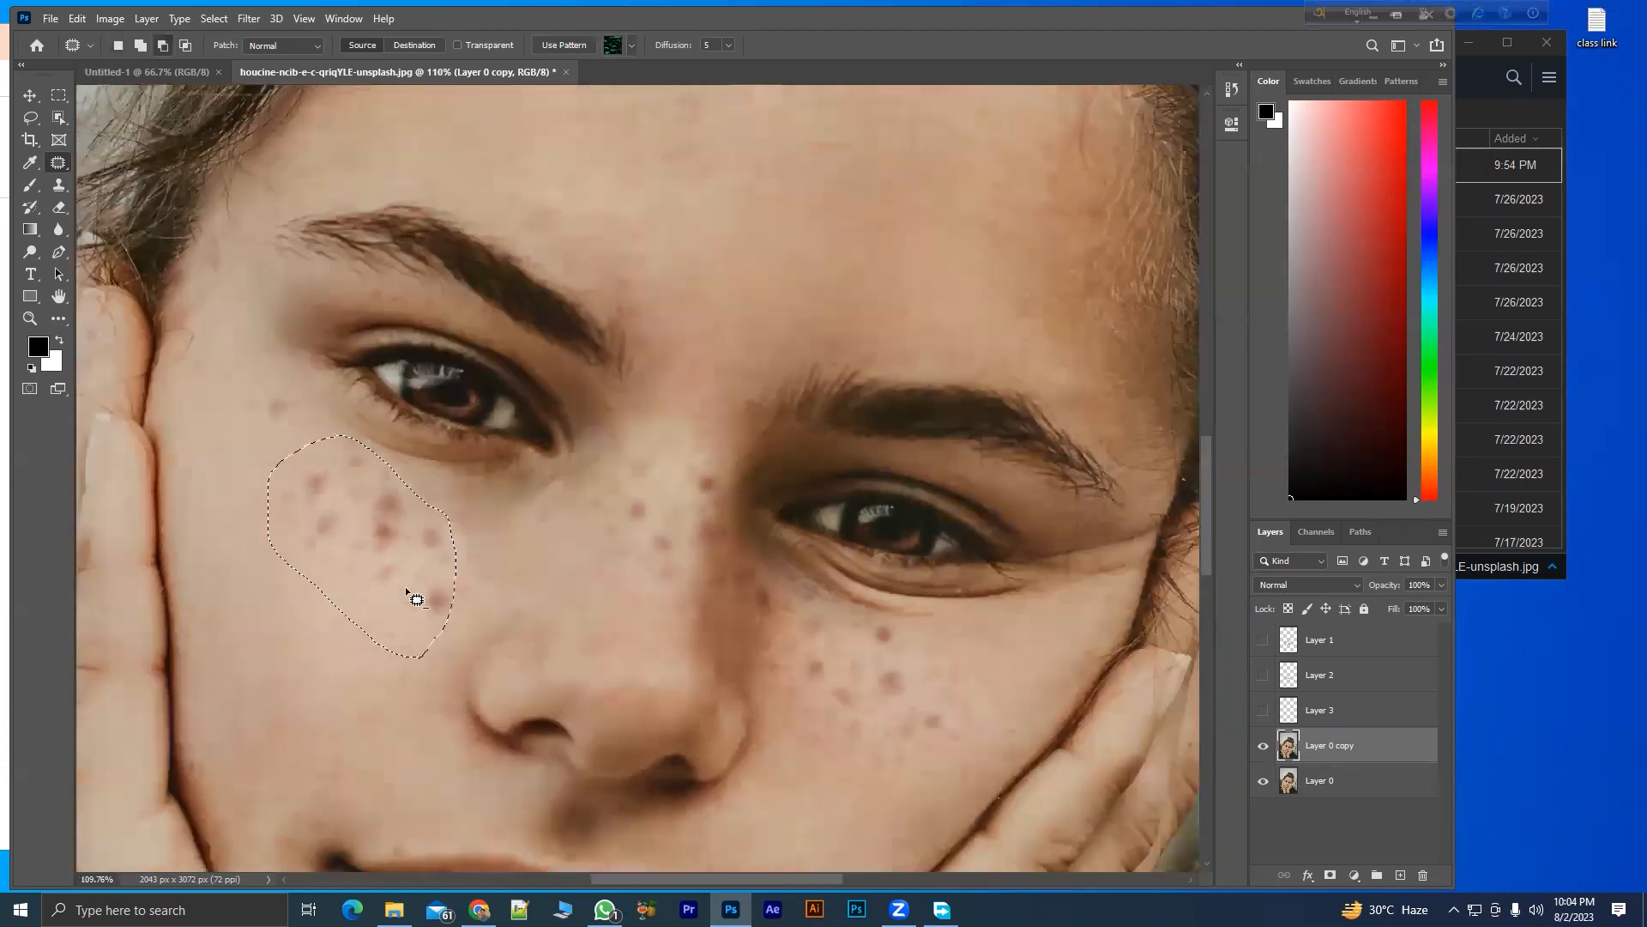
scroll(402, 586, down, 3)
drag(377, 538, 301, 659)
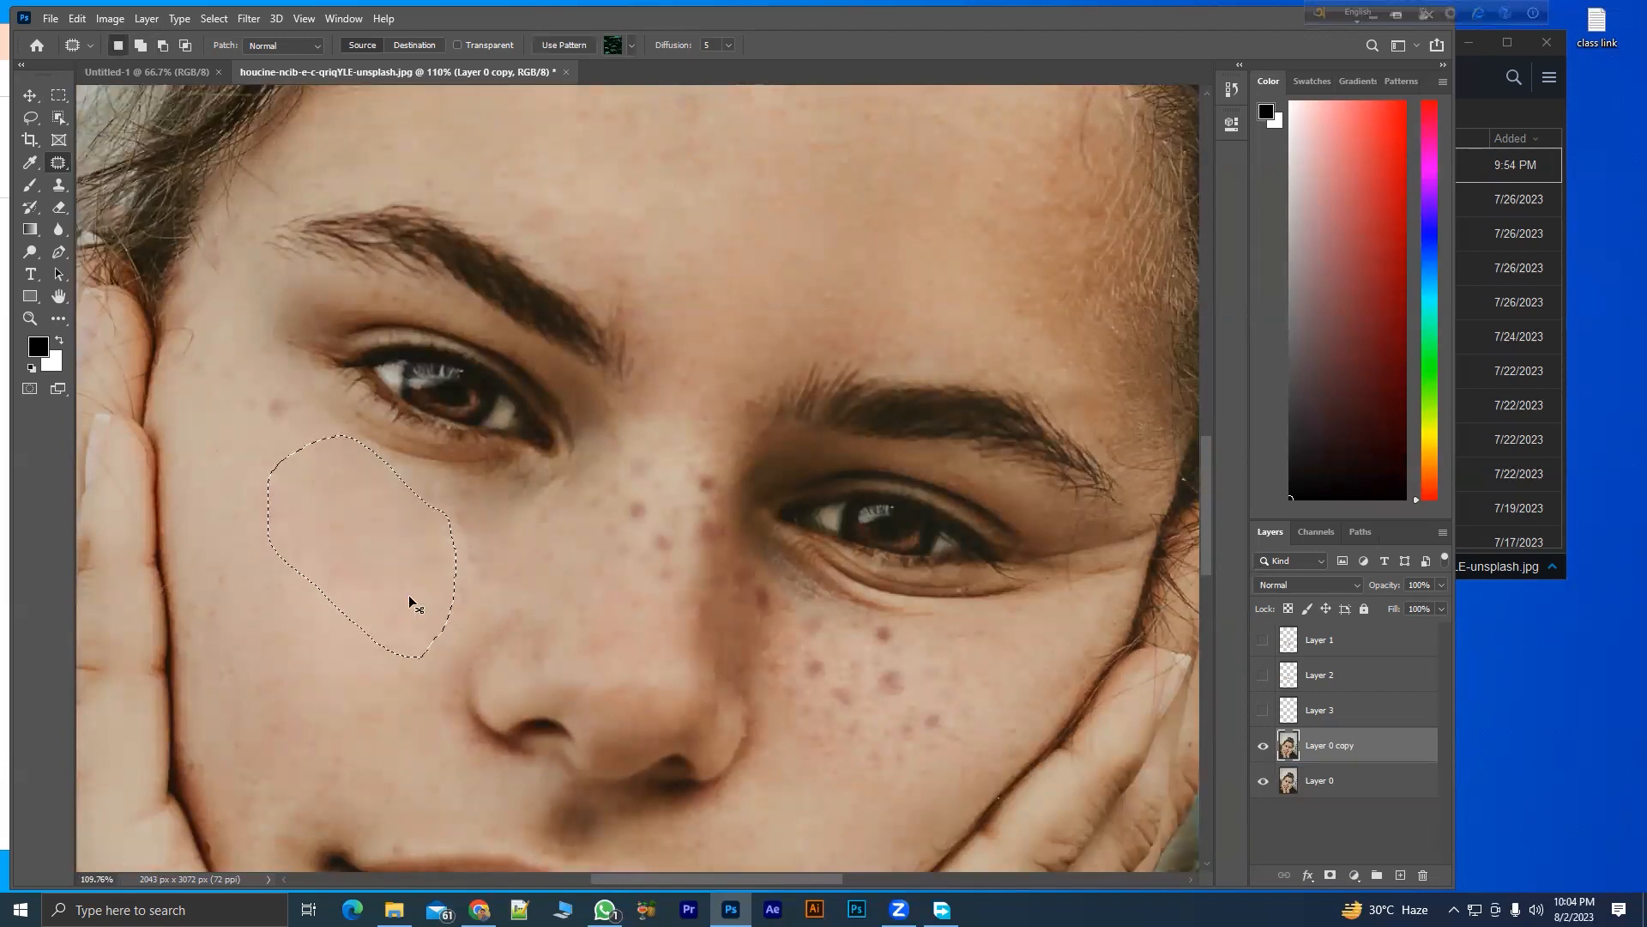
key(ctrl+d)
- Outline the spots along the bridge of the nose and patch them with clean skin from the forehead
scroll(427, 645, down, 4)
scroll(601, 589, up, 6)
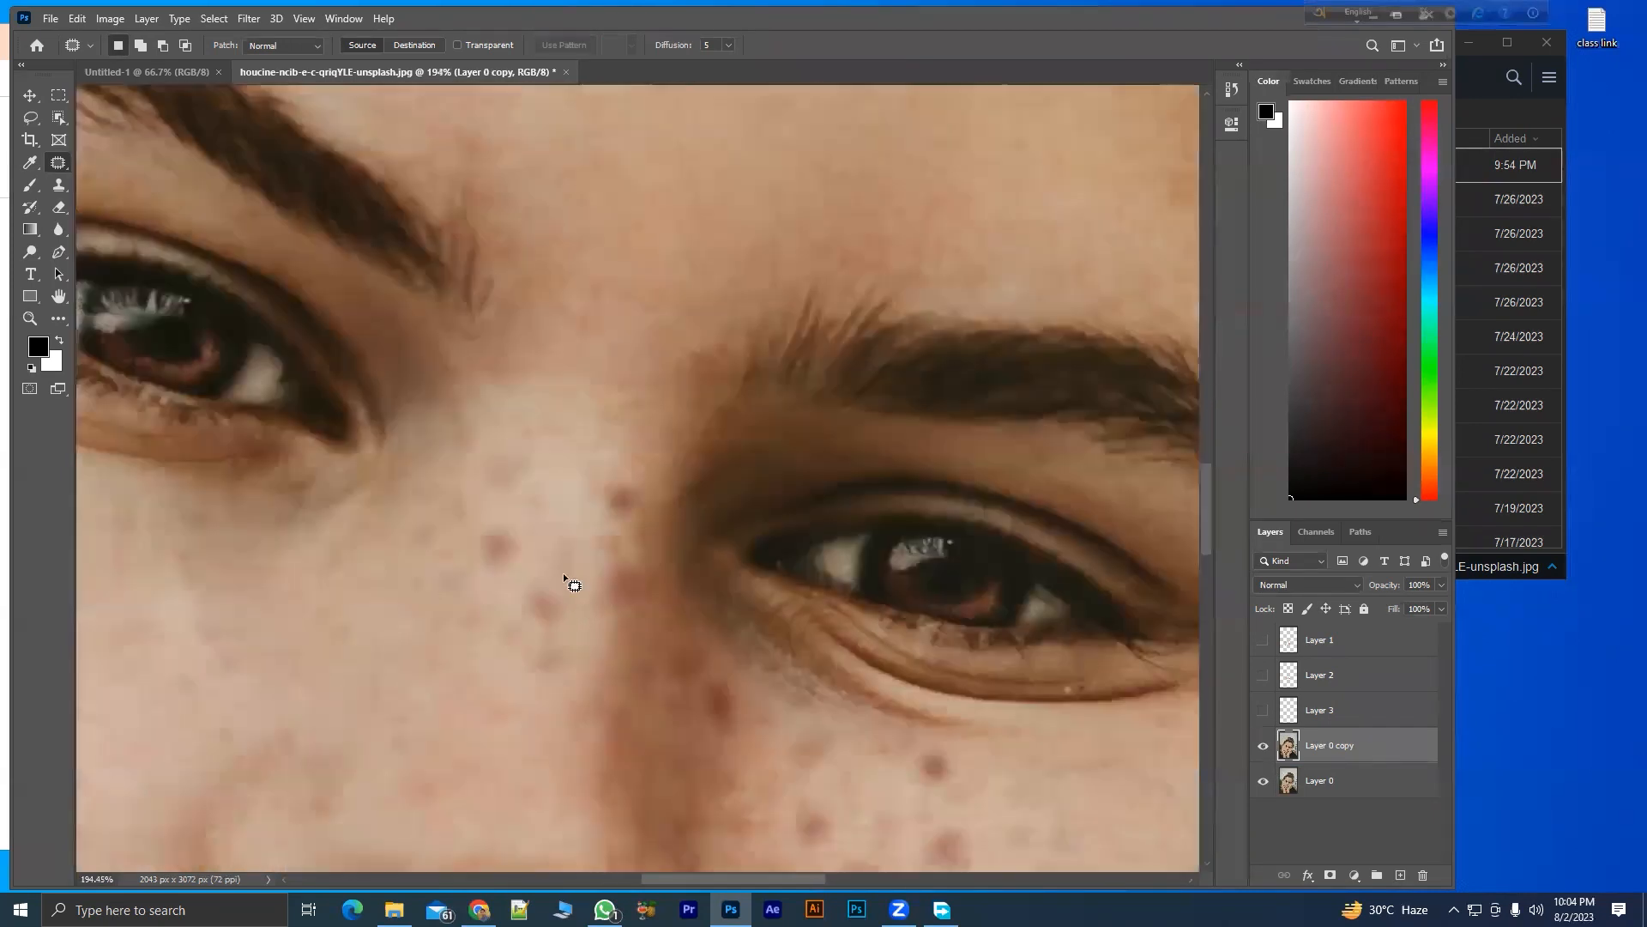
drag(546, 418, 450, 605)
drag(565, 776, 553, 416)
scroll(583, 498, down, 3)
drag(552, 541, 657, 198)
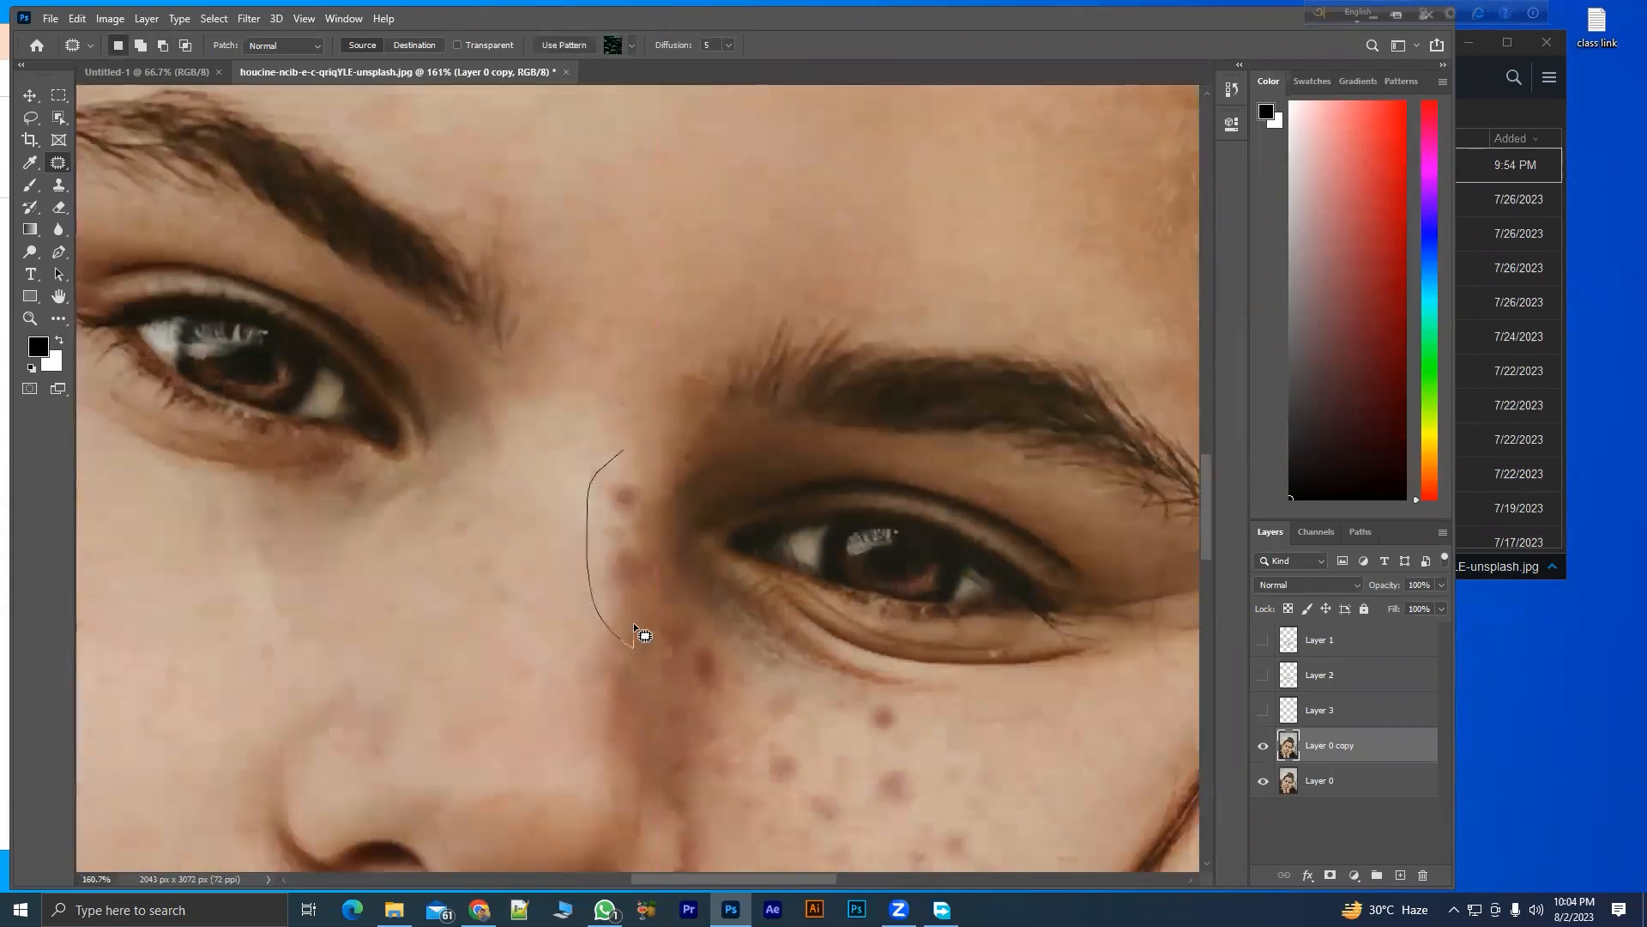
- Patch the remaining spots on the shaded side of the nose with clean skin from between the eyebrows
drag(619, 451, 621, 452)
mouse_move(640, 574)
mouse_down()
mouse_move(661, 228)
mouse_move(678, 215)
mouse_up()
mouse_move(737, 642)
mouse_down()
mouse_move(574, 570)
mouse_move(551, 592)
mouse_move(486, 238)
mouse_up()
drag(678, 666, 624, 628)
- Try to patch the whole spot cluster on the right-hand cheek as one area using skin from lower down
drag(590, 569, 675, 774)
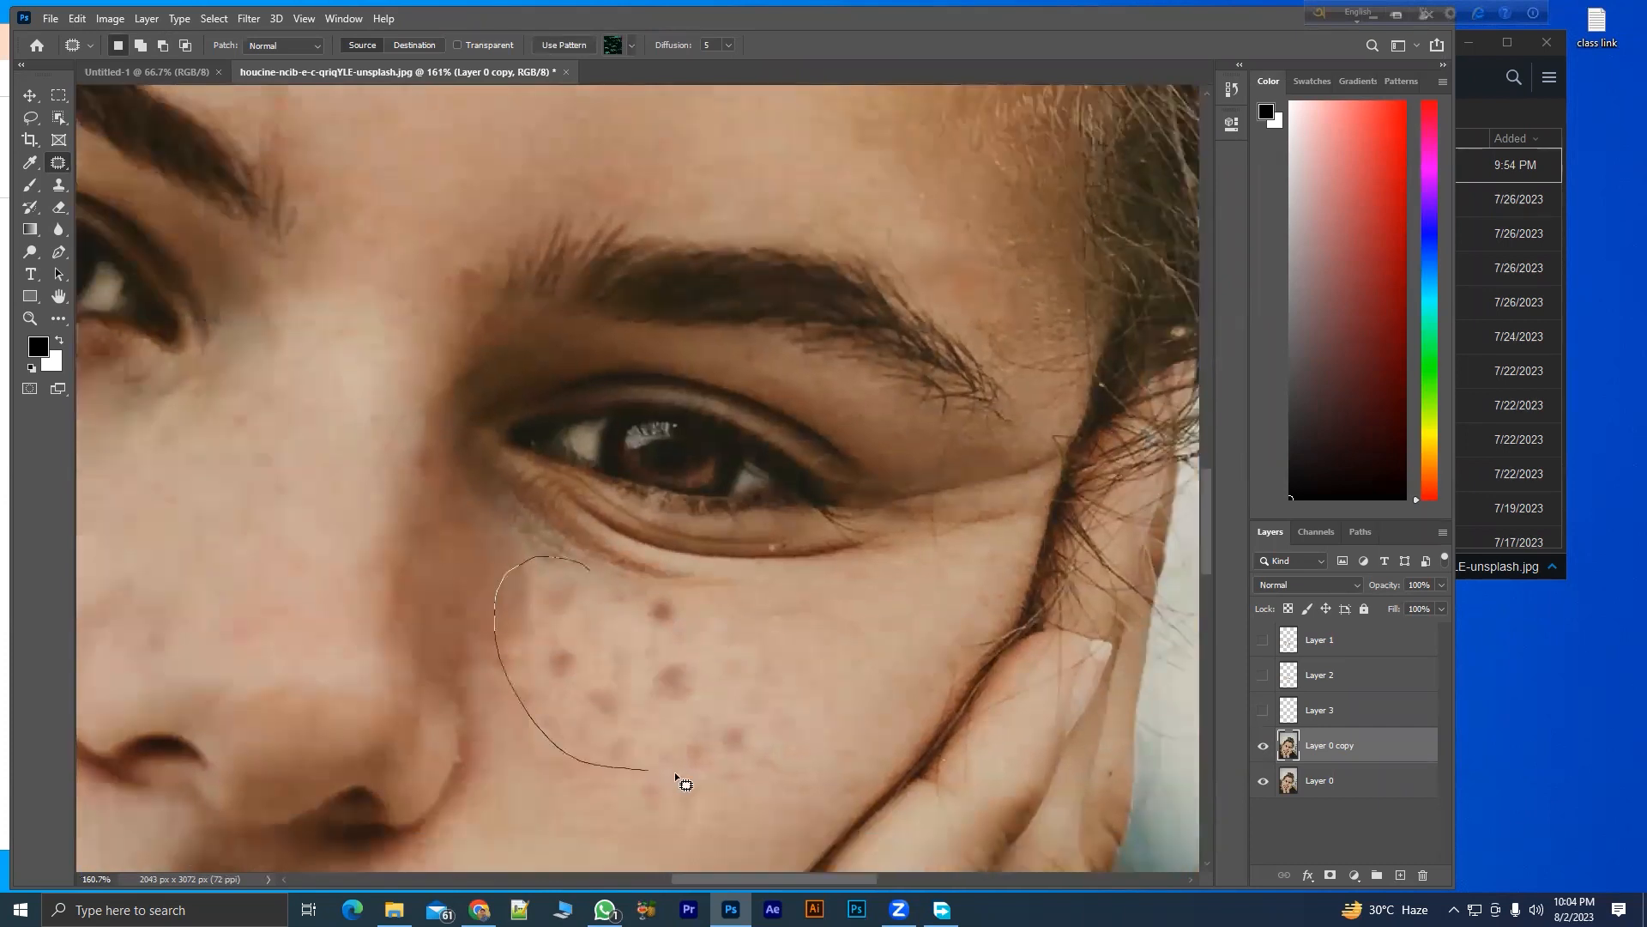
mouse_move(691, 608)
mouse_down()
mouse_move(631, 758)
mouse_move(643, 845)
mouse_up()
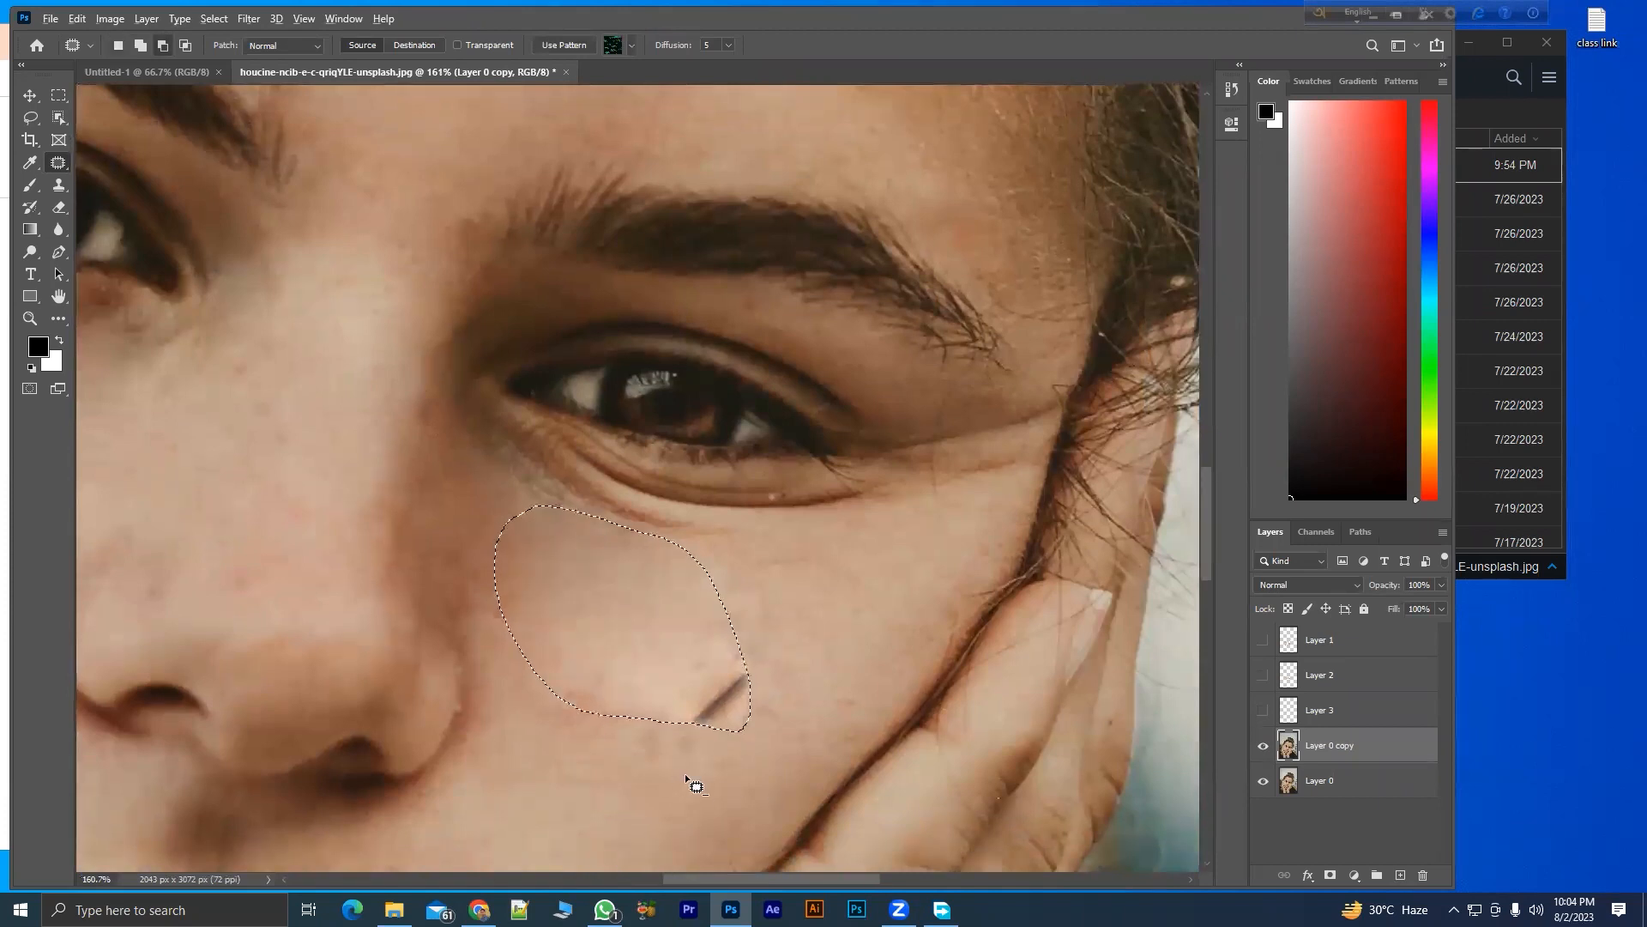
scroll(685, 774, down, 5)
scroll(705, 745, down, 1)
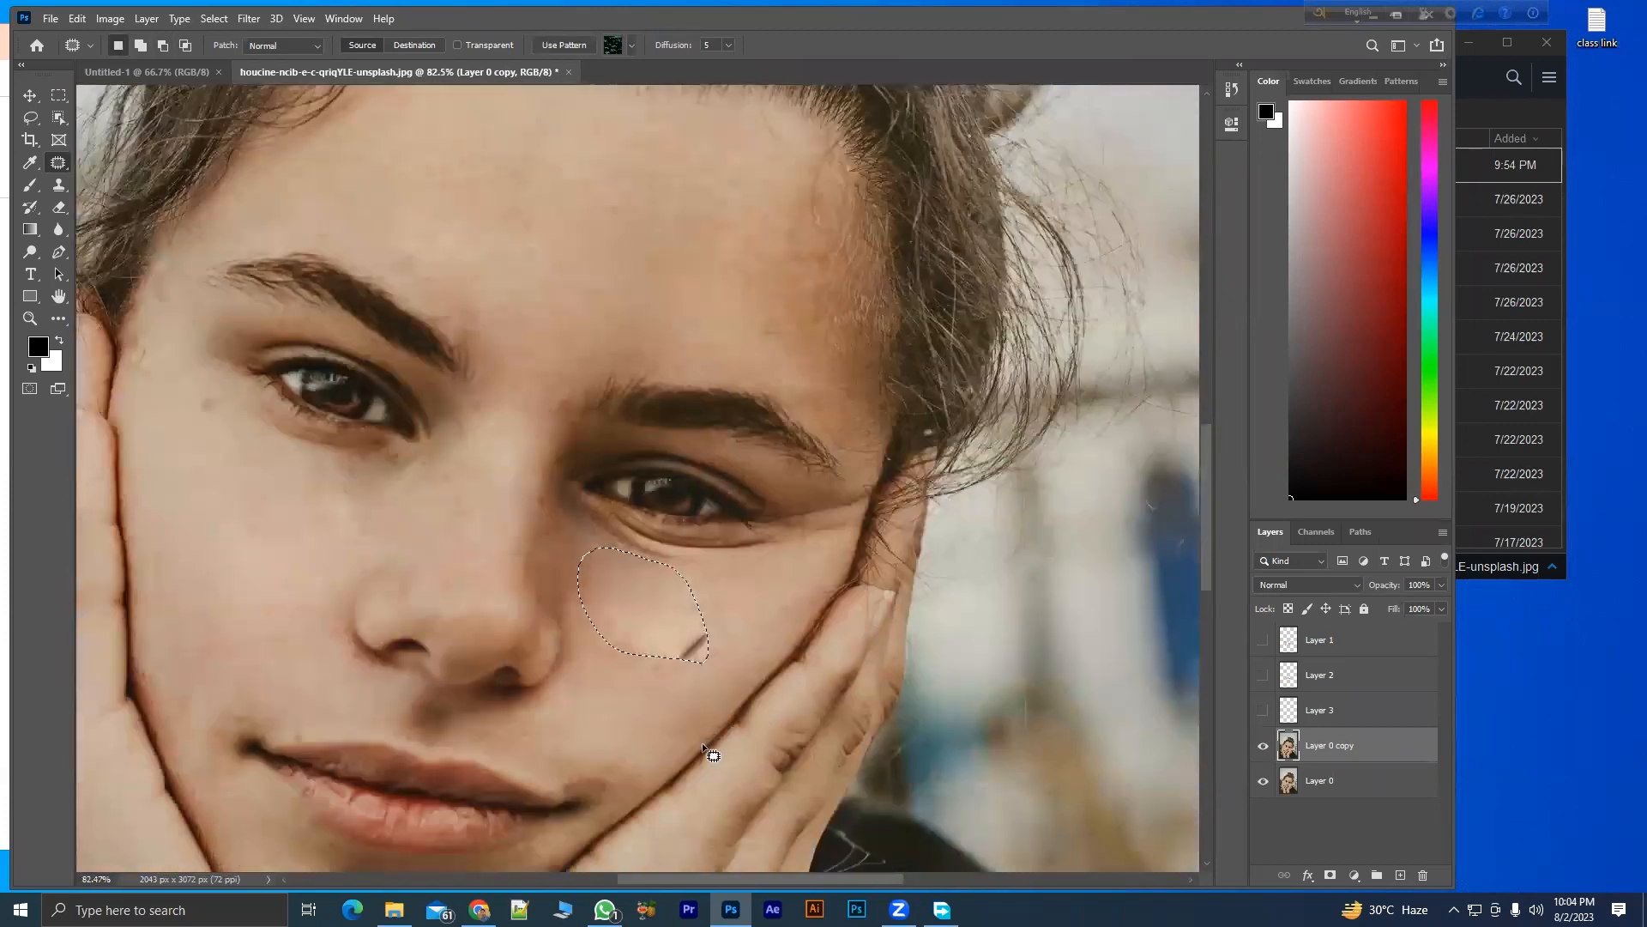
scroll(717, 821, up, 10)
scroll(728, 851, down, 6)
scroll(674, 798, down, 3)
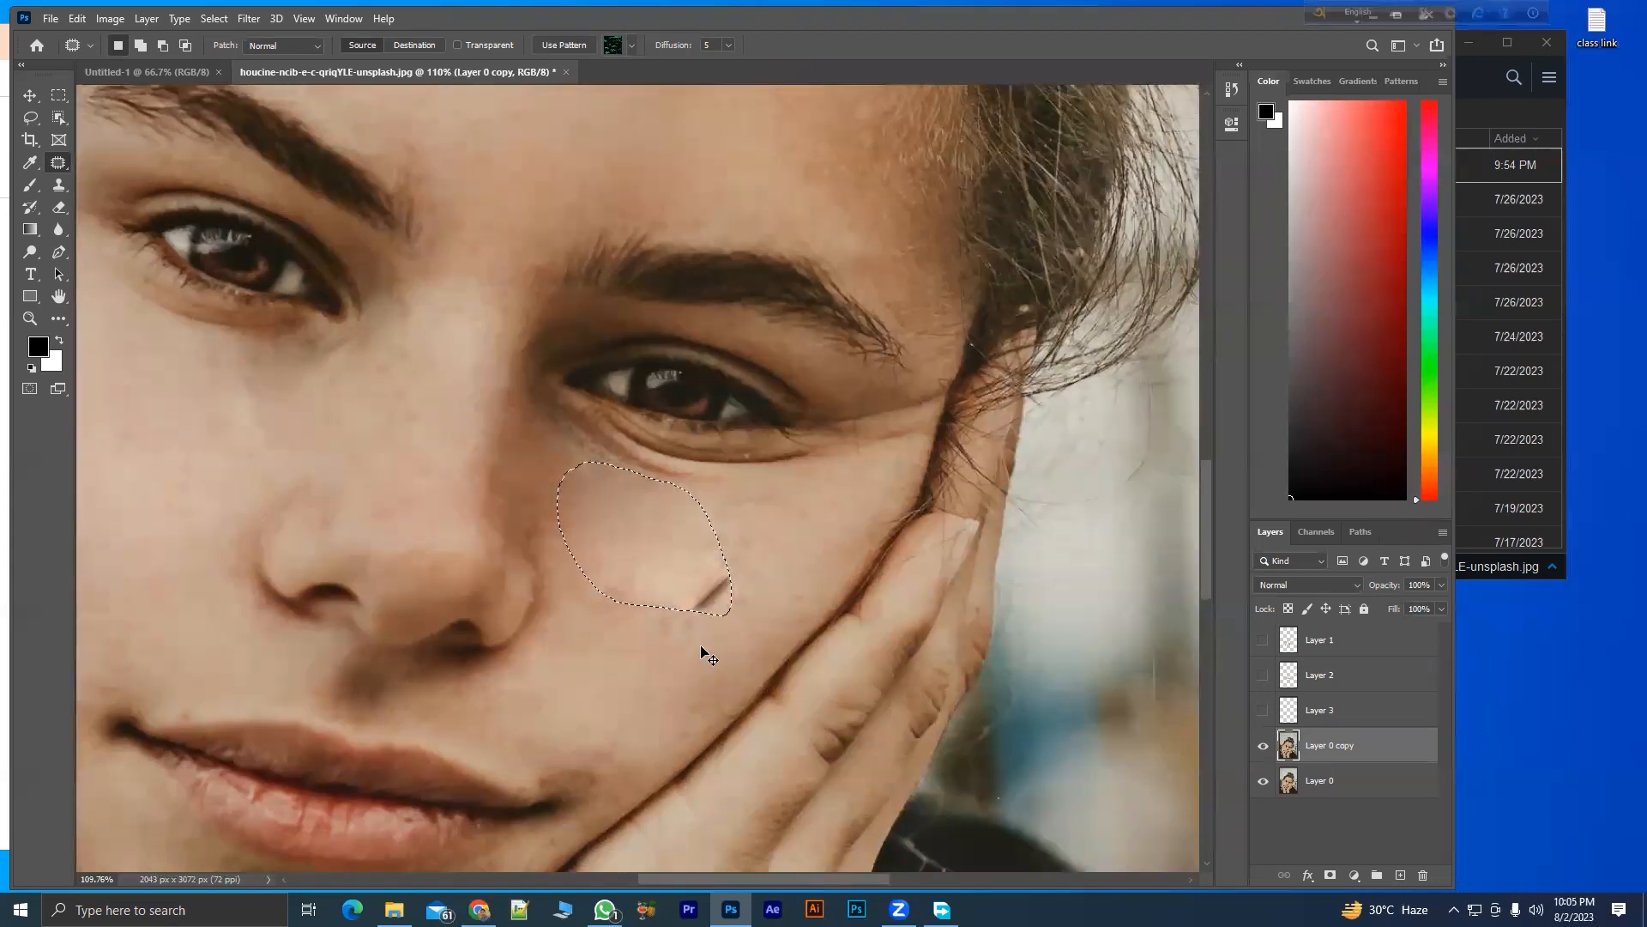
key(ctrl+z)
click(673, 639)
- Patch the spots below the right-hand eye in smaller separate areas, using clean skin nearby
mouse_move(740, 525)
mouse_down()
mouse_move(686, 514)
mouse_move(620, 533)
mouse_move(590, 585)
mouse_move(682, 621)
mouse_move(740, 604)
mouse_move(752, 553)
mouse_move(721, 519)
mouse_move(648, 682)
mouse_up()
drag(703, 500, 565, 532)
drag(671, 550, 701, 496)
mouse_move(633, 510)
mouse_down()
mouse_move(623, 590)
mouse_move(643, 621)
mouse_up()
scroll(656, 526, down, 3)
scroll(666, 534, down, 3)
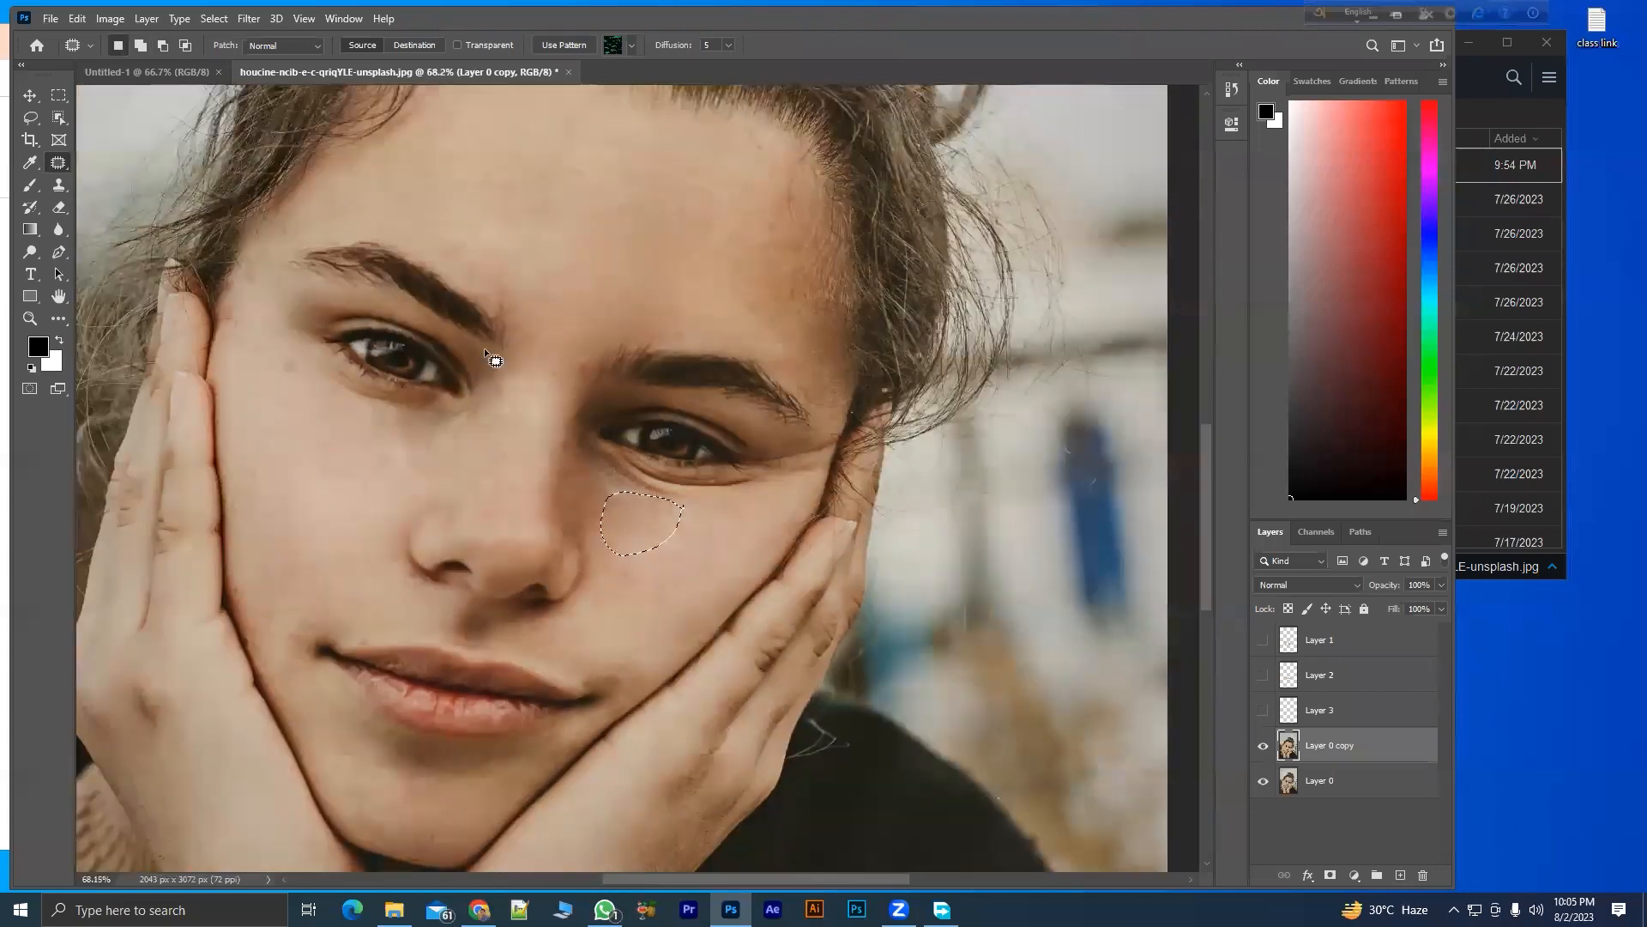
- Patch the marks beside the outer corner of the left-hand eye and on the temple near the eyebrow with clean skin
scroll(396, 461, up, 4)
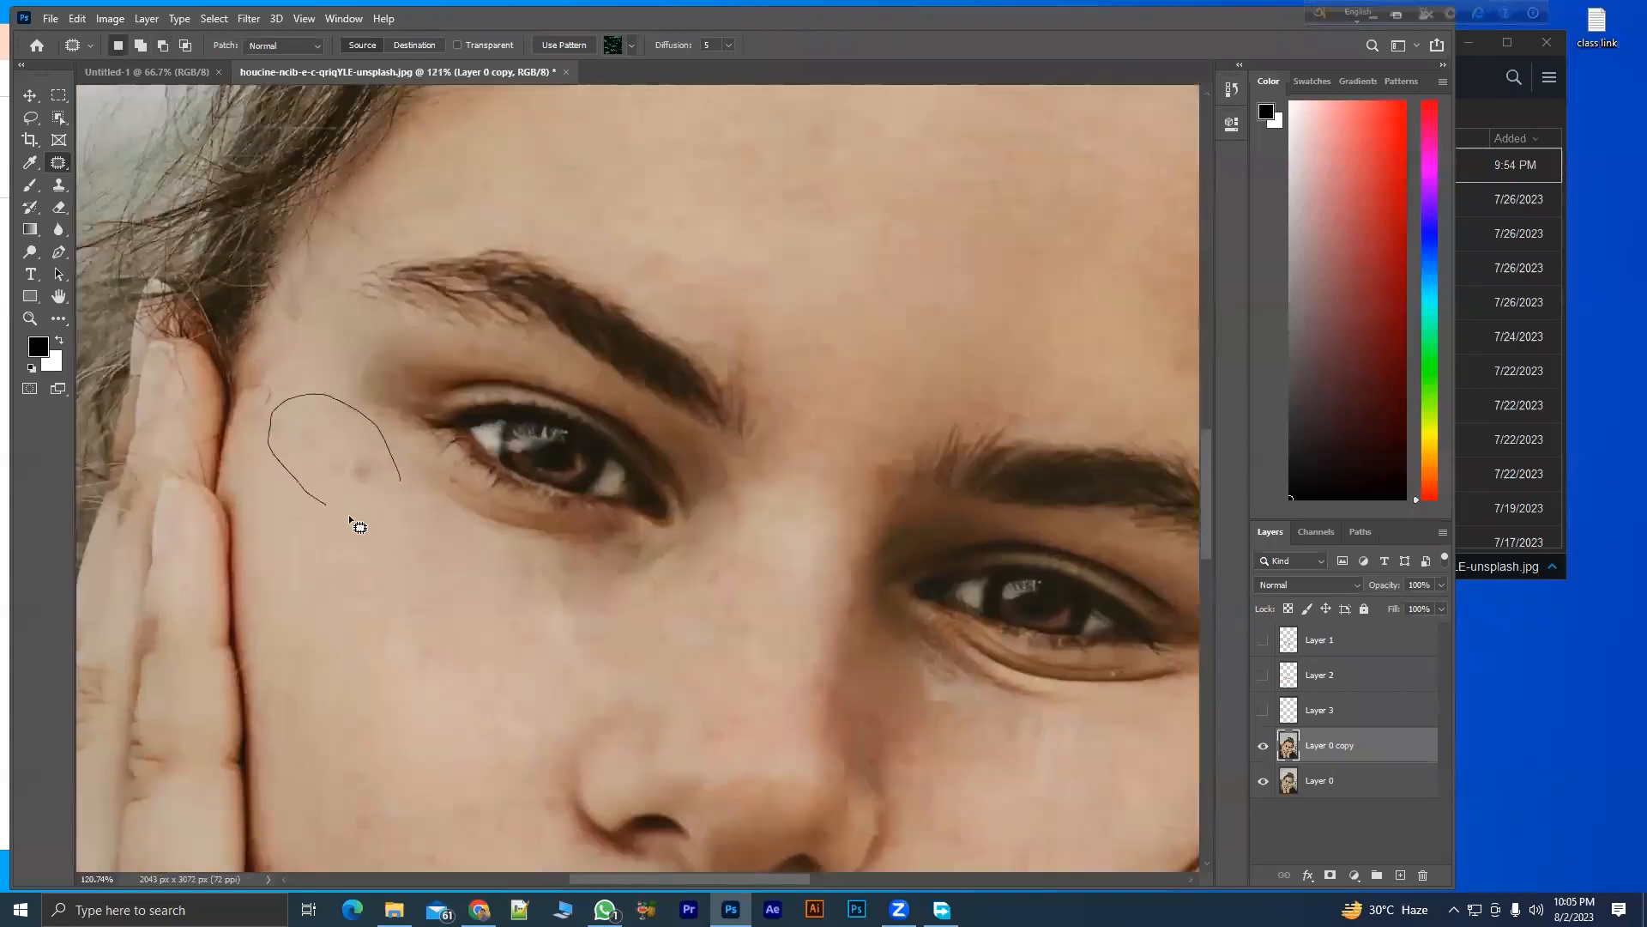
drag(389, 454, 384, 446)
drag(325, 493, 378, 625)
mouse_move(333, 245)
mouse_down()
mouse_move(287, 271)
mouse_move(496, 167)
mouse_up()
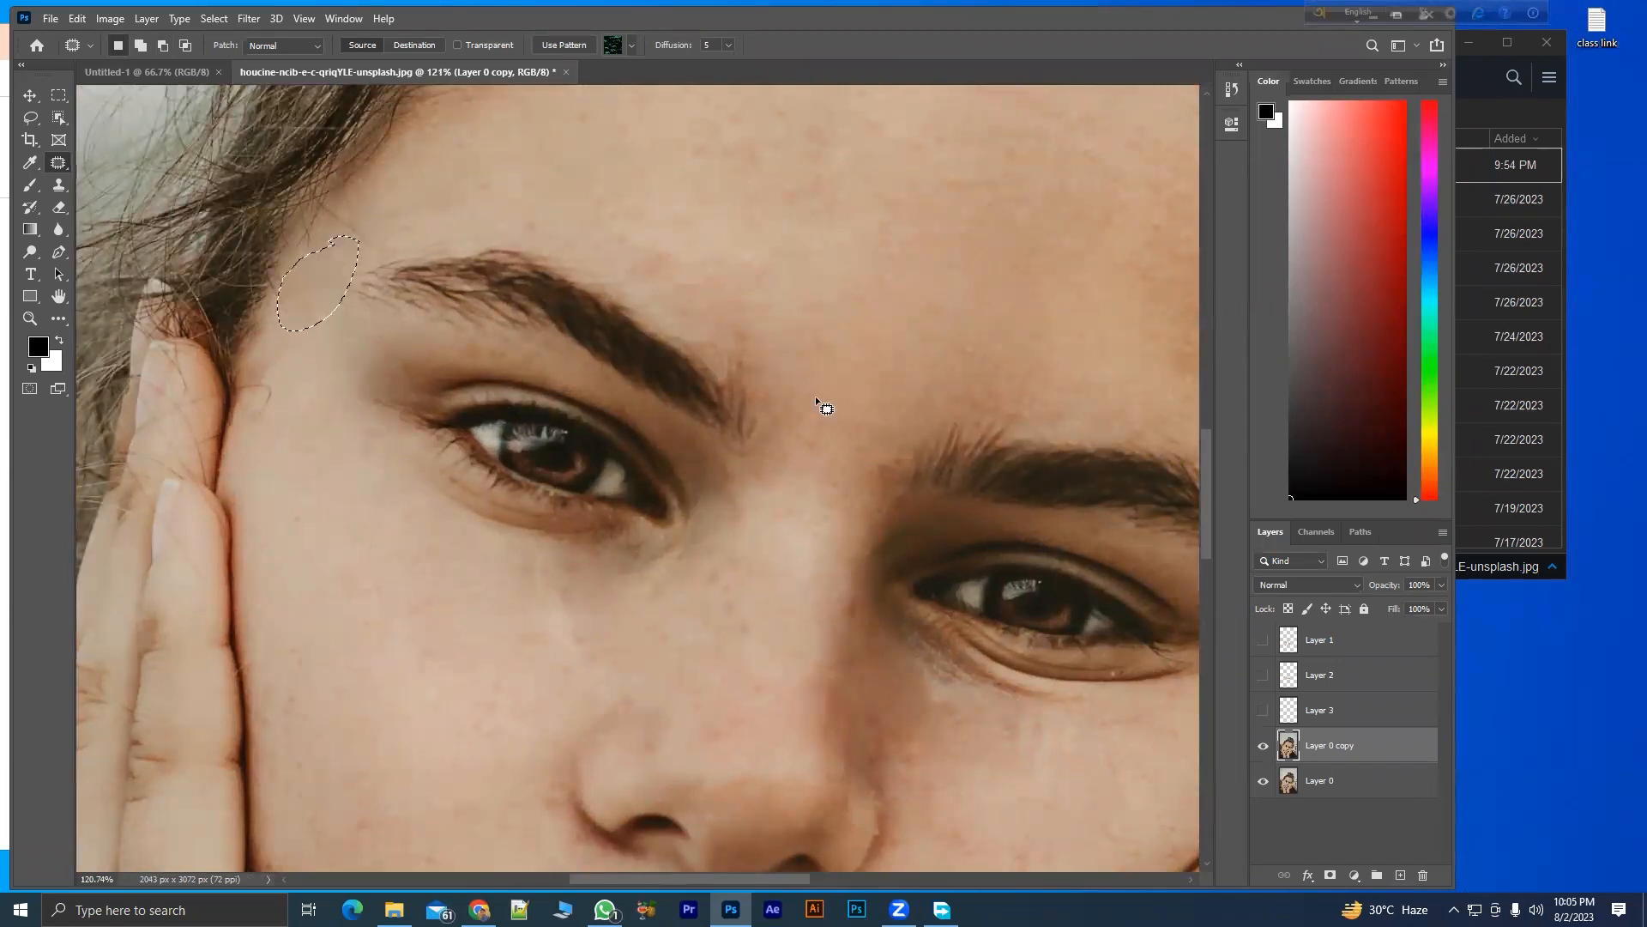
scroll(812, 525, down, 3)
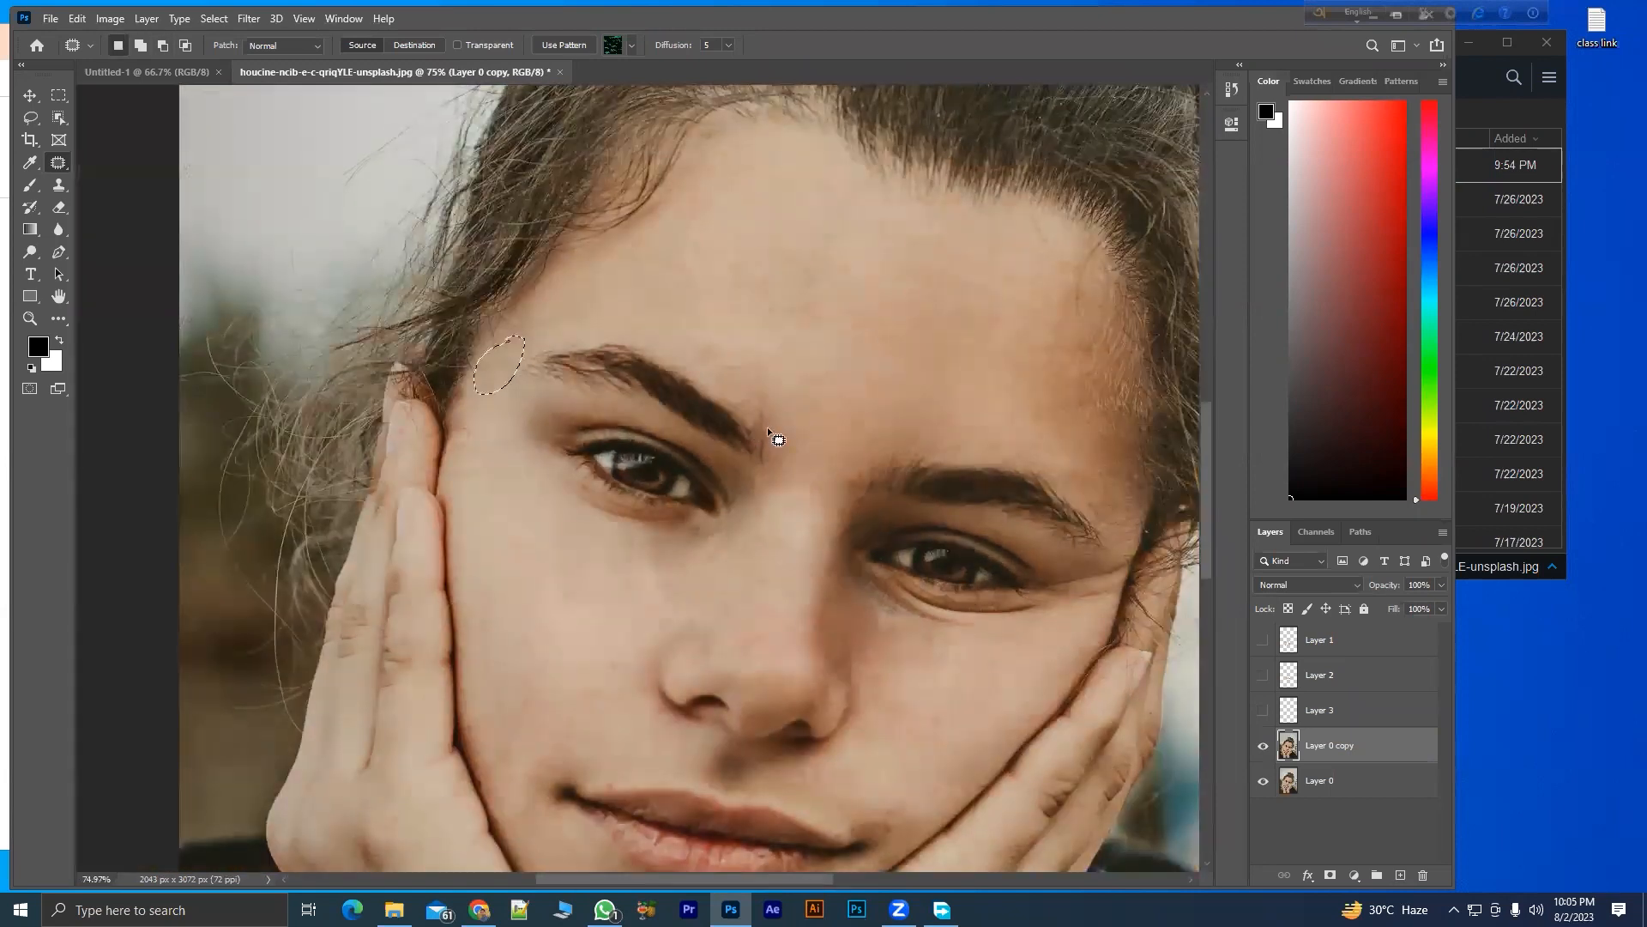
scroll(772, 429, down, 3)
drag(921, 416, 907, 376)
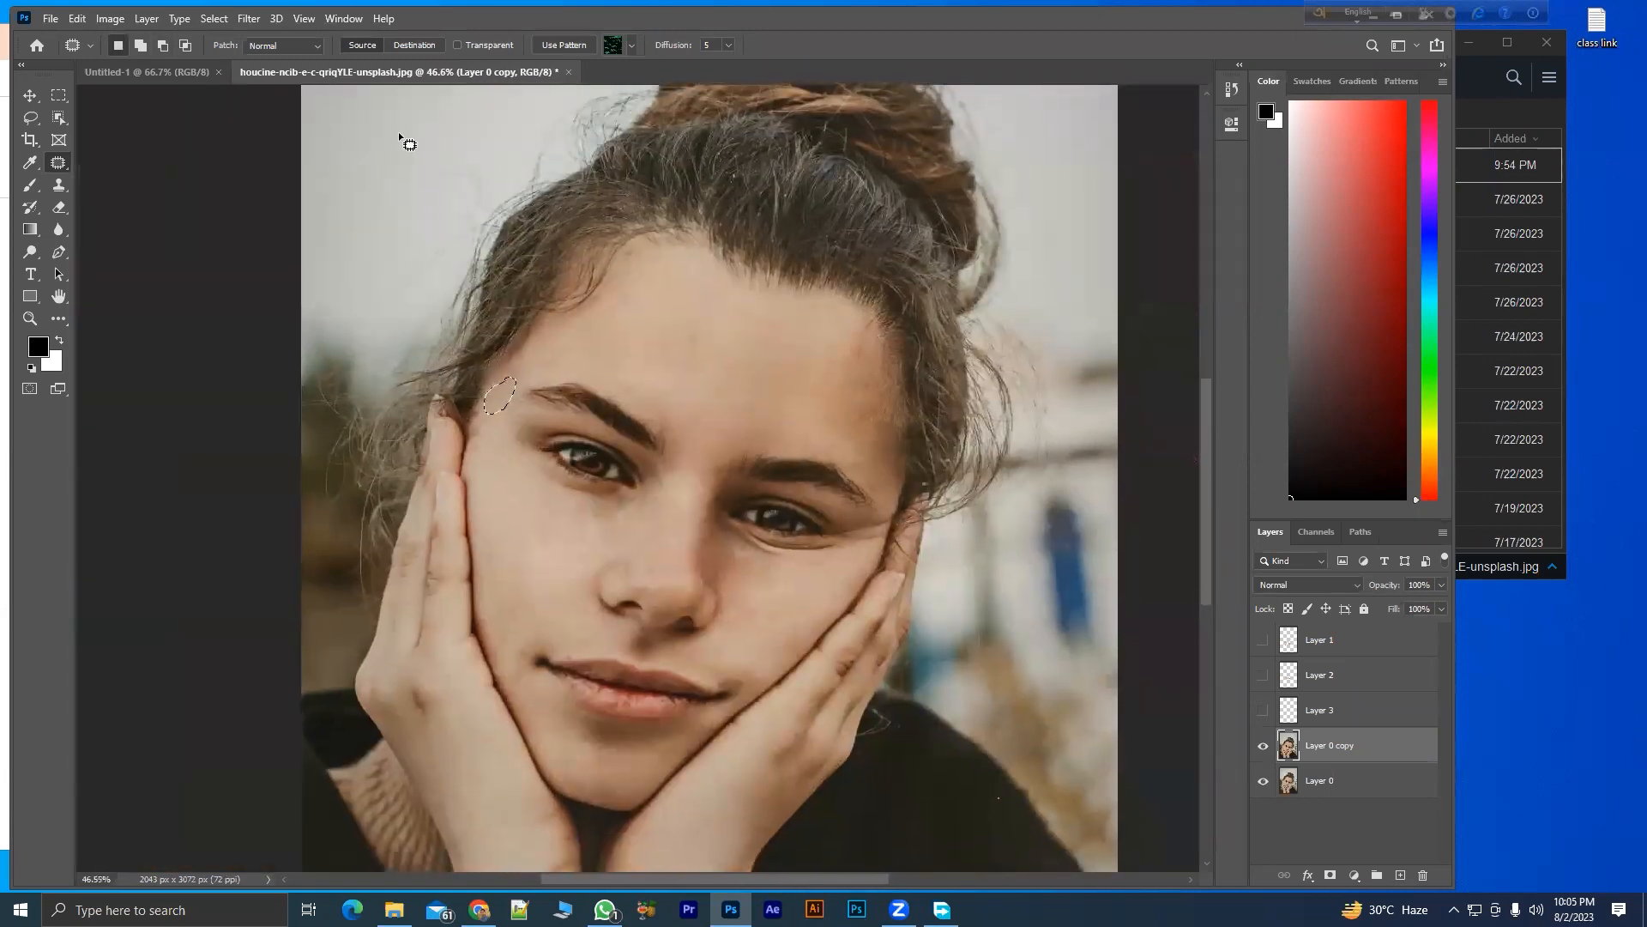
- Examine the patched face and skin up close and as a whole portrait to check the retouching
click(31, 96)
scroll(668, 426, up, 3)
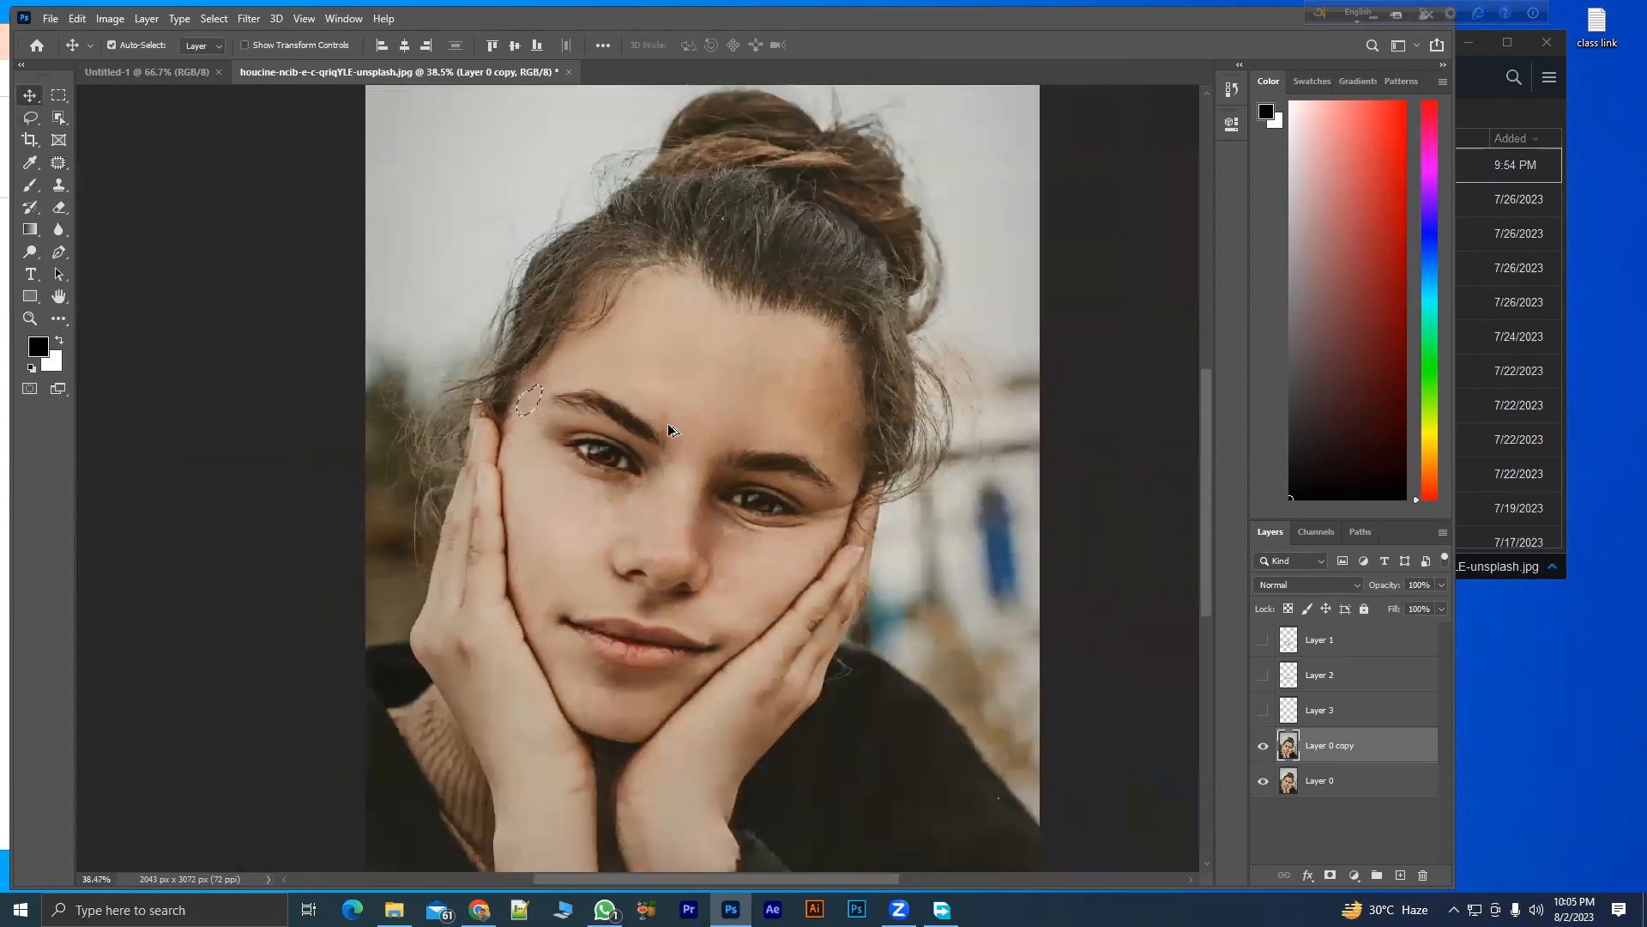
scroll(682, 476, down, 3)
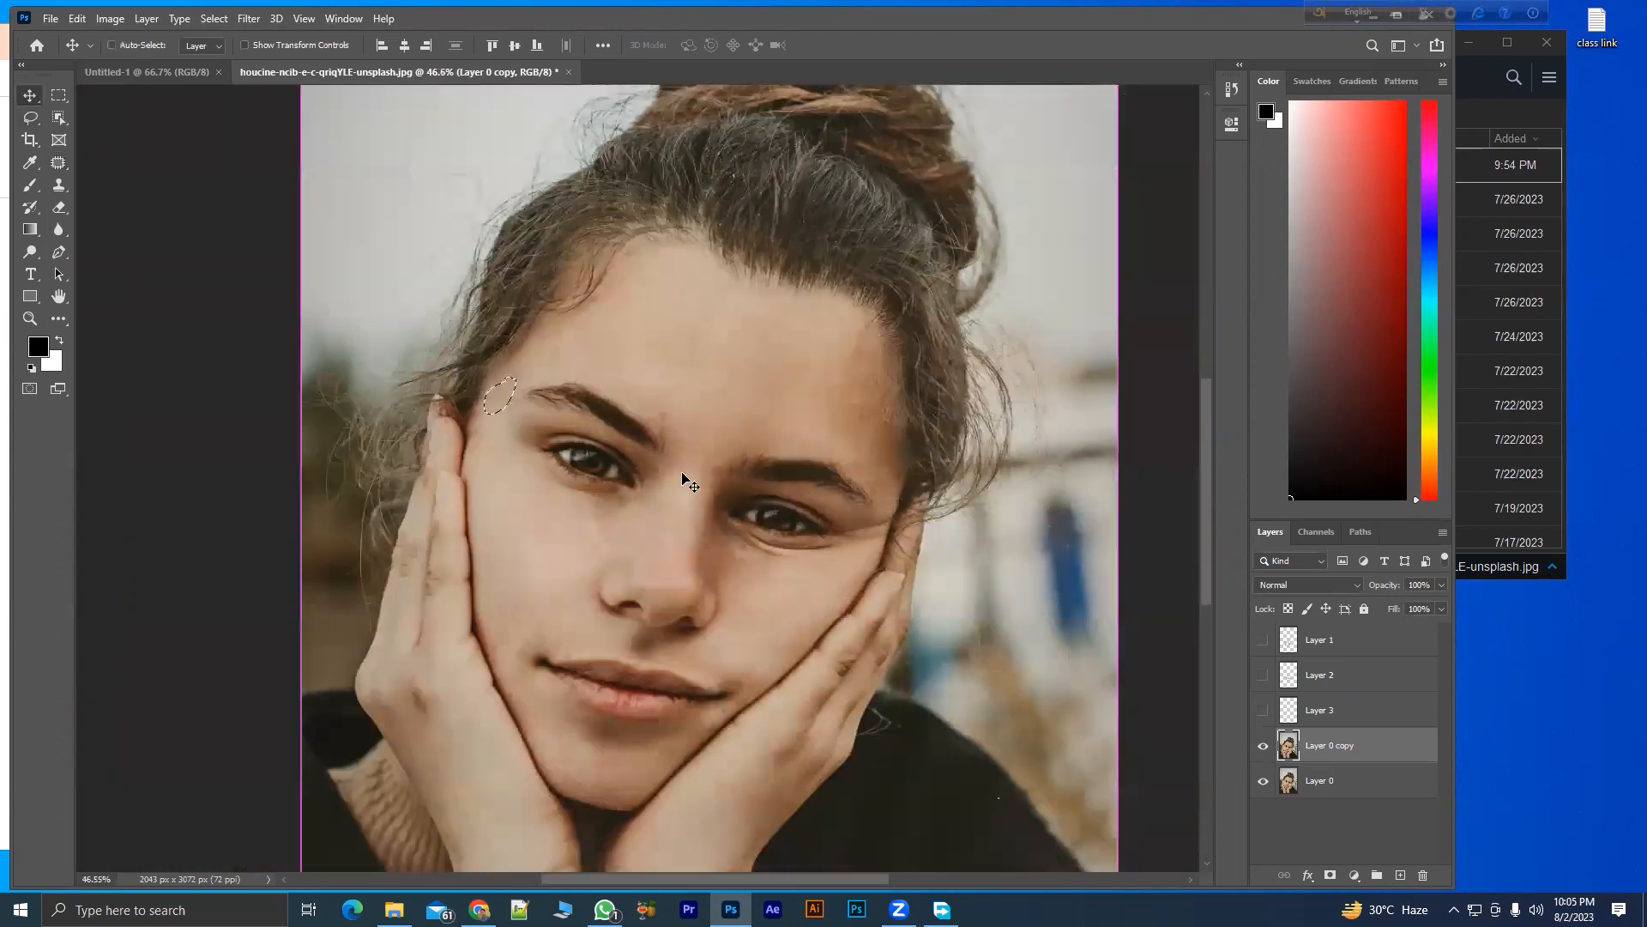
scroll(741, 431, down, 1)
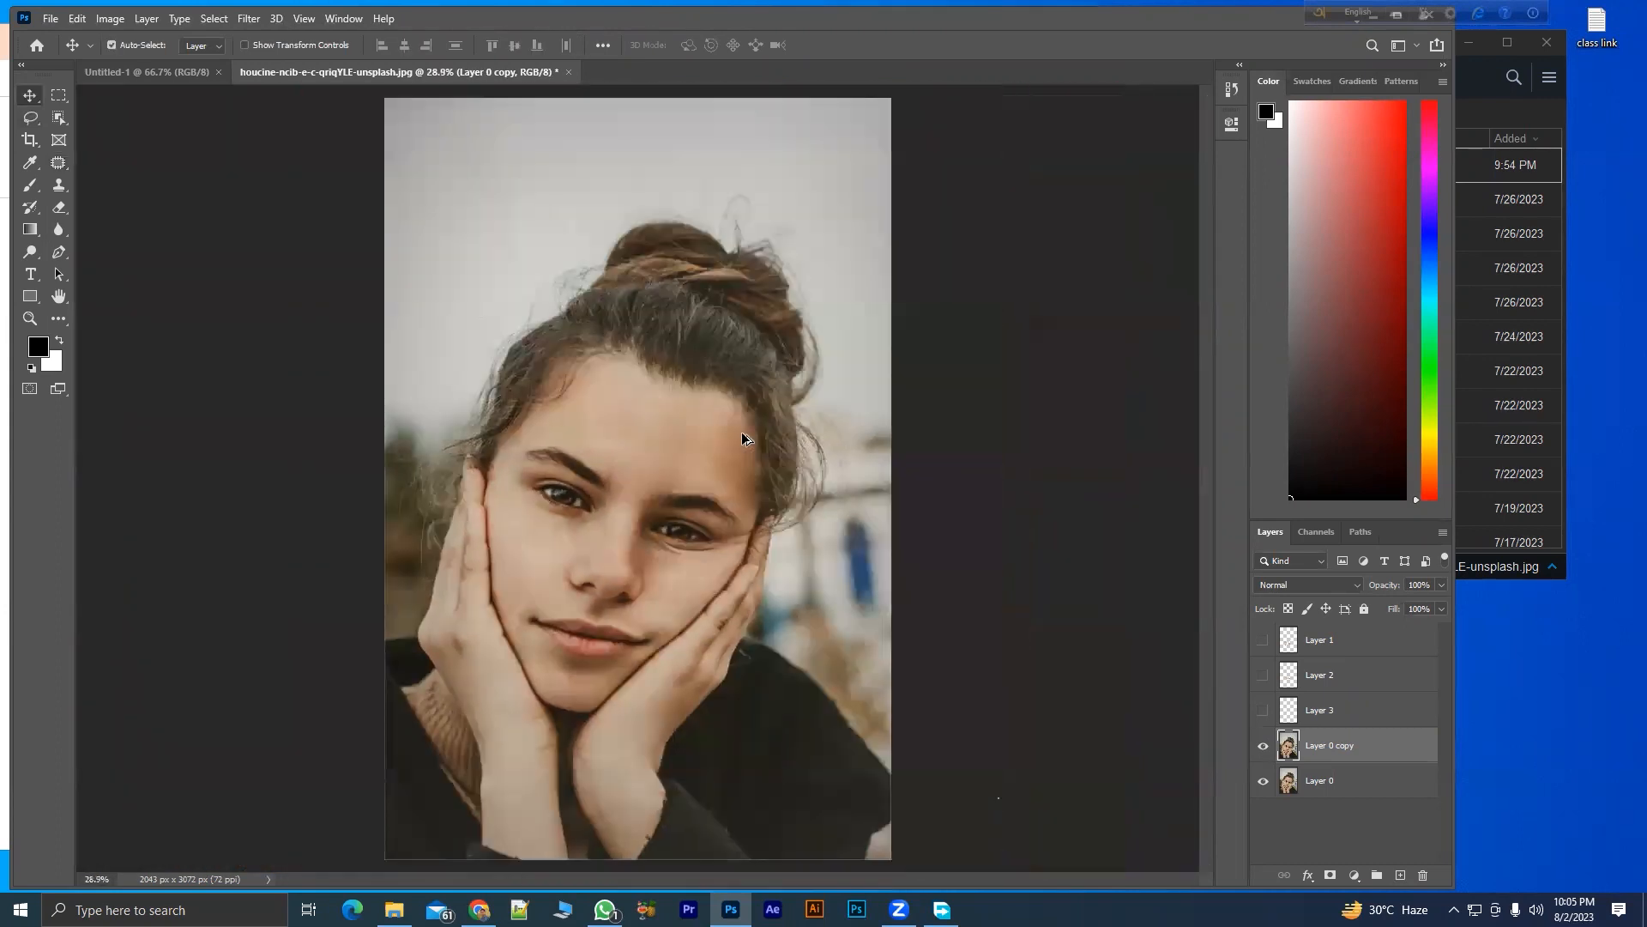
scroll(669, 412, up, 3)
scroll(704, 454, down, 2)
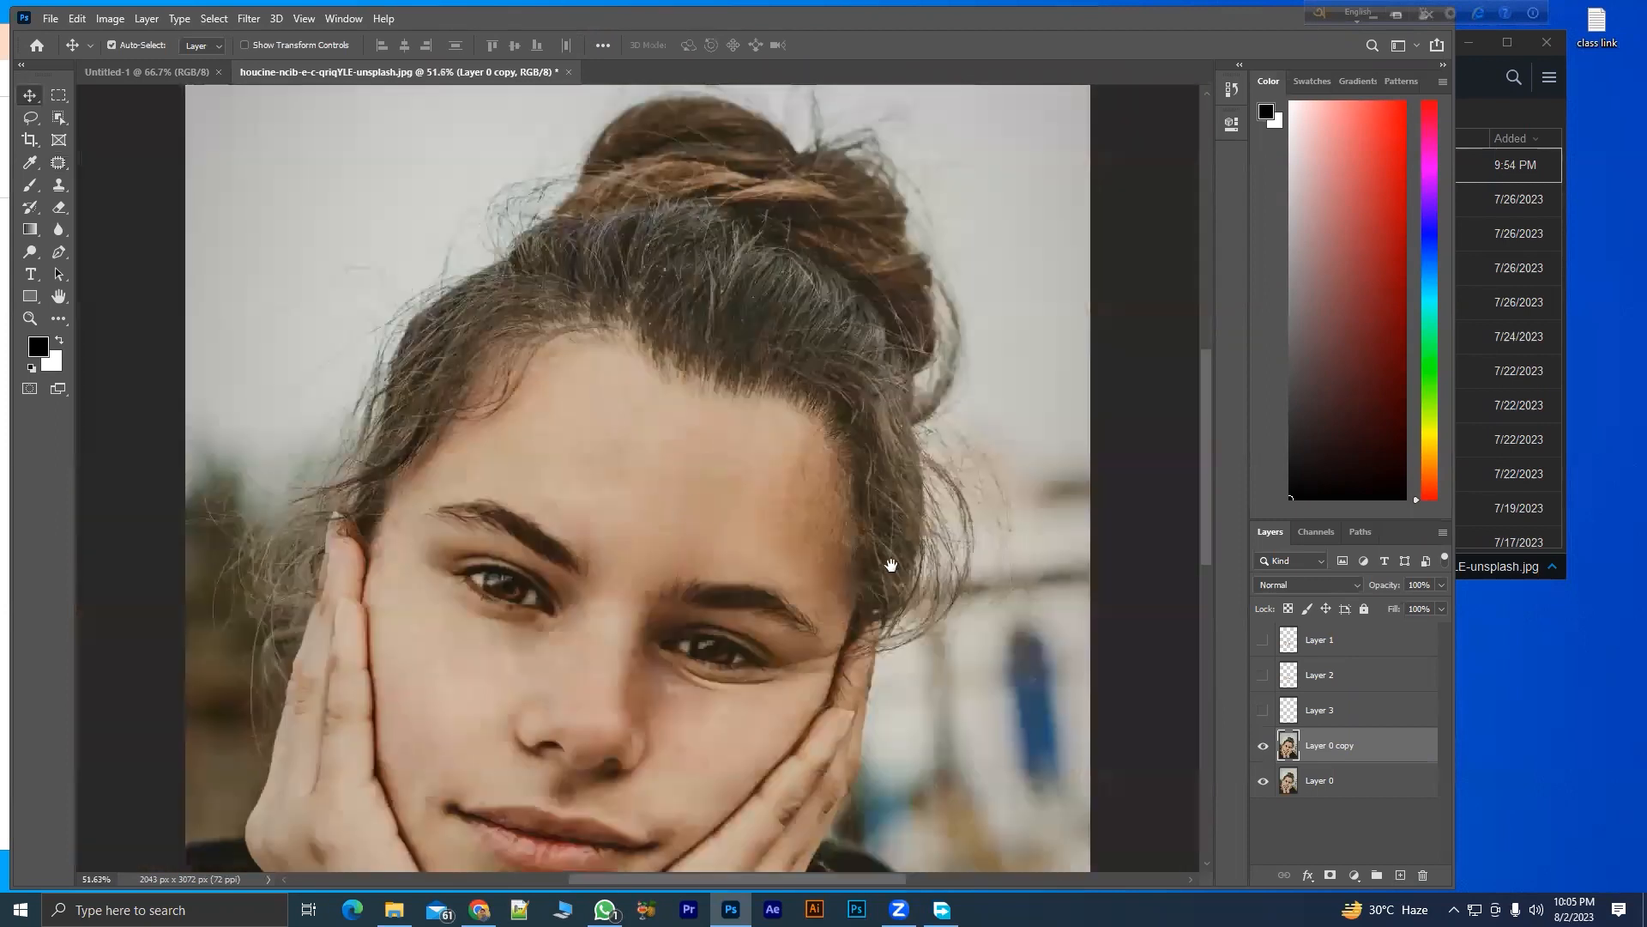
scroll(858, 532, down, 3)
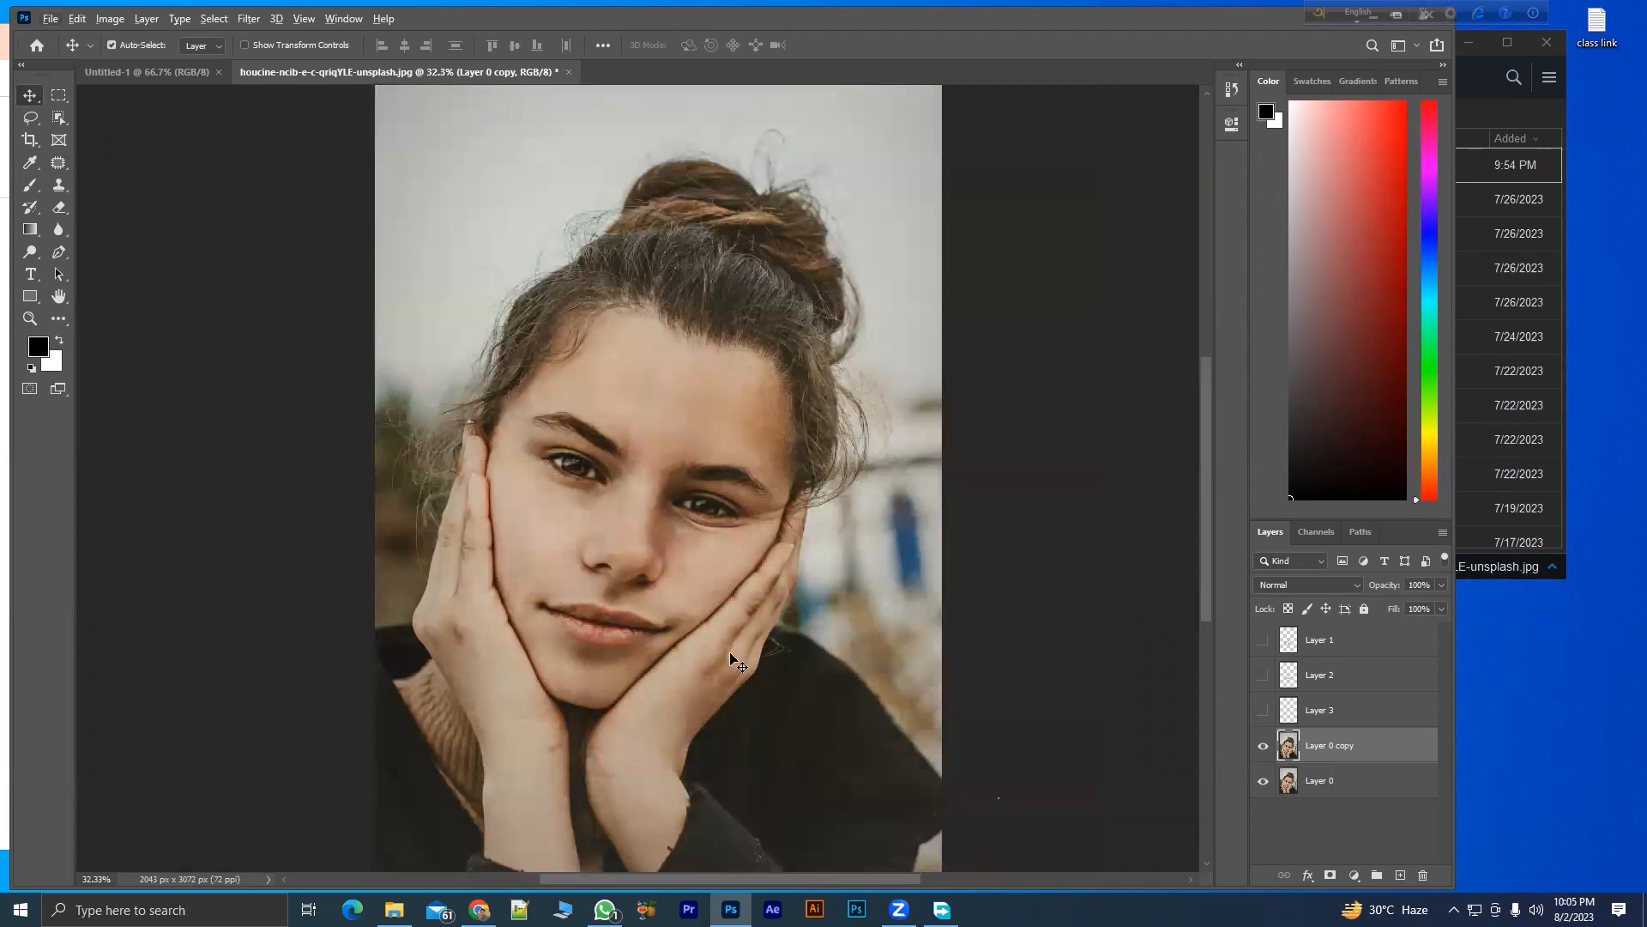
- Try to move a rounded area of forehead skin onto the left-hand cheek with the Content-Aware Move Tool
right_click(62, 168)
click(184, 216)
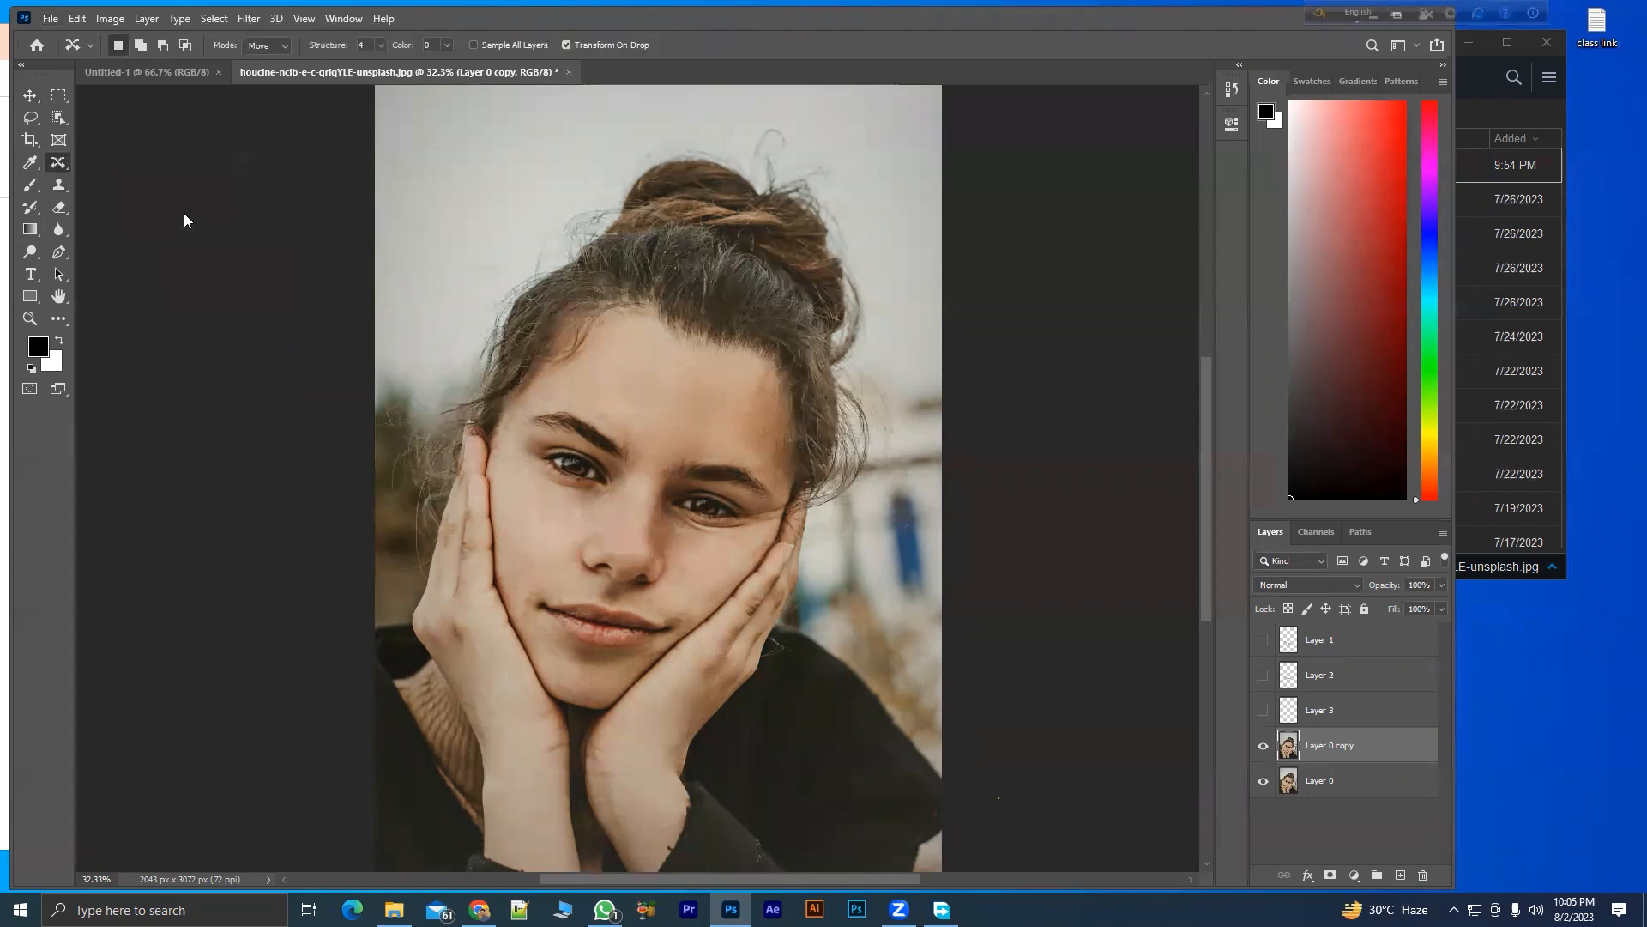
mouse_move(663, 387)
mouse_down()
mouse_move(628, 437)
mouse_move(684, 403)
mouse_move(605, 509)
mouse_move(534, 504)
mouse_move(551, 499)
mouse_move(549, 542)
mouse_move(582, 478)
mouse_move(570, 517)
mouse_up()
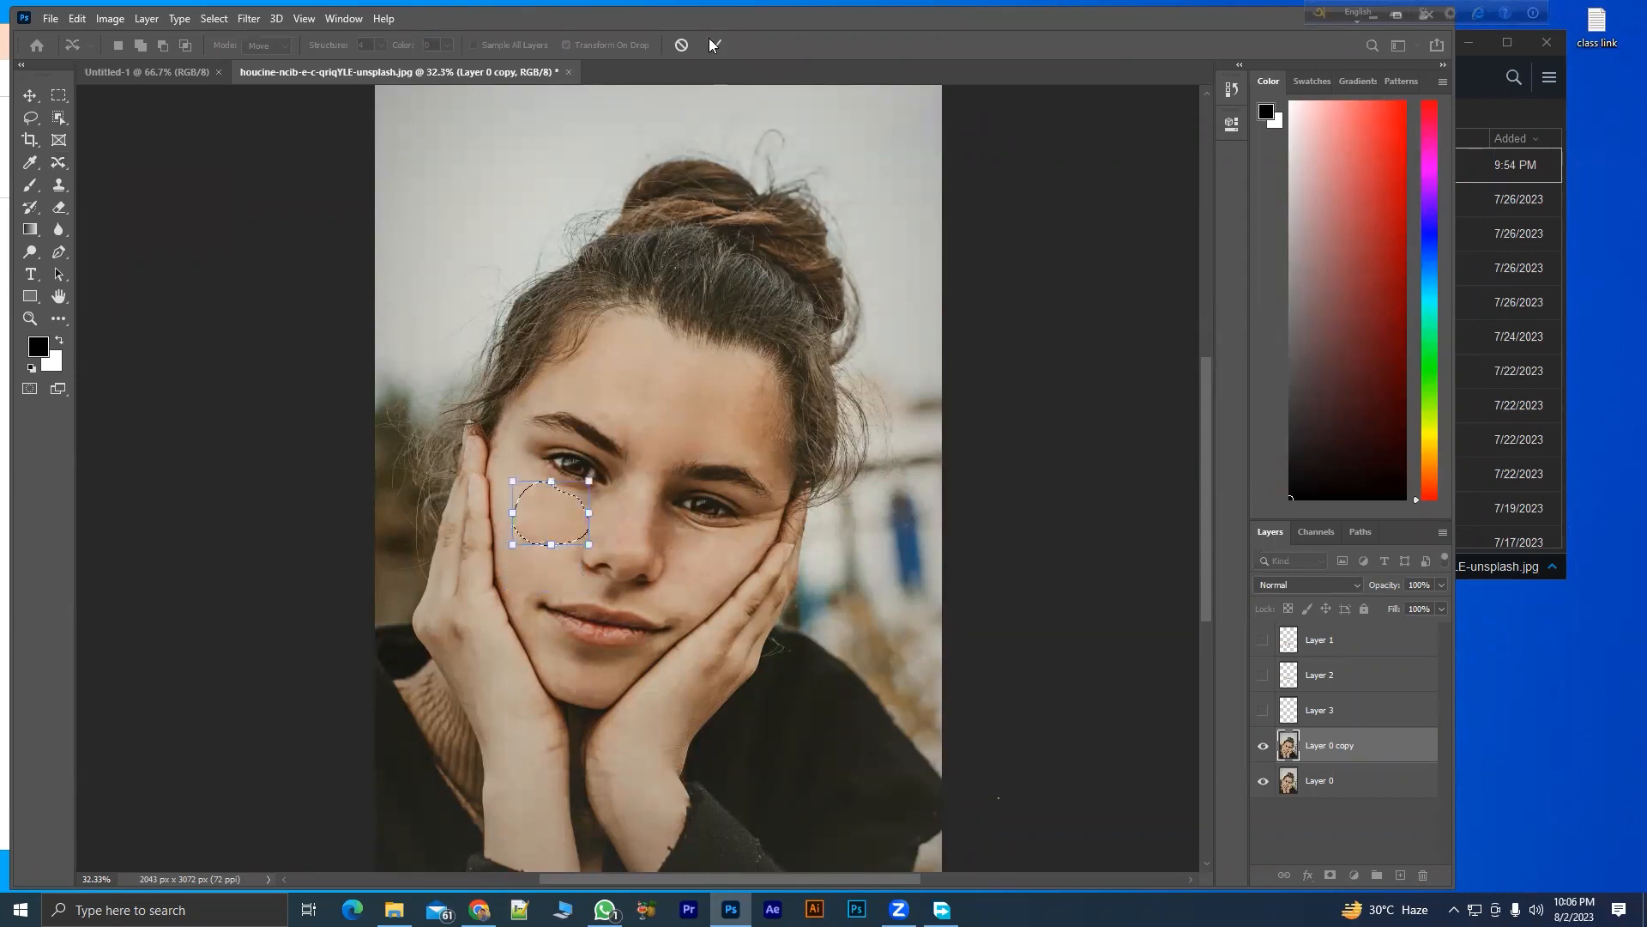
click(682, 43)
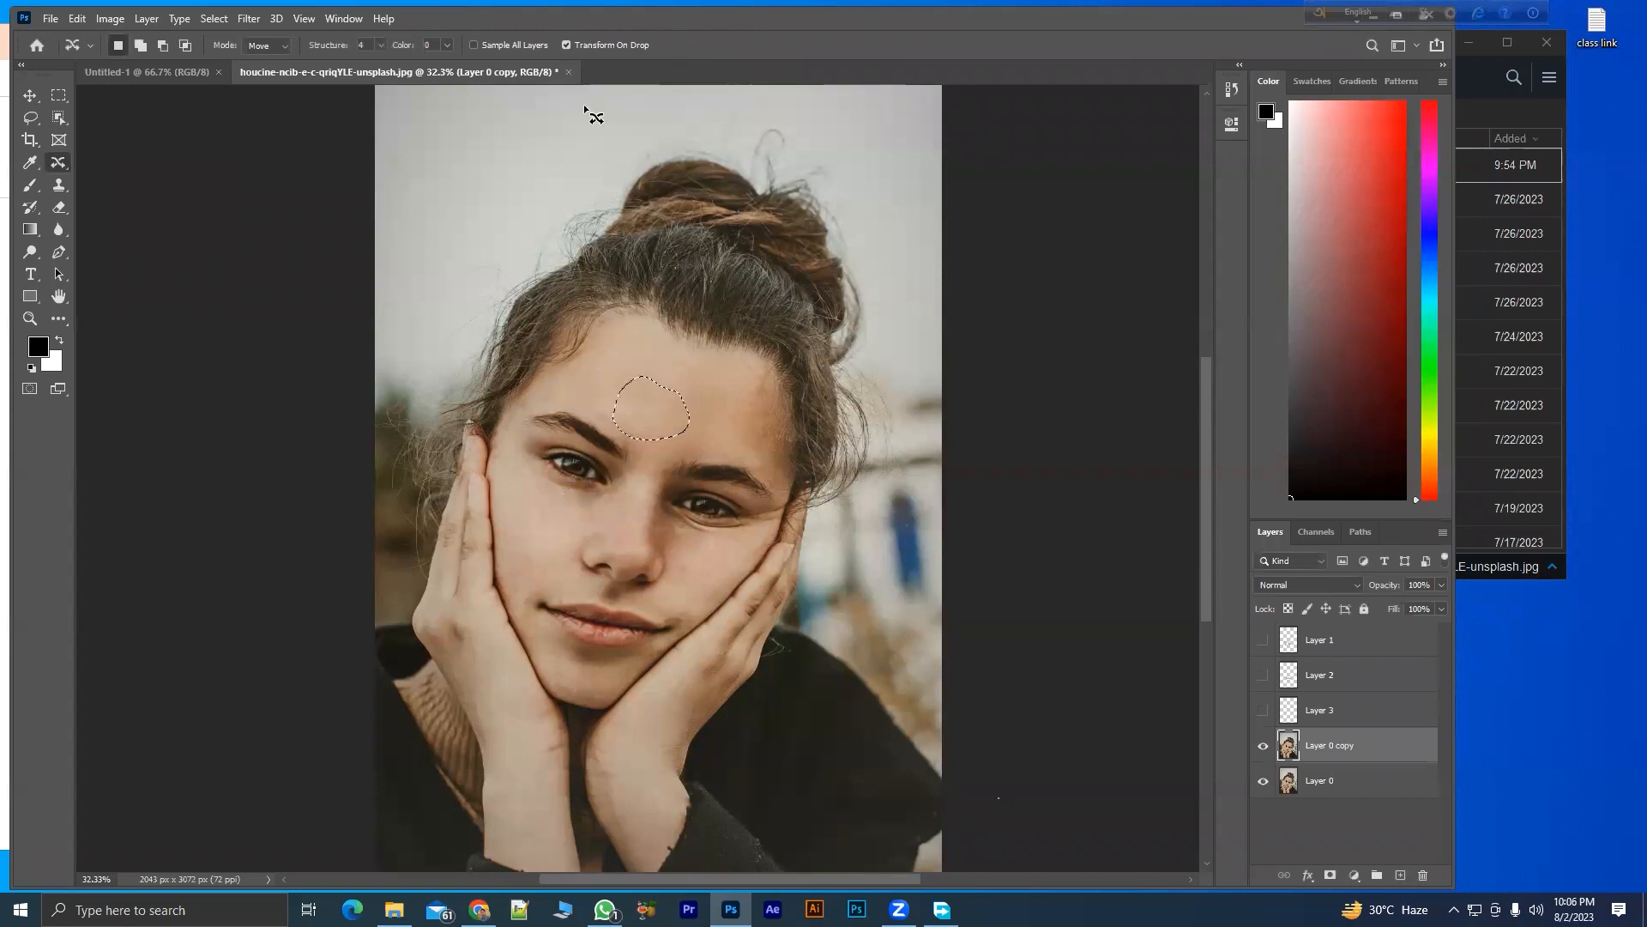
- Apply the Red Eye Tool to the left-hand eye's pupil and remove the leftover forehead selection
right_click(59, 162)
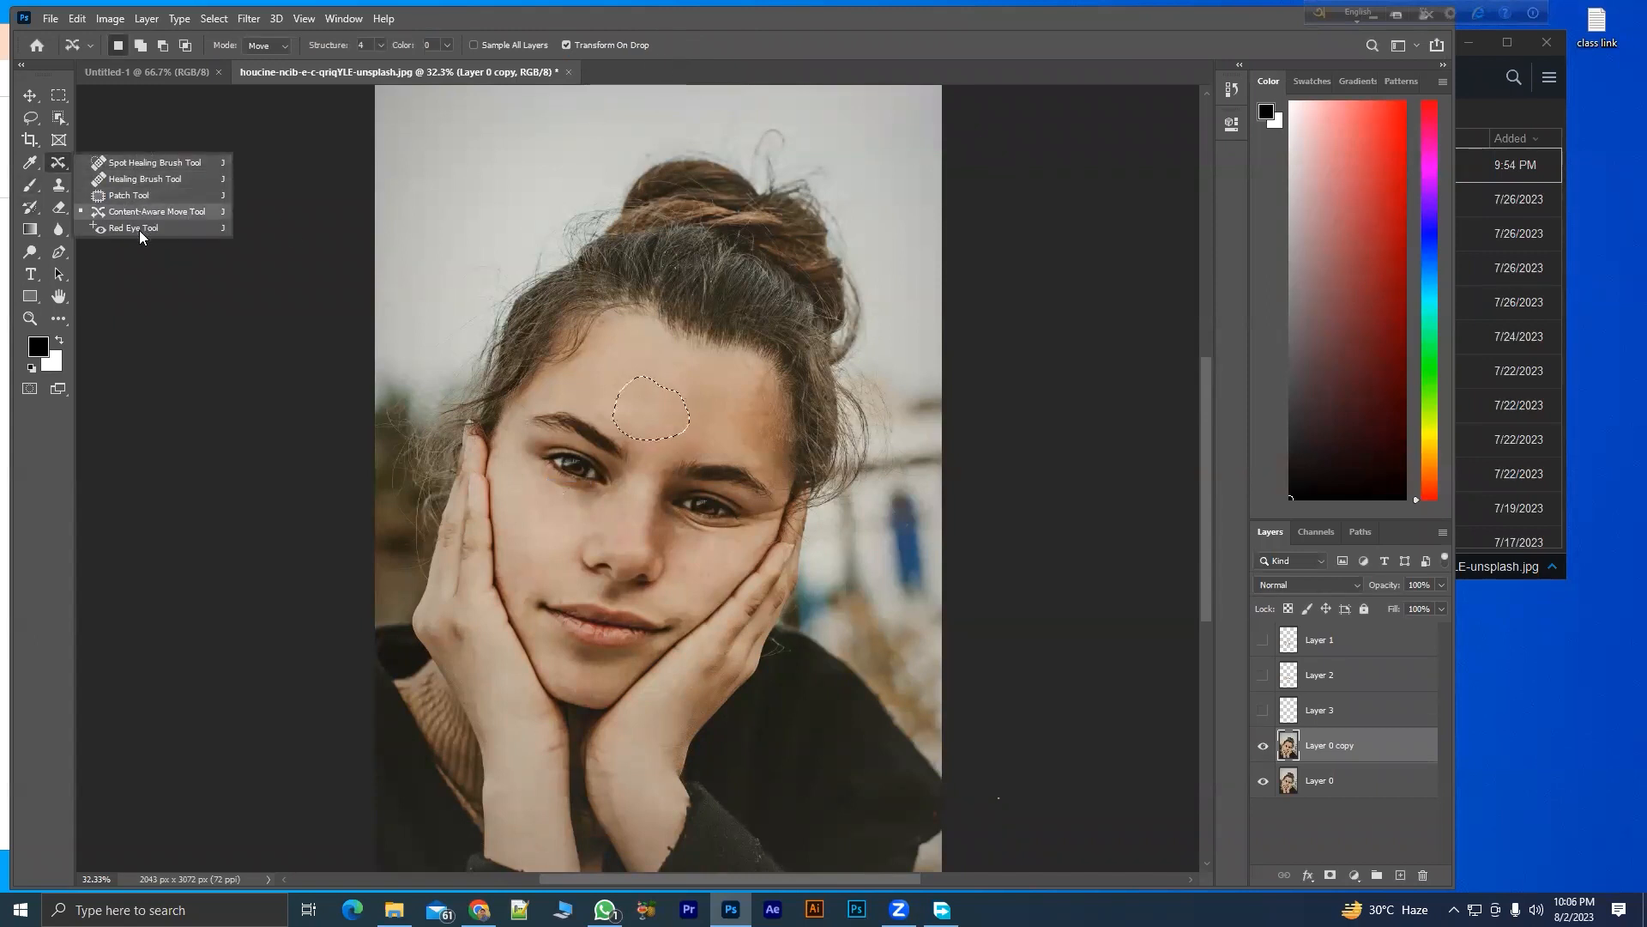
click(139, 229)
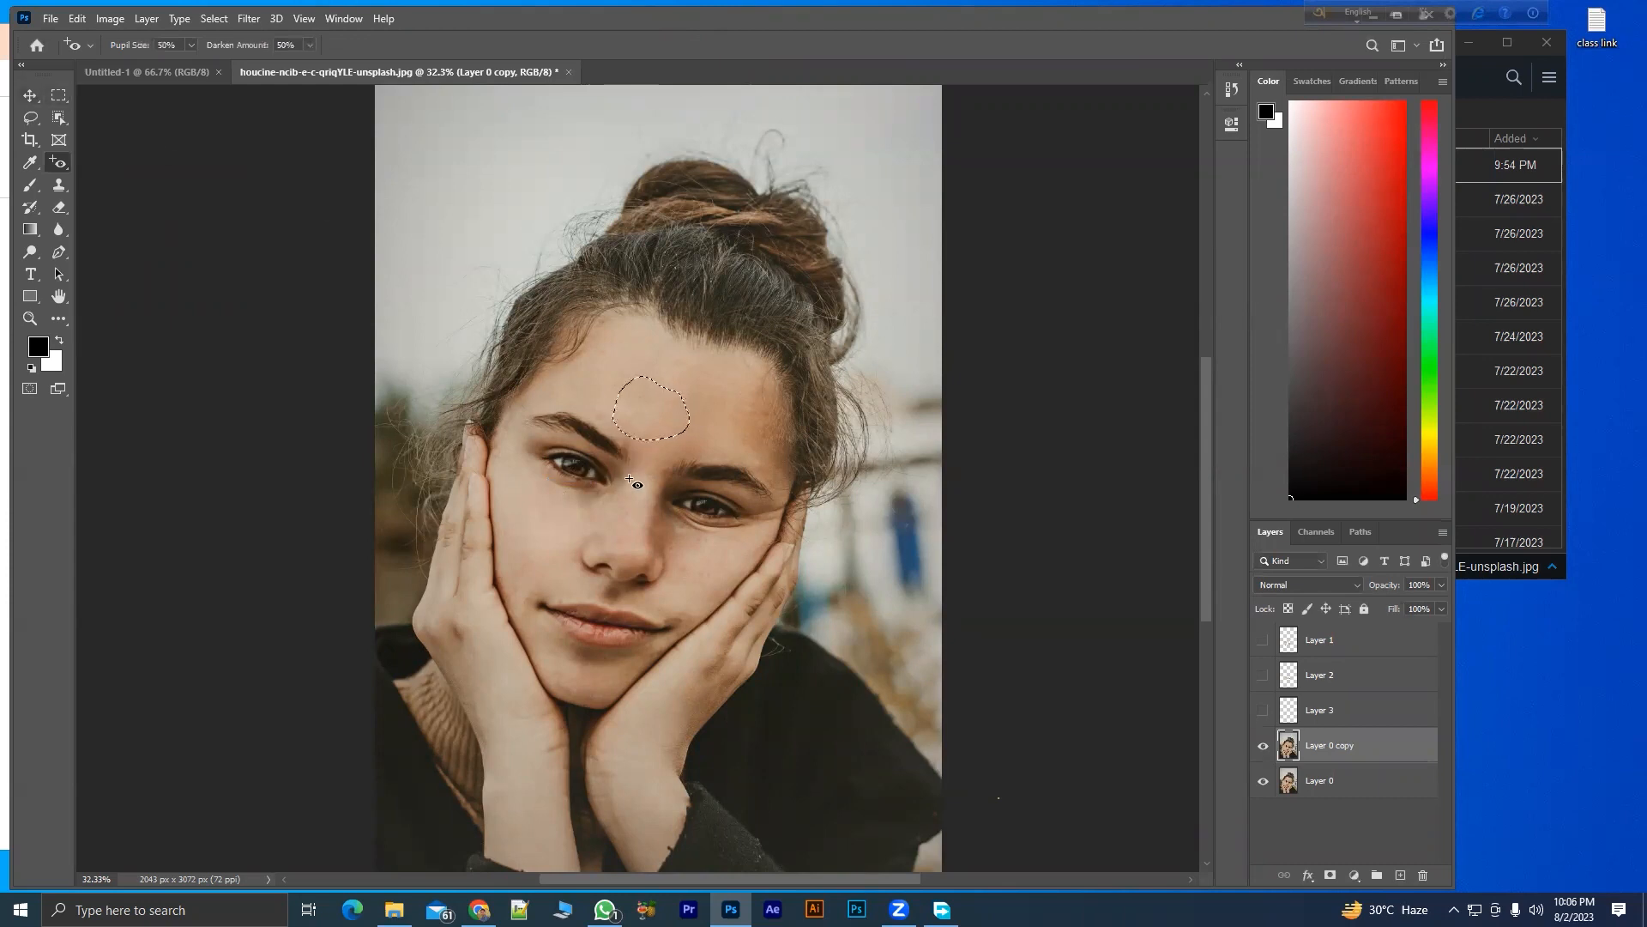
scroll(629, 479, up, 5)
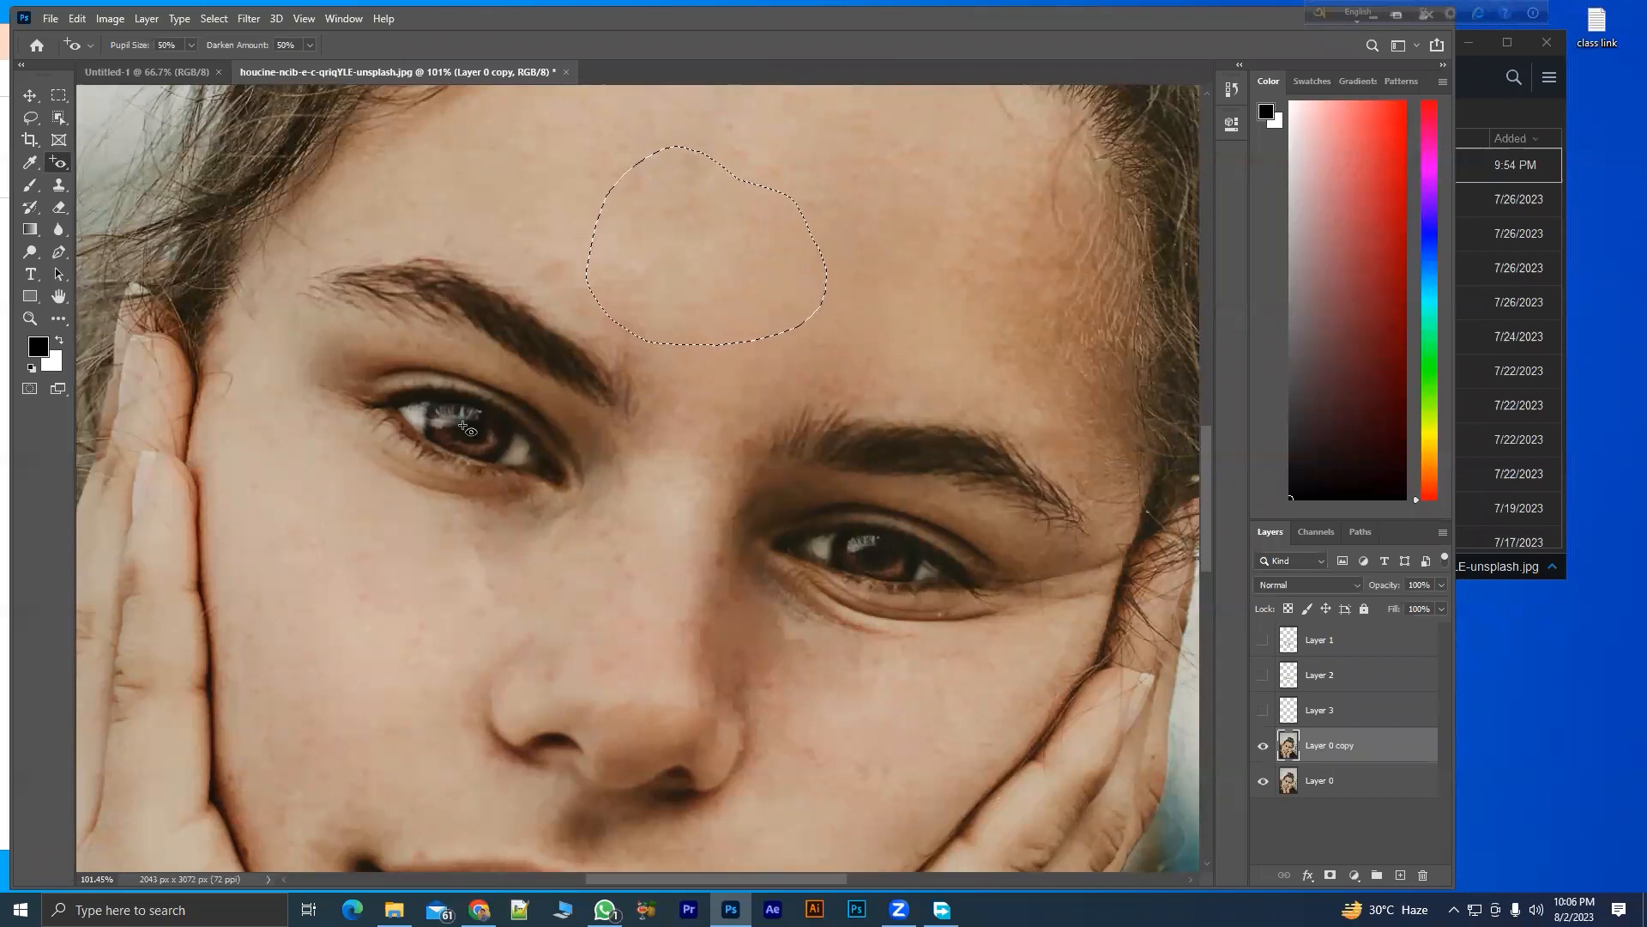
drag(478, 428, 510, 454)
click(436, 415)
key(ctrl+z)
drag(468, 431, 510, 480)
key(ctrl+d)
click(459, 411)
- Sample the forehead skin tone above the right-hand eyebrow as the foreground colour with the Eyedropper Tool
drag(30, 163, 65, 171)
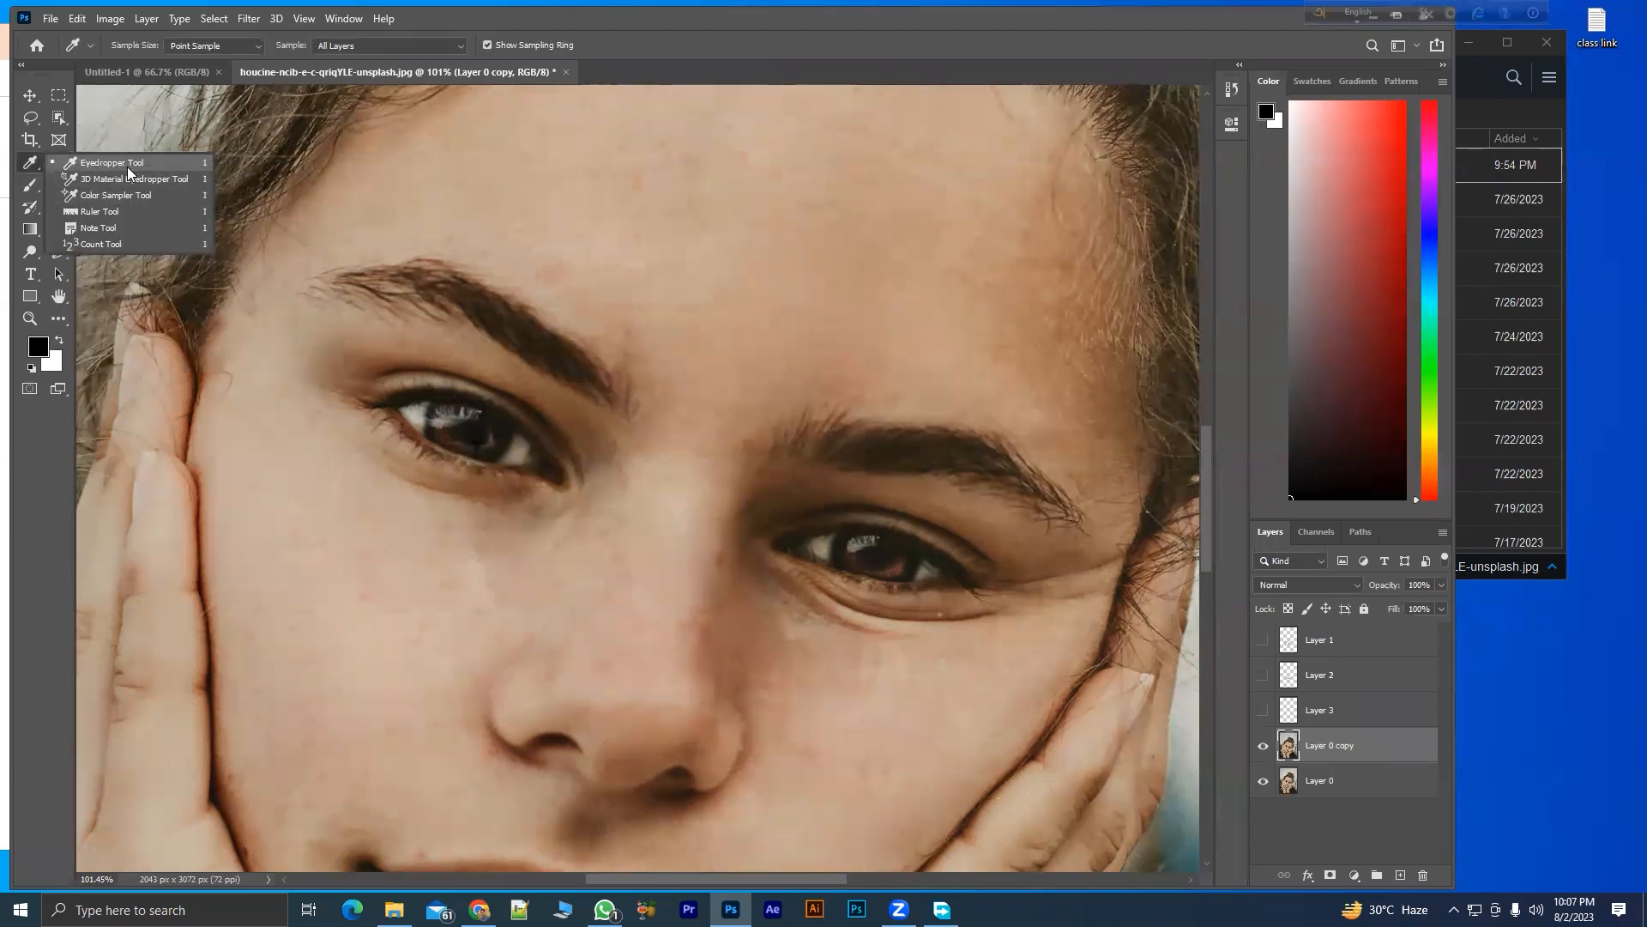
click(138, 163)
click(871, 257)
click(867, 226)
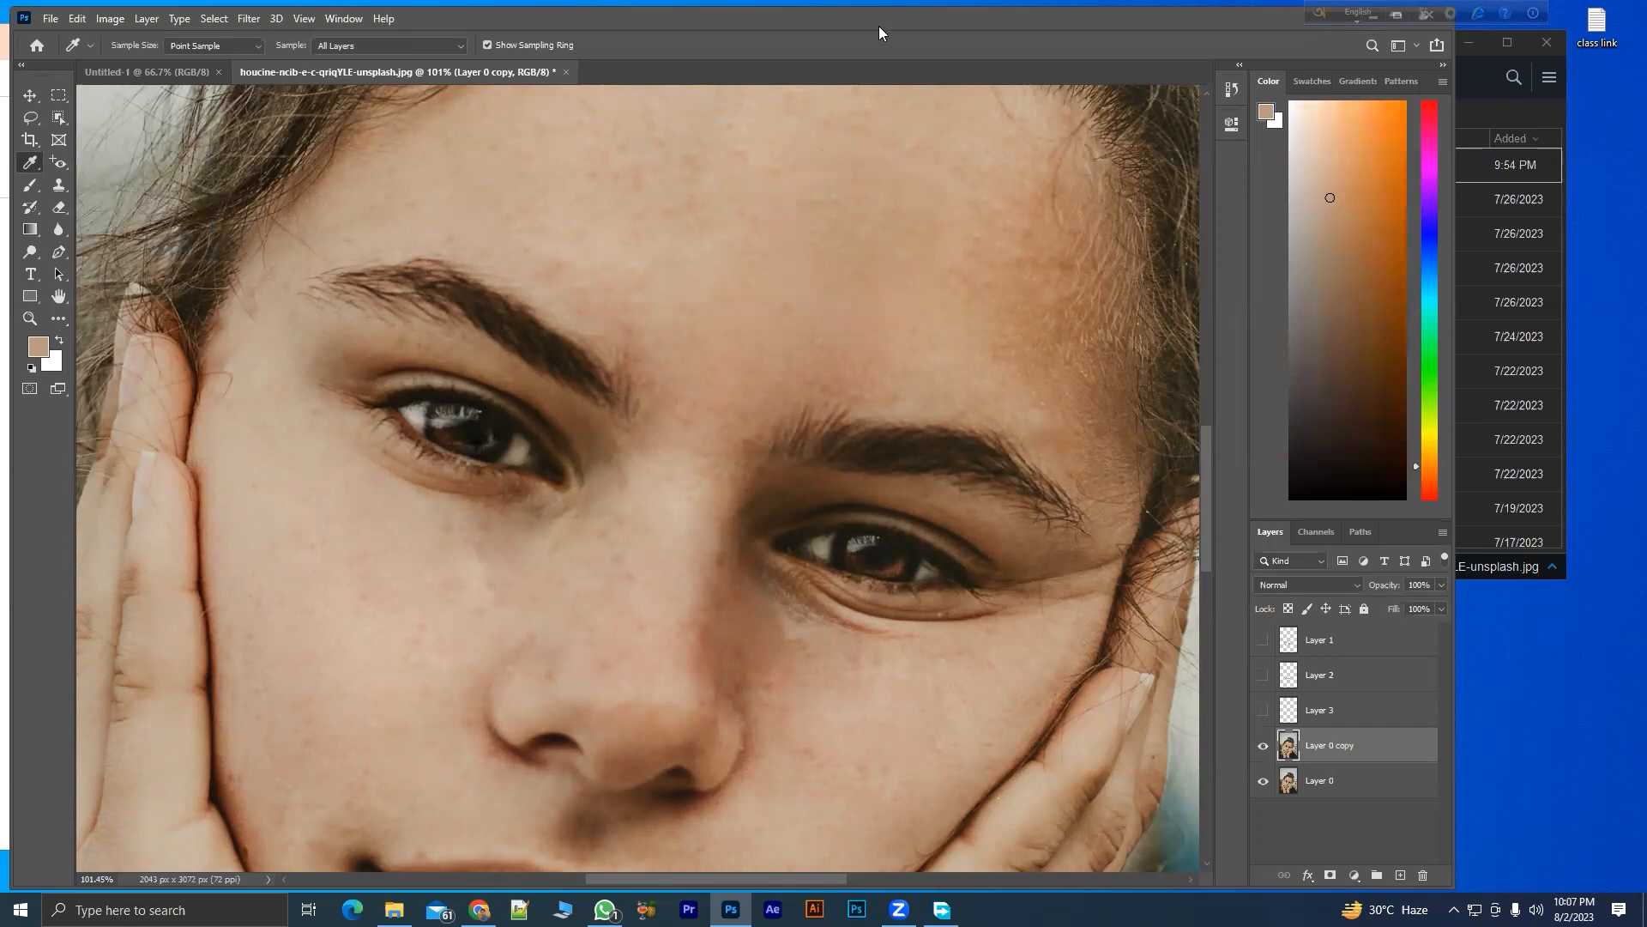
- Move and narrow the Photoshop window to expose the desktop and the Unsplash page behind it, and browse that page's photos
drag(932, 18, 1022, 12)
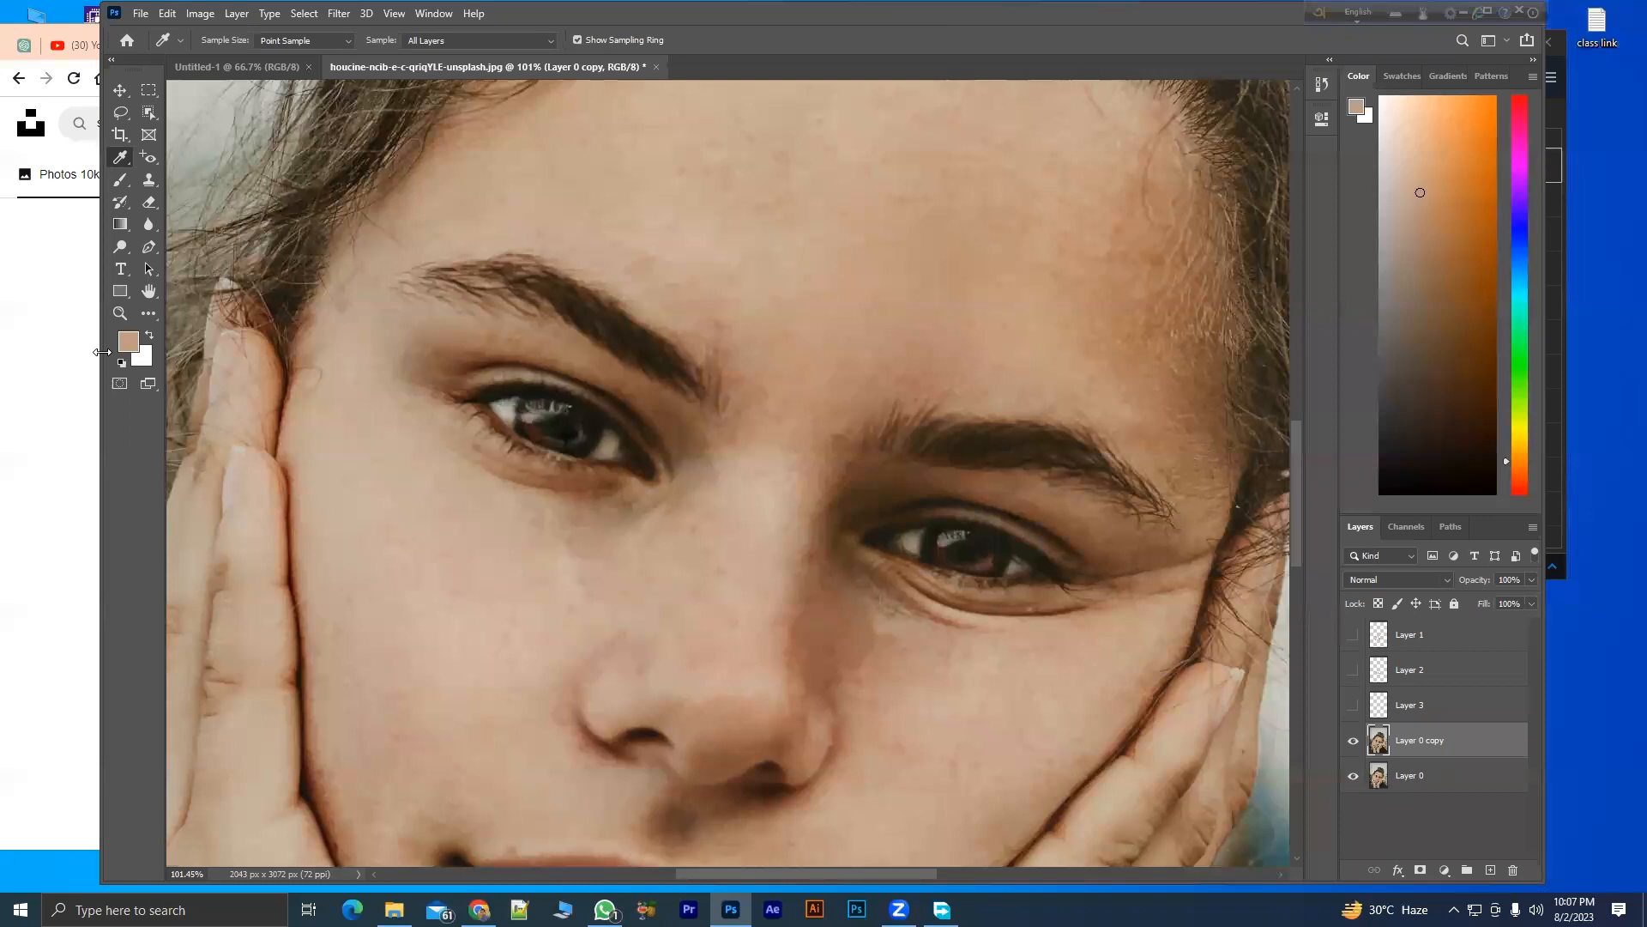
drag(101, 352, 616, 352)
scroll(407, 453, down, 10)
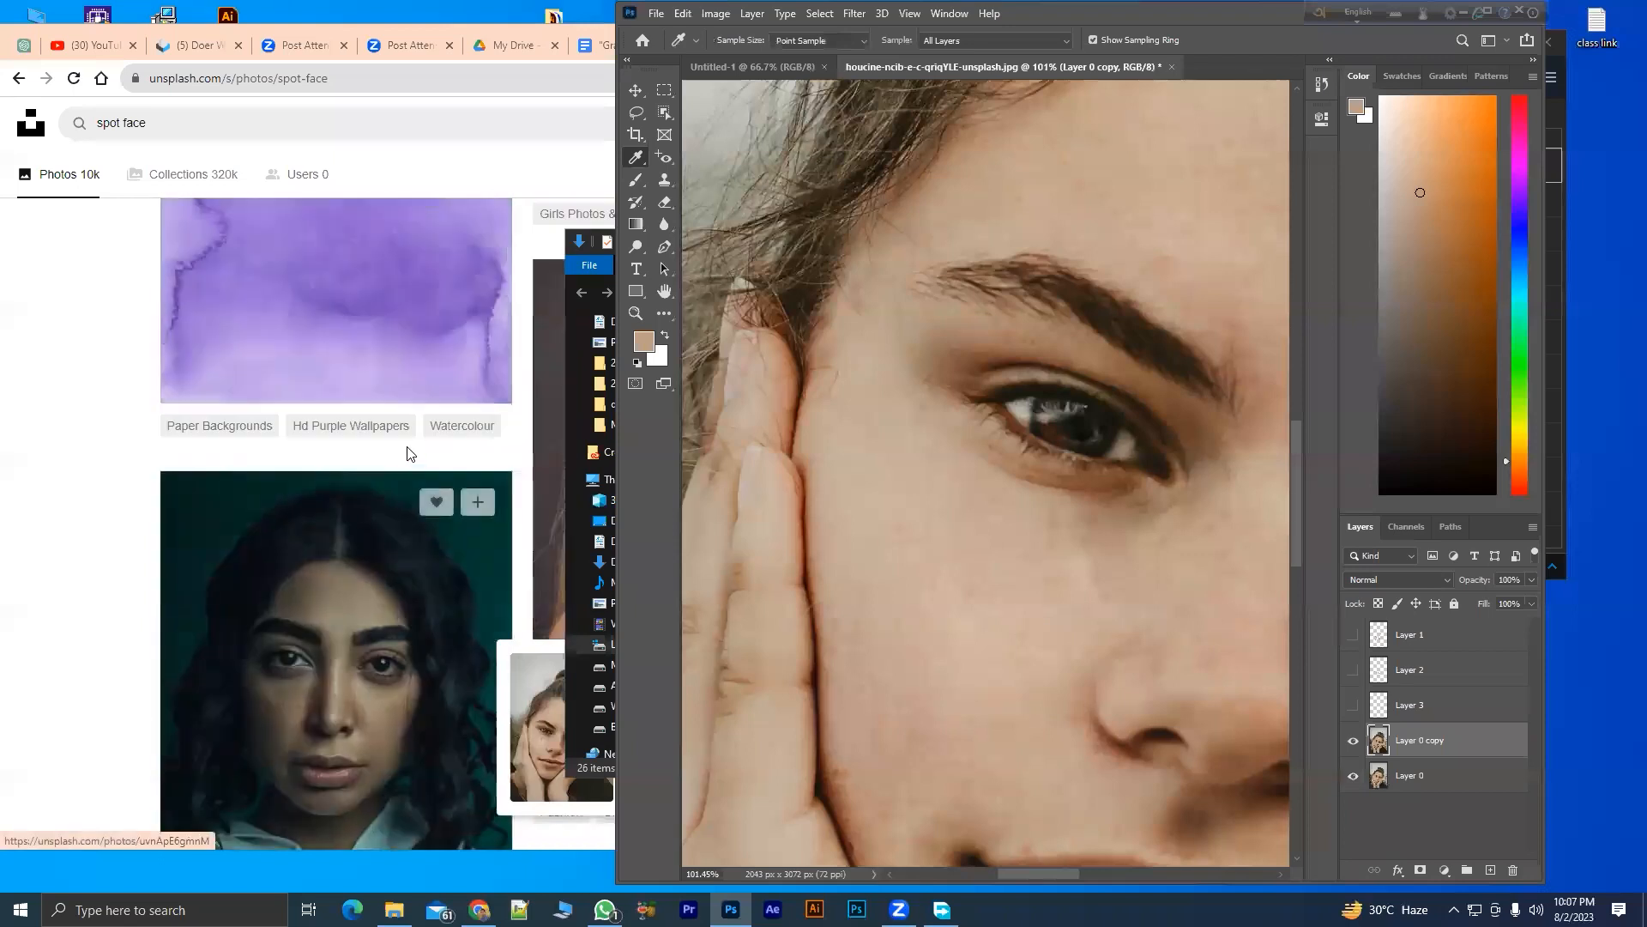
scroll(407, 453, up, 4)
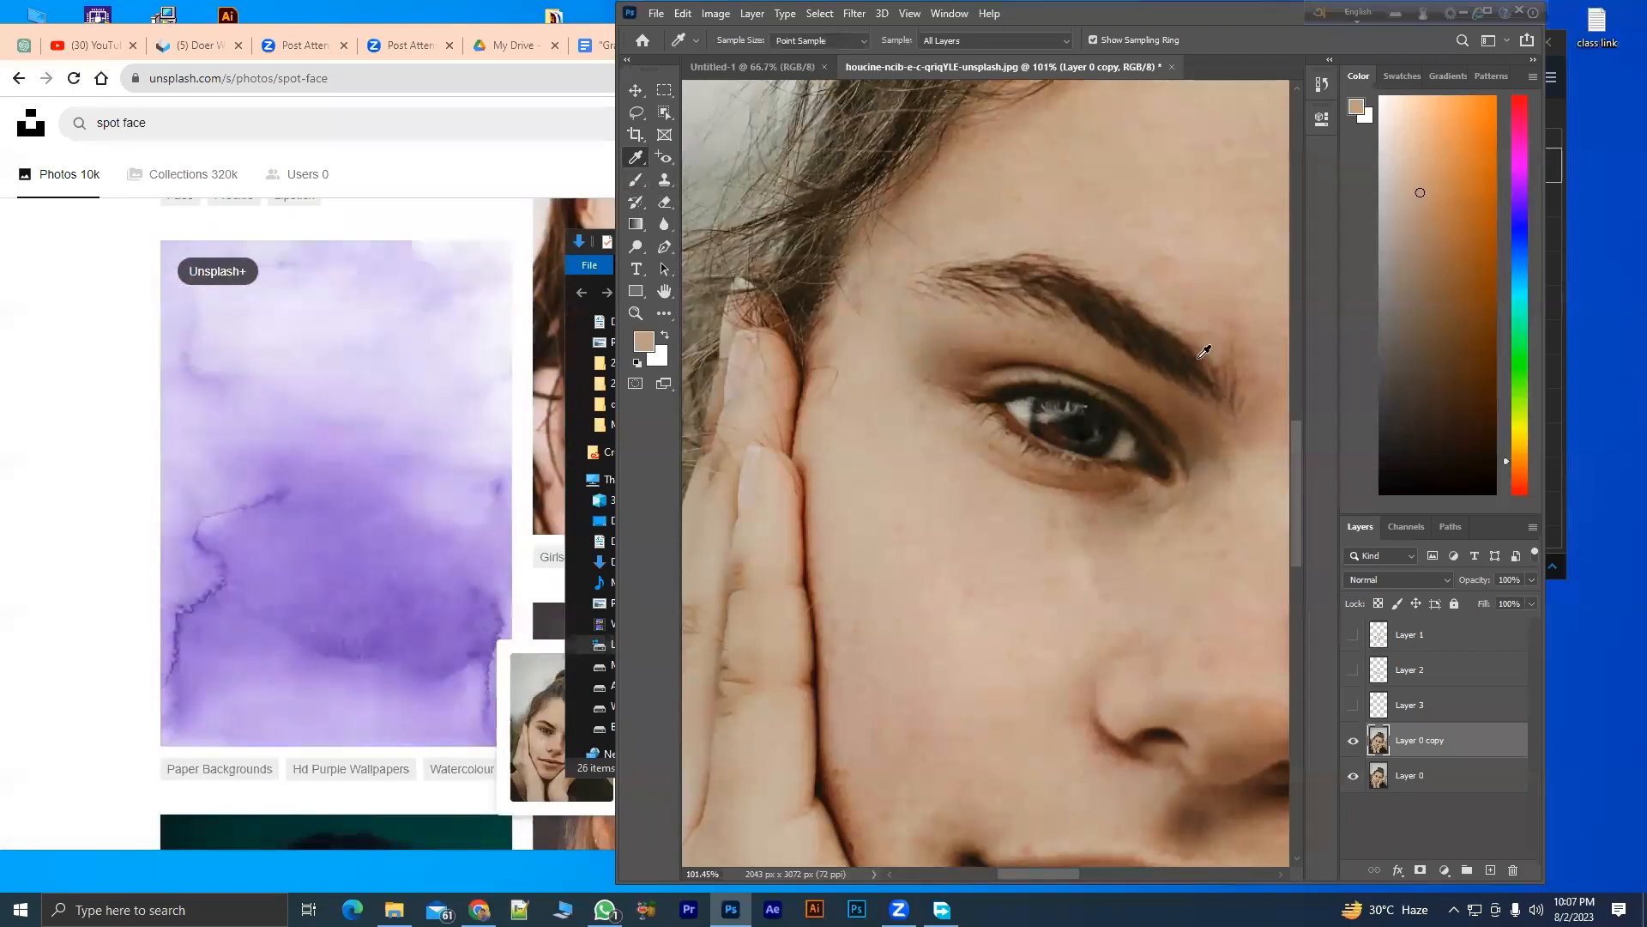
- Sample a bright blue from the desktop outside the Photoshop window as the foreground colour with the Eyedropper Tool
right_click(636, 159)
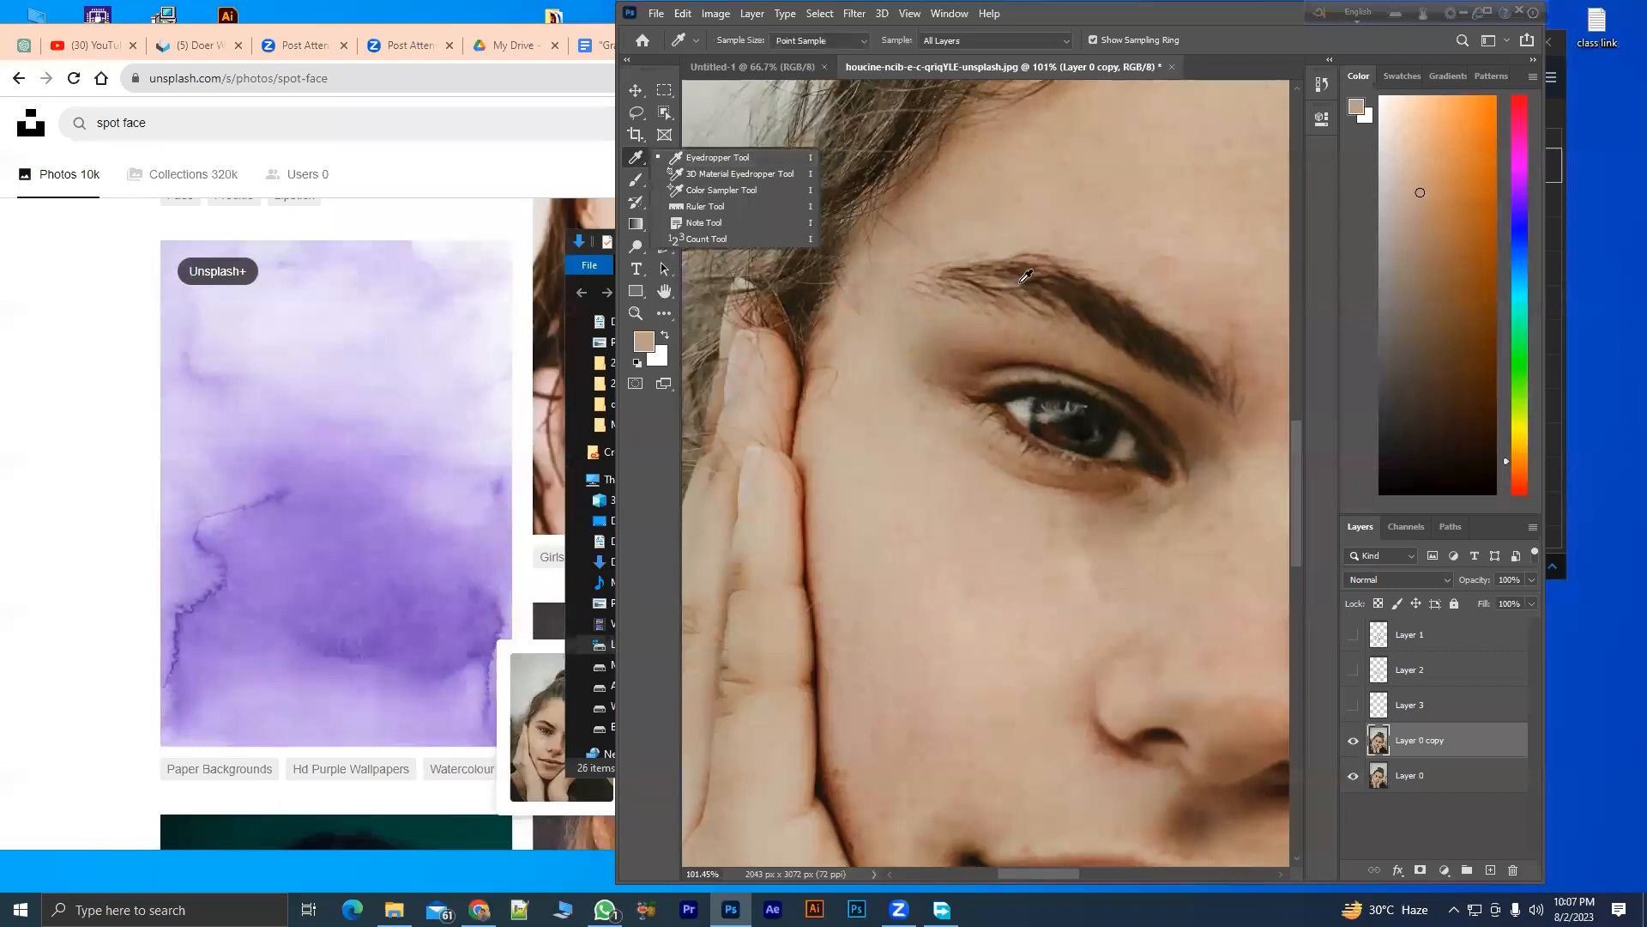
click(1002, 233)
mouse_move(1001, 233)
mouse_down()
mouse_move(726, 318)
mouse_move(243, 556)
mouse_move(135, 430)
mouse_move(166, 287)
mouse_move(303, 541)
mouse_move(271, 565)
mouse_move(397, 574)
mouse_move(417, 524)
mouse_move(562, 721)
mouse_move(515, 573)
mouse_move(523, 474)
mouse_move(439, 829)
mouse_move(357, 342)
mouse_move(429, 15)
mouse_move(564, 11)
mouse_move(103, 16)
mouse_move(254, 25)
mouse_up()
click(254, 25)
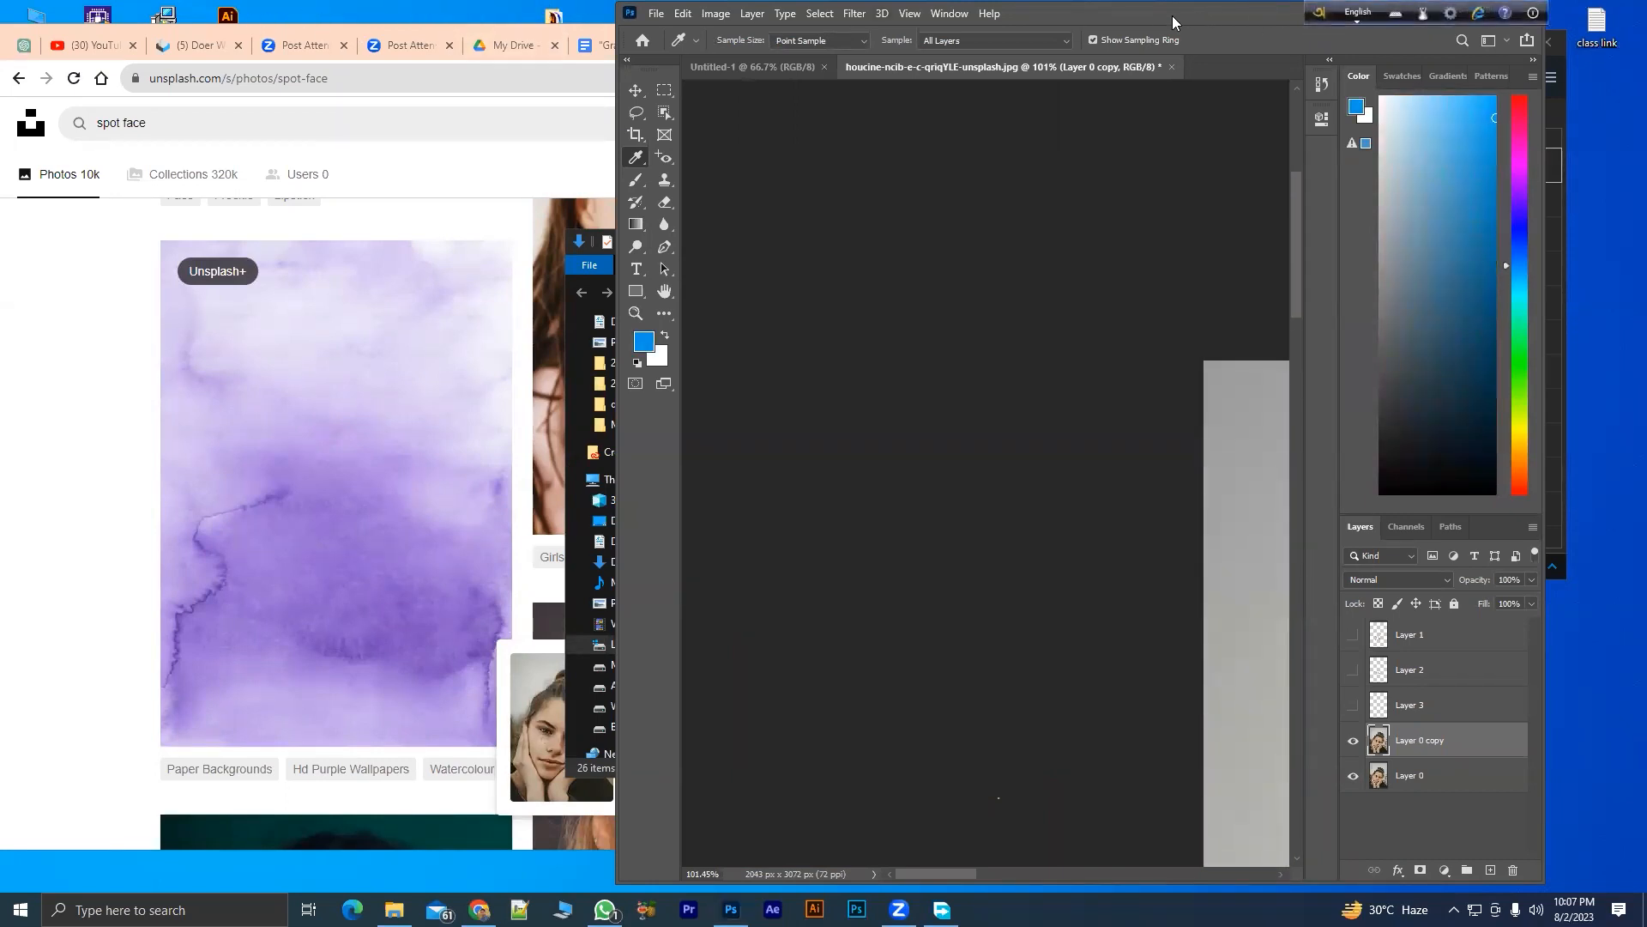
- Widen the Photoshop window and sample the orange of the Illustrator desktop icon as the foreground colour
drag(1140, 19, 987, 18)
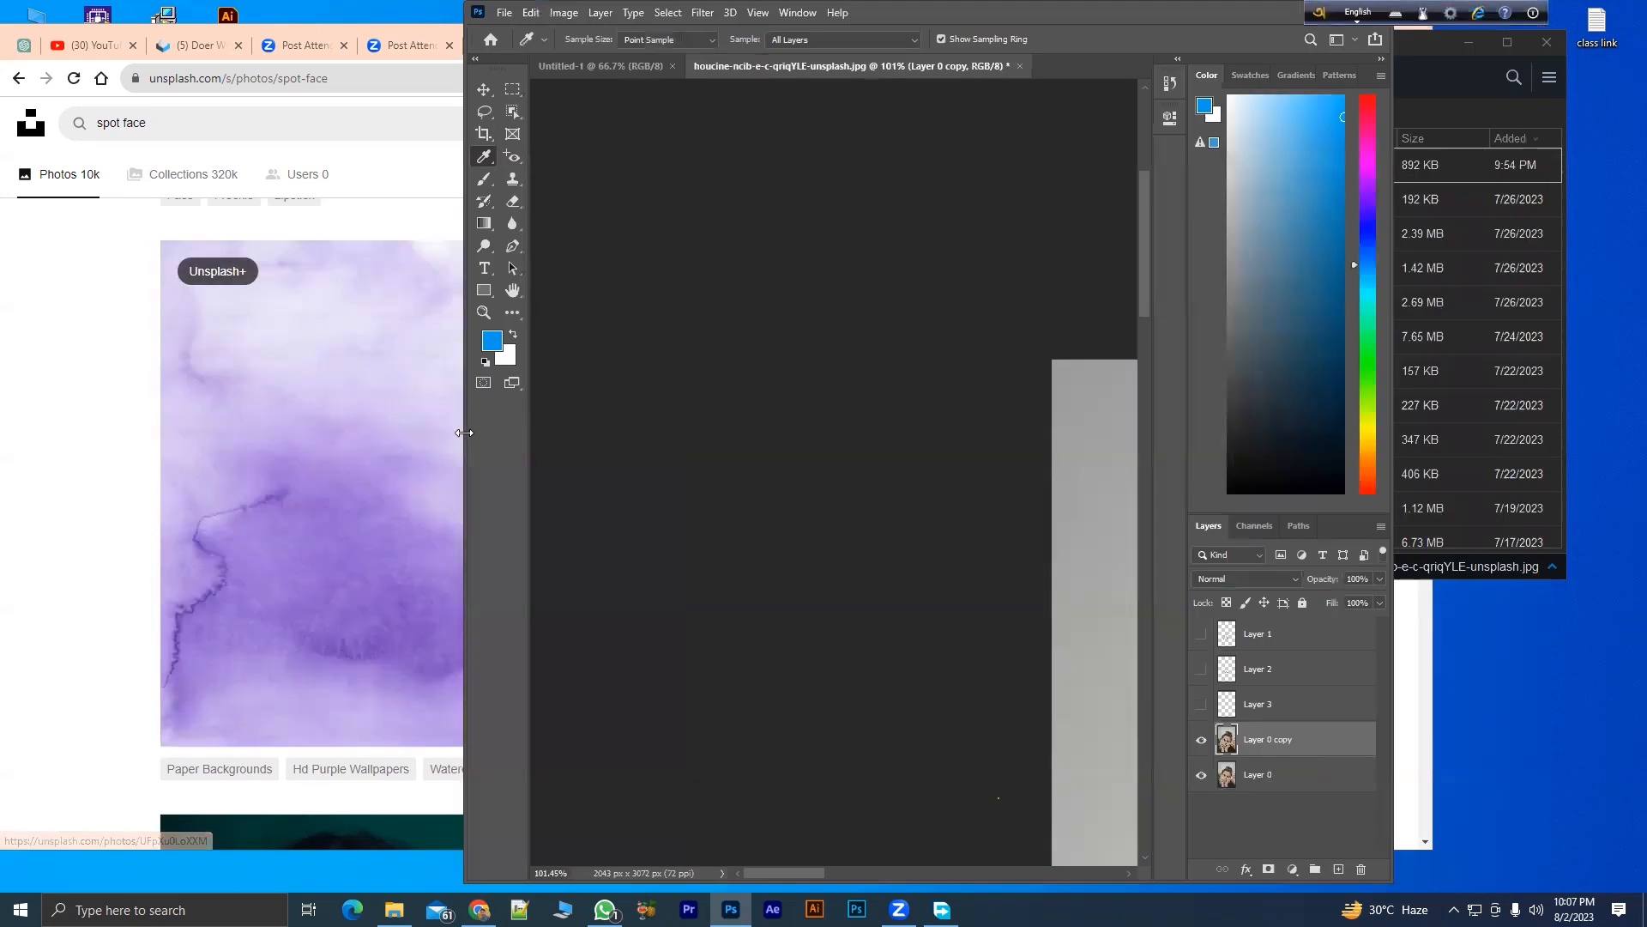
drag(464, 432, 261, 433)
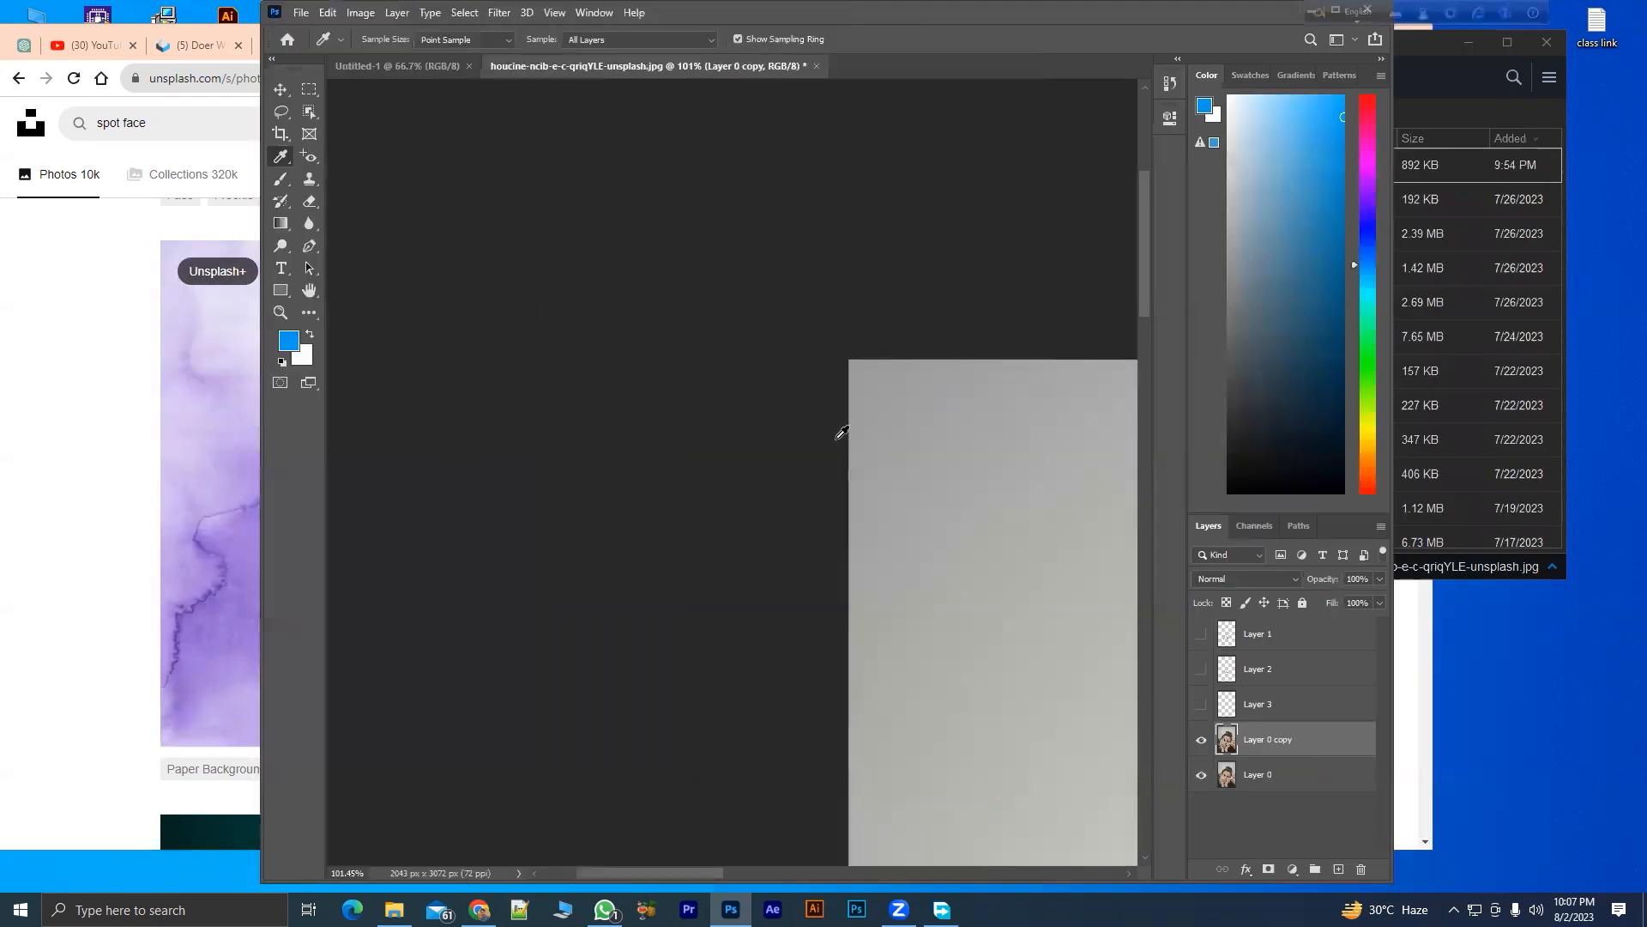
scroll(738, 471, down, 8)
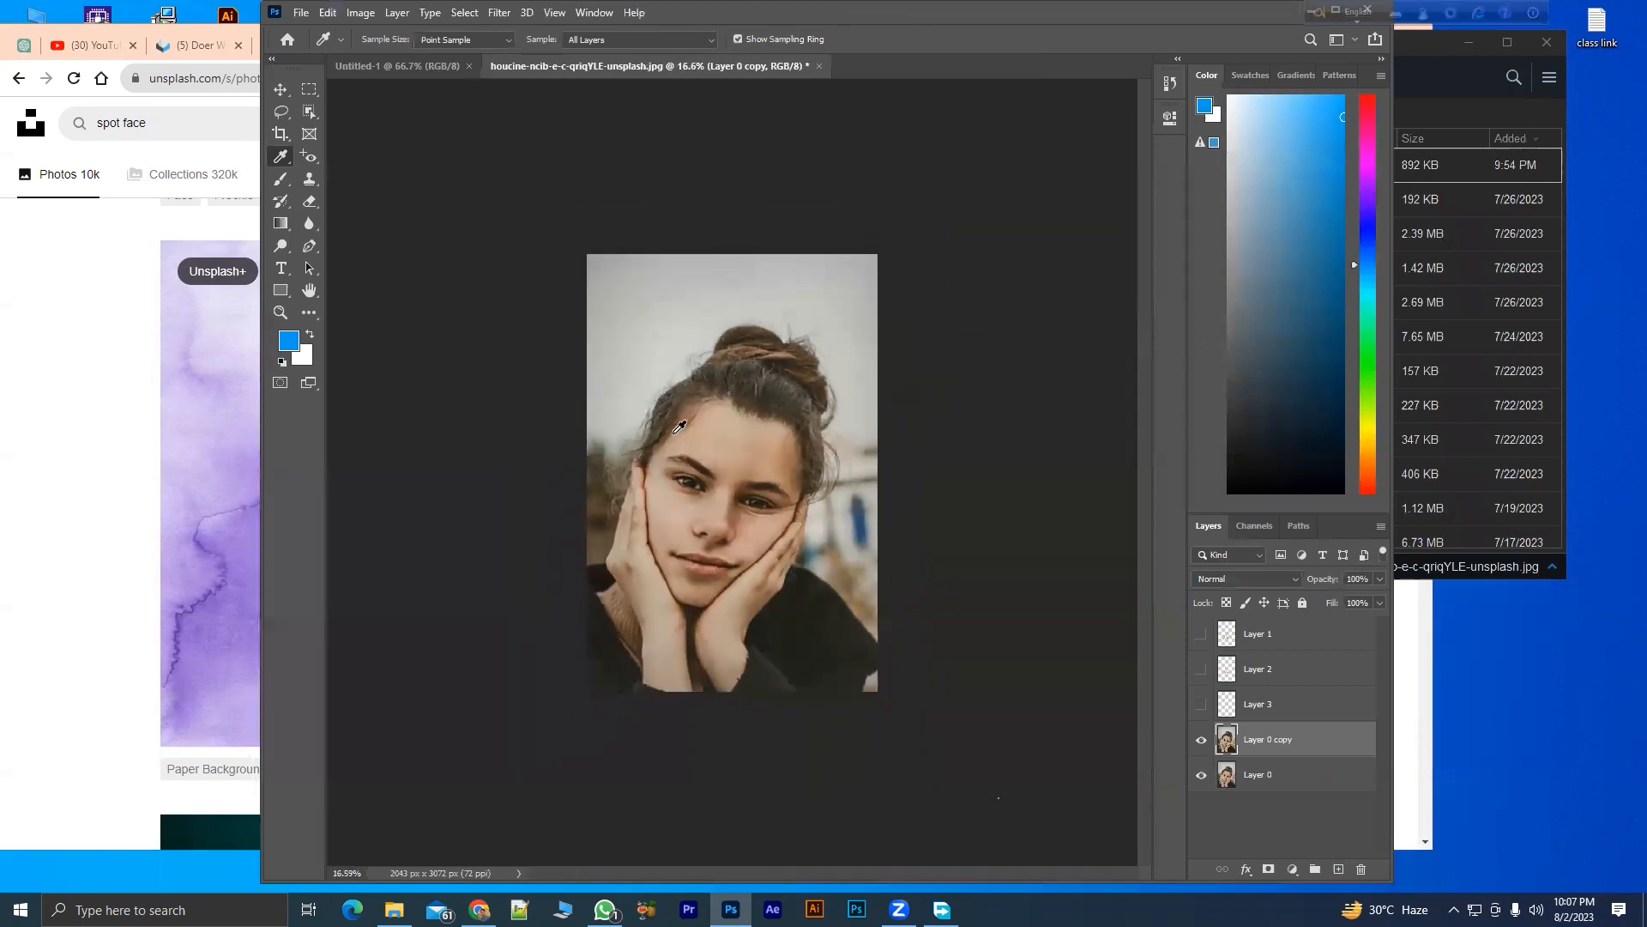
drag(480, 287, 237, 14)
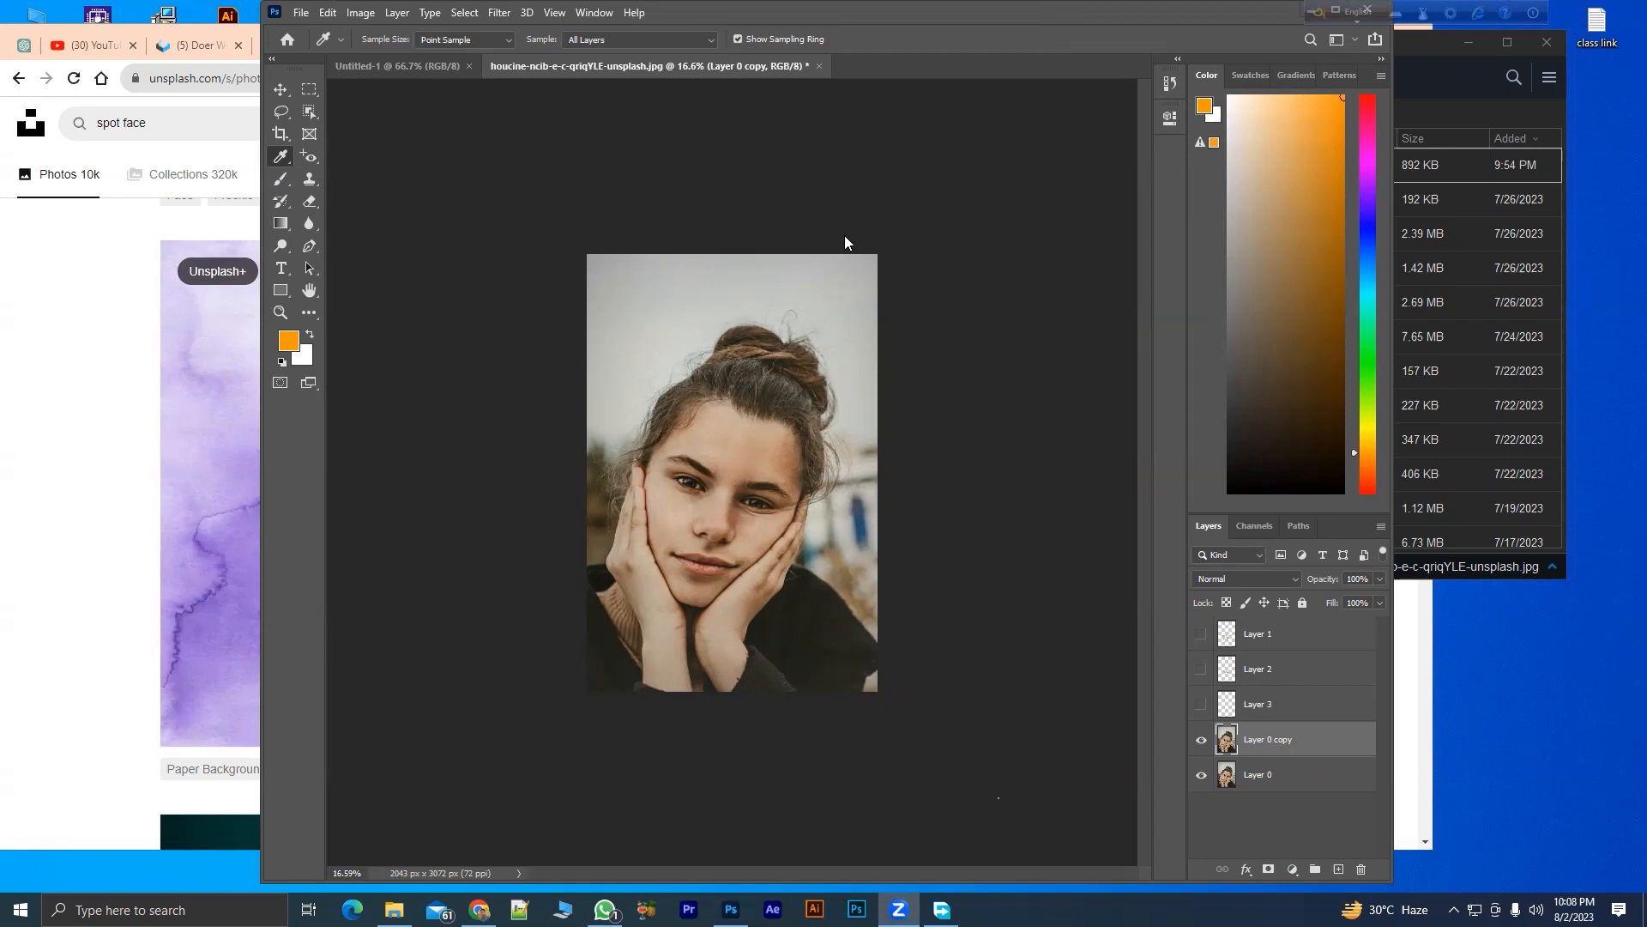
- Place two Color Sampler points on the portrait, one at the left-hand hairline and one on the hair above the forehead
click(280, 170)
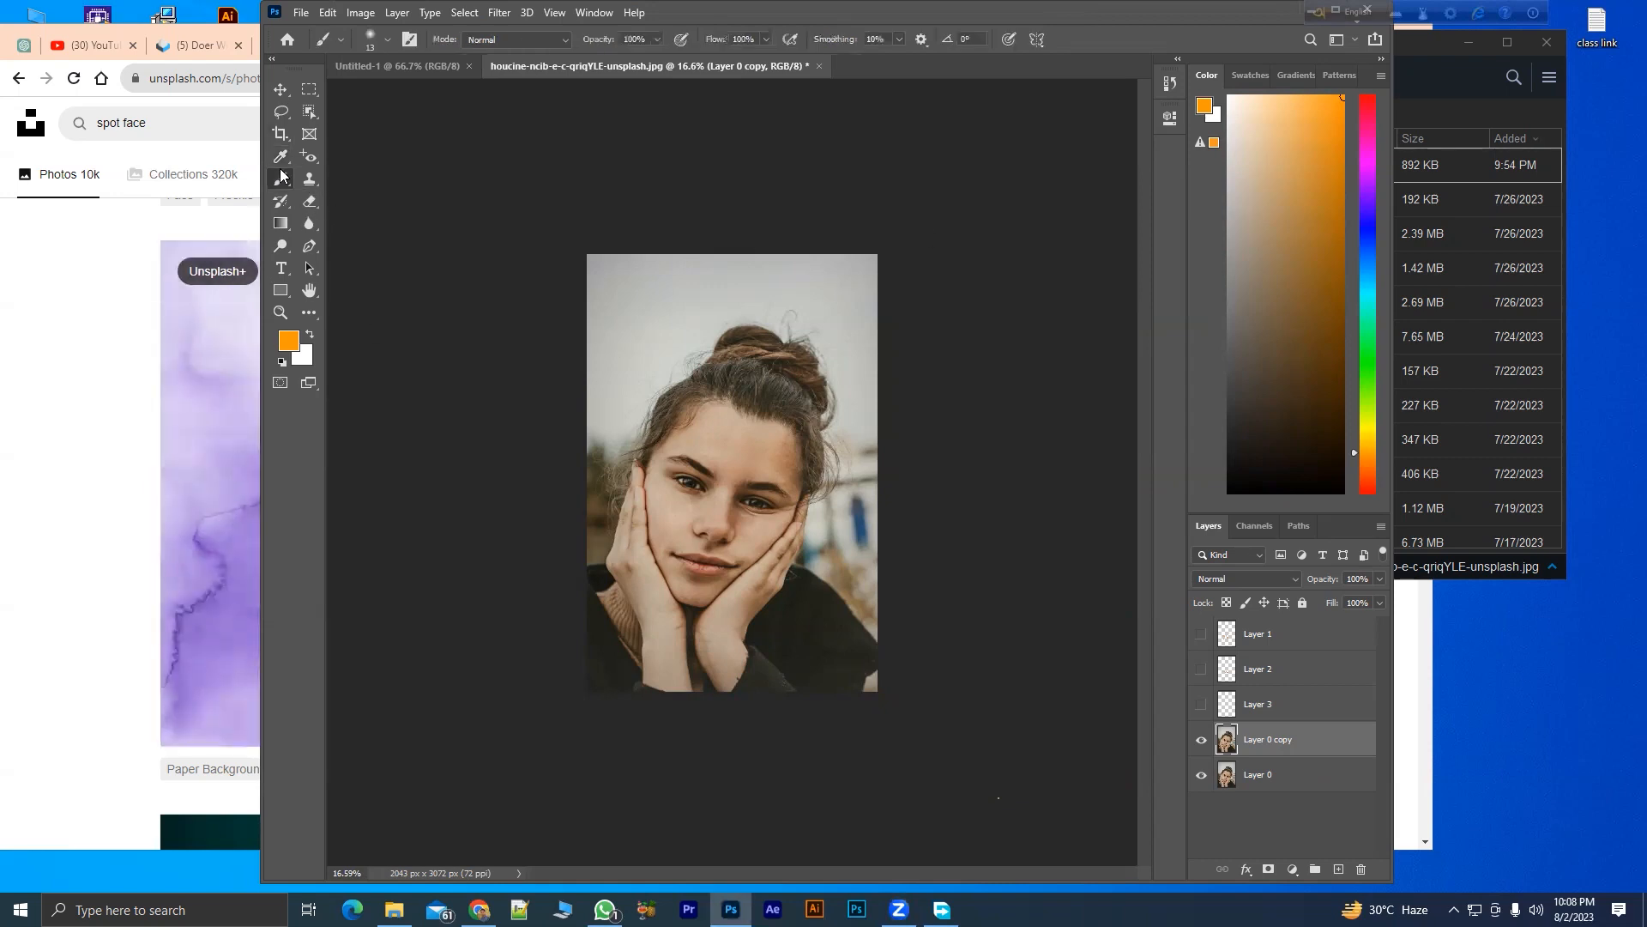
click(280, 157)
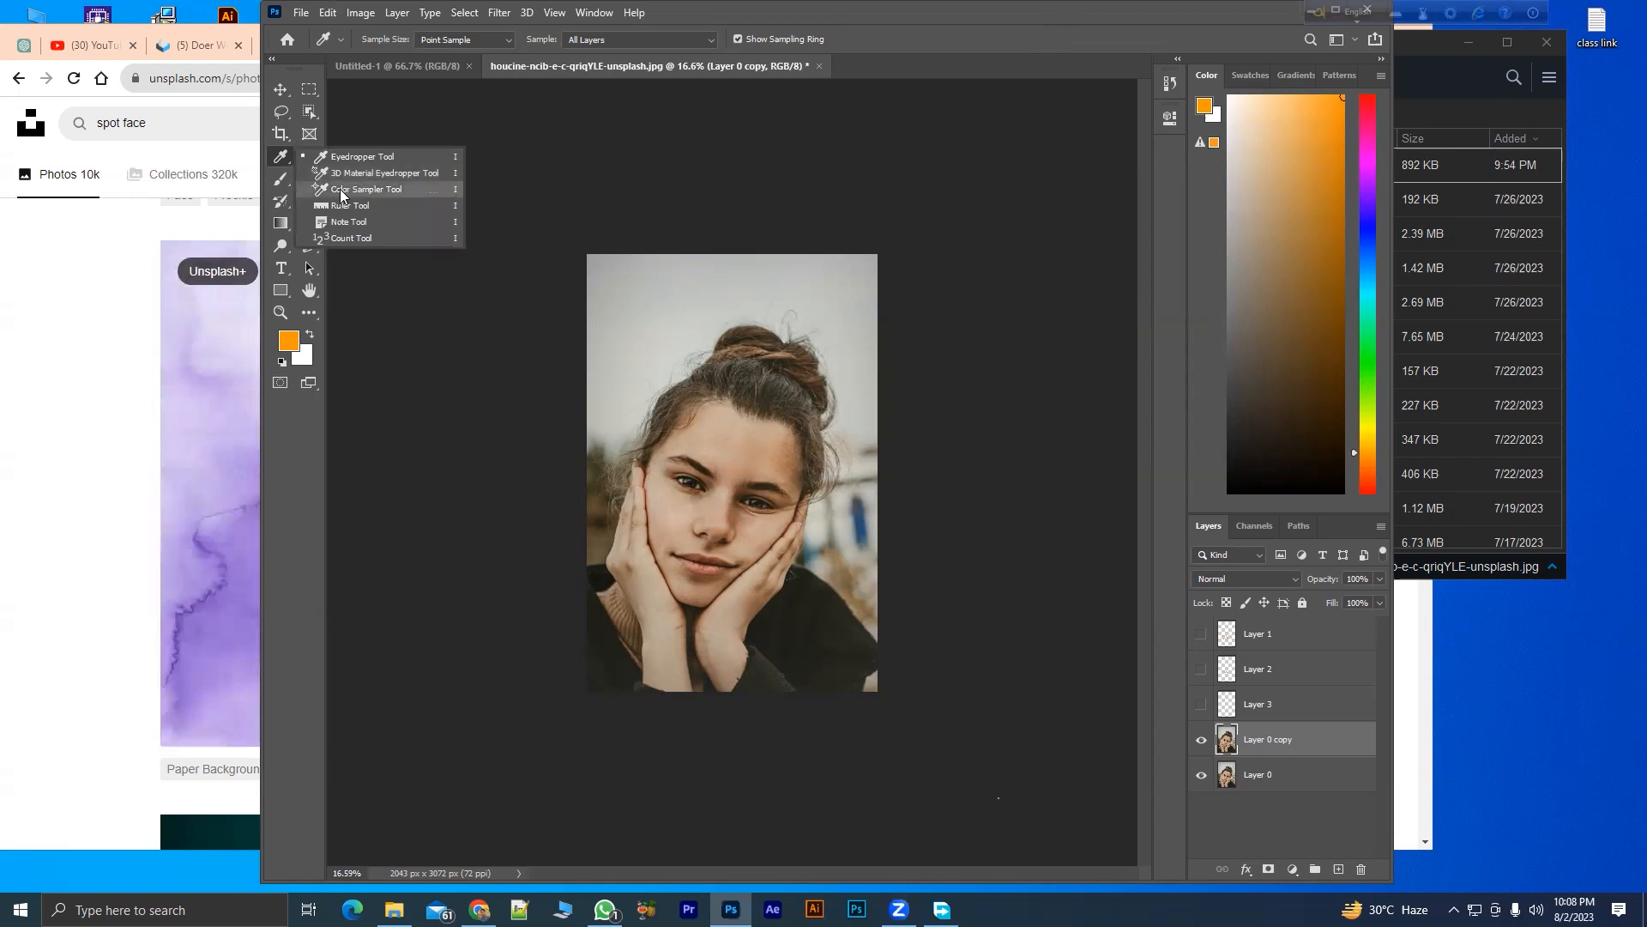
click(405, 189)
click(691, 401)
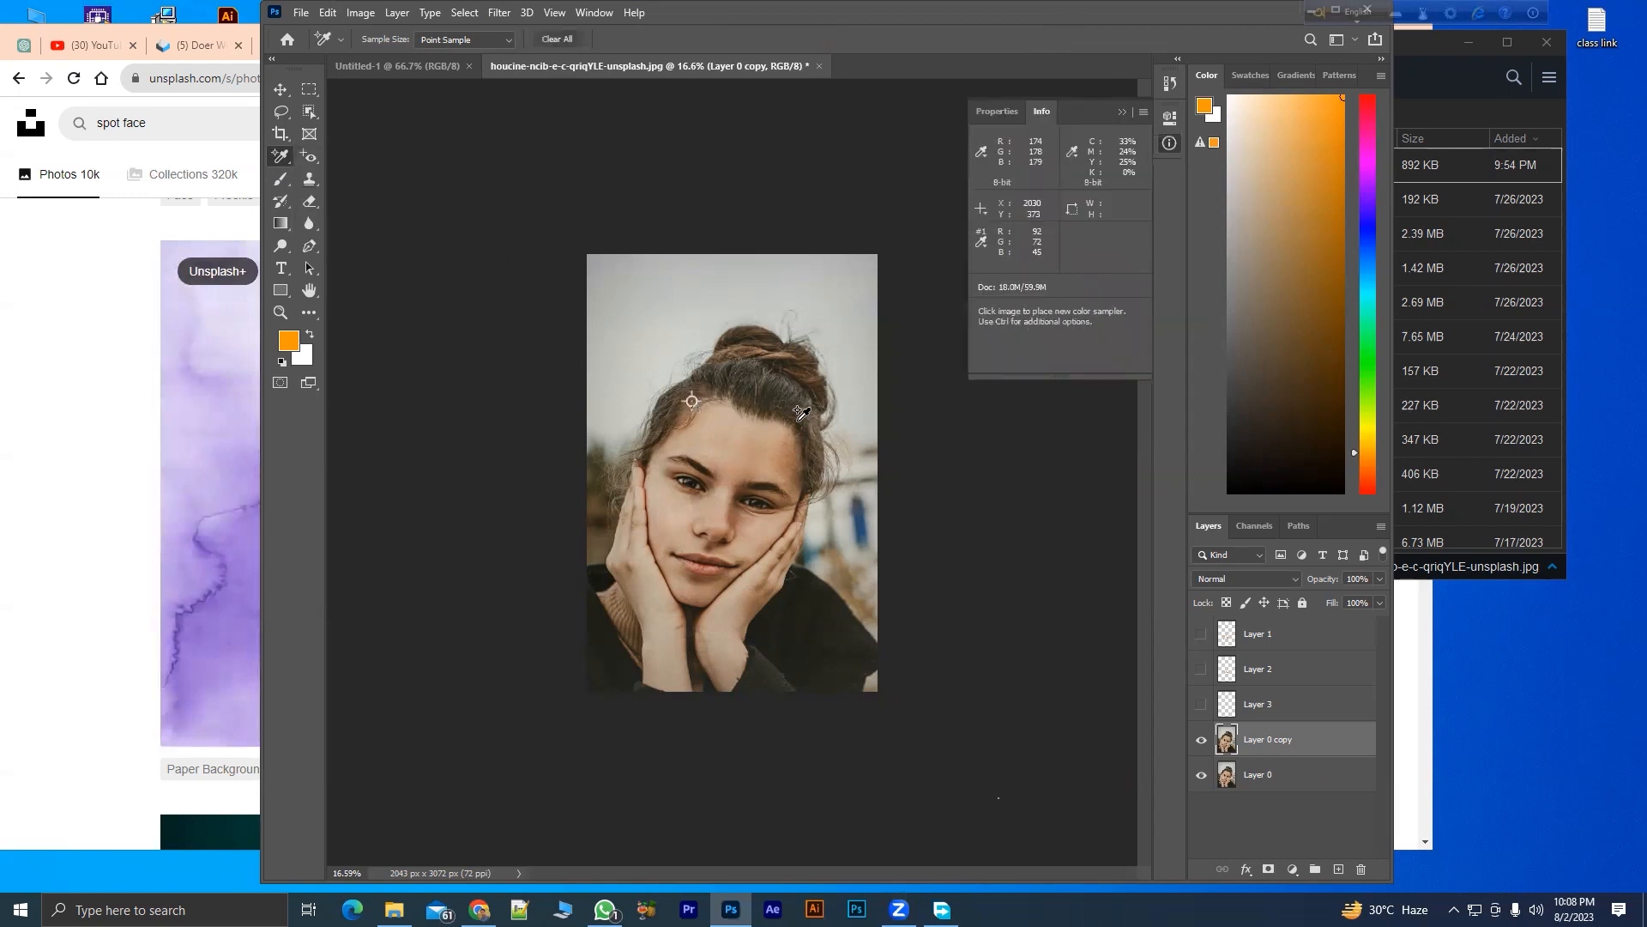
click(756, 386)
- Measure across the portrait's width and down its height with the Ruler Tool
right_click(280, 156)
click(366, 208)
drag(597, 367, 870, 367)
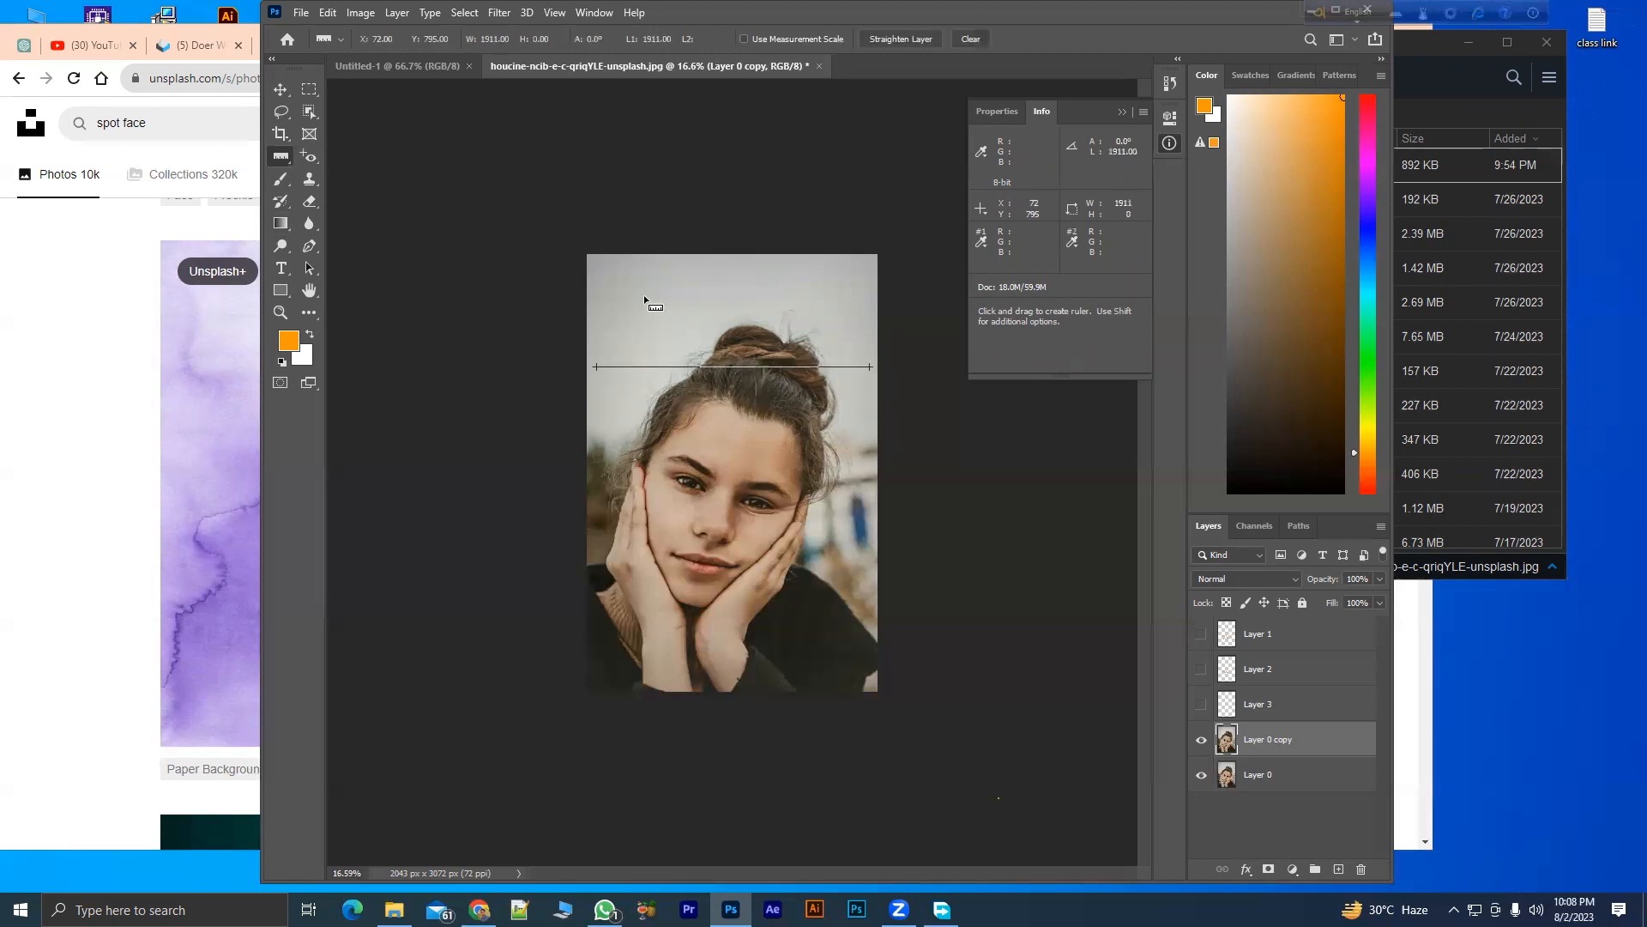
drag(666, 258, 665, 693)
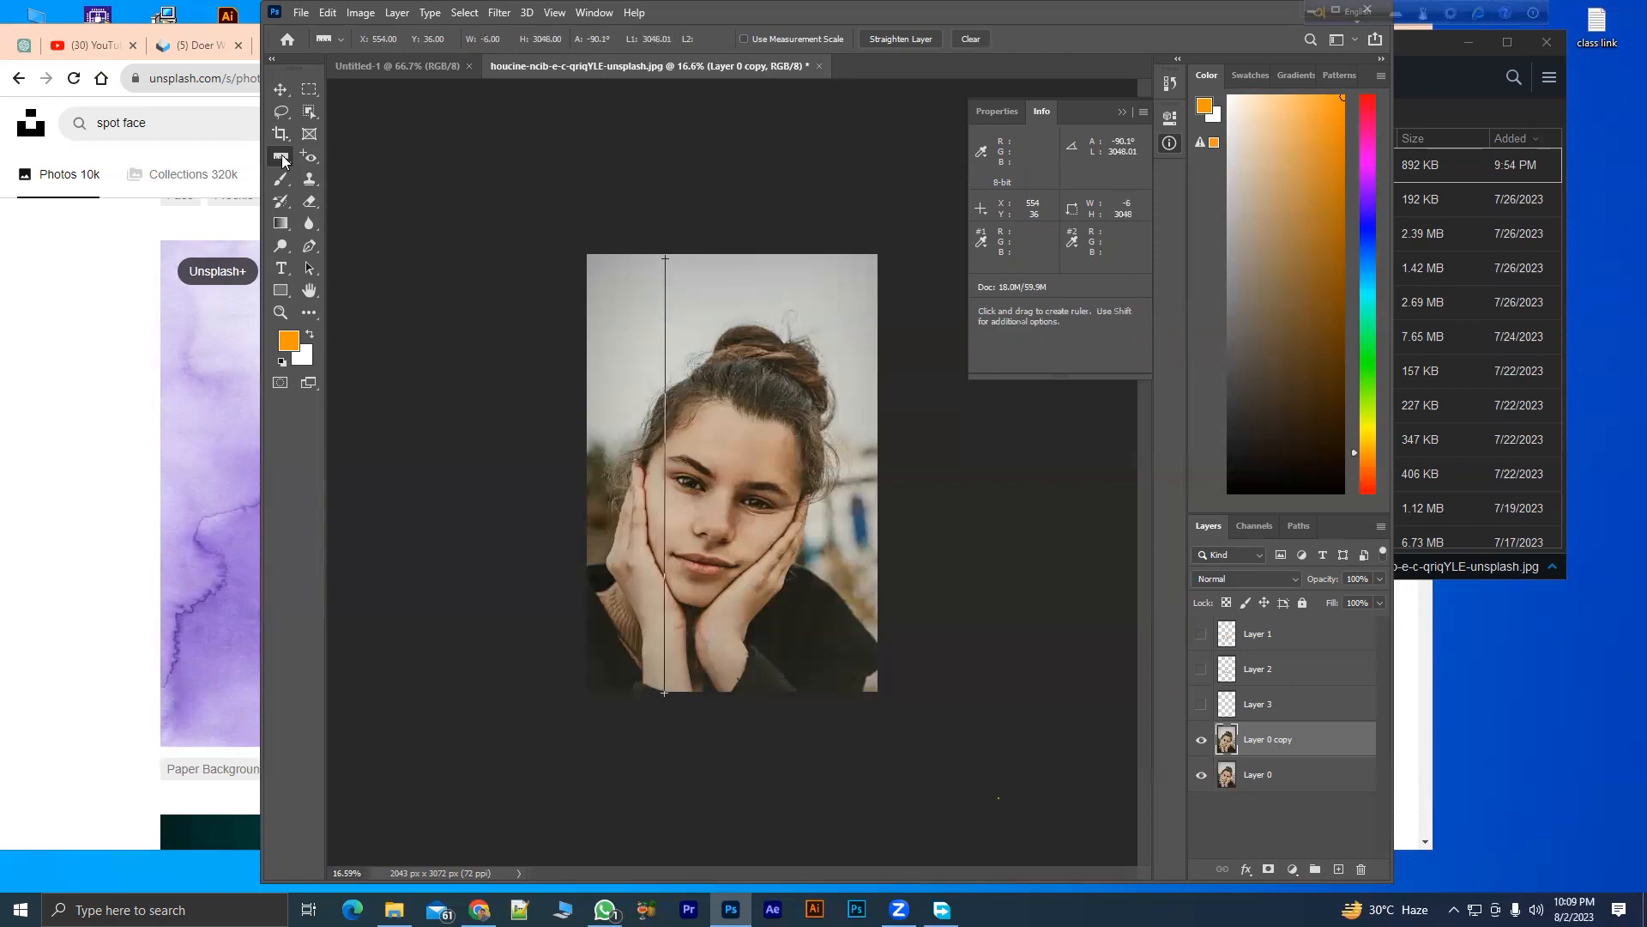
- Try the Note Tool by placing two notes on the background near the portrait's upper left corner, and undo both
drag(284, 166, 352, 226)
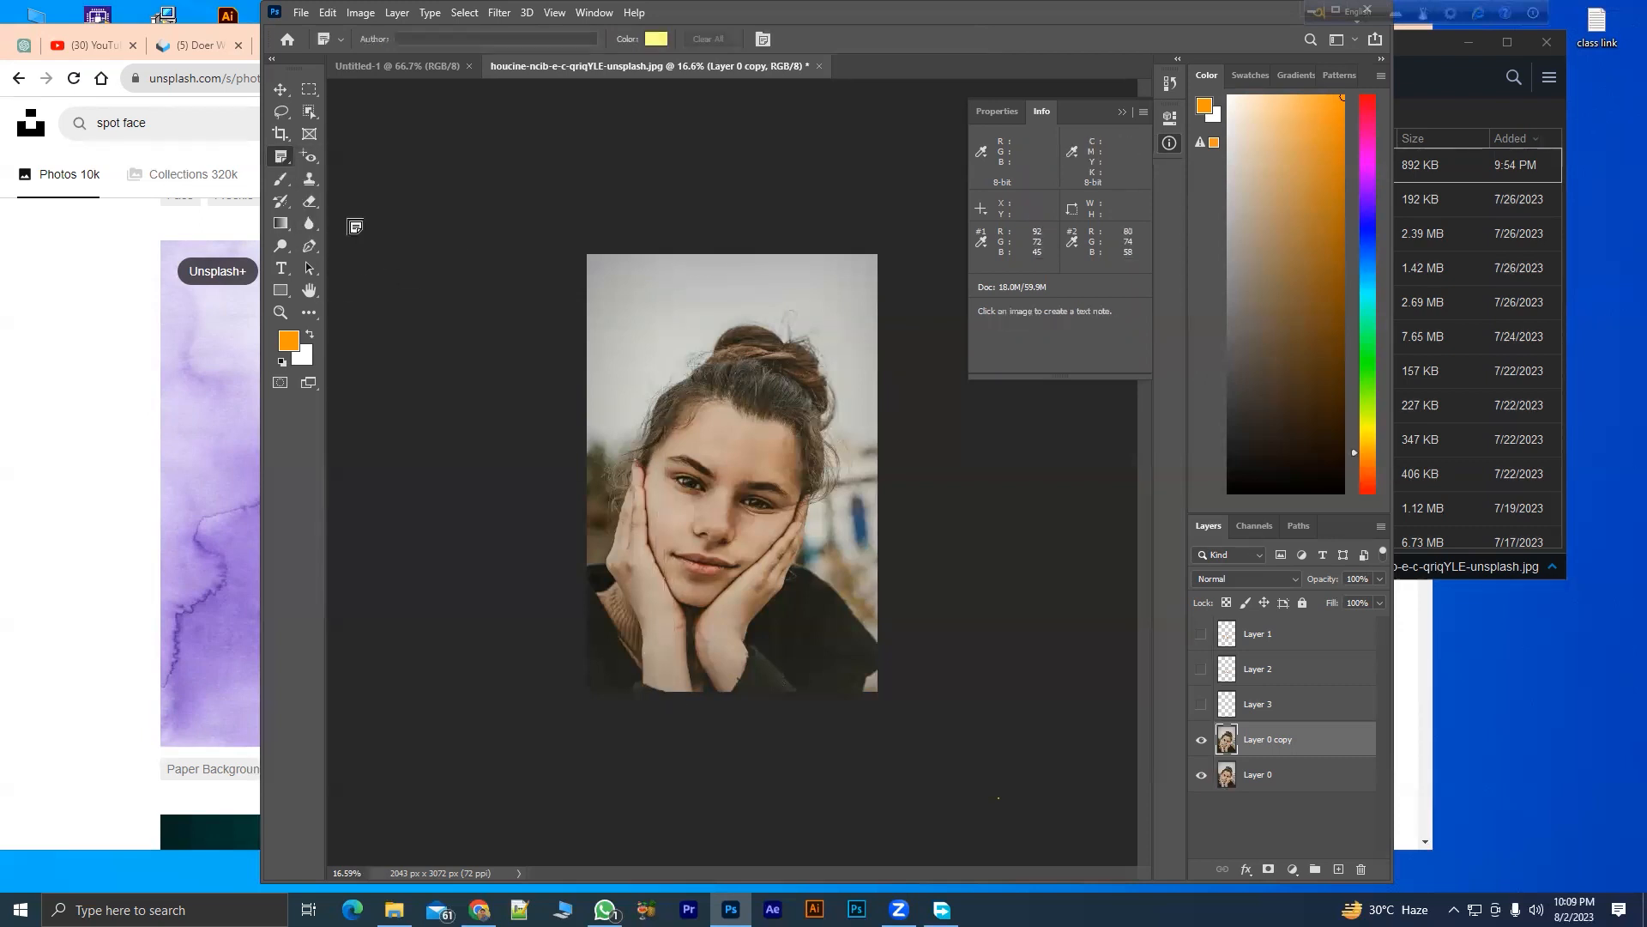
right_click(284, 161)
click(352, 238)
right_click(285, 163)
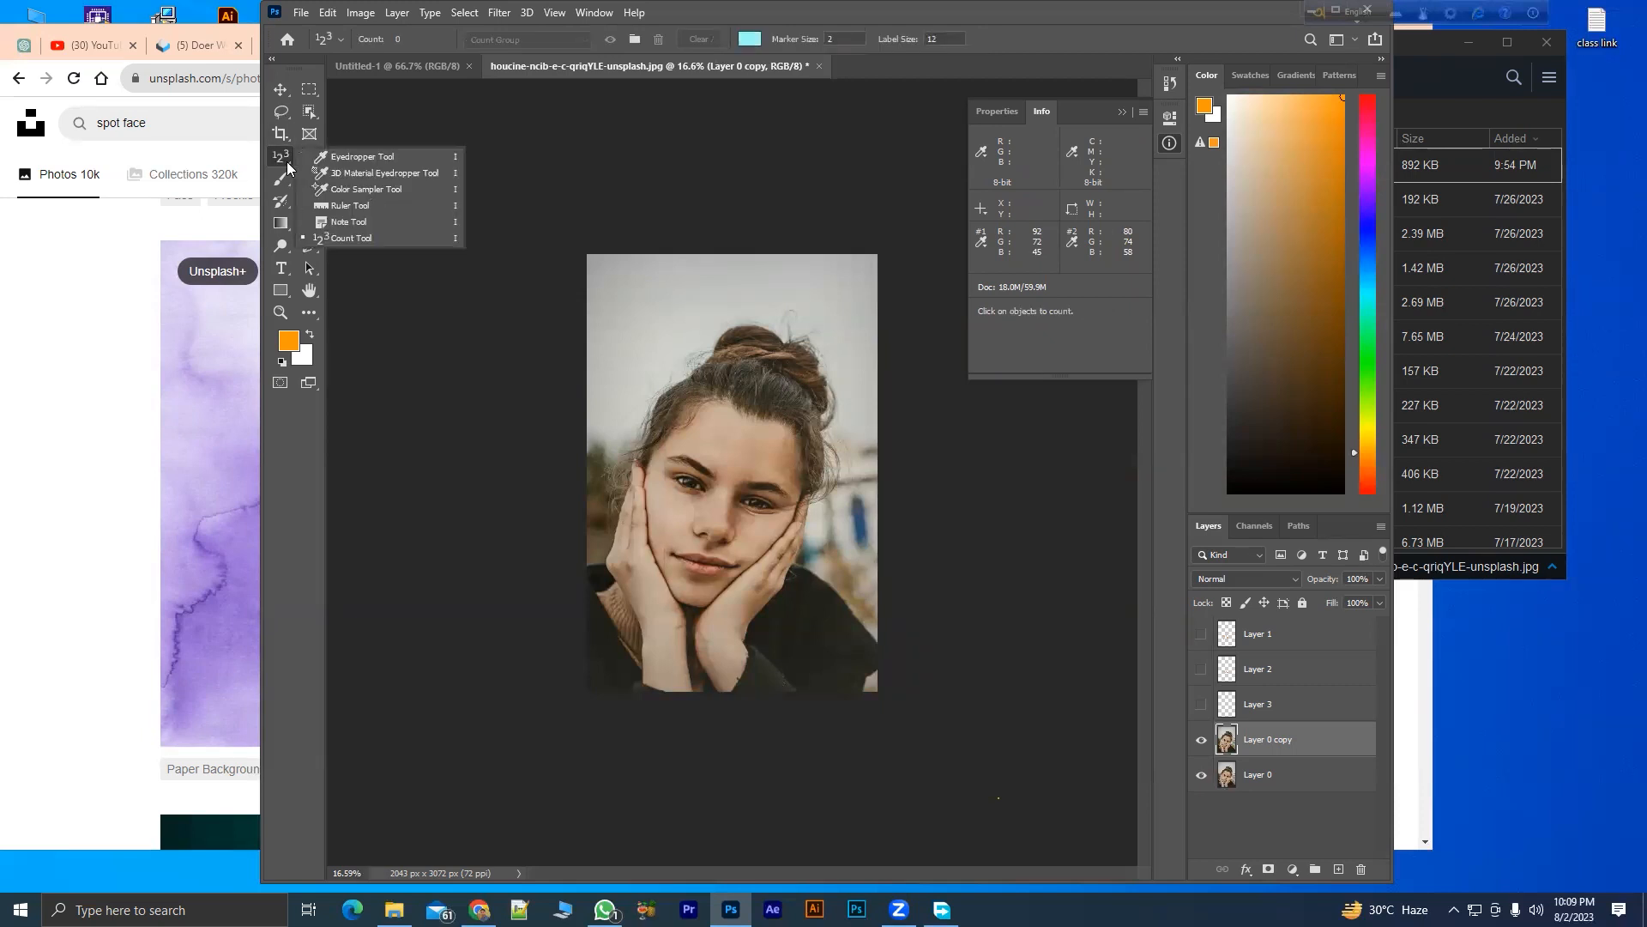
click(360, 222)
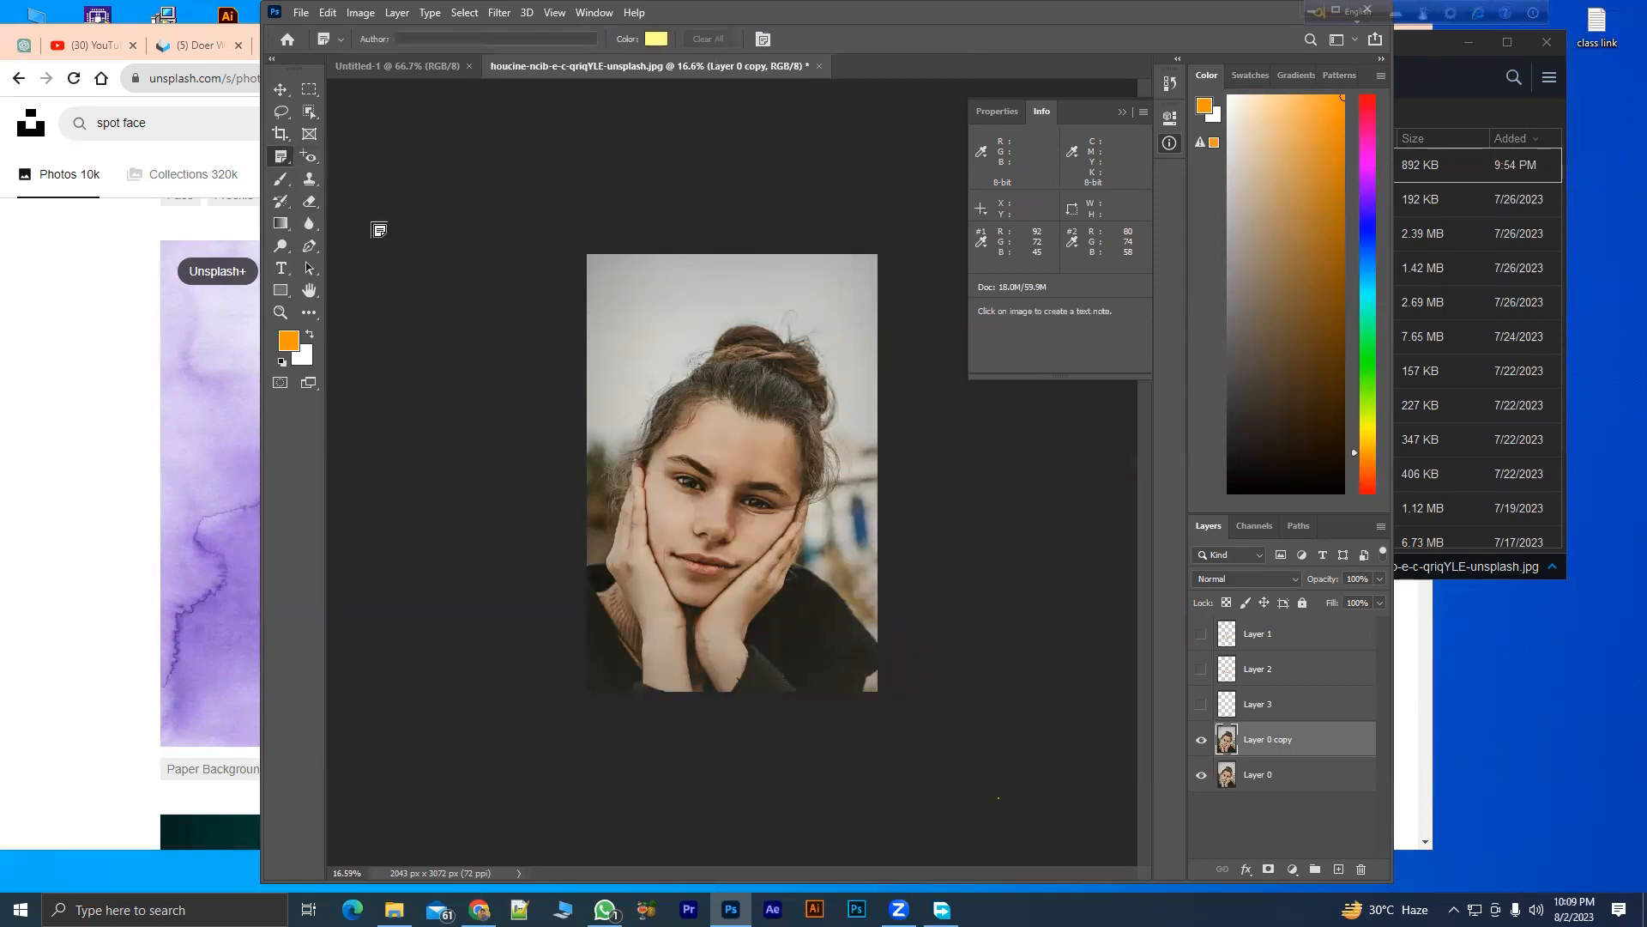
click(605, 284)
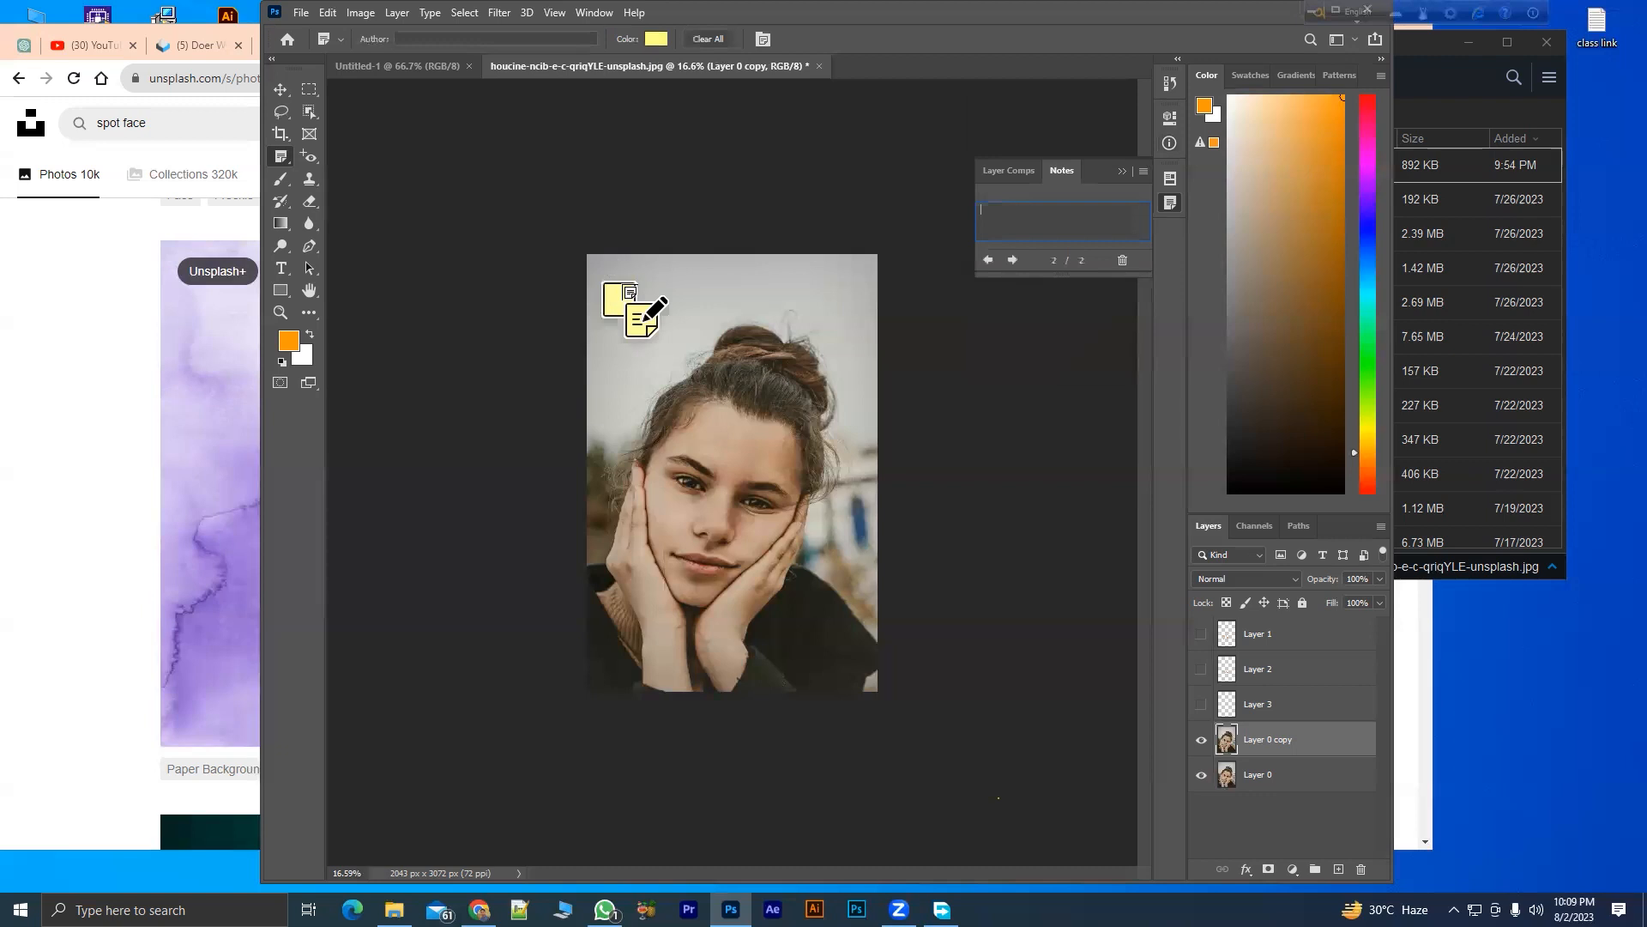
key(ctrl+z)
key(ctrl+z)
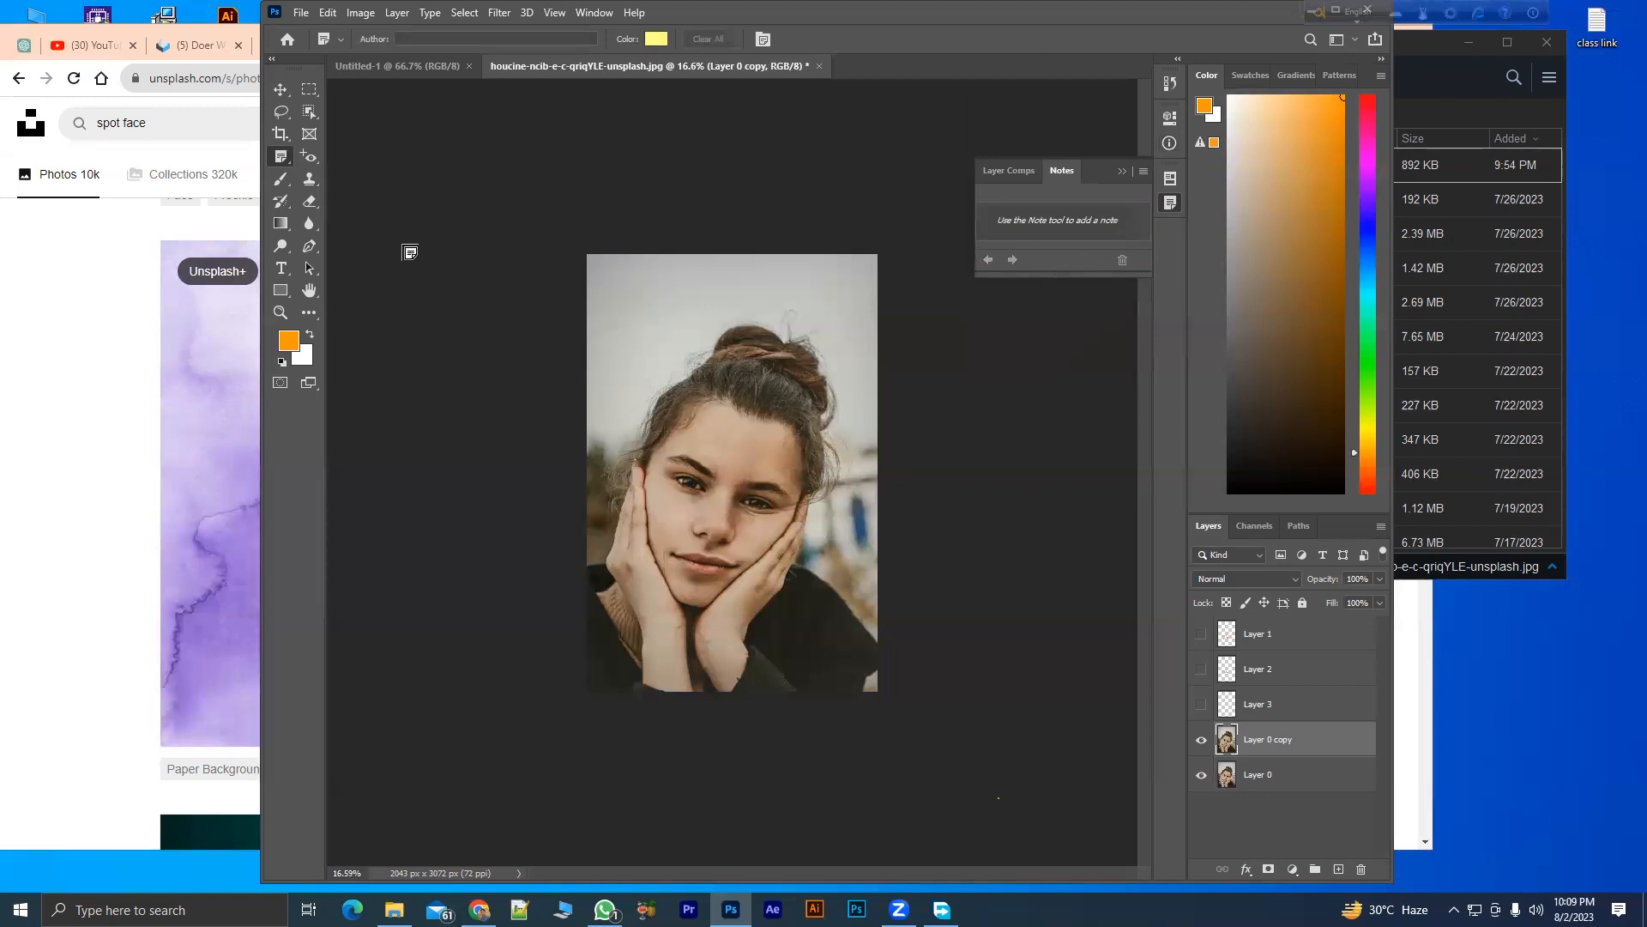
right_click(285, 159)
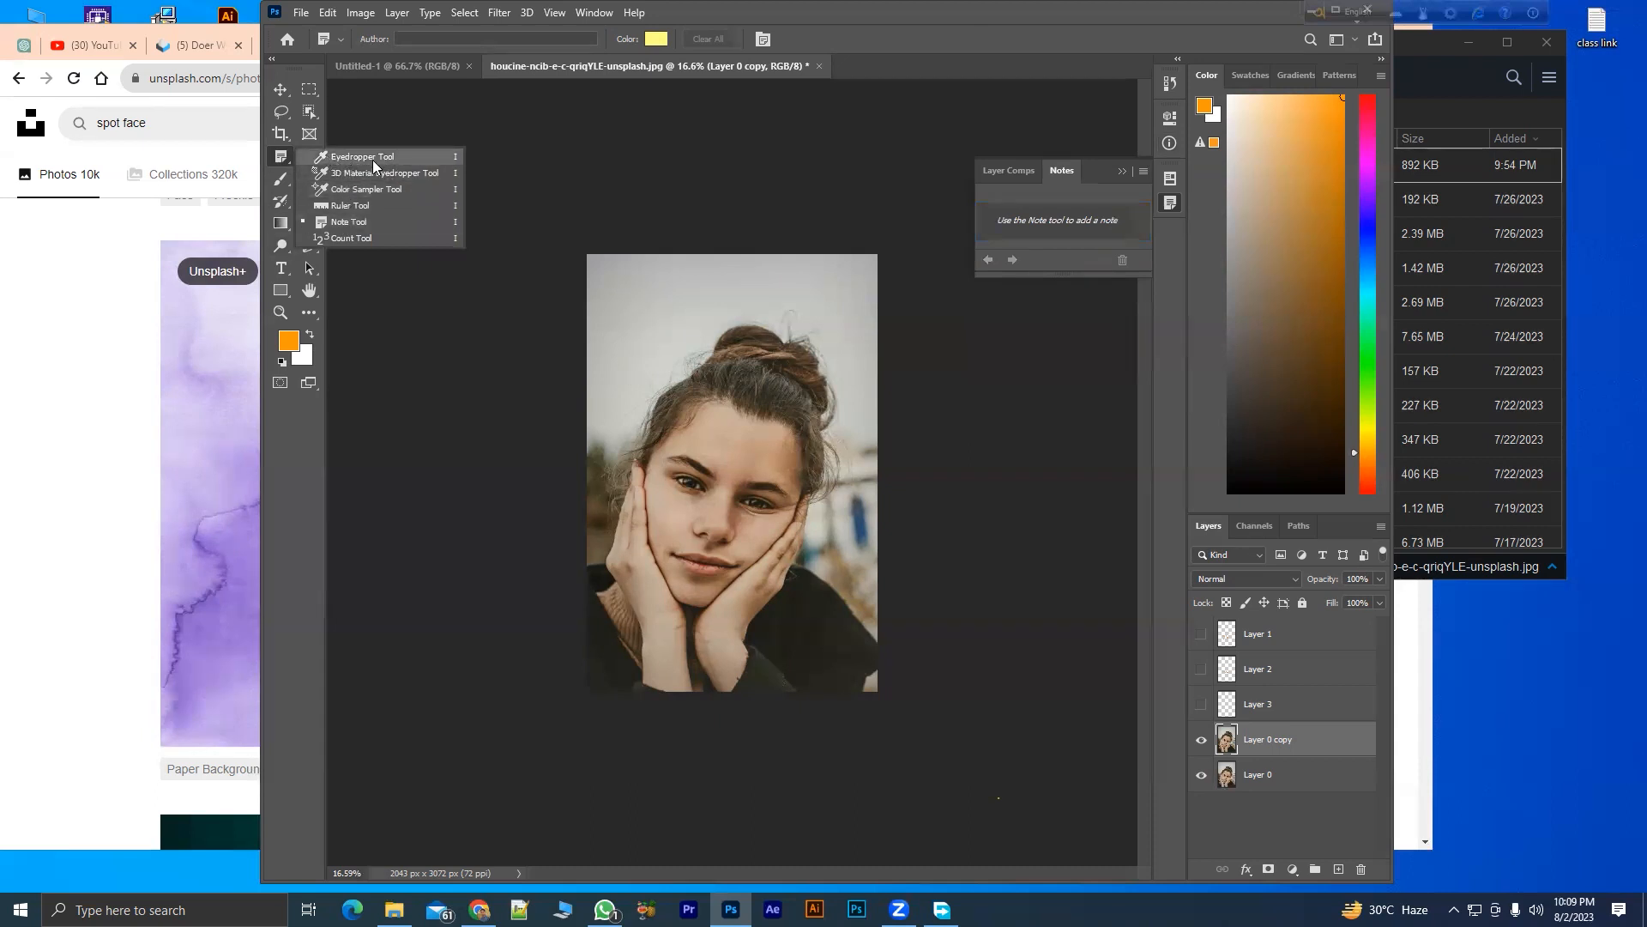
click(290, 179)
right_click(294, 178)
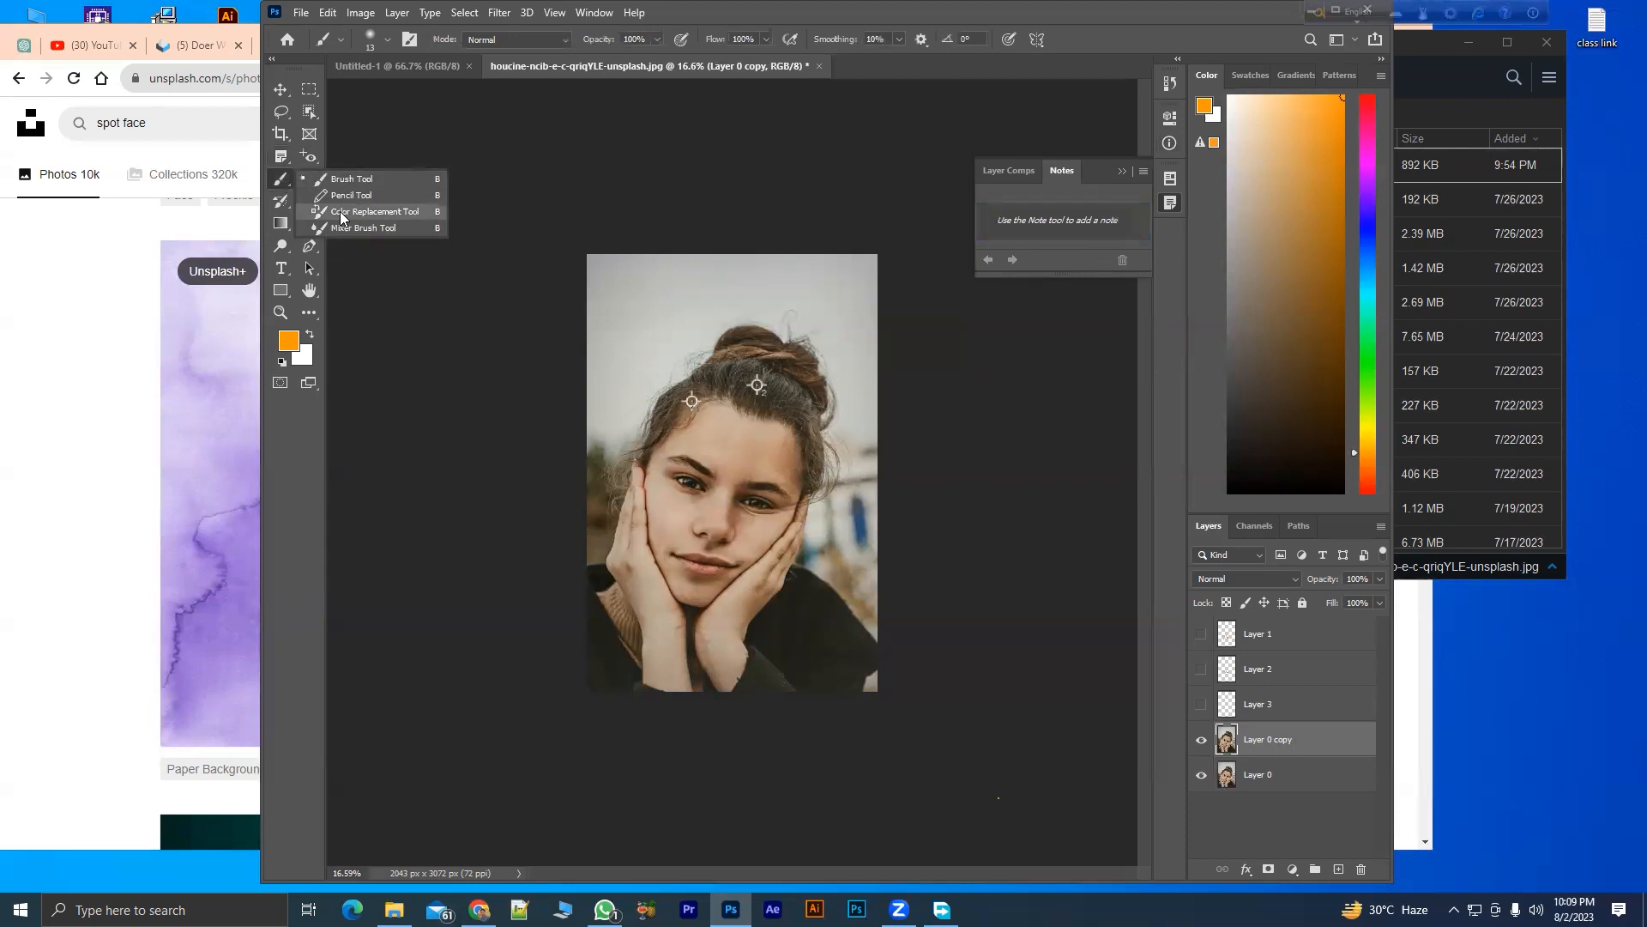
click(311, 158)
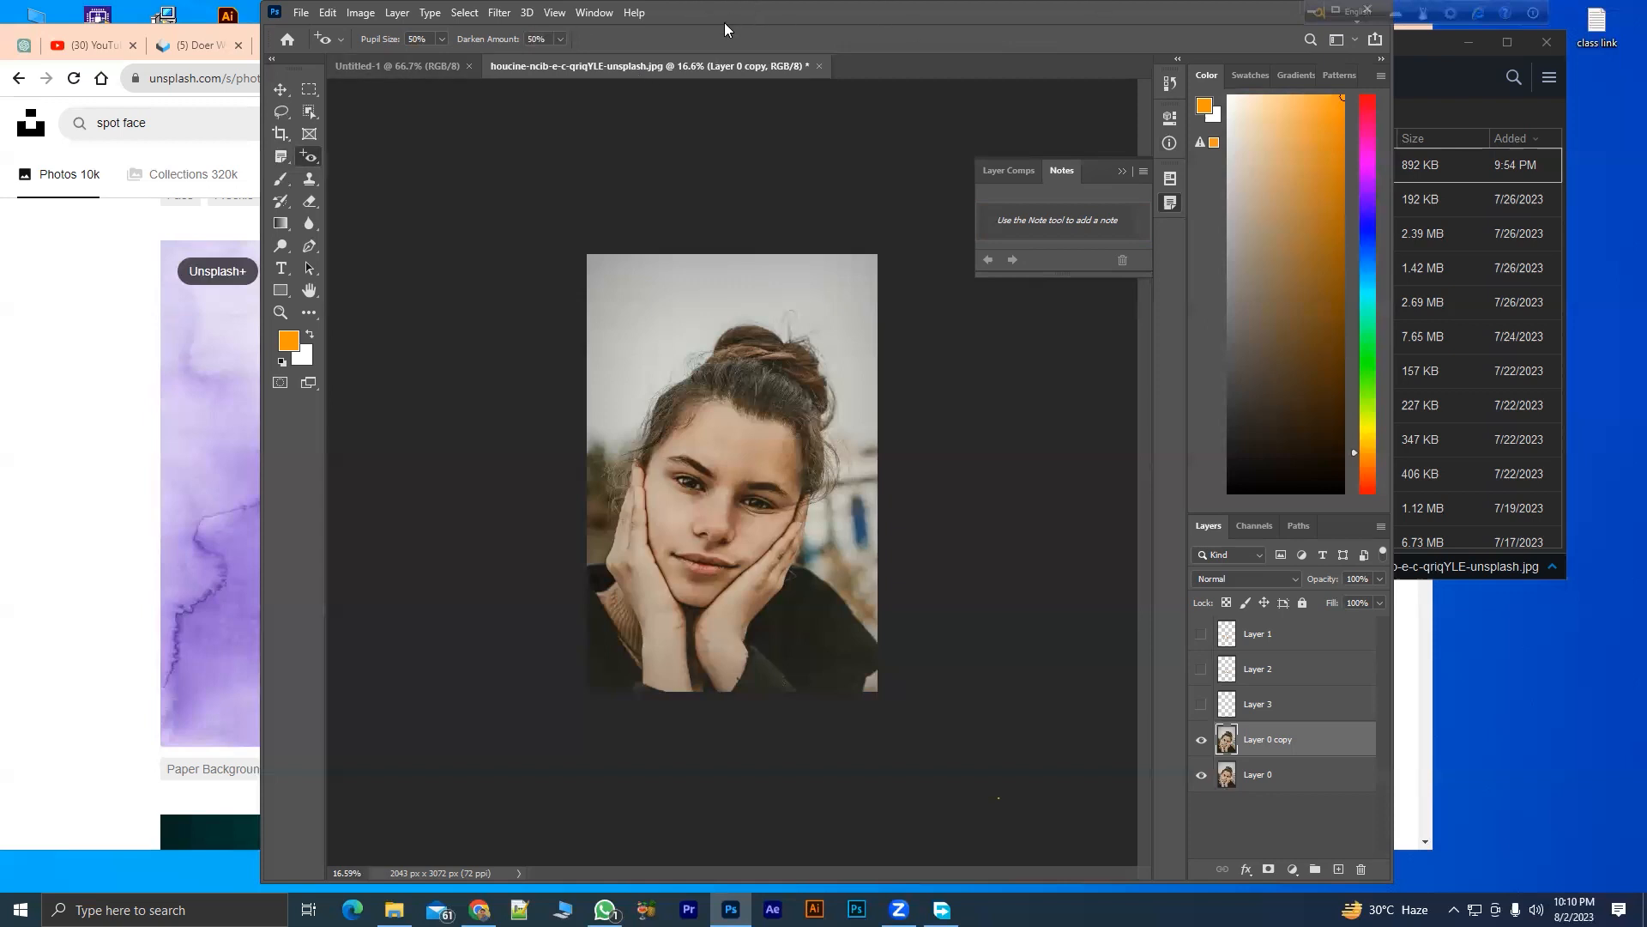
- Shift the Photoshop window slightly to uncover the desktop and refresh the desktop
drag(724, 22, 666, 31)
right_click(1022, 4)
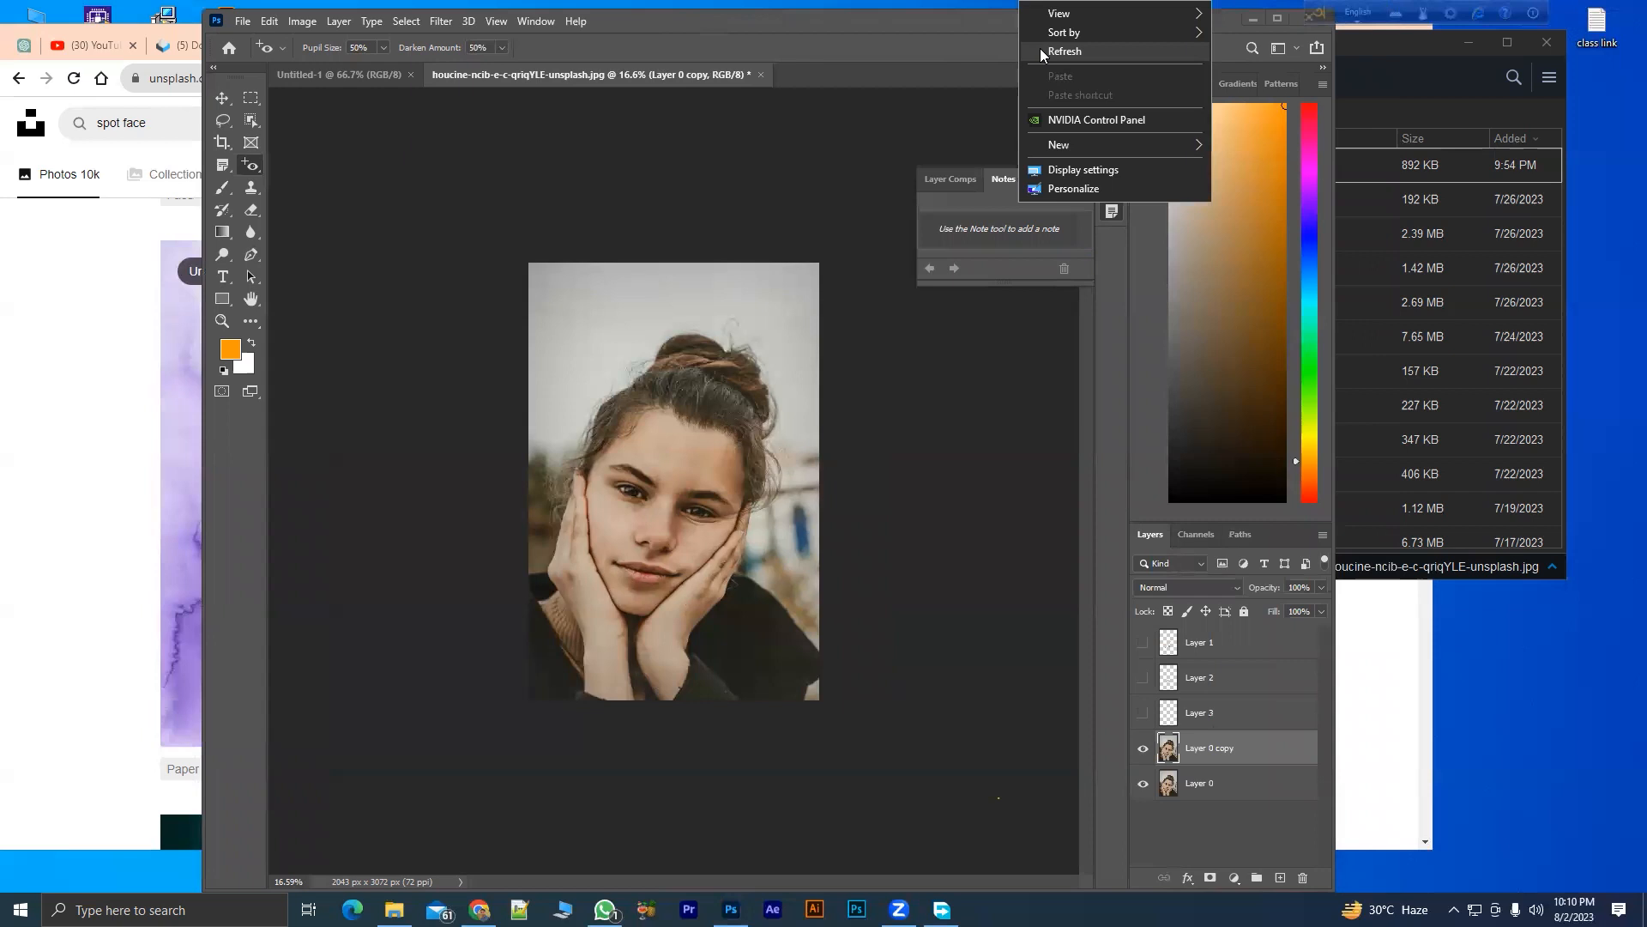
click(1040, 50)
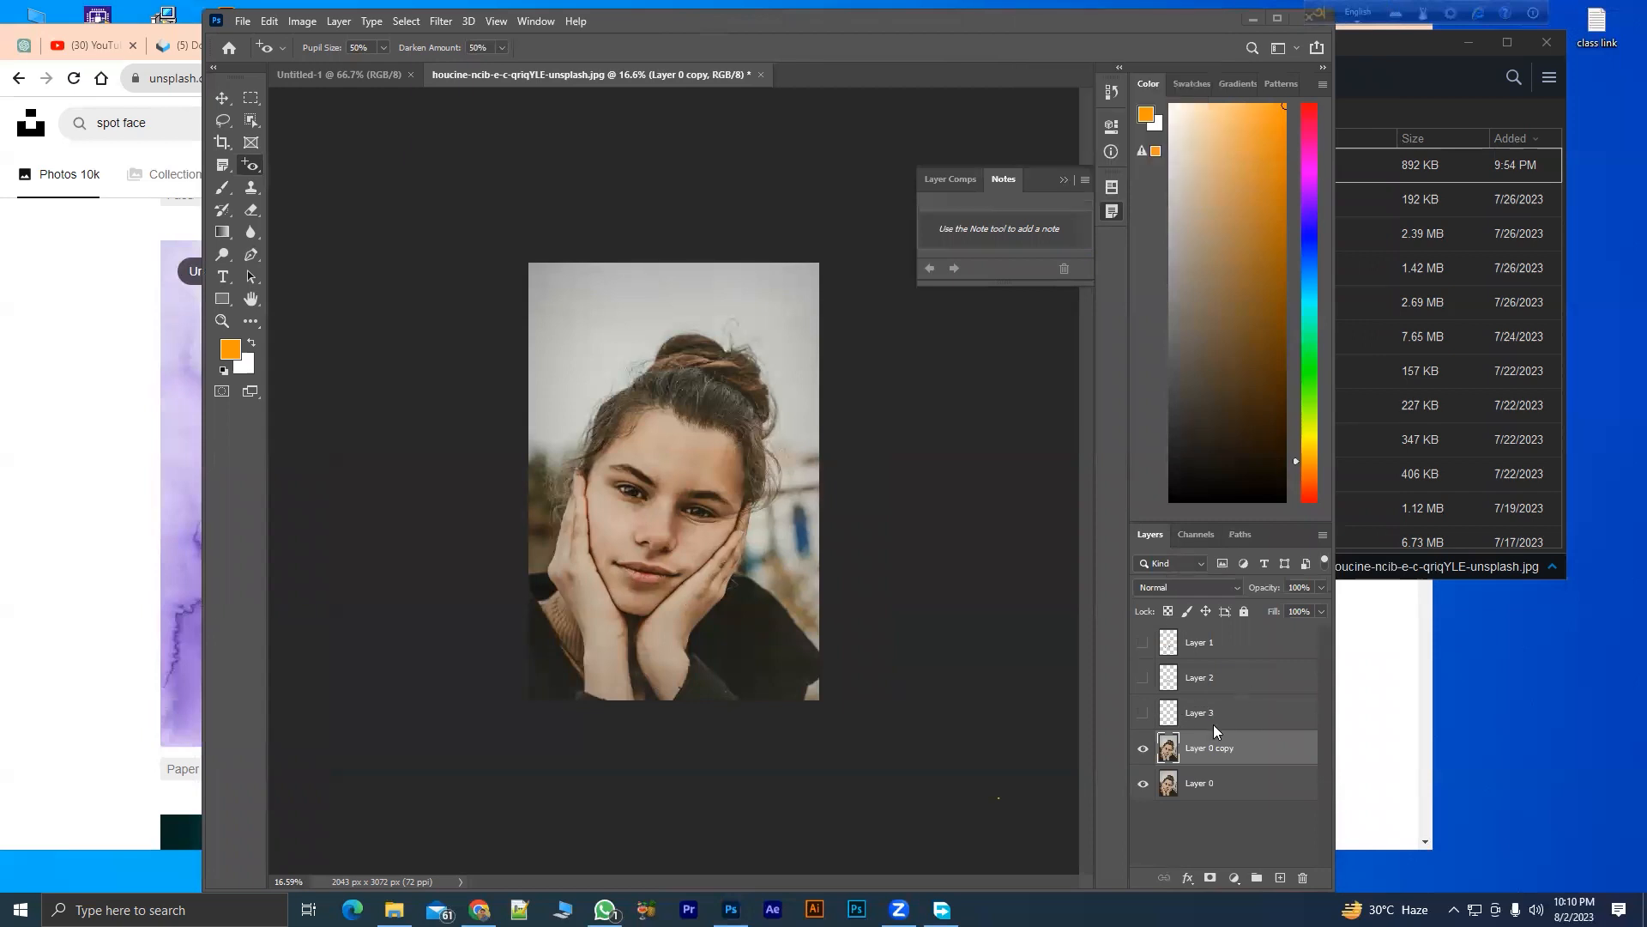